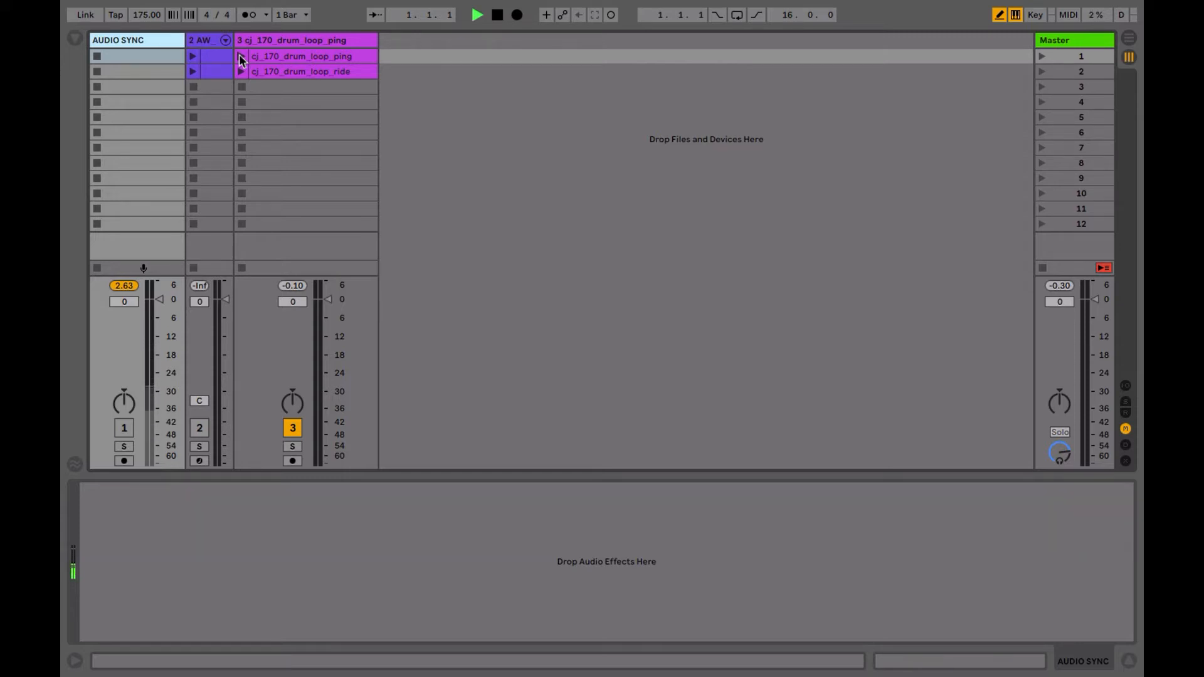
Step: Collapse the AUDIO SYNC track and audition the cj_170_drum_loop_ping clip, stopping it when done
click(131, 42)
click(131, 41)
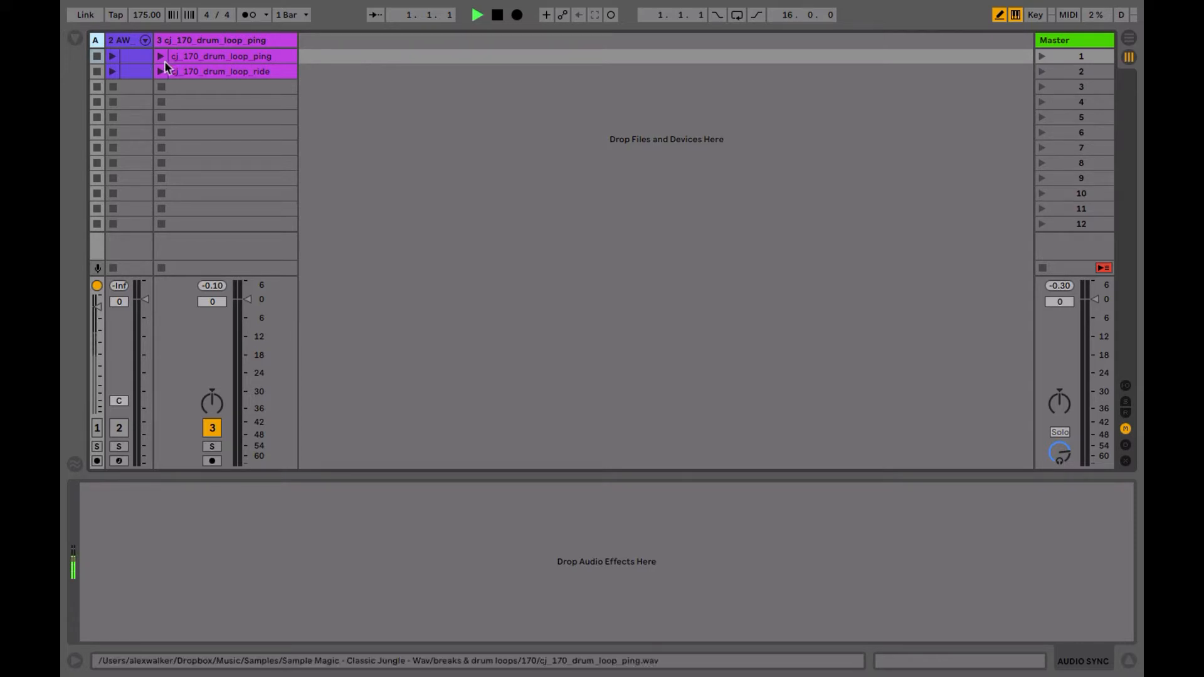
click(161, 56)
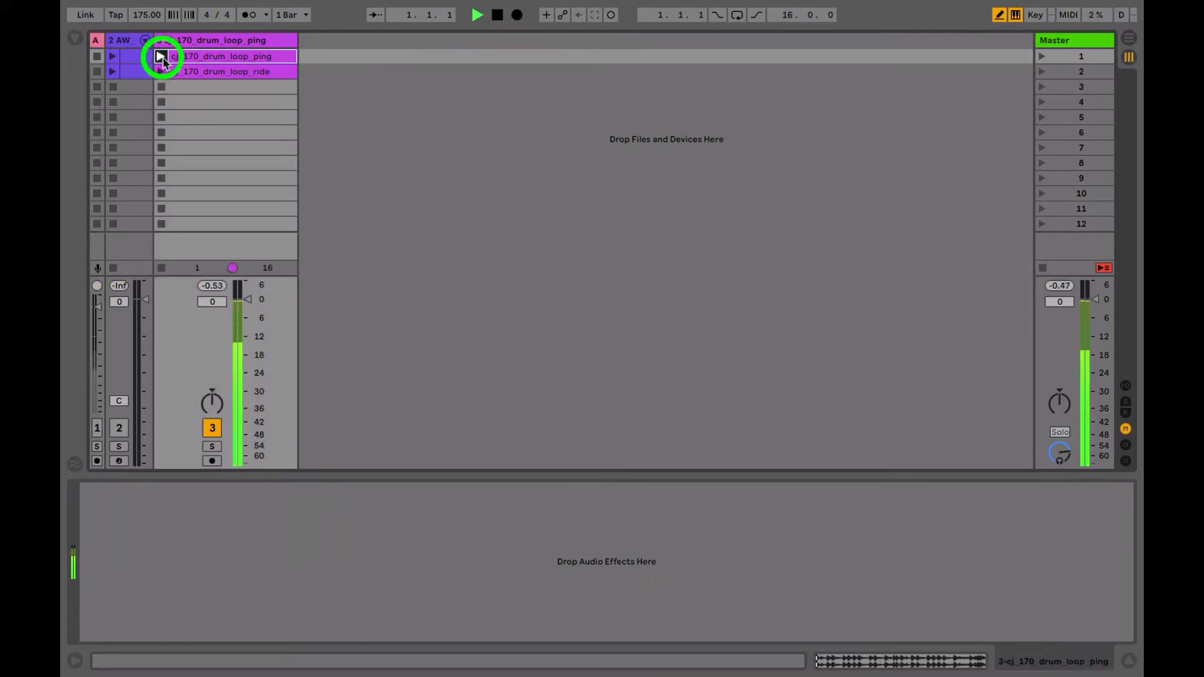
click(161, 91)
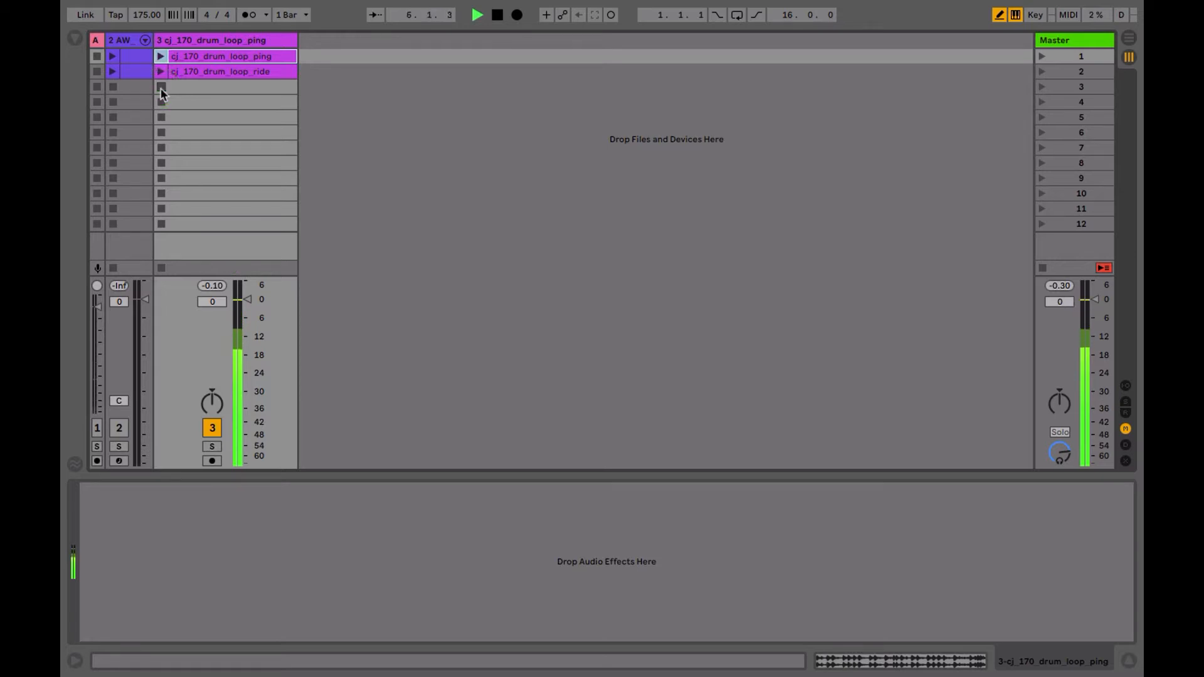
Step: Add an empty Drum Rack on a new track and load the cj_170_drum_loop_ping clip onto its C1 pad
click(74, 37)
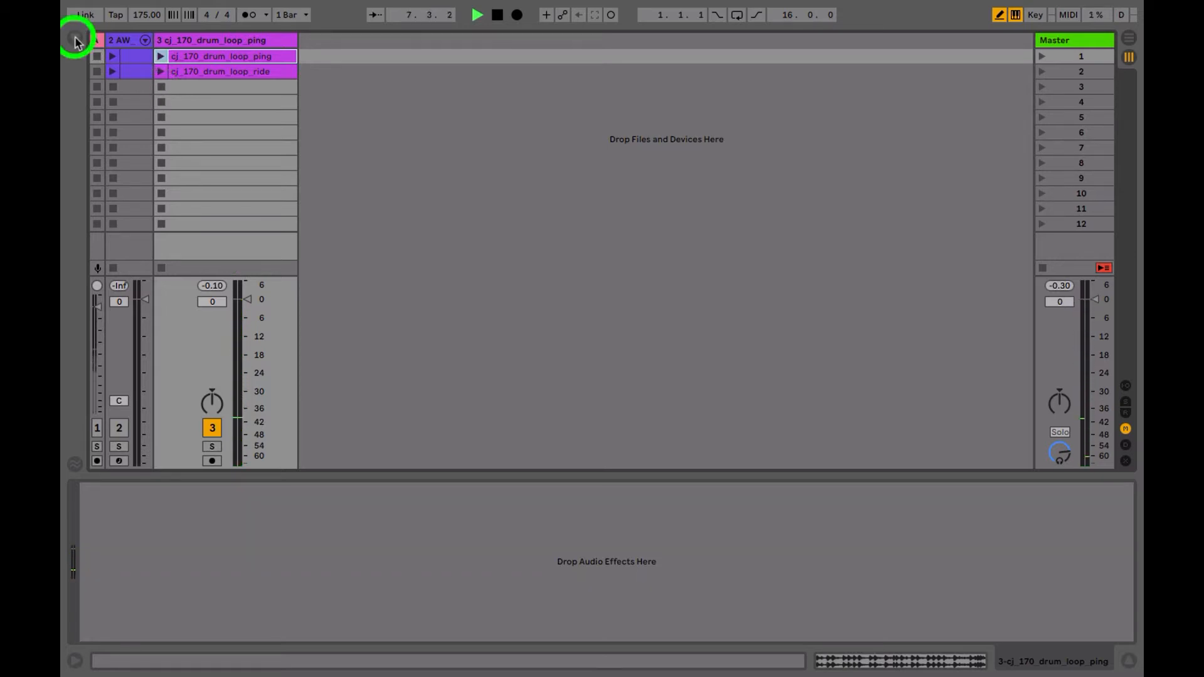
click(105, 239)
drag(257, 91, 880, 198)
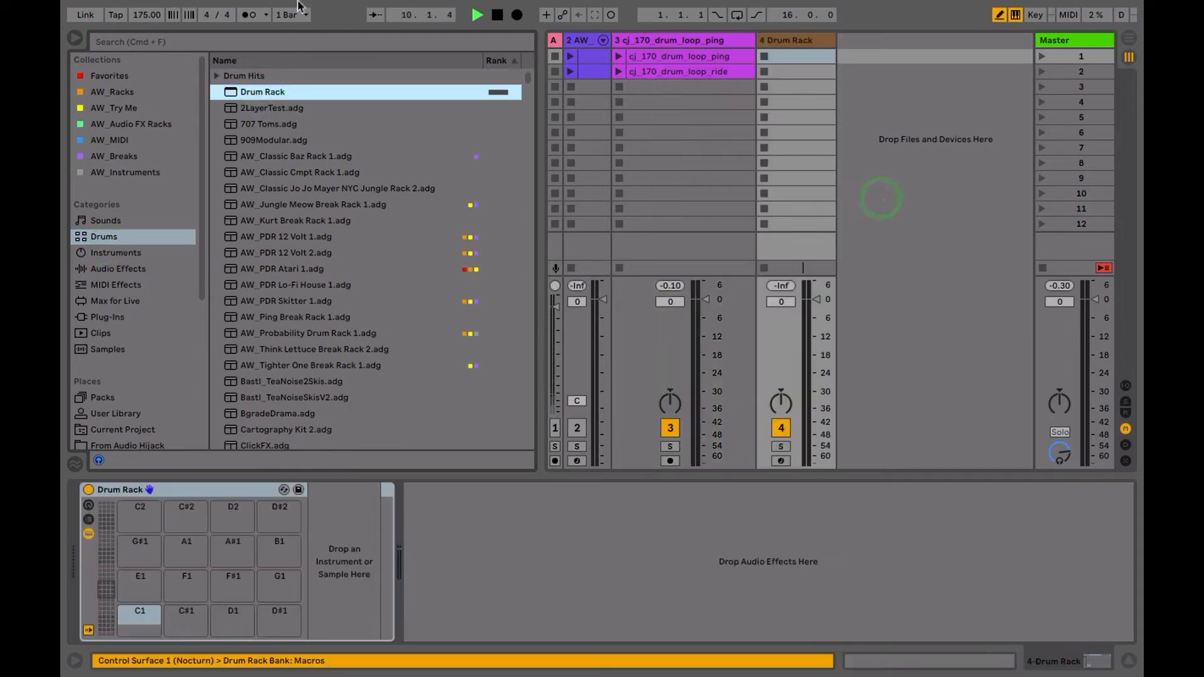
click(74, 37)
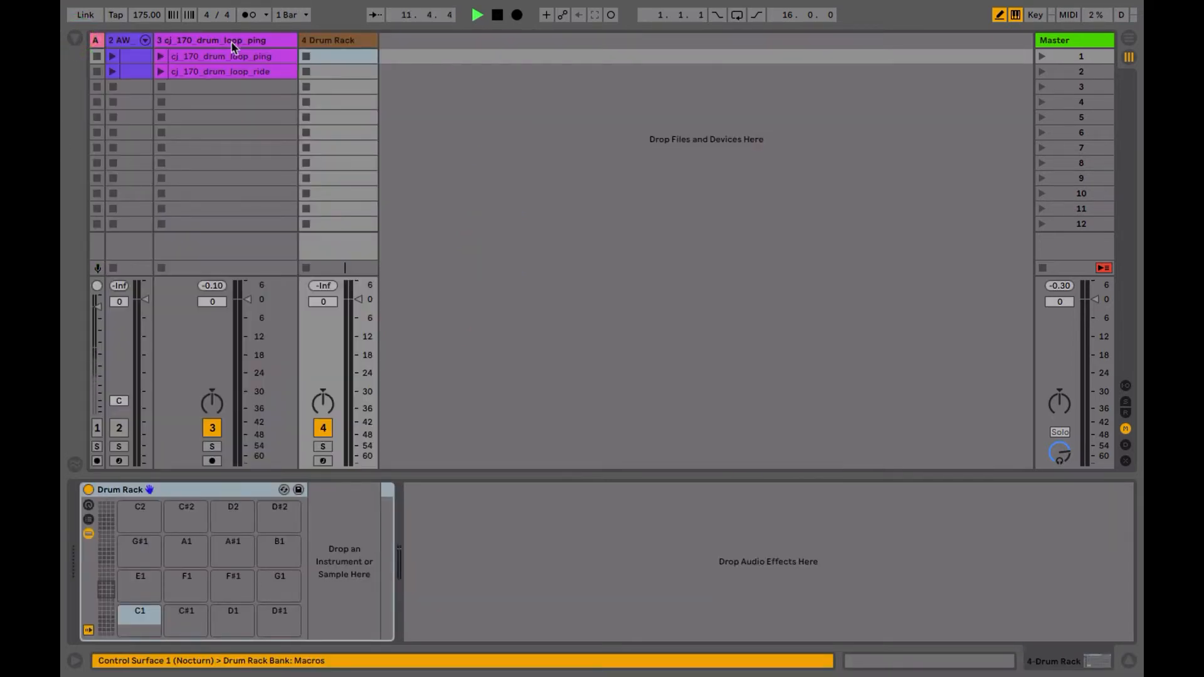
click(225, 60)
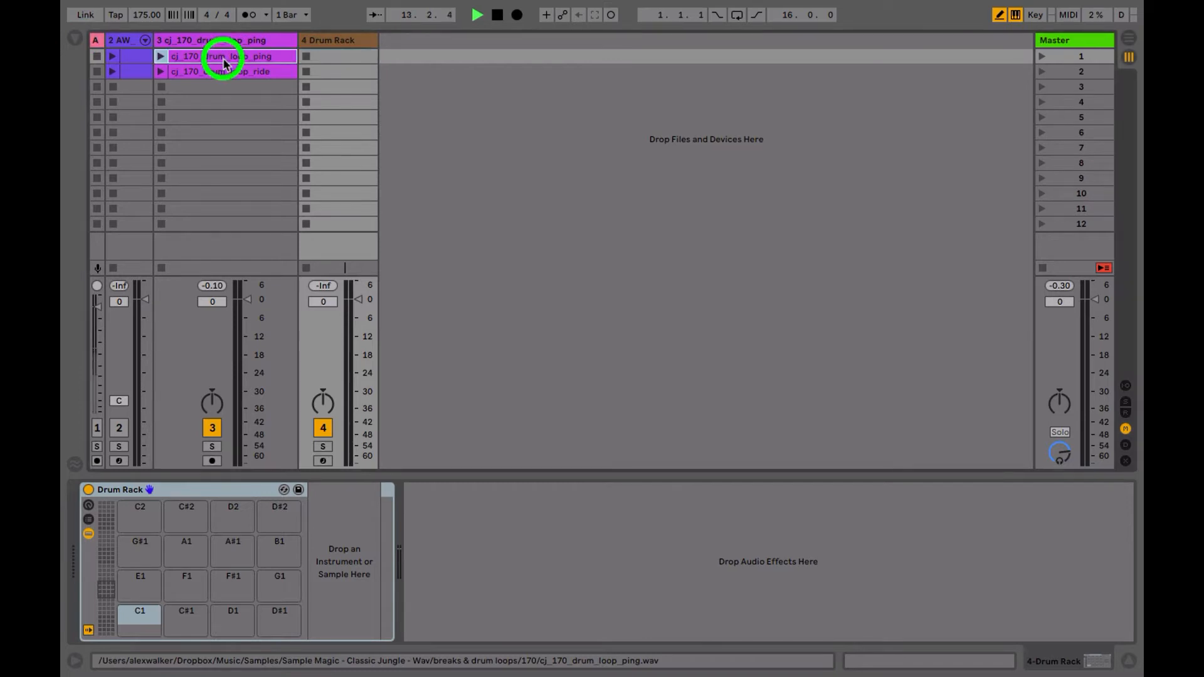
drag(139, 621, 134, 625)
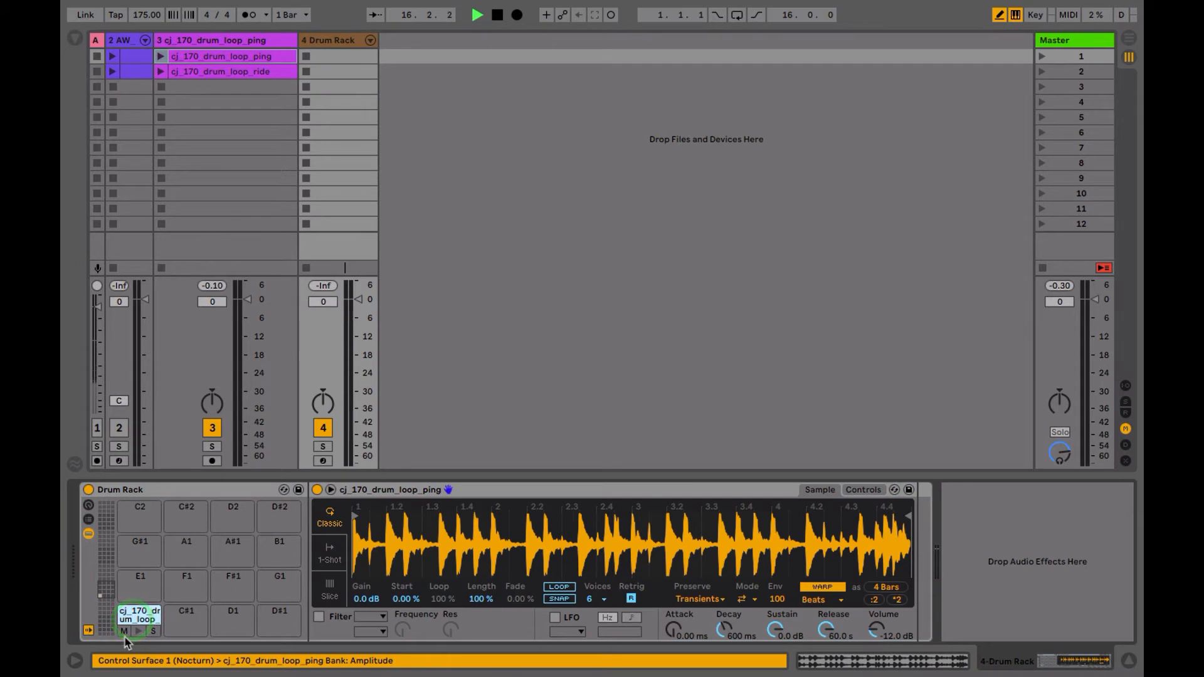
Step: Create a one-bar MIDI clip on the Drum Rack track with a 1/16 C1 note at its start, and play it back
double_click(340, 51)
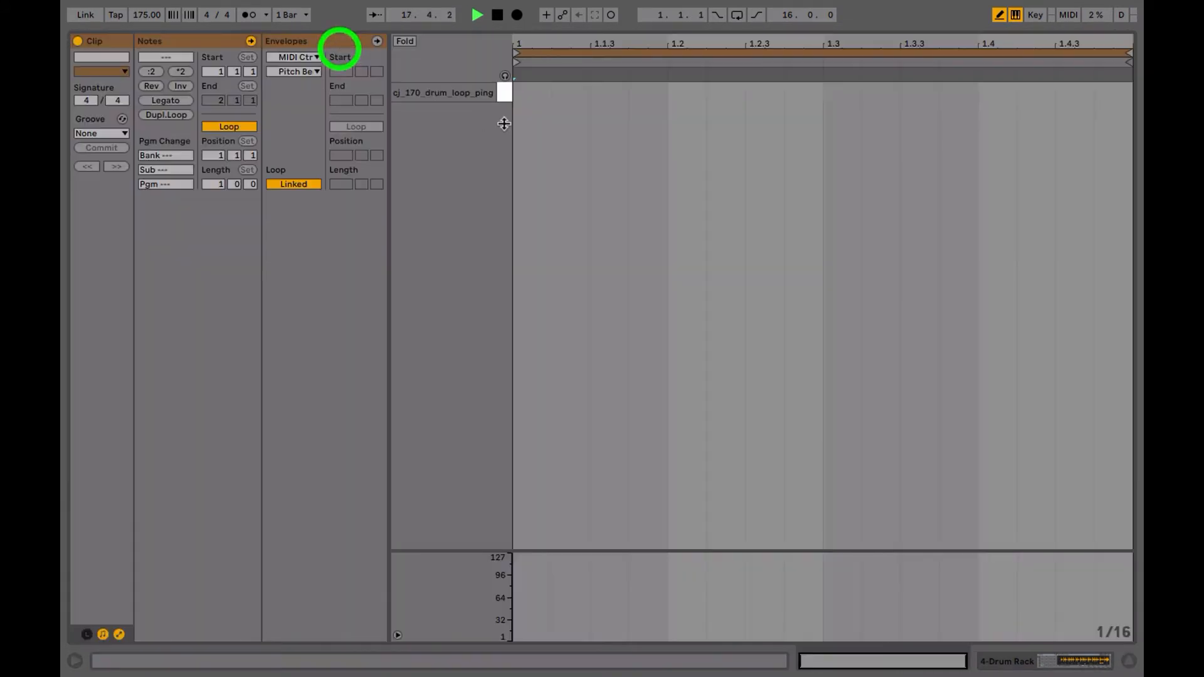
drag(533, 95, 532, 36)
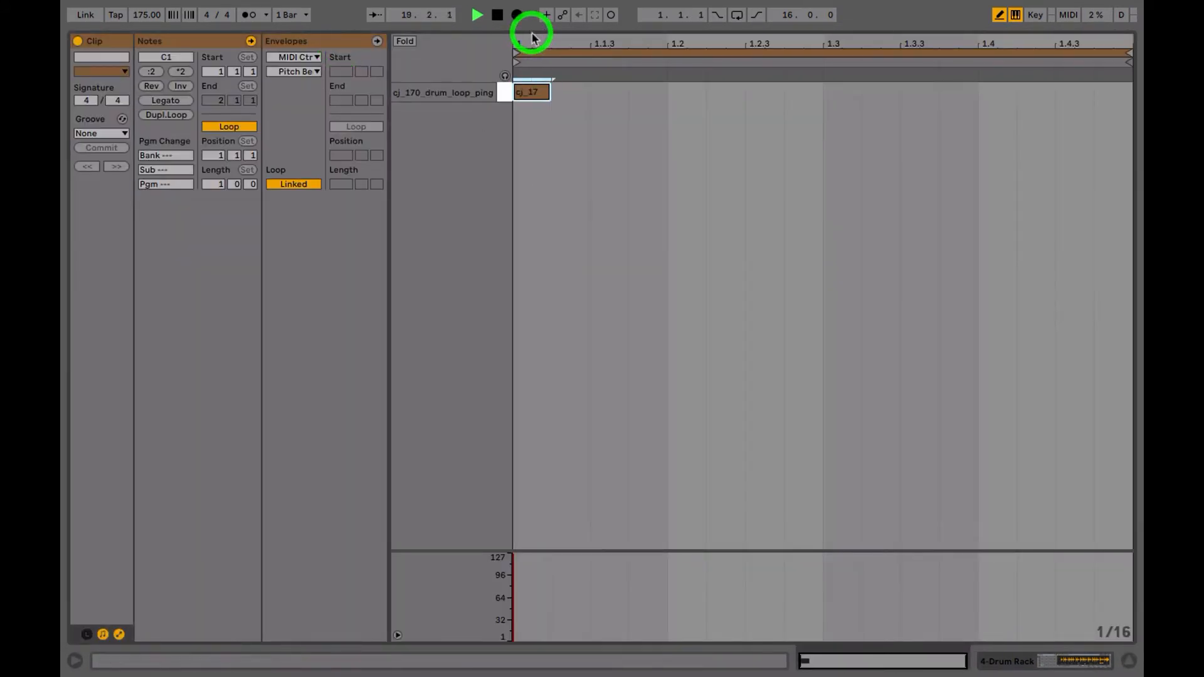
key(shift+Tab)
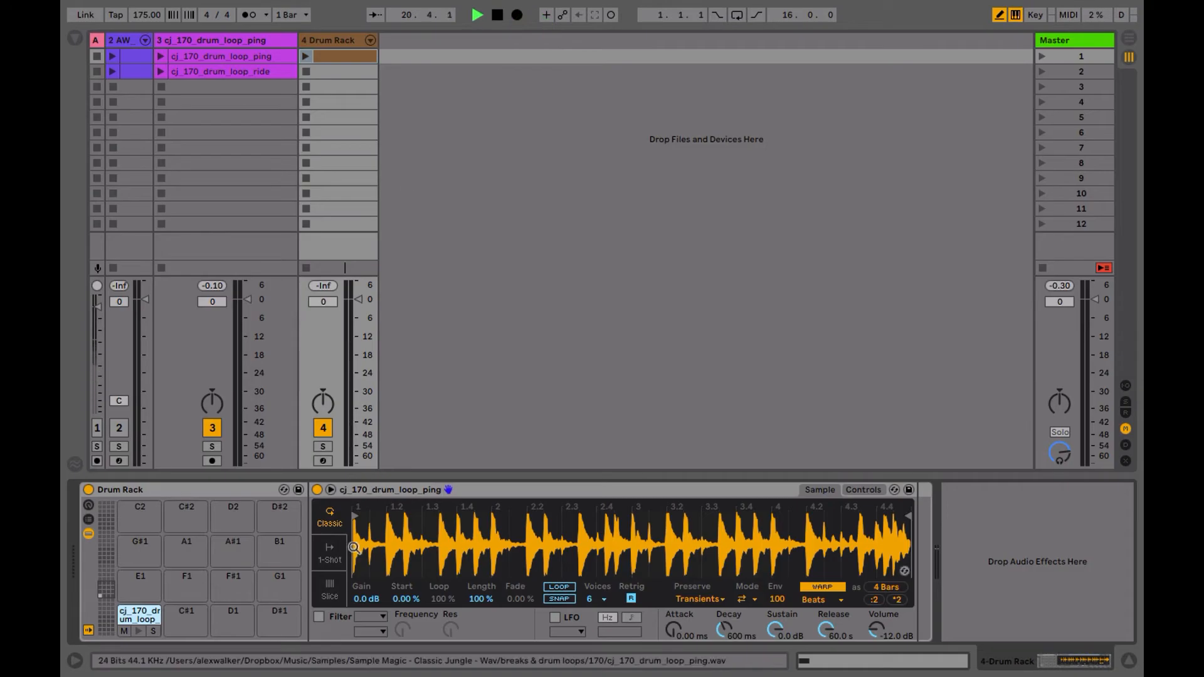
click(306, 57)
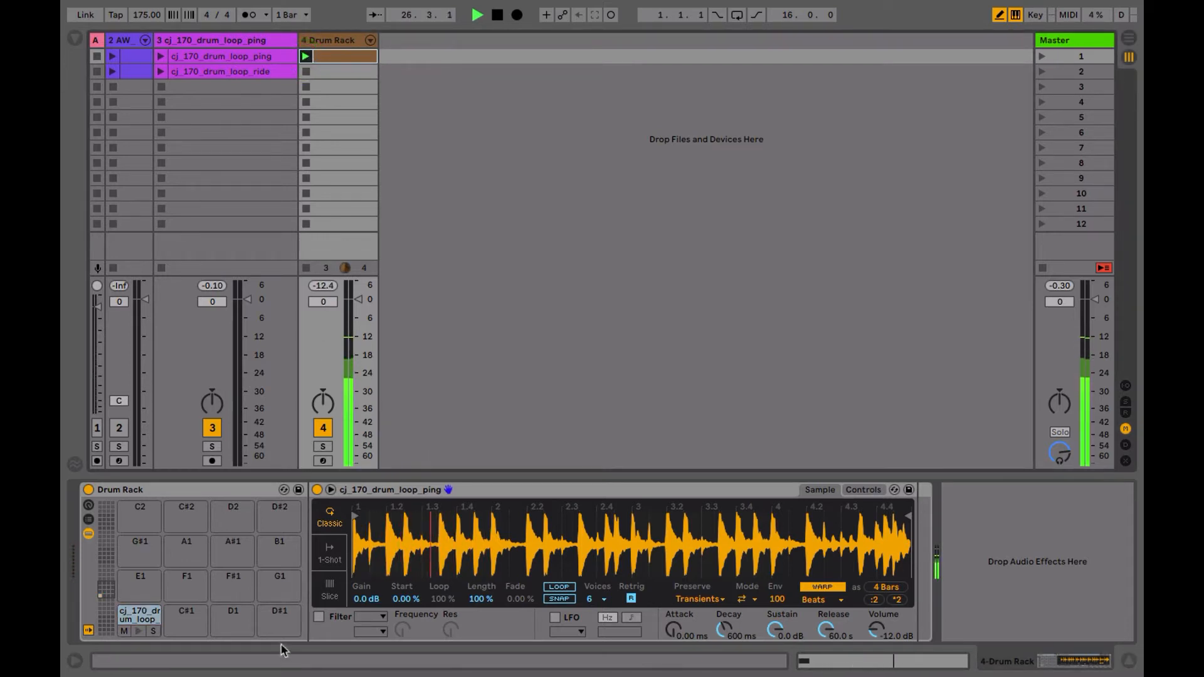
key(space)
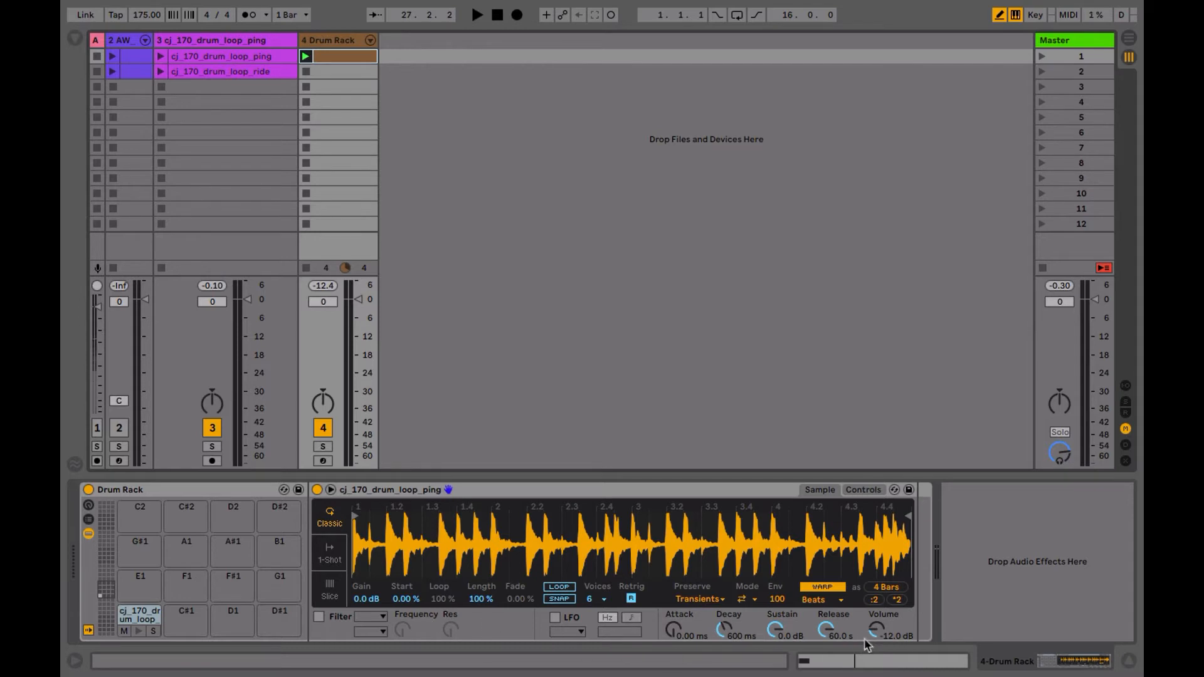
Step: Map Simpler's Volume to Macro 8, Release to Macro 7, Sustain to Macro 6 and Decay to Macro 5
right_click(873, 634)
click(901, 629)
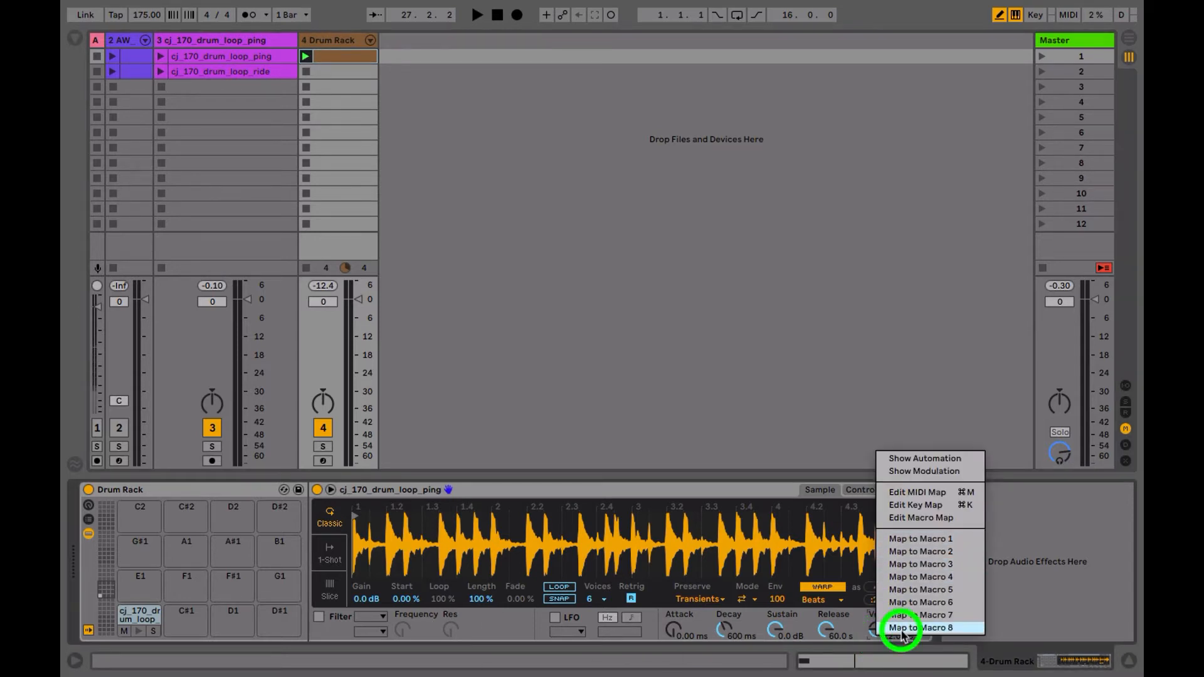
right_click(1006, 630)
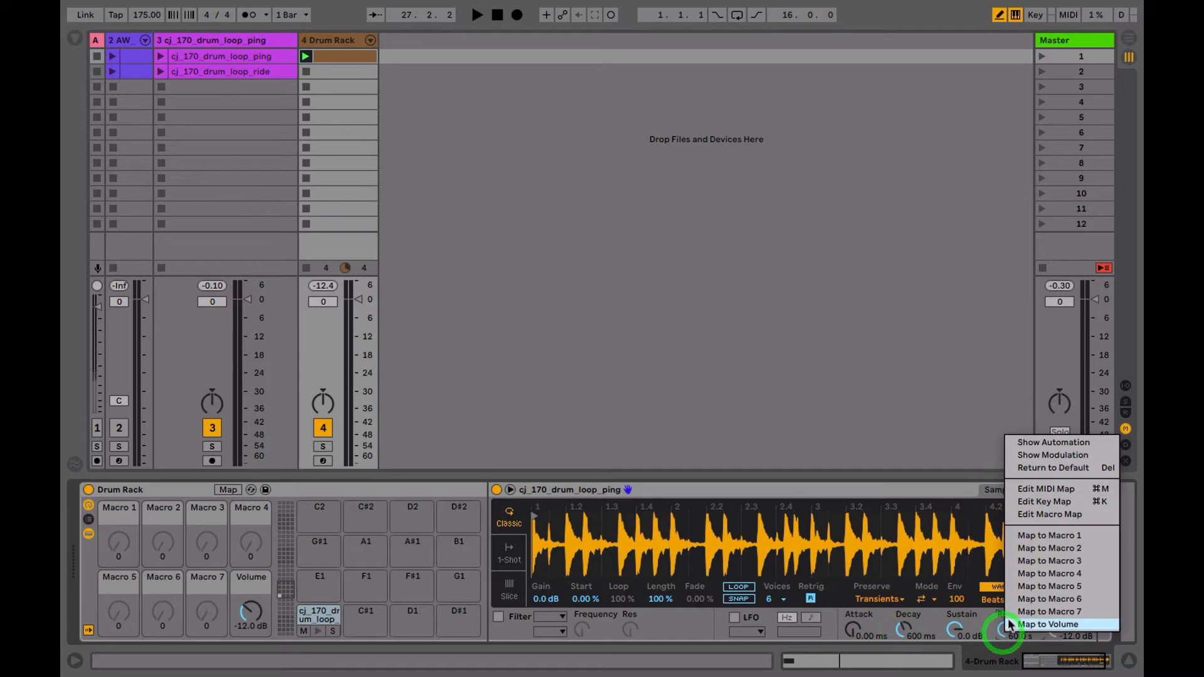
click(1008, 612)
right_click(952, 630)
click(961, 596)
right_click(903, 629)
click(928, 580)
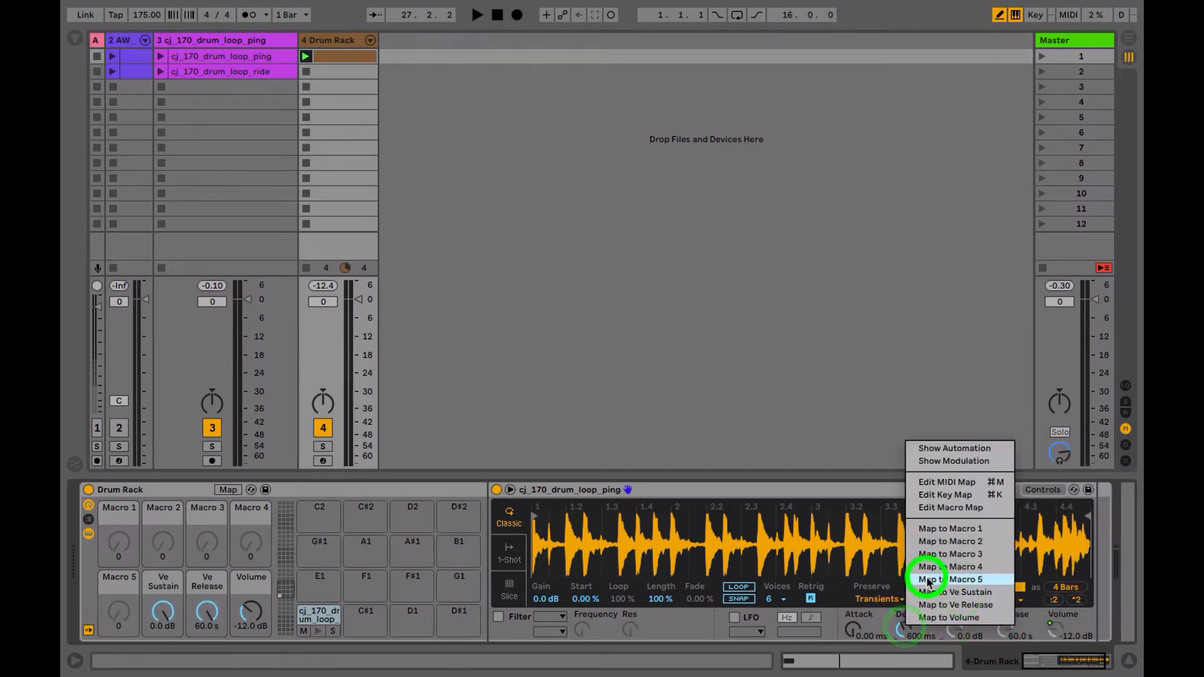
Step: Map Simpler's Transpose control to Macro 4 of the Drum Rack
click(1042, 489)
right_click(1008, 589)
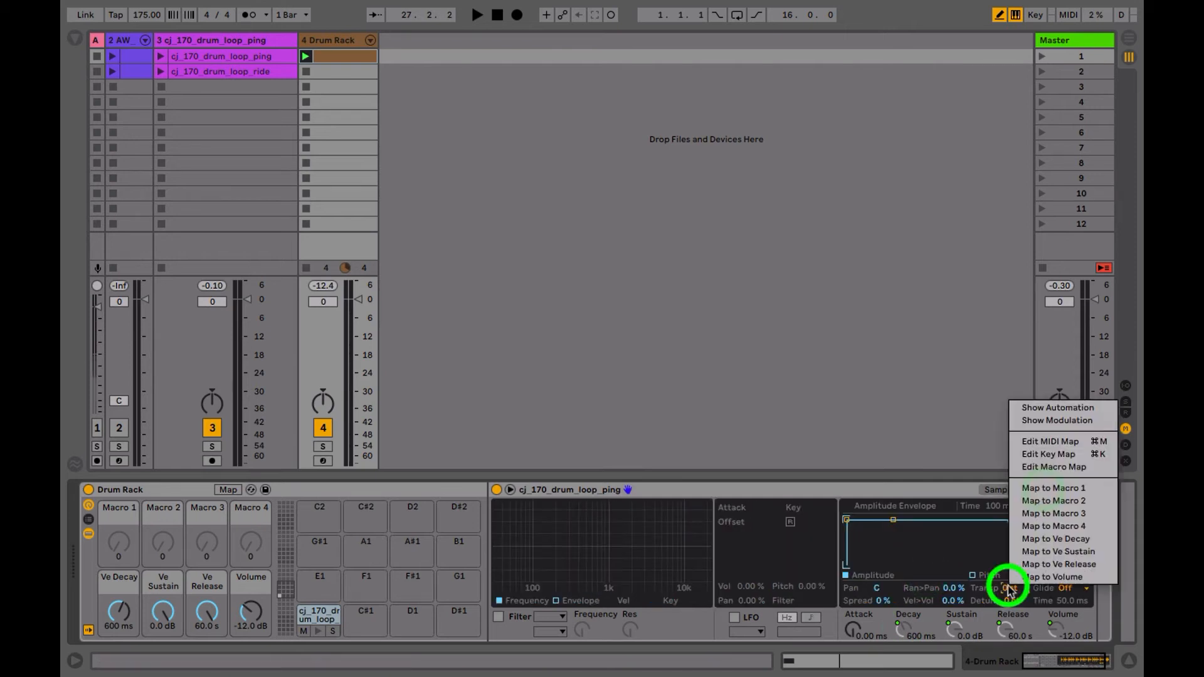
click(1027, 528)
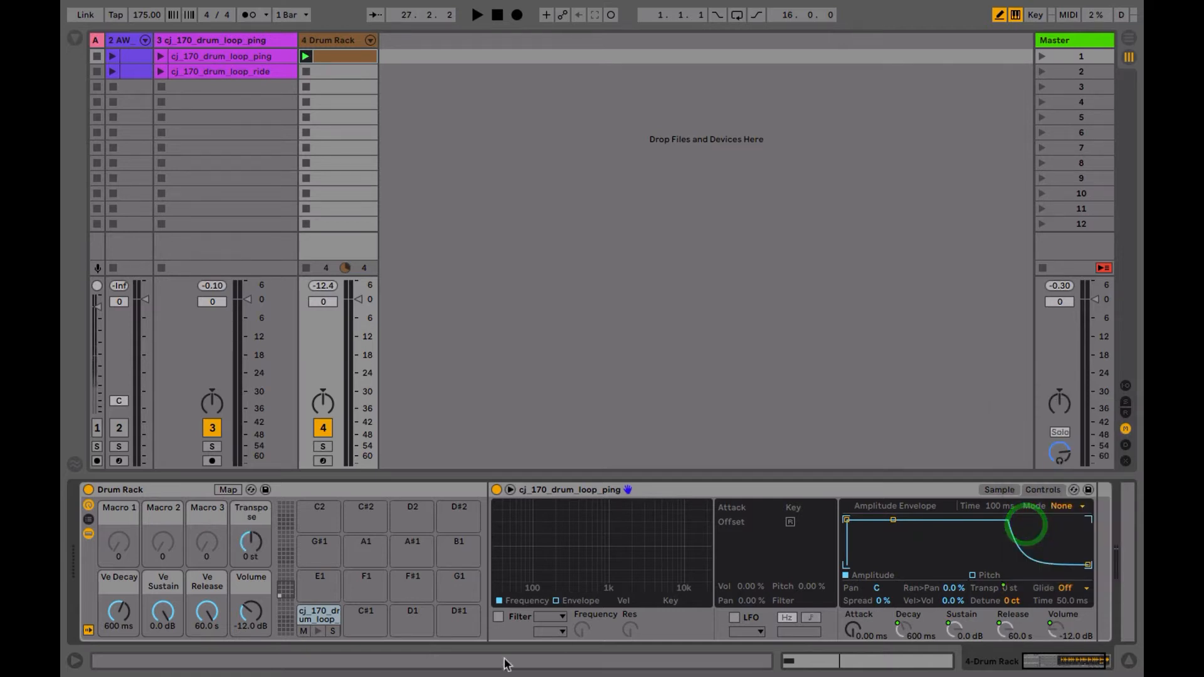
click(247, 518)
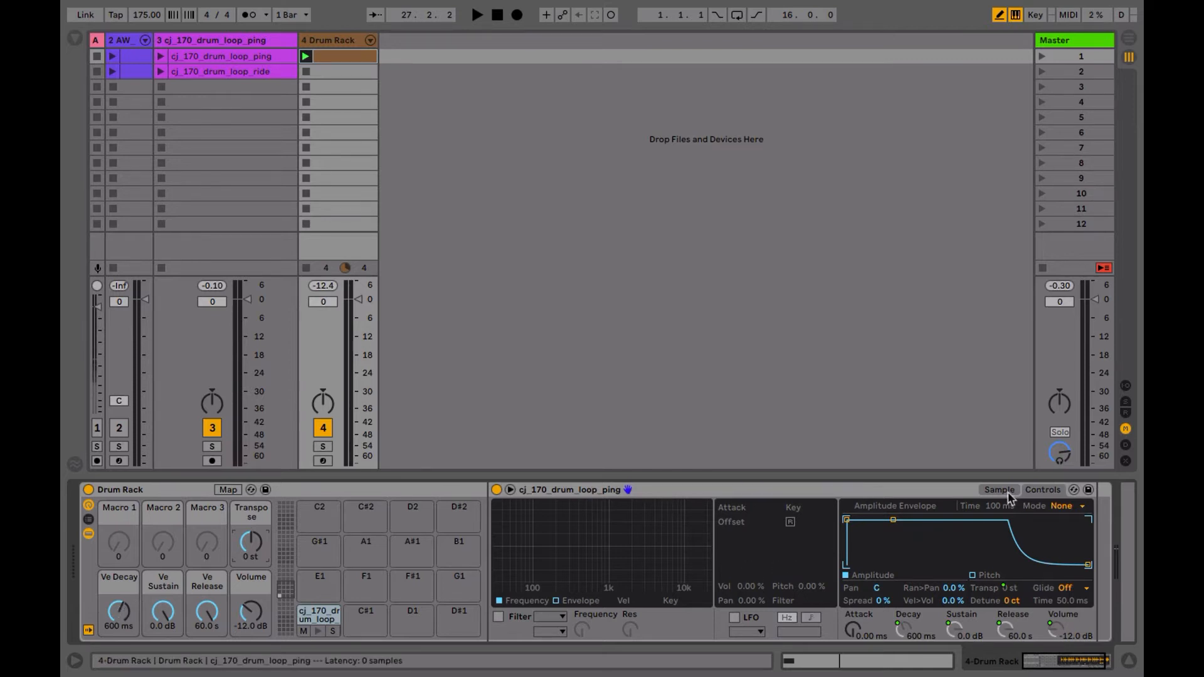
Step: Set Simpler's Vel>Vol amount to 35% and return to its sample waveform view
click(953, 600)
text(35)
key(Return)
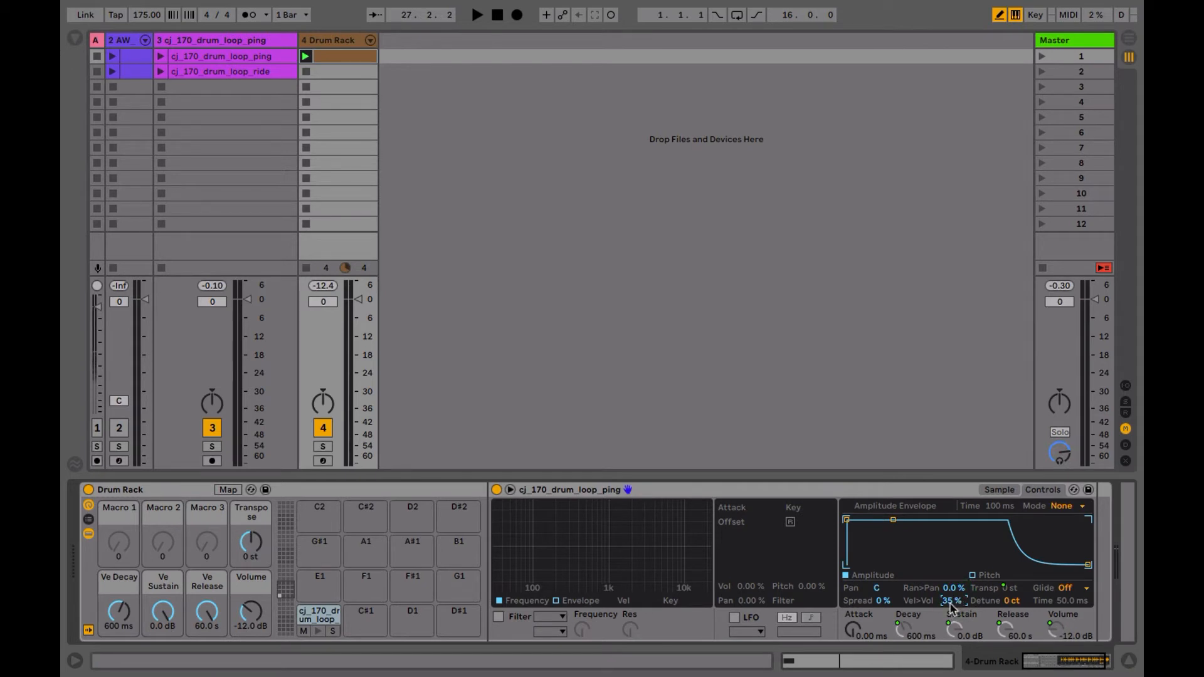
click(984, 490)
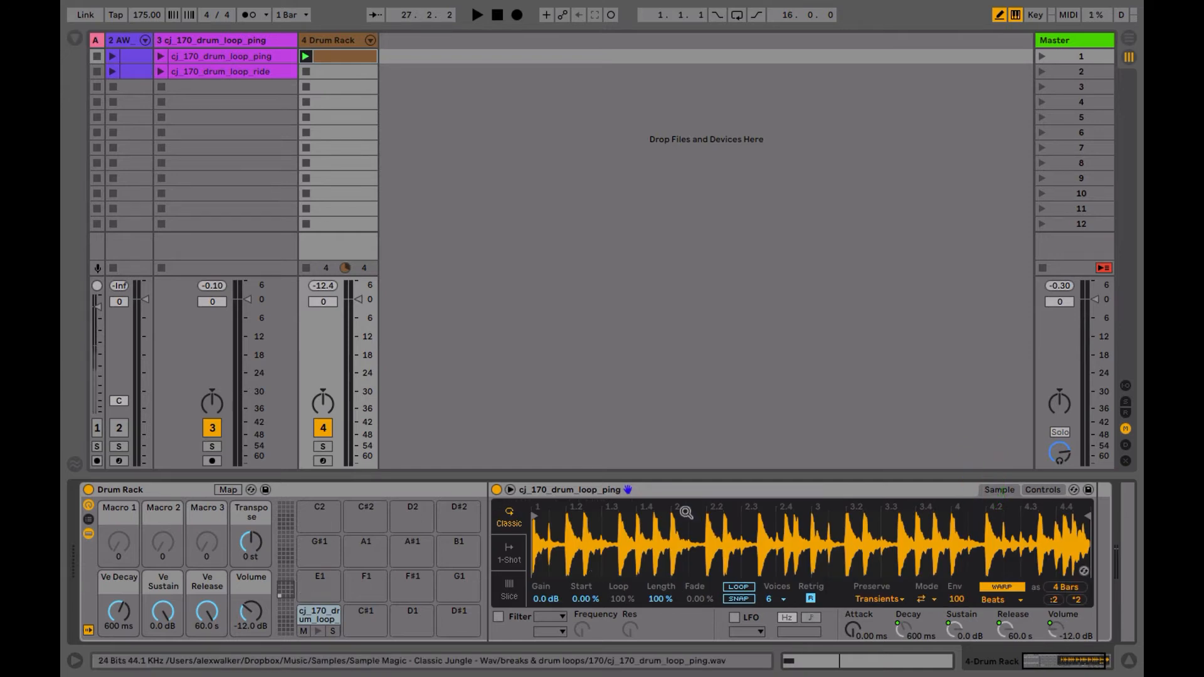
Step: Find the default Simpler preset used when dropping samples on a Drum Rack in the User Library's Defaults folder
click(74, 38)
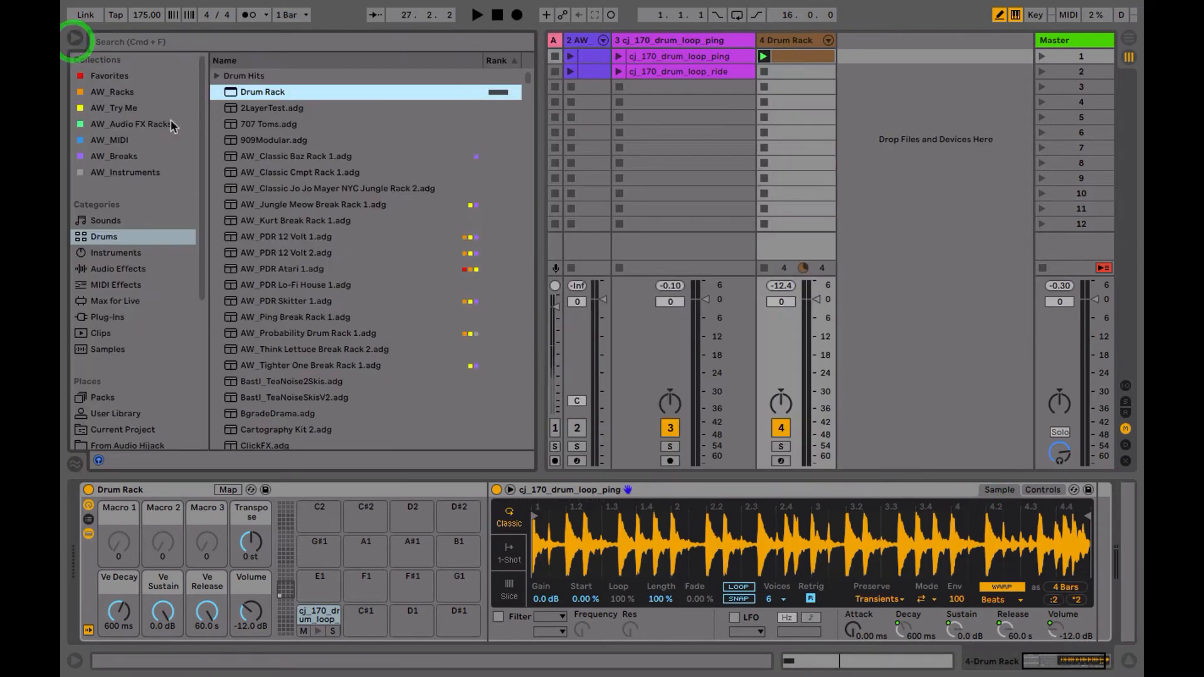
click(118, 414)
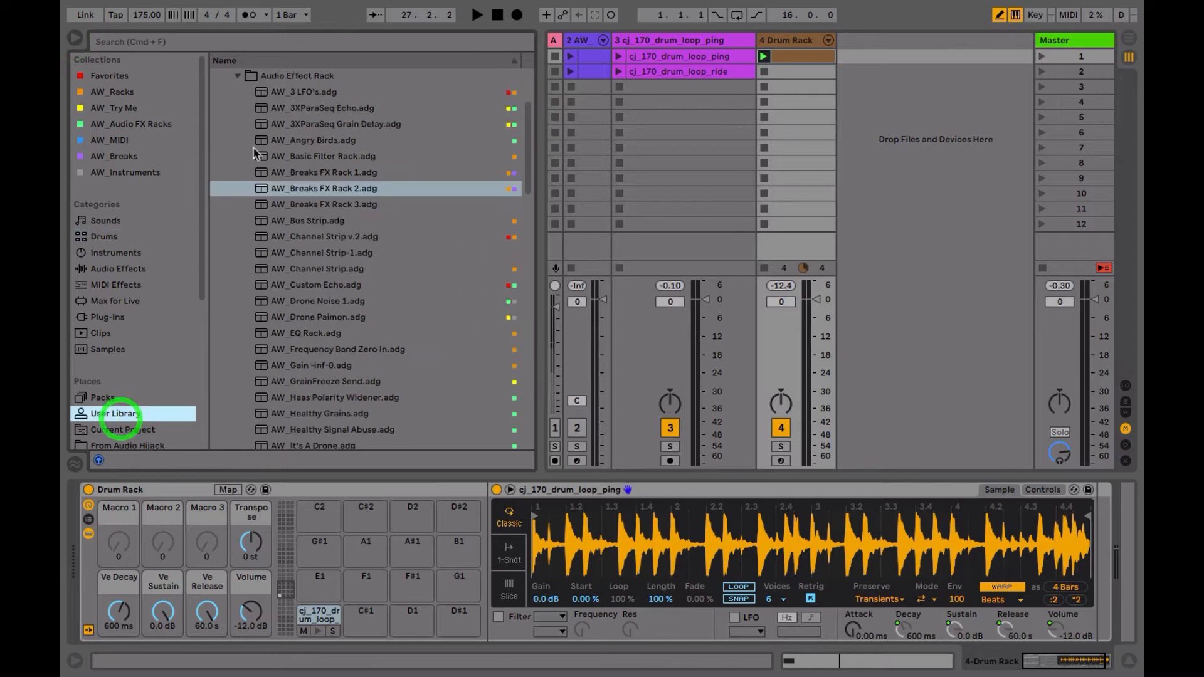
click(237, 75)
scroll(237, 82, up, 3)
click(217, 123)
click(217, 92)
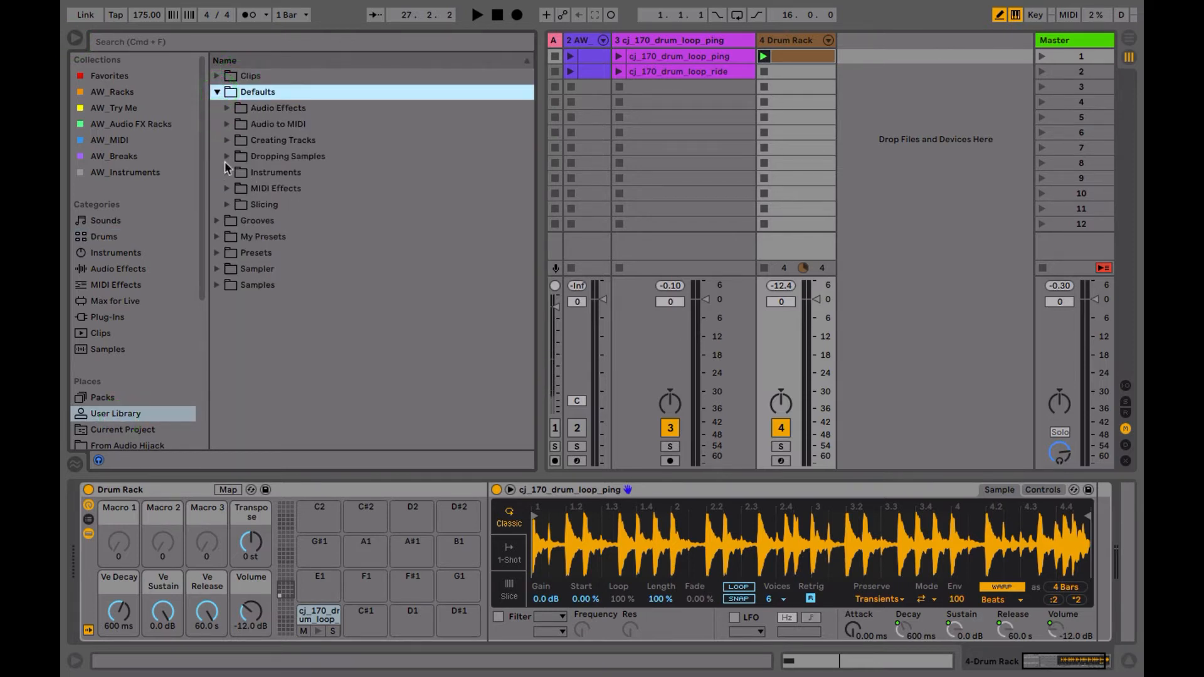
click(226, 156)
click(237, 189)
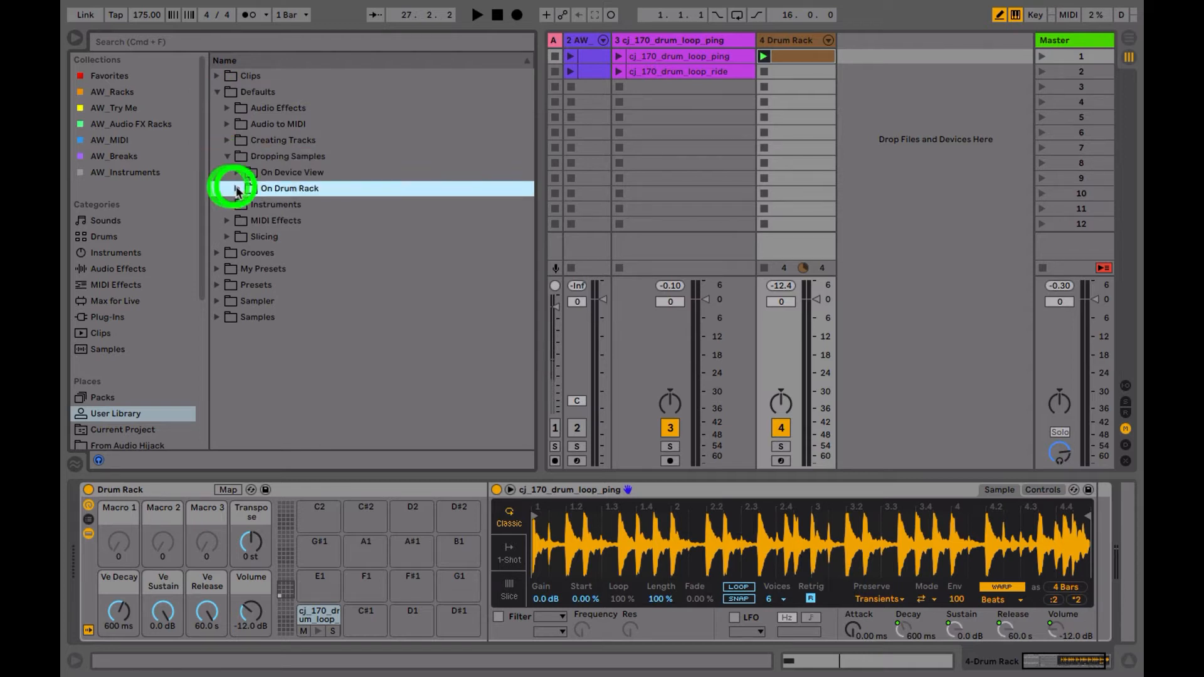
click(237, 189)
click(271, 204)
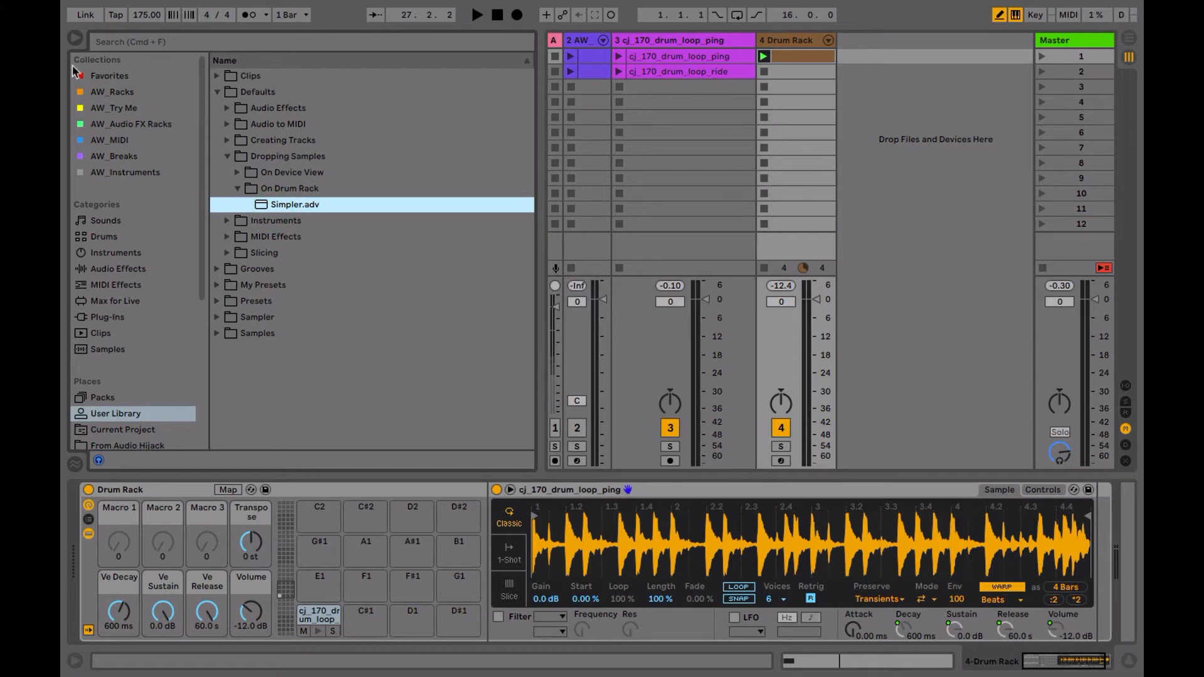
click(74, 37)
Step: Audition the C1 pad, set the Volume macro to -10 dB, and play the clip at a raised system volume
click(305, 617)
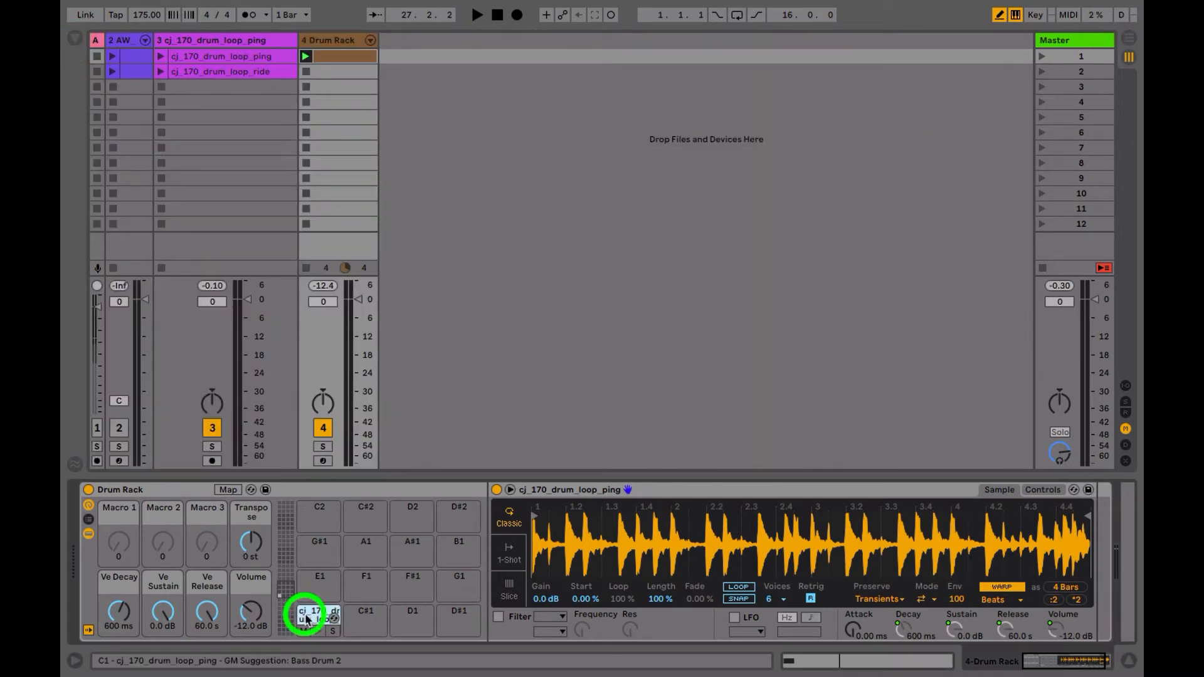
click(318, 631)
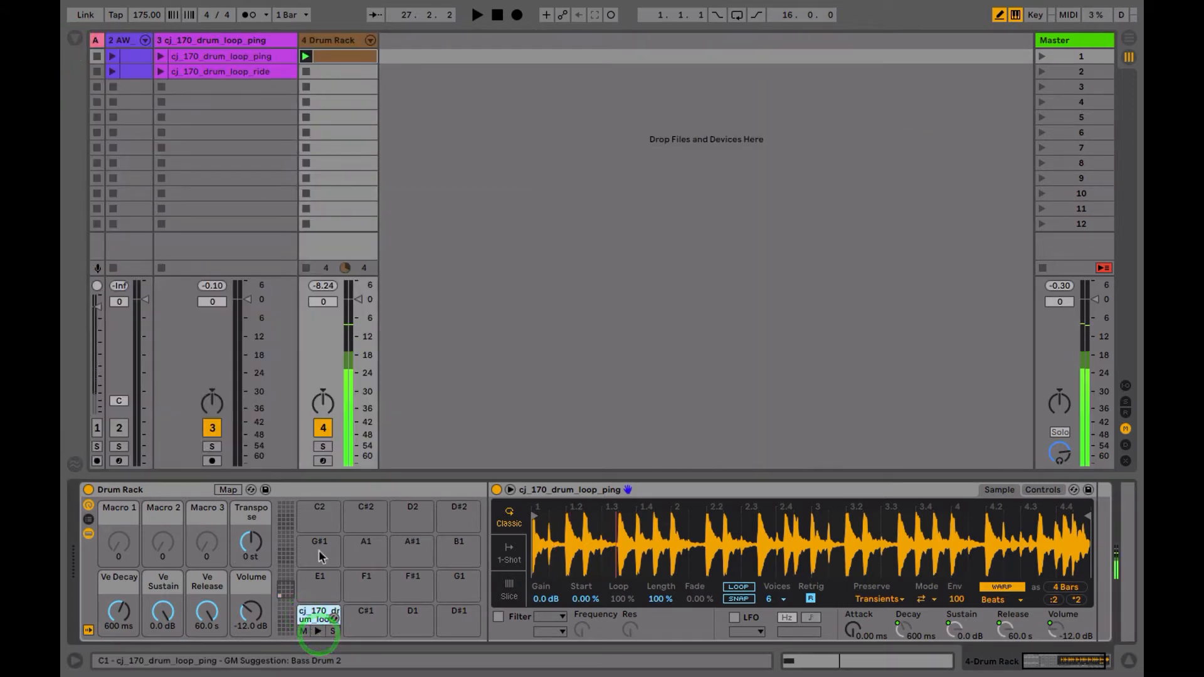
click(254, 619)
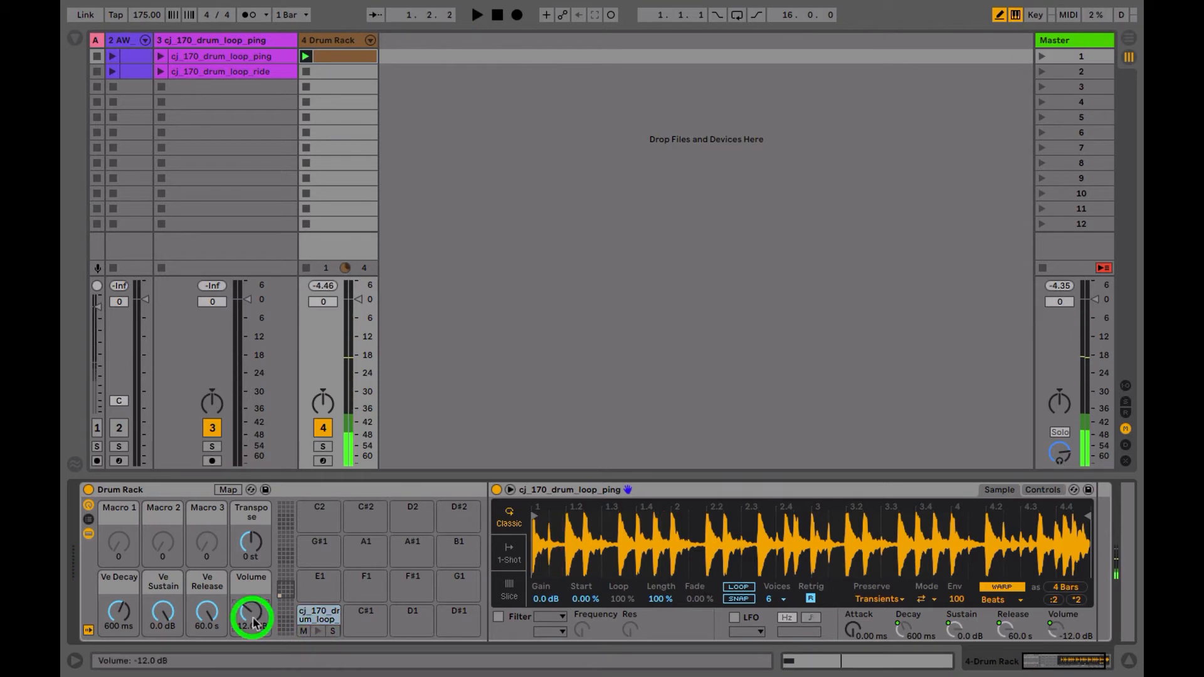
text(-10)
key(Return)
key(space)
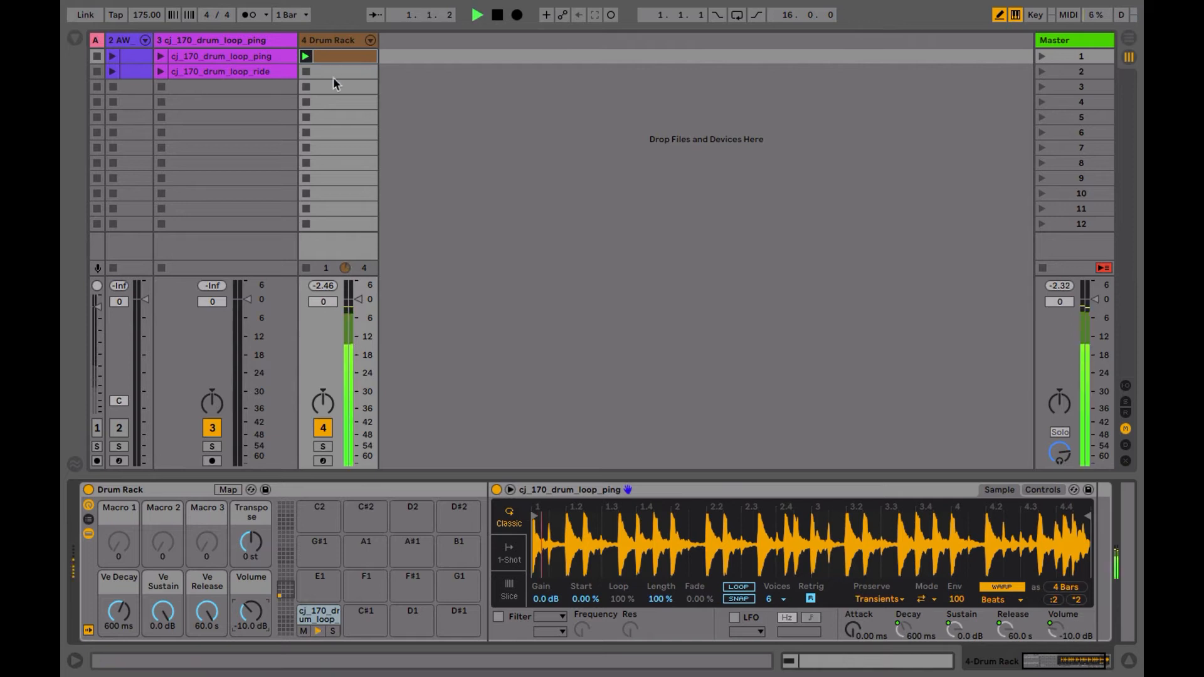
key(XF86AudioRaiseVolume)
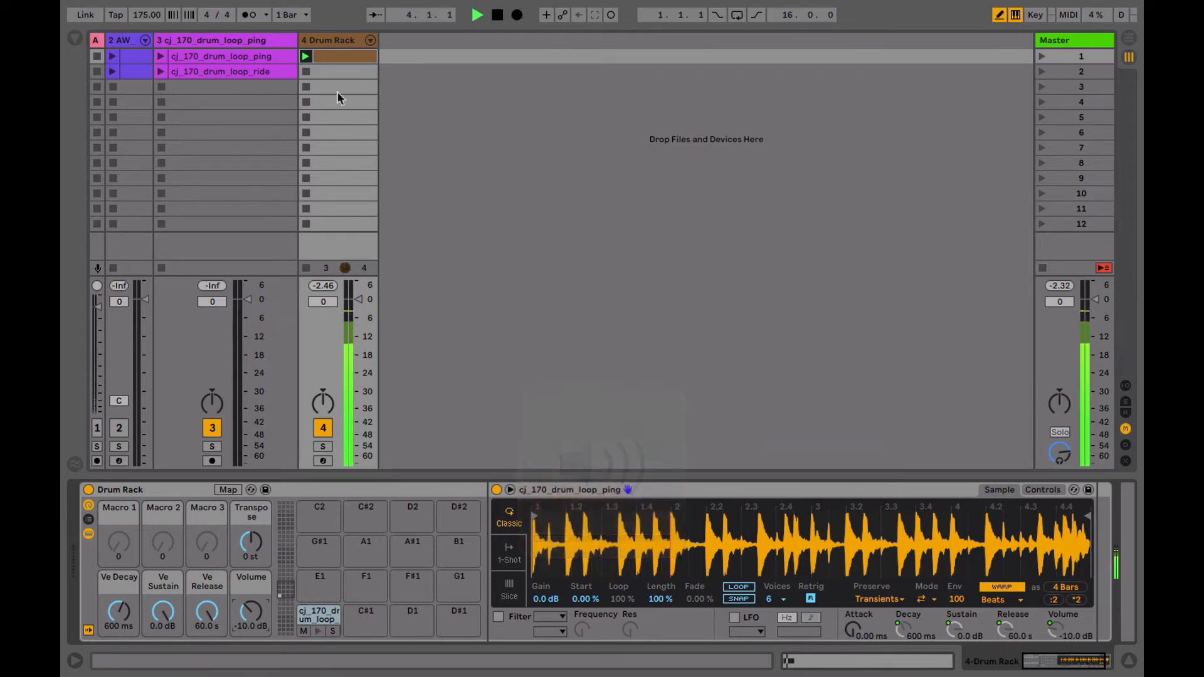
Step: Add four 1/16 C1 notes across beat 4 of the clip with velocities rising from about 43 to 96, and play it
double_click(344, 56)
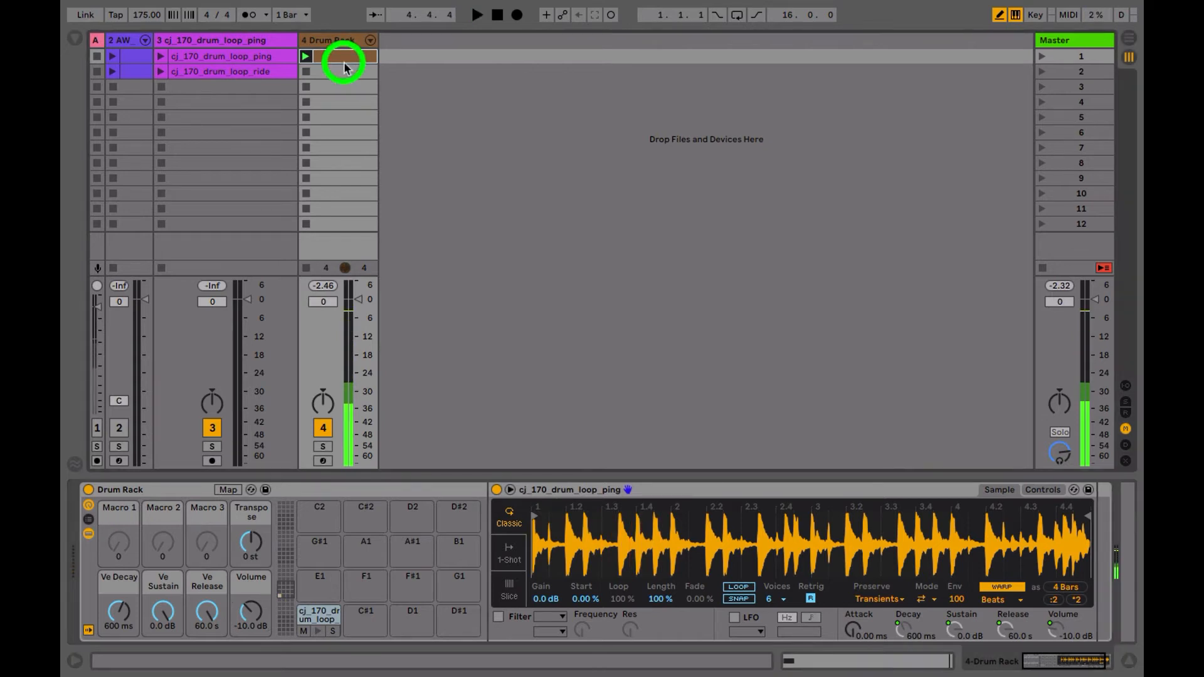
click(752, 42)
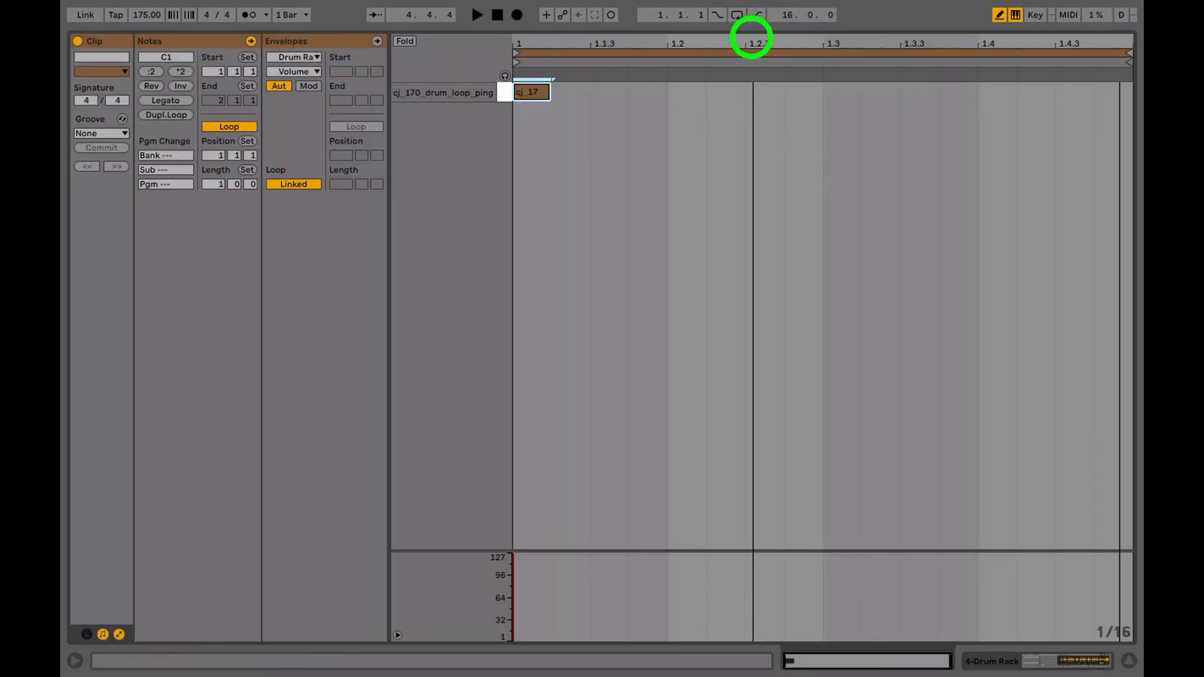
drag(987, 92, 1112, 91)
drag(935, 550, 940, 264)
mouse_move(957, 537)
mouse_down()
mouse_move(1066, 480)
mouse_move(1131, 352)
mouse_up()
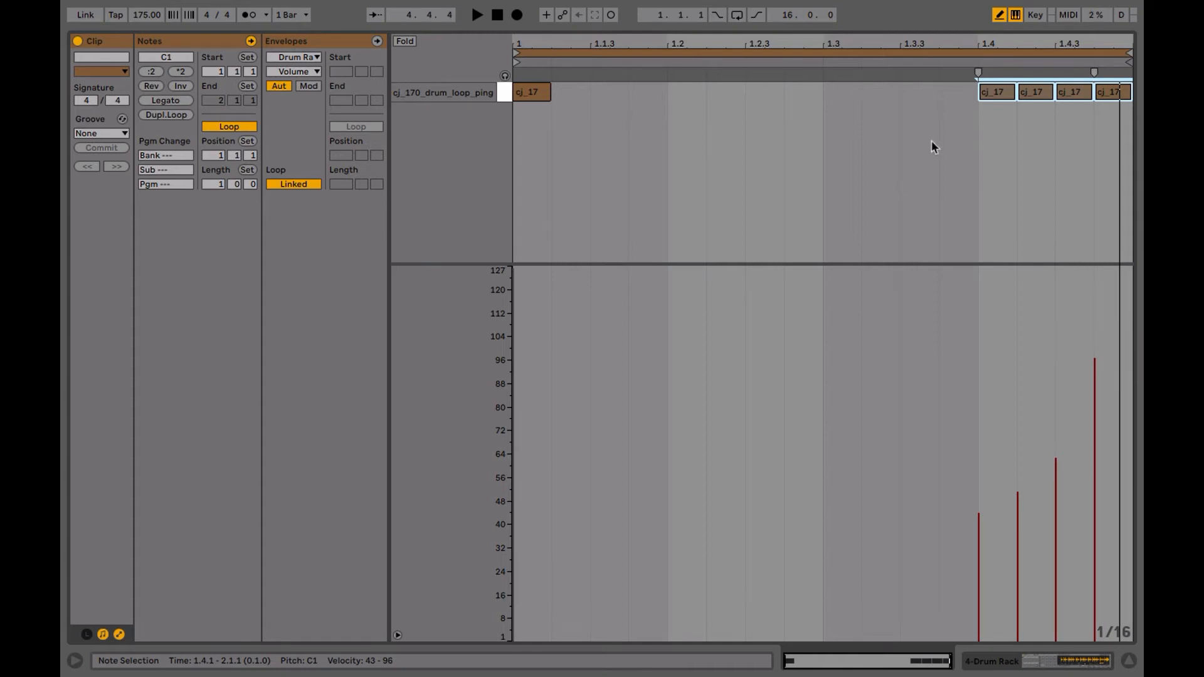
key(space)
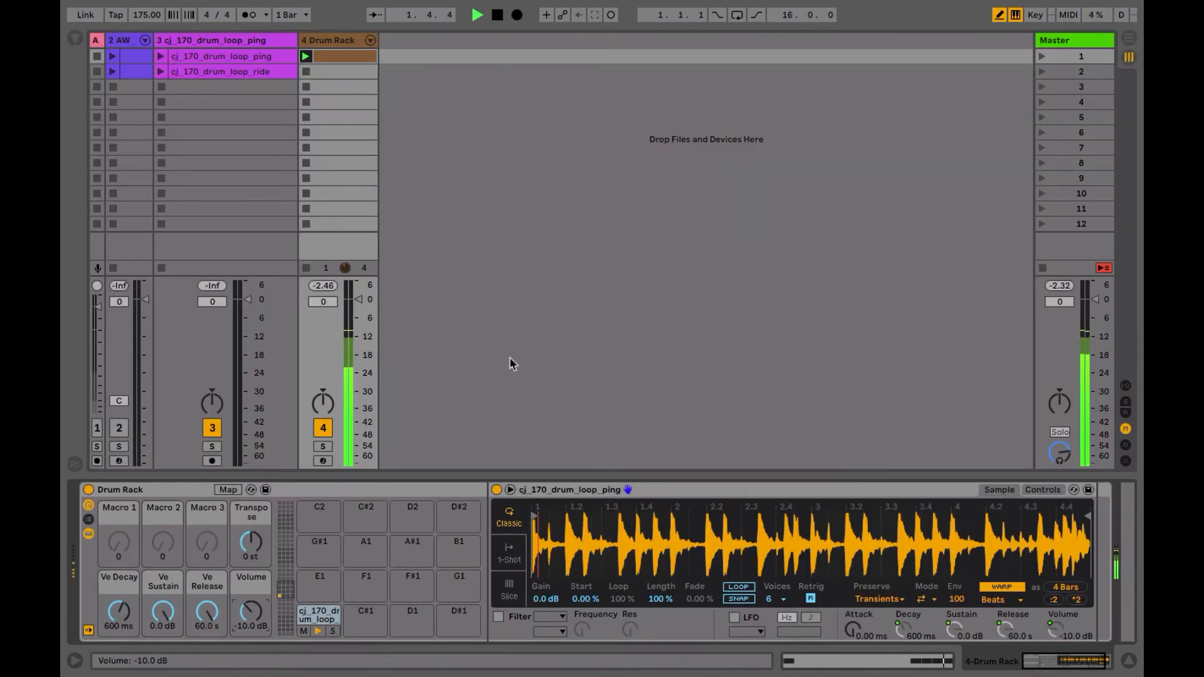
Step: Stop playback, duplicate the C1 pad to C#1, and move the copy's sample start marker to the transient at 1.2
key(space)
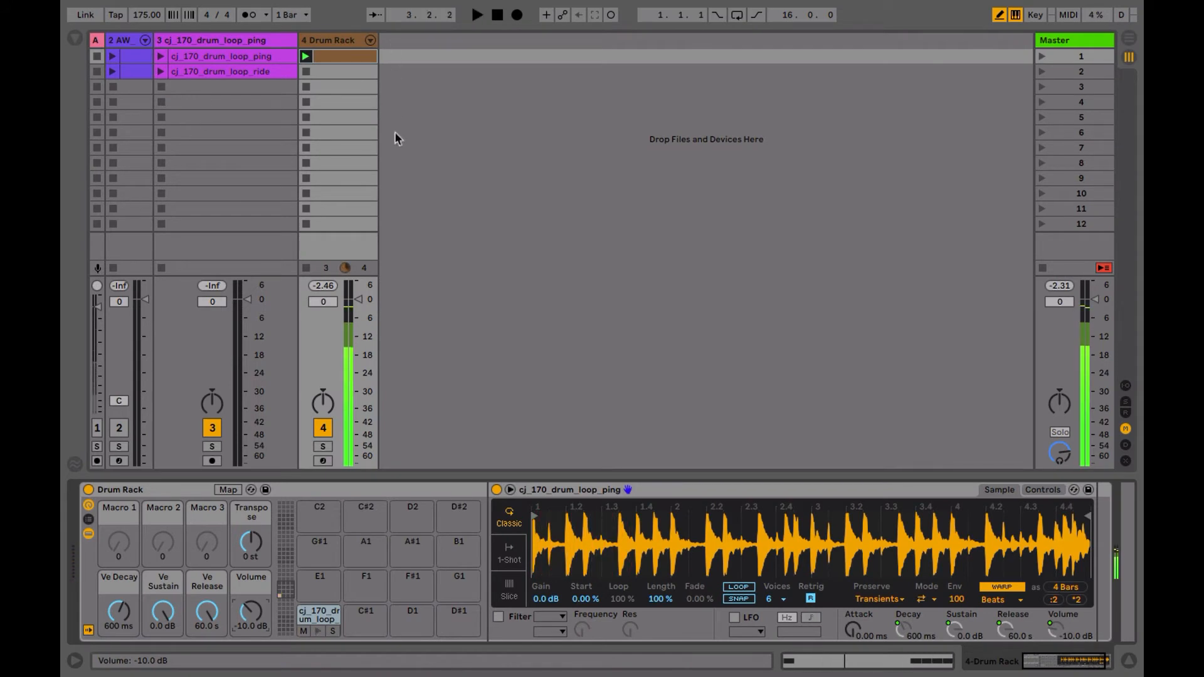
click(314, 614)
drag(314, 614, 356, 608)
click(358, 613)
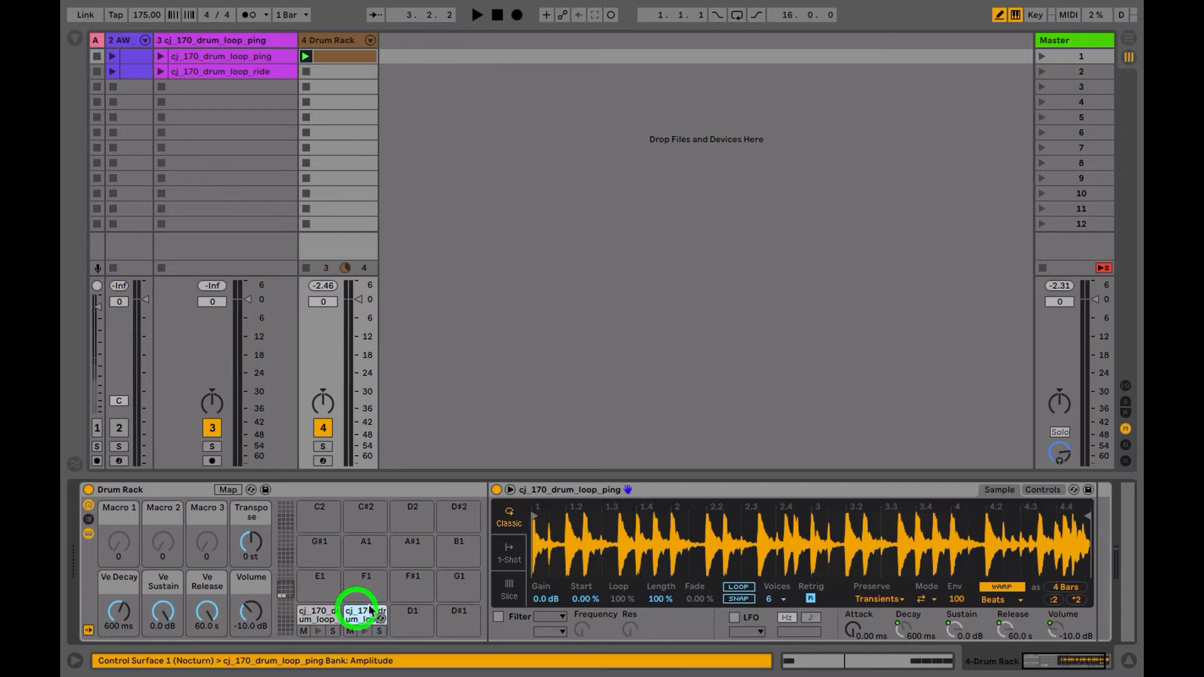
mouse_move(538, 519)
mouse_down()
mouse_move(555, 516)
mouse_move(556, 542)
mouse_move(617, 516)
mouse_up()
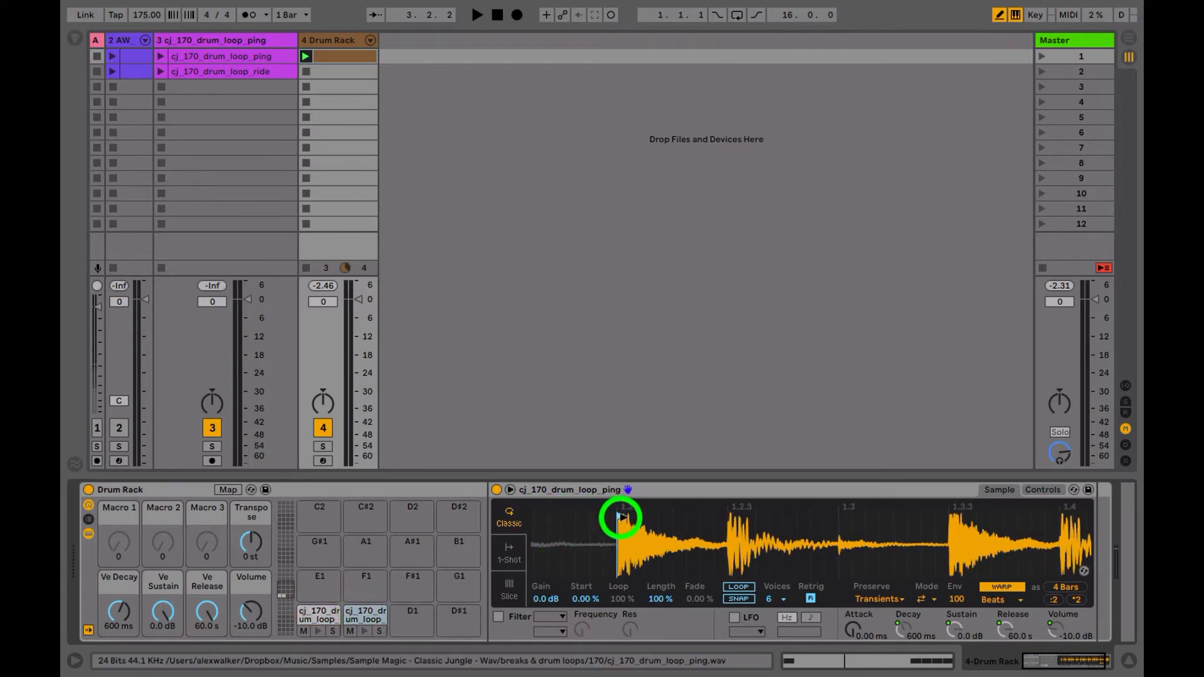
drag(695, 528, 699, 541)
mouse_move(641, 515)
mouse_down()
mouse_move(784, 518)
mouse_move(677, 518)
mouse_move(623, 550)
mouse_move(621, 536)
mouse_up()
Step: Add a 1/16 C#1 note at 1.2.3 in the Drum Rack clip and play it
double_click(334, 56)
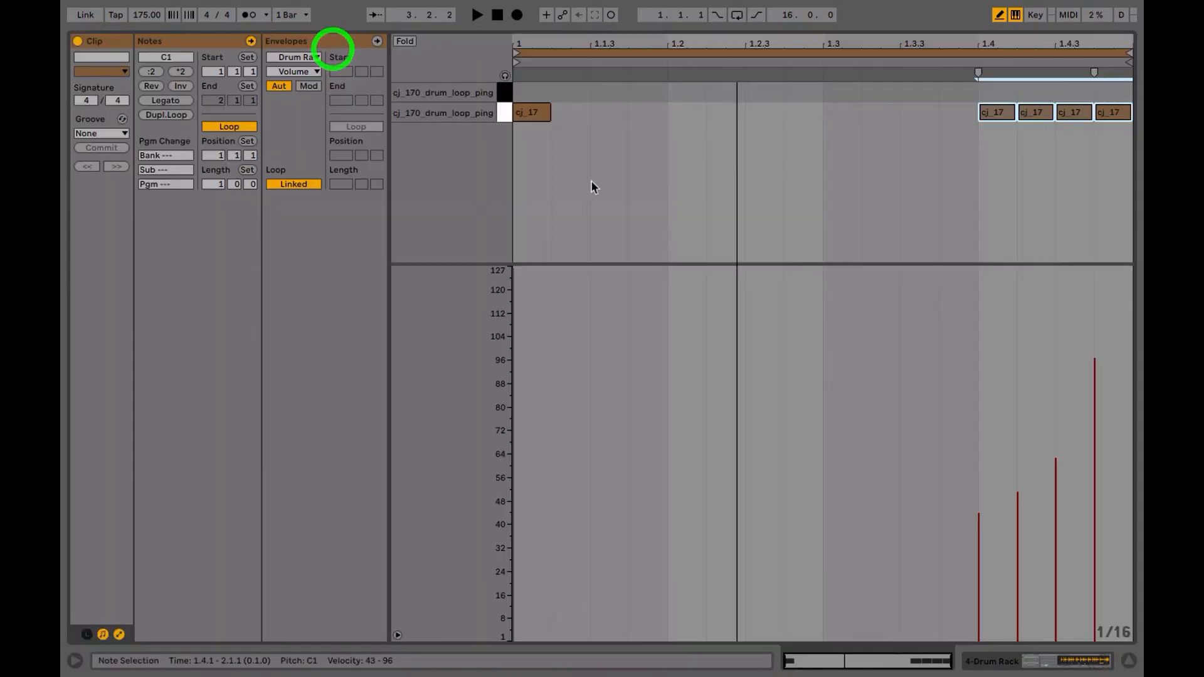
click(761, 91)
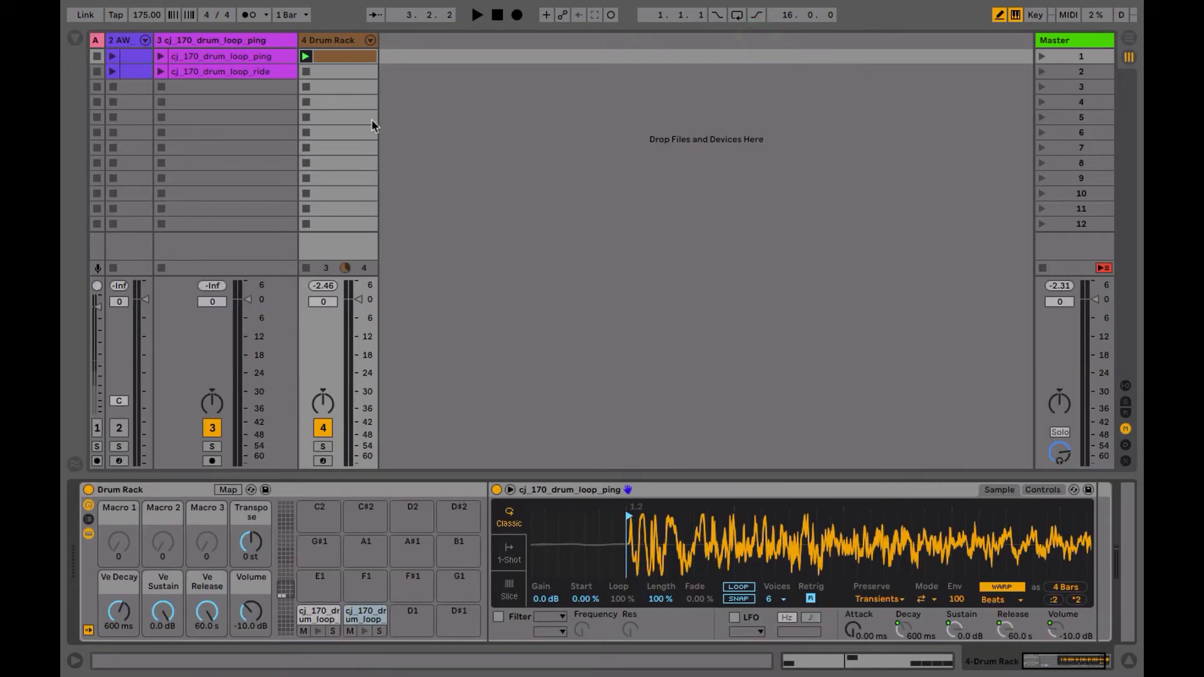
key(space)
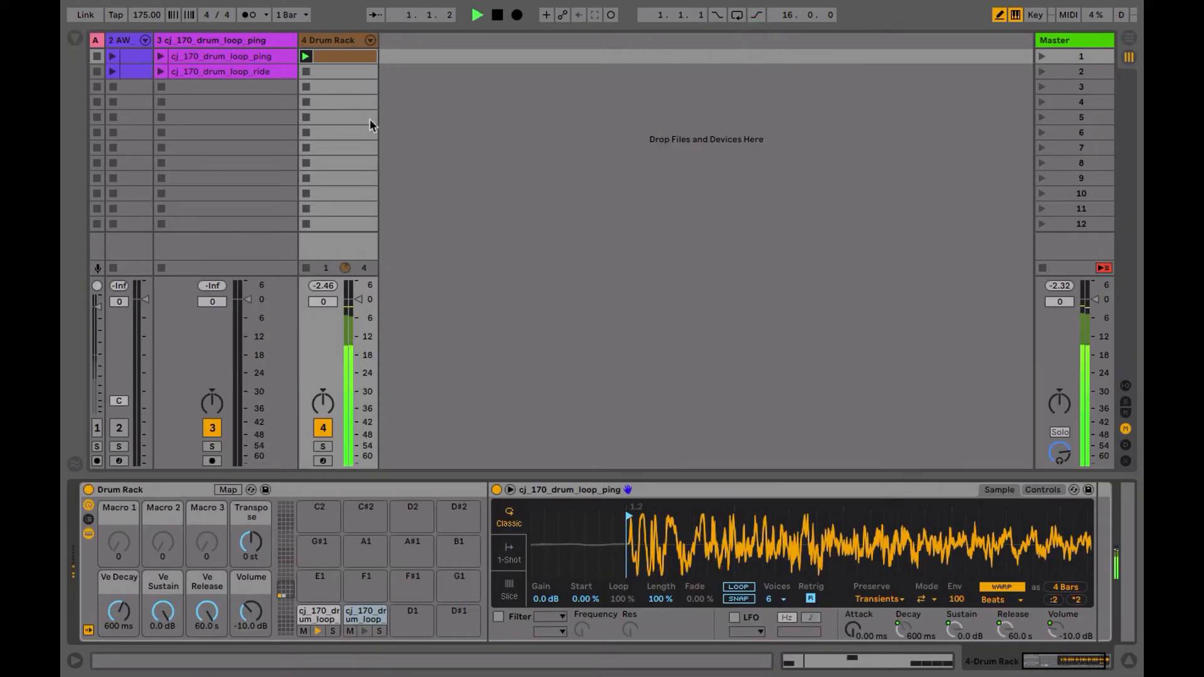
Step: Stop playback, show the rack's chain list with its input/output settings, and assign both chains to choke group 1
click(88, 521)
key(space)
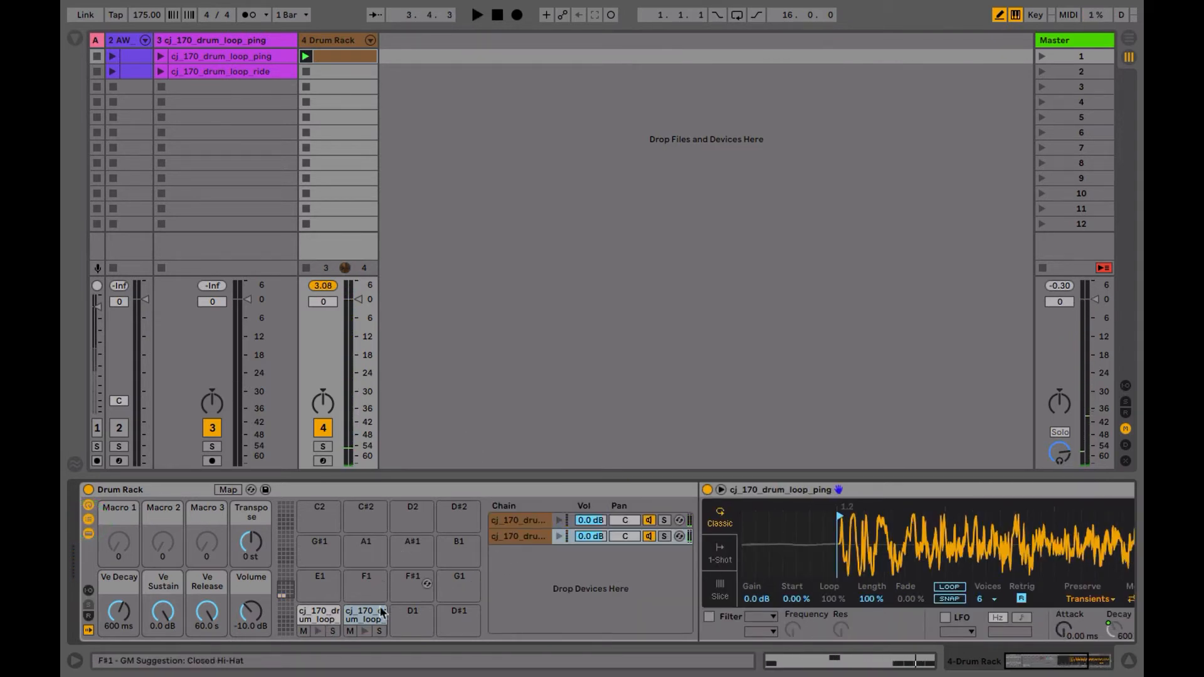
click(513, 520)
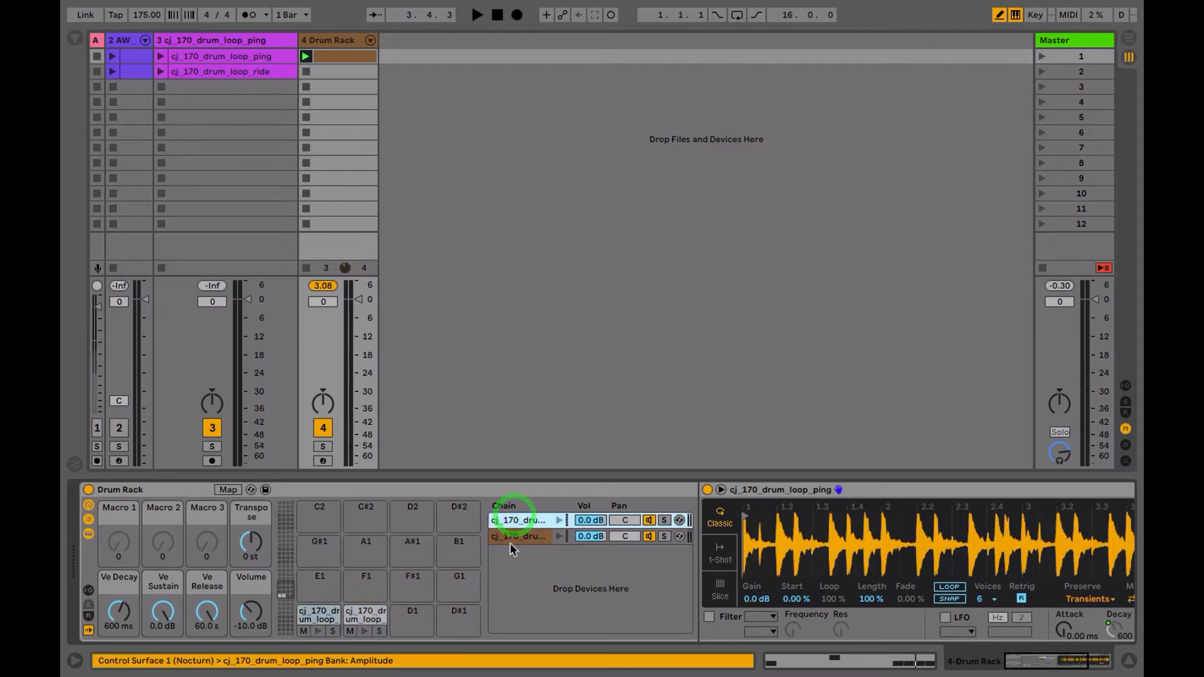
click(510, 538)
click(89, 590)
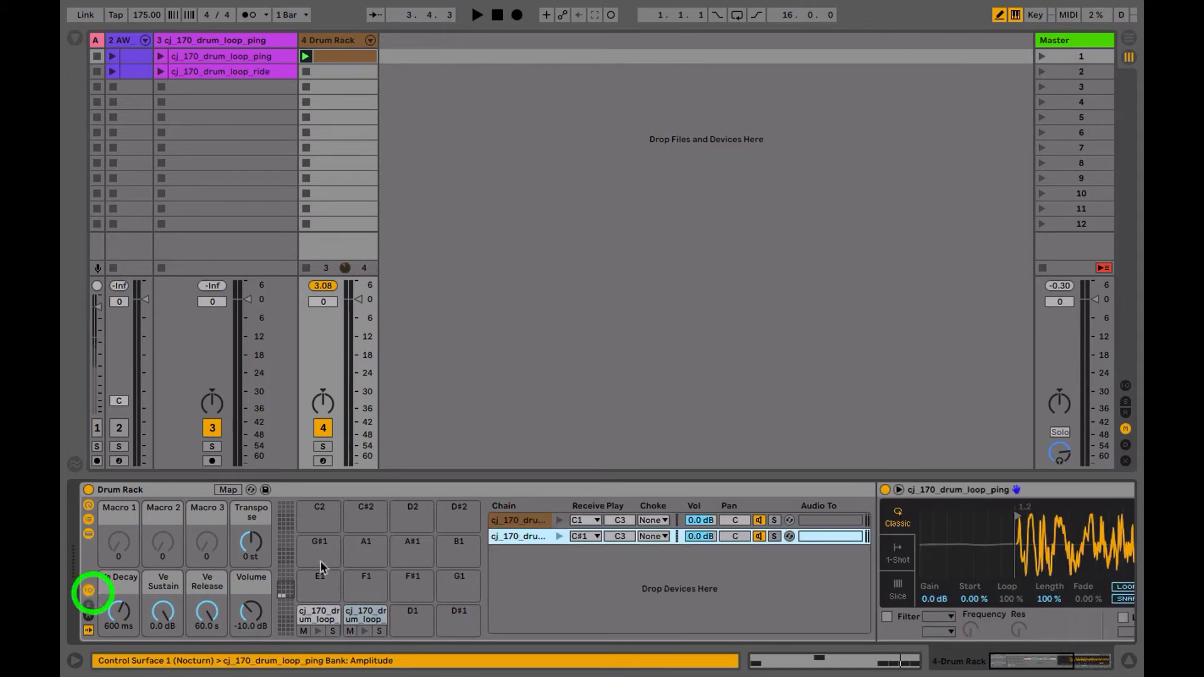
click(523, 520)
shift+click(528, 536)
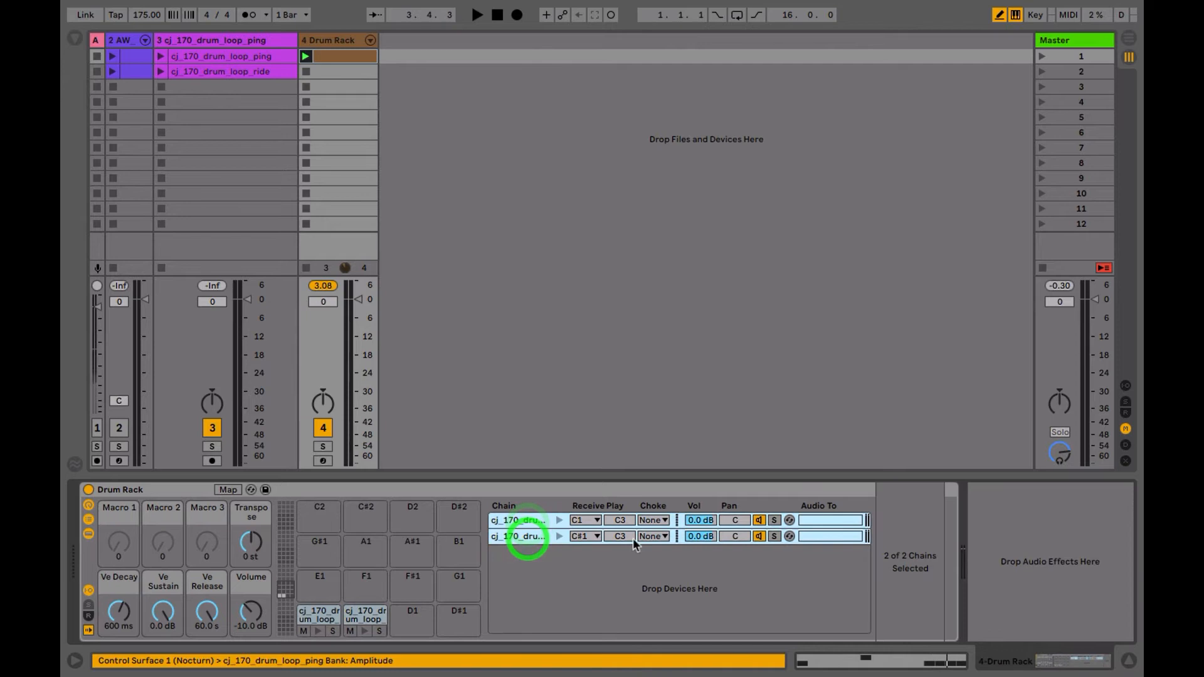
click(648, 521)
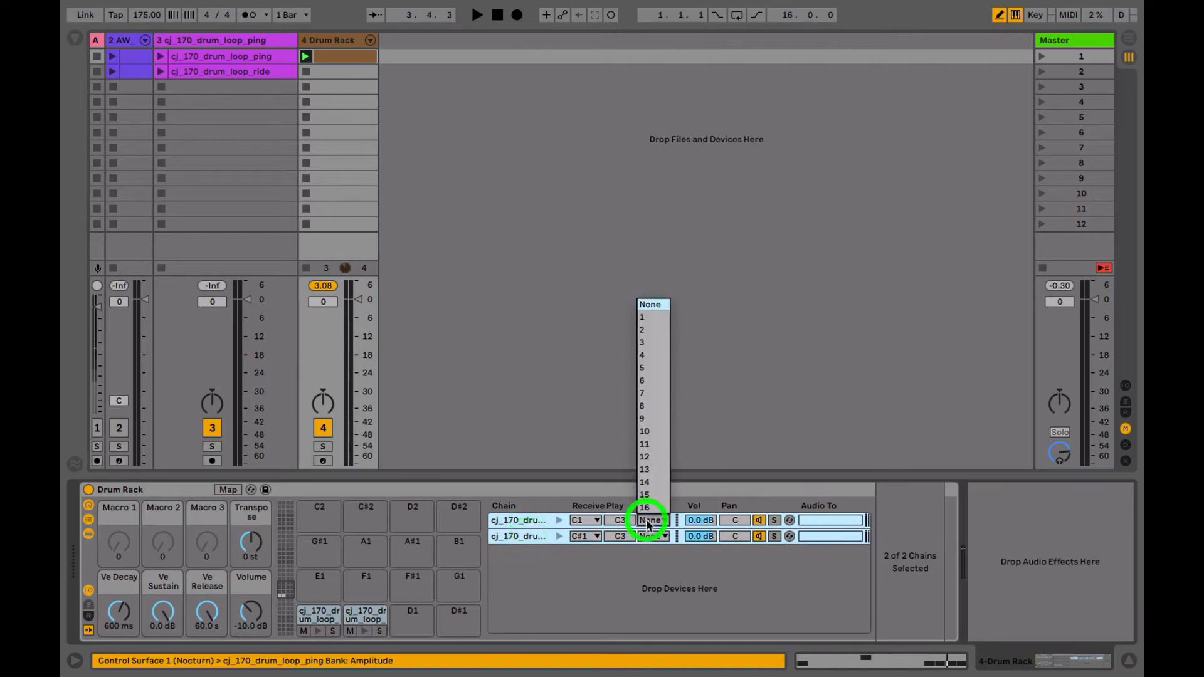
click(643, 317)
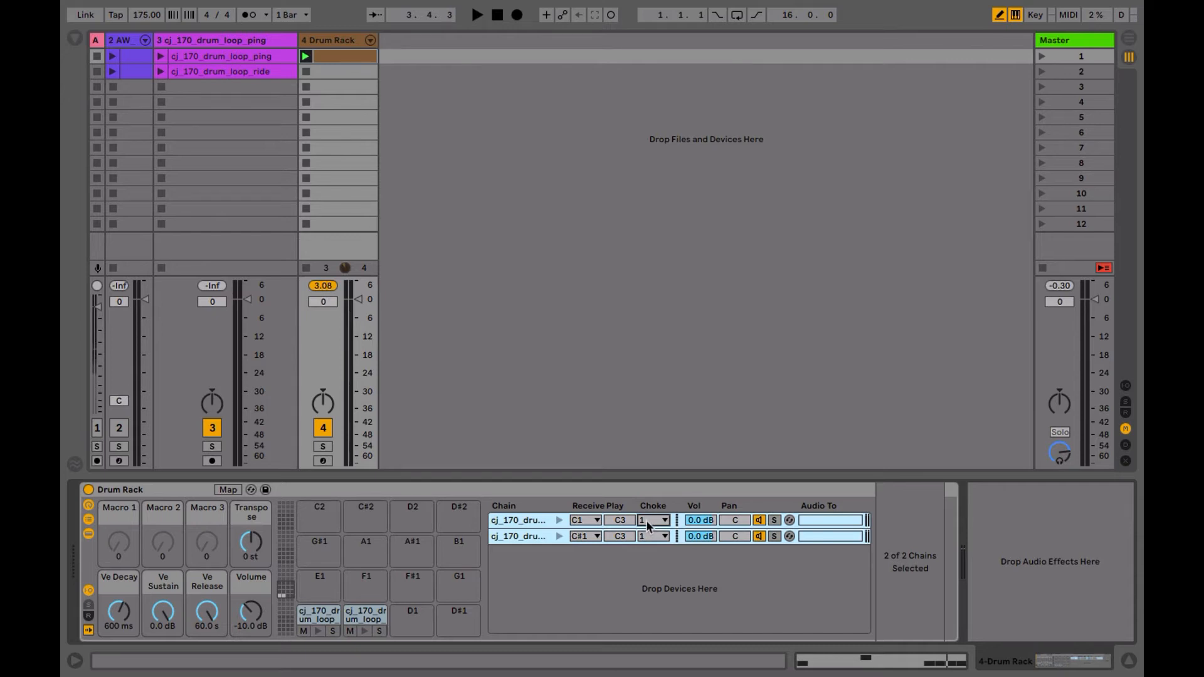
Step: Select the C1 chain and play the clip to hear the choke group
click(528, 524)
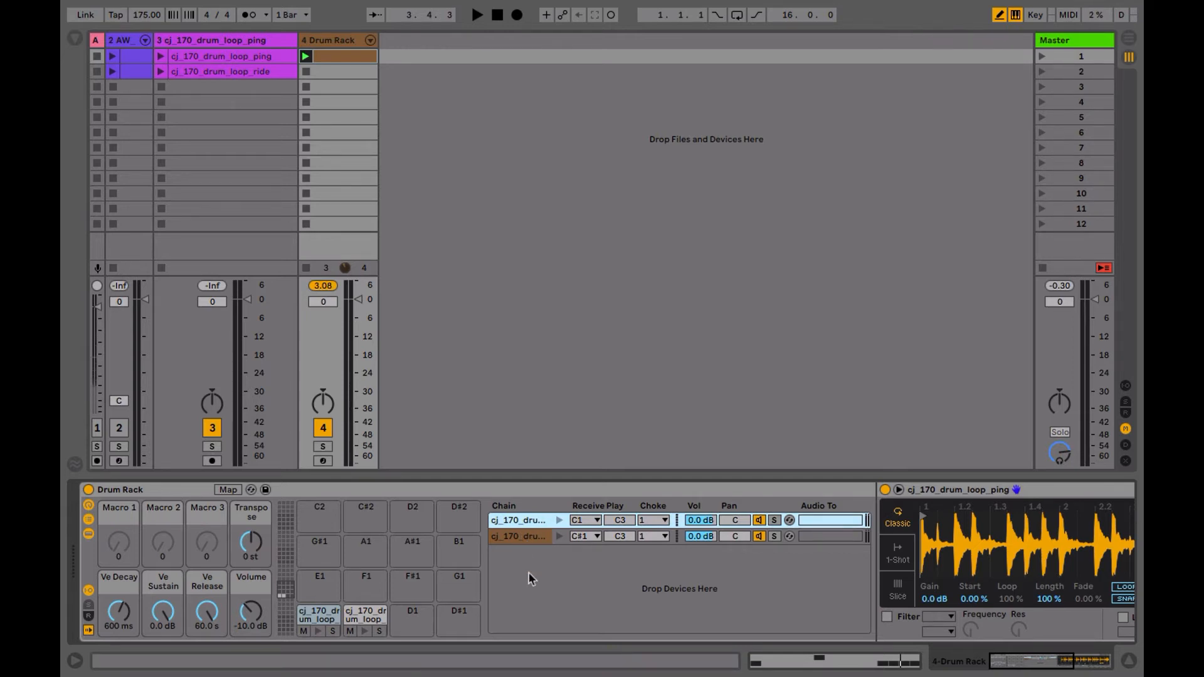
scroll(529, 578, right, 5)
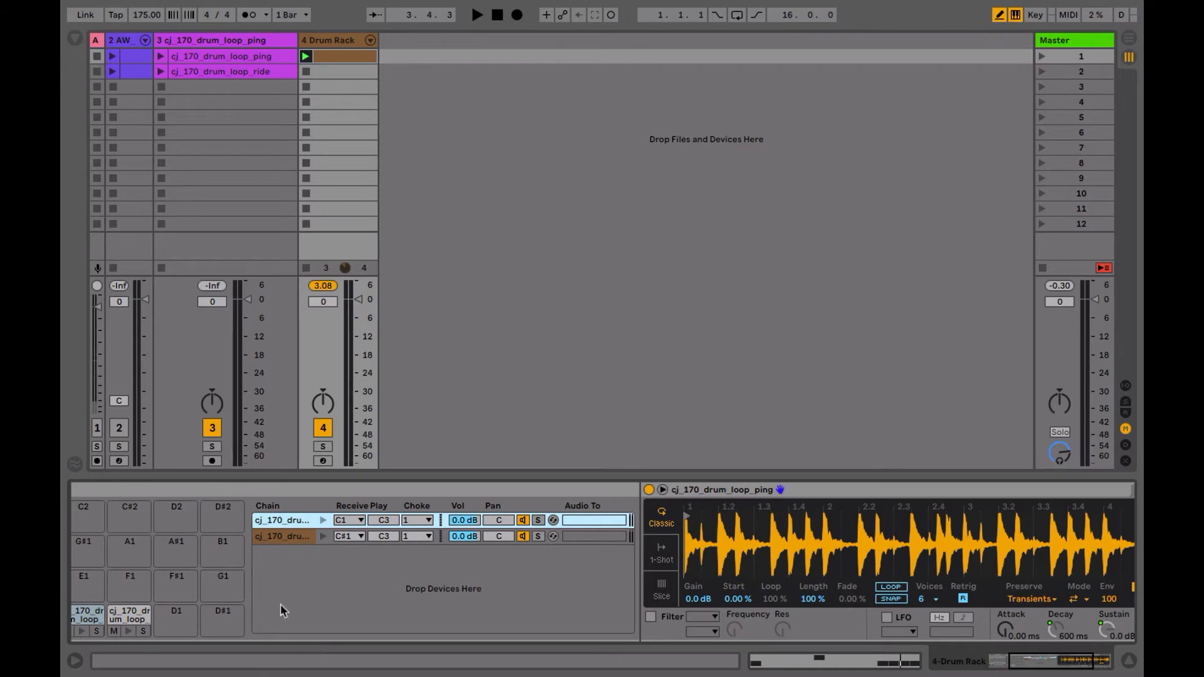
scroll(281, 603, left, 5)
key(space)
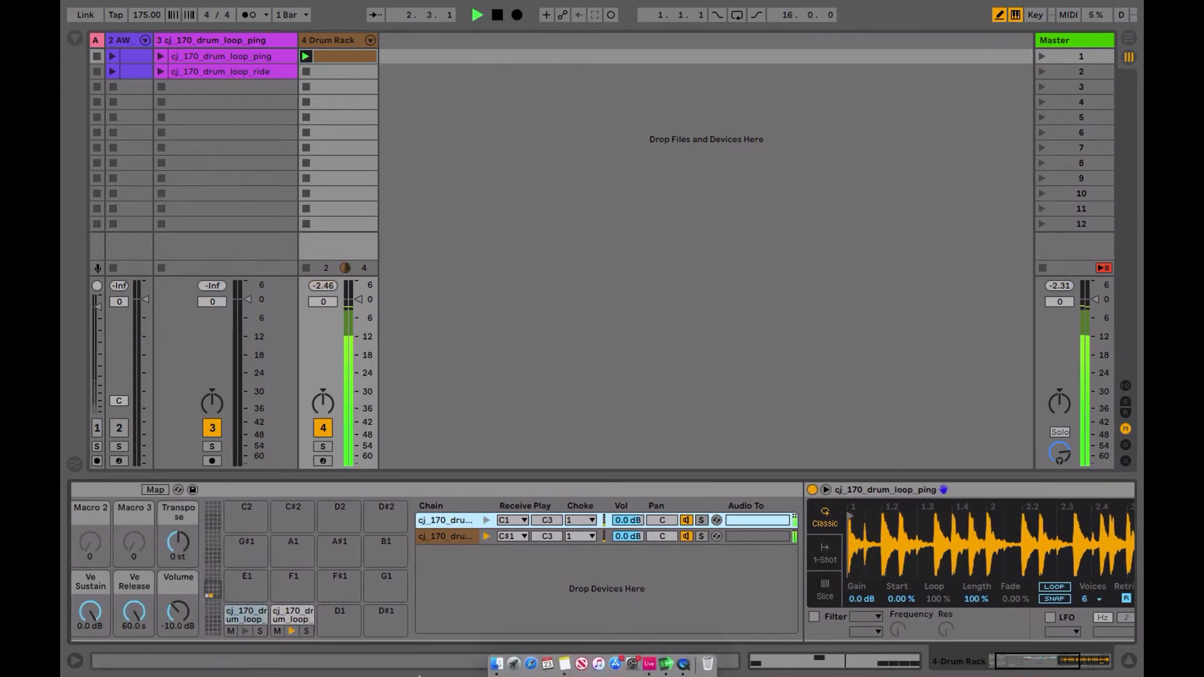
Step: Move the clip's C#1 note from 1.2.3 to 1.2.1 and play the pattern
double_click(338, 56)
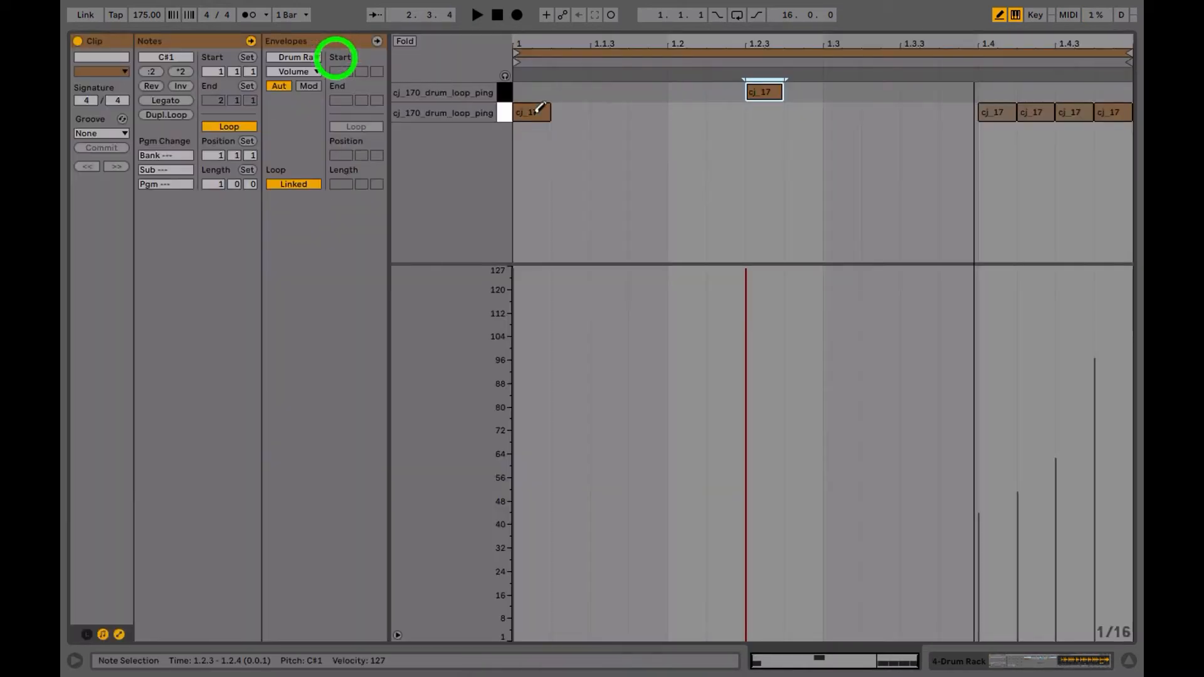
drag(770, 92, 693, 90)
key(space)
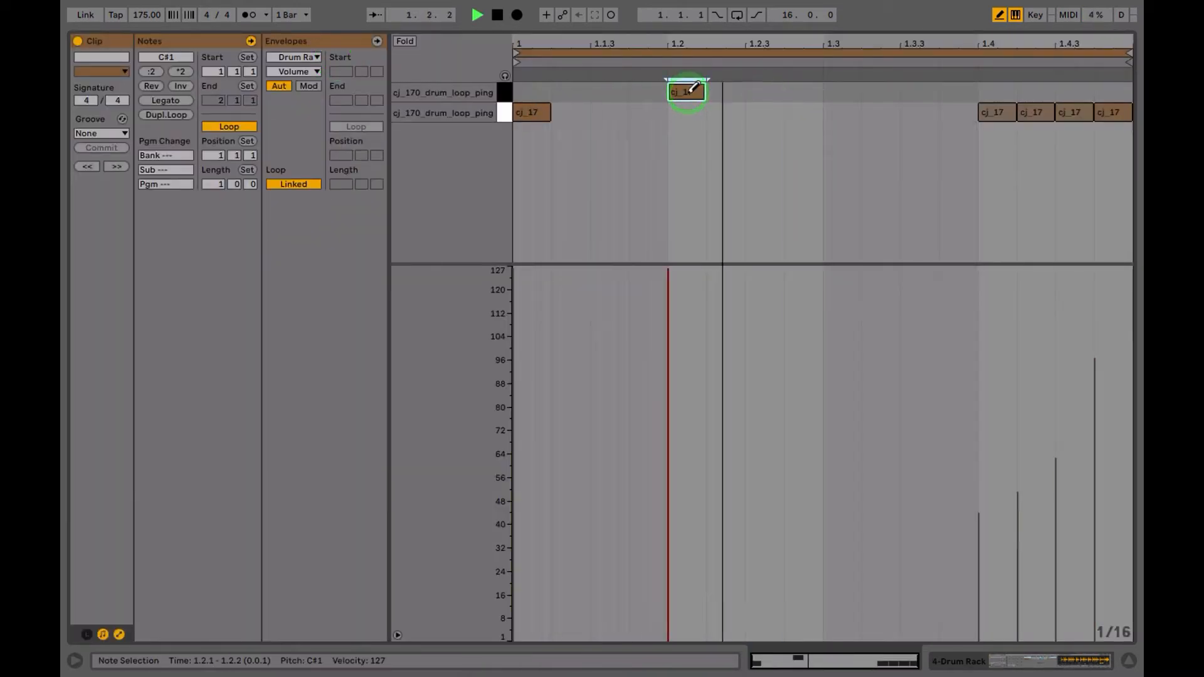
key(space)
Step: Add a C#1 note at 1.3.3, audition it at 1.3.1 with the clip playing, and return it to 1.3.3
click(930, 84)
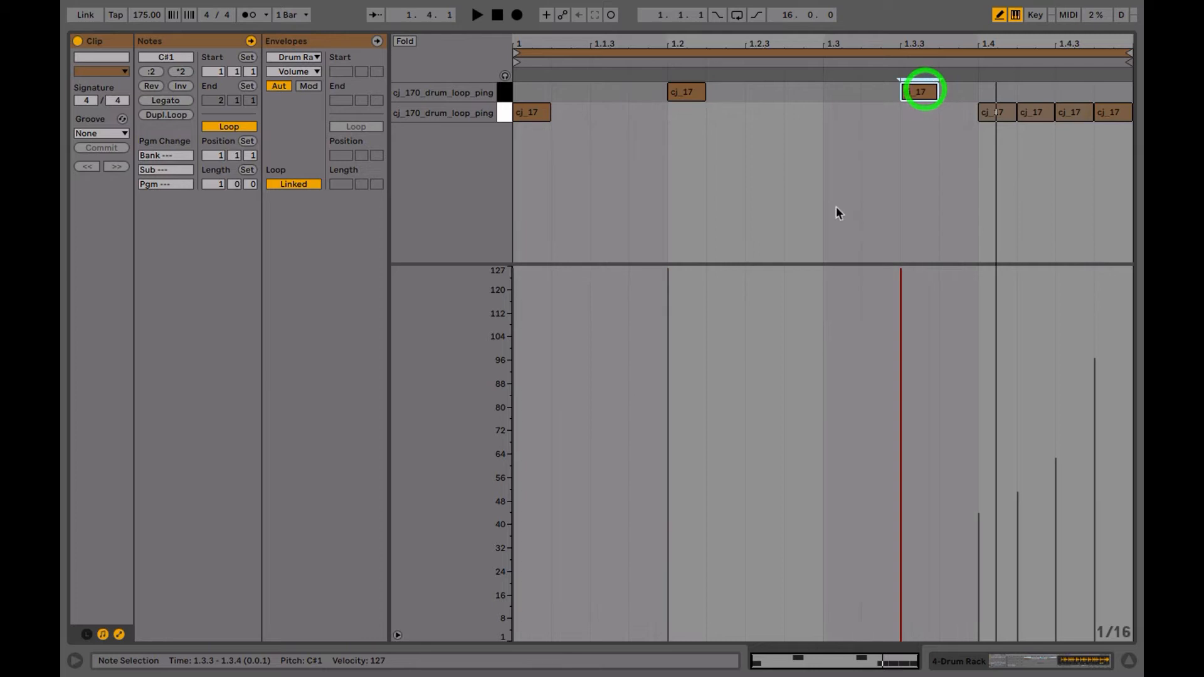
key(Left)
key(Left)
key(space)
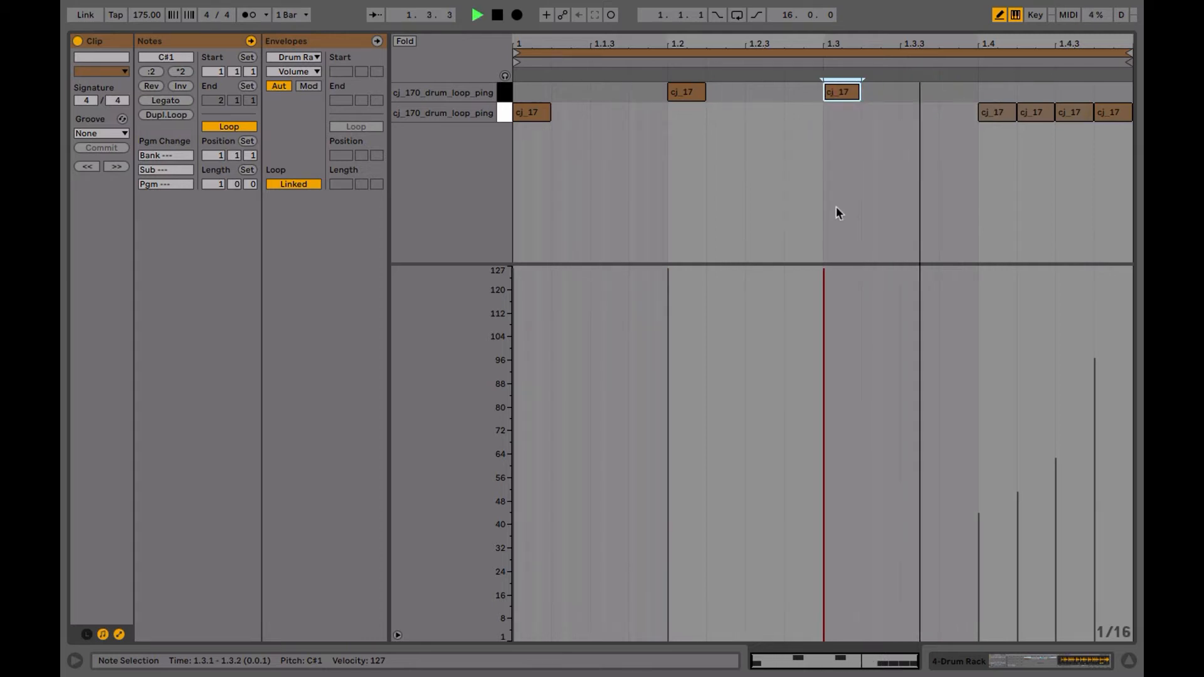
key(Right)
key(Right)
Step: Erase the C1 notes at 1.4.1 and 1.4.2, and draw C#1 notes at 1.3.1 and 1.3.2 with velocities 52 and 79
drag(1005, 110, 1050, 114)
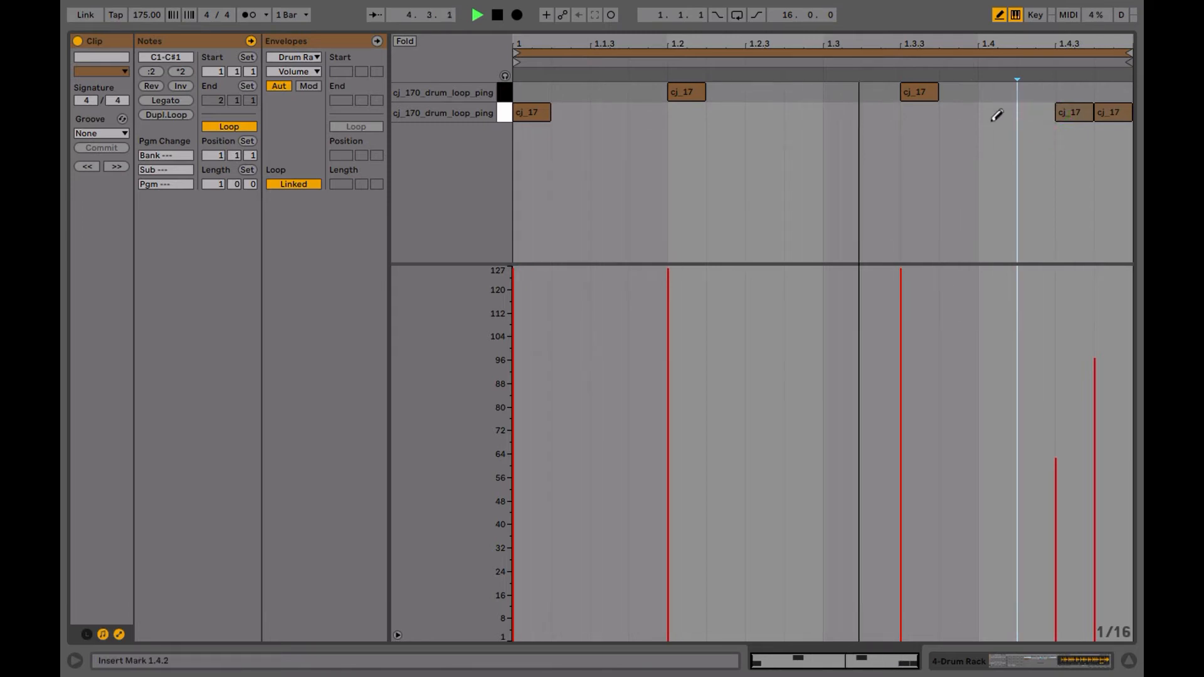
drag(880, 91, 841, 92)
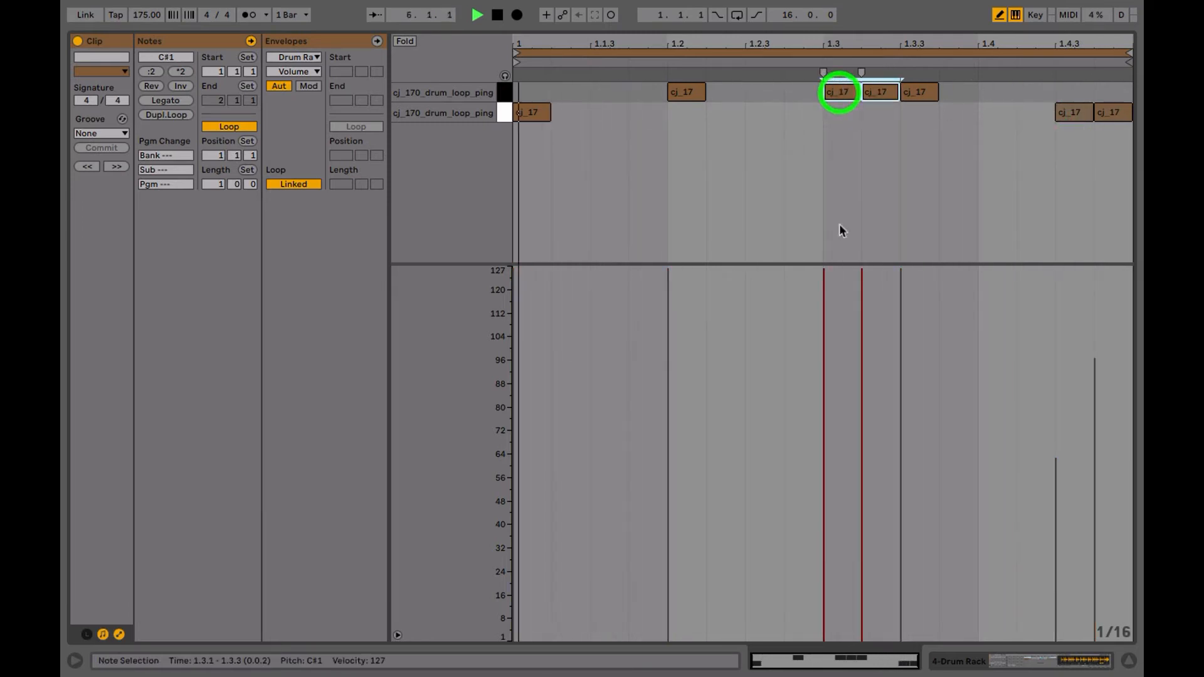
mouse_move(827, 489)
mouse_down()
mouse_move(868, 468)
mouse_move(866, 407)
mouse_up()
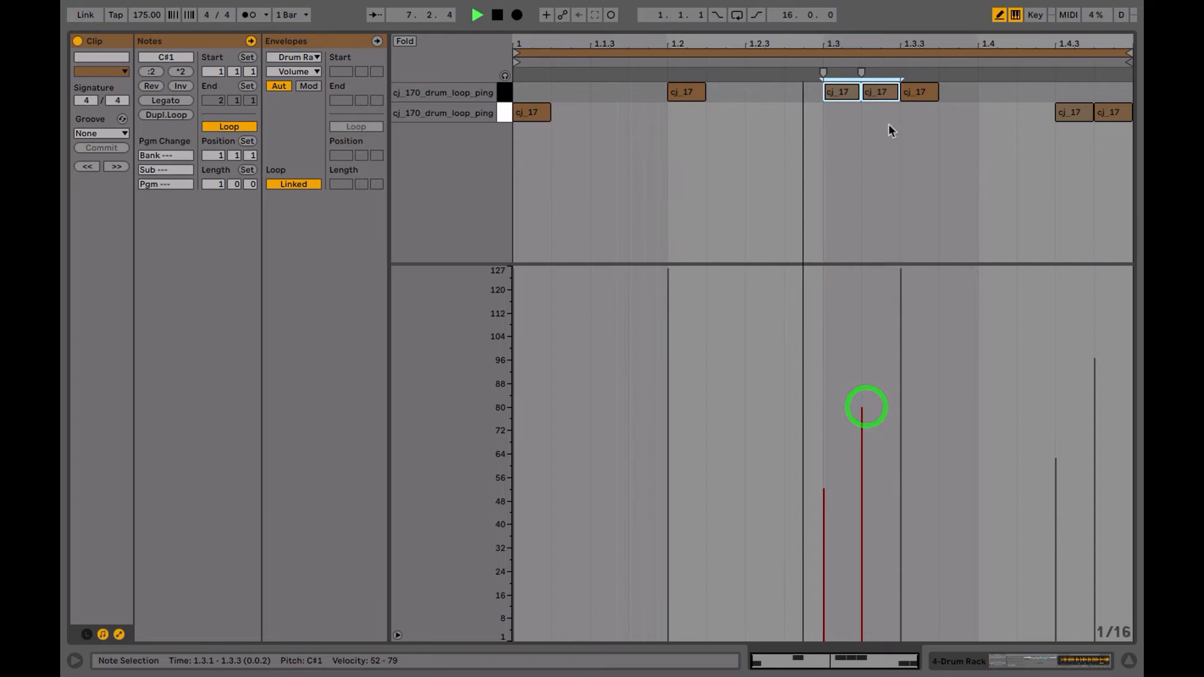
Step: Try a velocity-52 C#1 note at 1.2.3 and 1.2.4, and thin the C#1 row to notes at 1.2.1 and 1.3.1
mouse_move(764, 92)
mouse_down()
mouse_move(763, 175)
mouse_move(759, 149)
mouse_move(759, 161)
mouse_up()
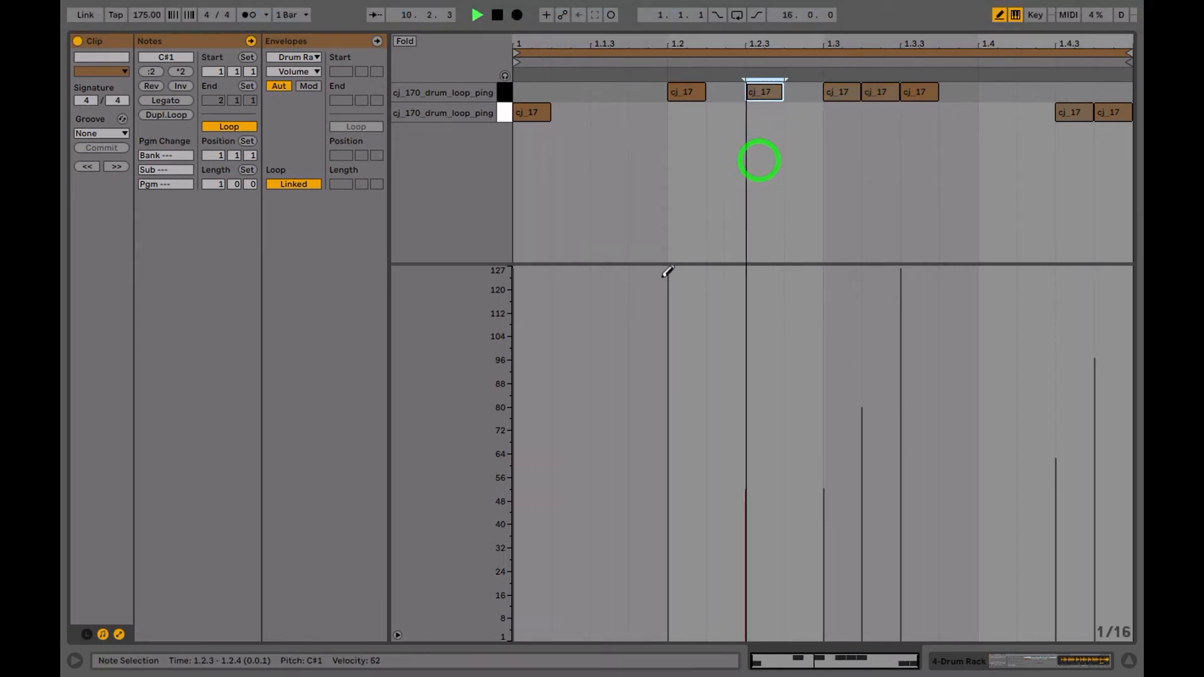
drag(765, 92, 803, 92)
click(838, 92)
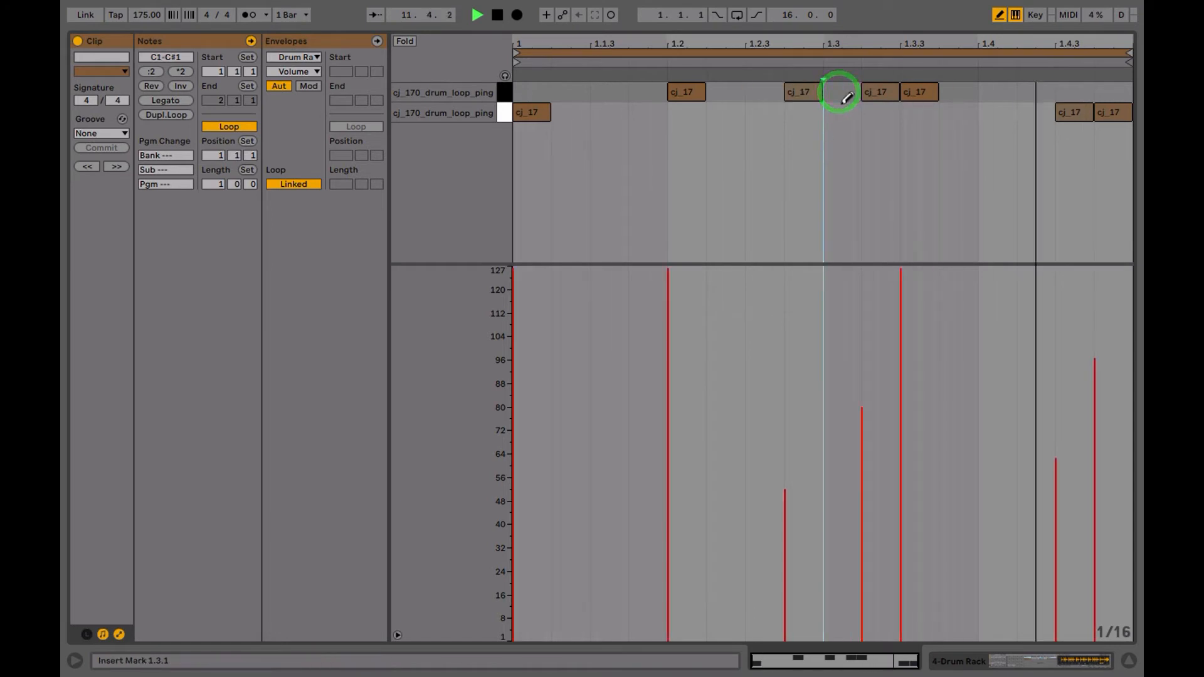
click(814, 93)
click(848, 92)
click(887, 92)
click(919, 92)
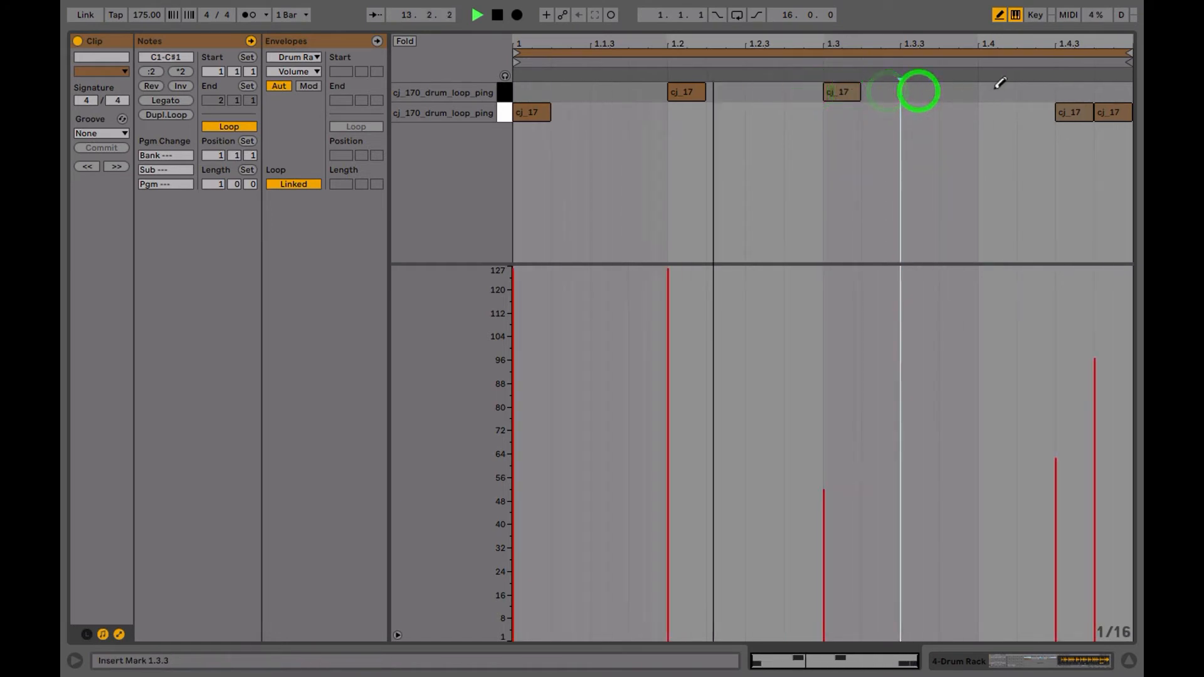
Step: Replace the C#1 note at 1.3.1 with notes at 1.3.3 and 1.4.2, at velocities of about 71 and 78
key(Right)
click(844, 93)
mouse_move(918, 88)
mouse_down()
mouse_move(916, 73)
mouse_move(964, 63)
mouse_move(1001, 86)
mouse_move(1003, 104)
mouse_move(999, 94)
mouse_up()
click(967, 93)
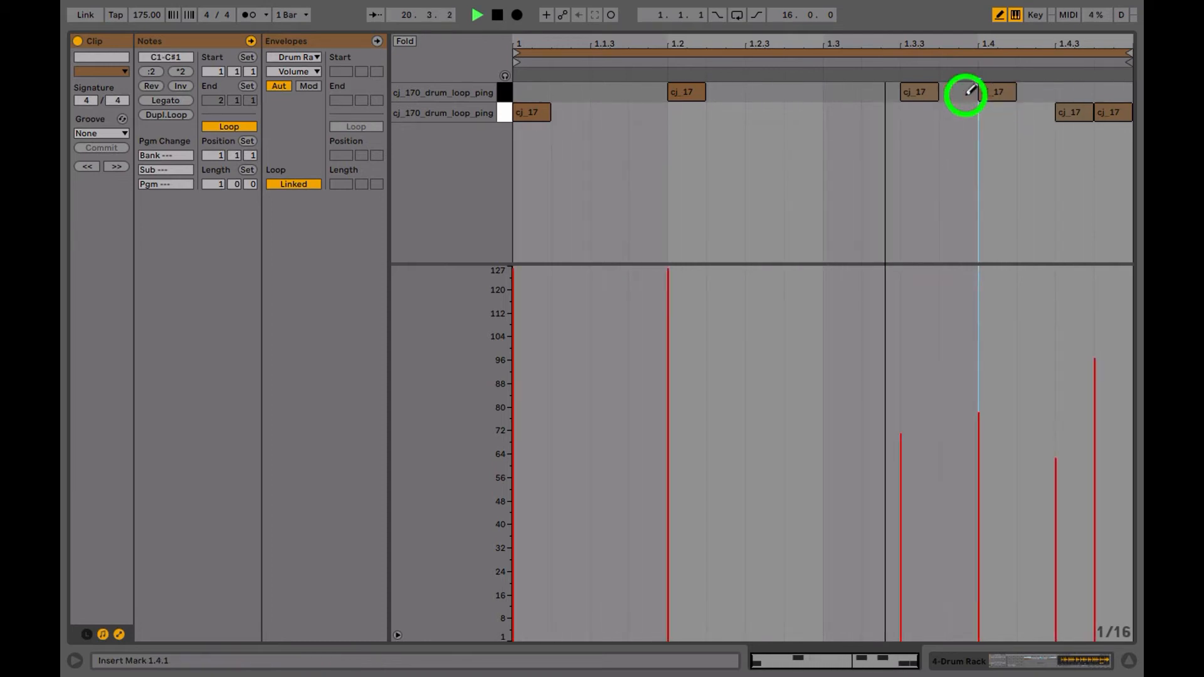
click(1034, 93)
click(998, 92)
click(998, 92)
click(998, 91)
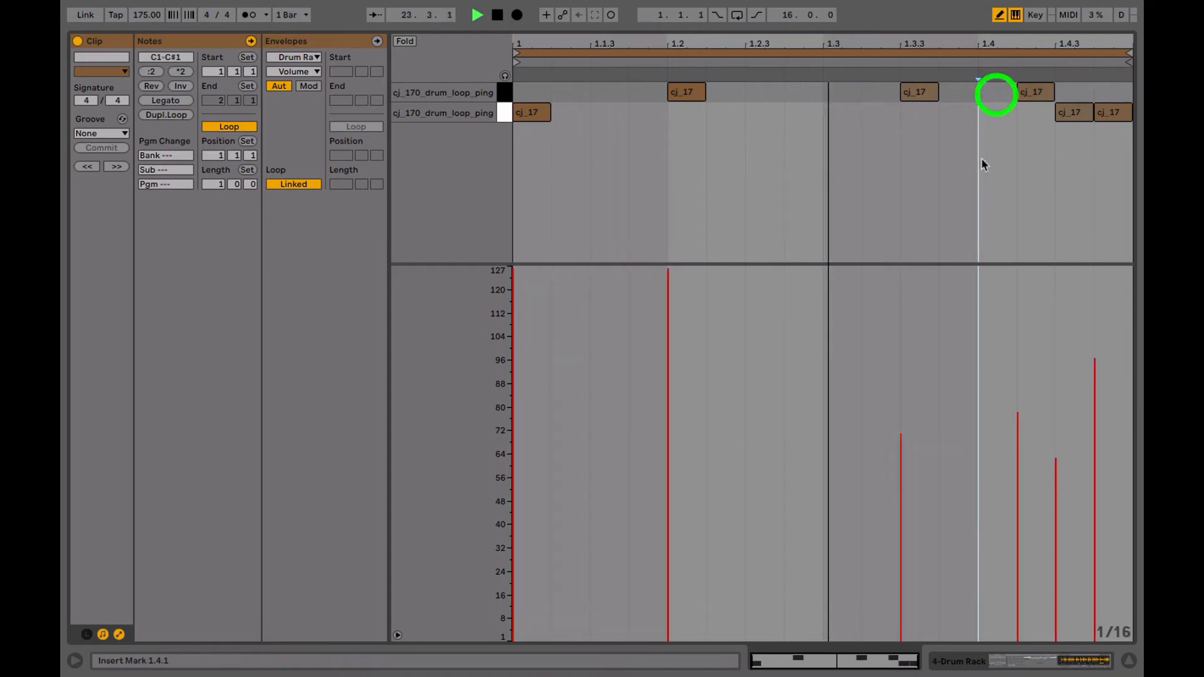
Step: Return to the Drum Rack's devices and duplicate the C#1 pad to D1
key(Tab)
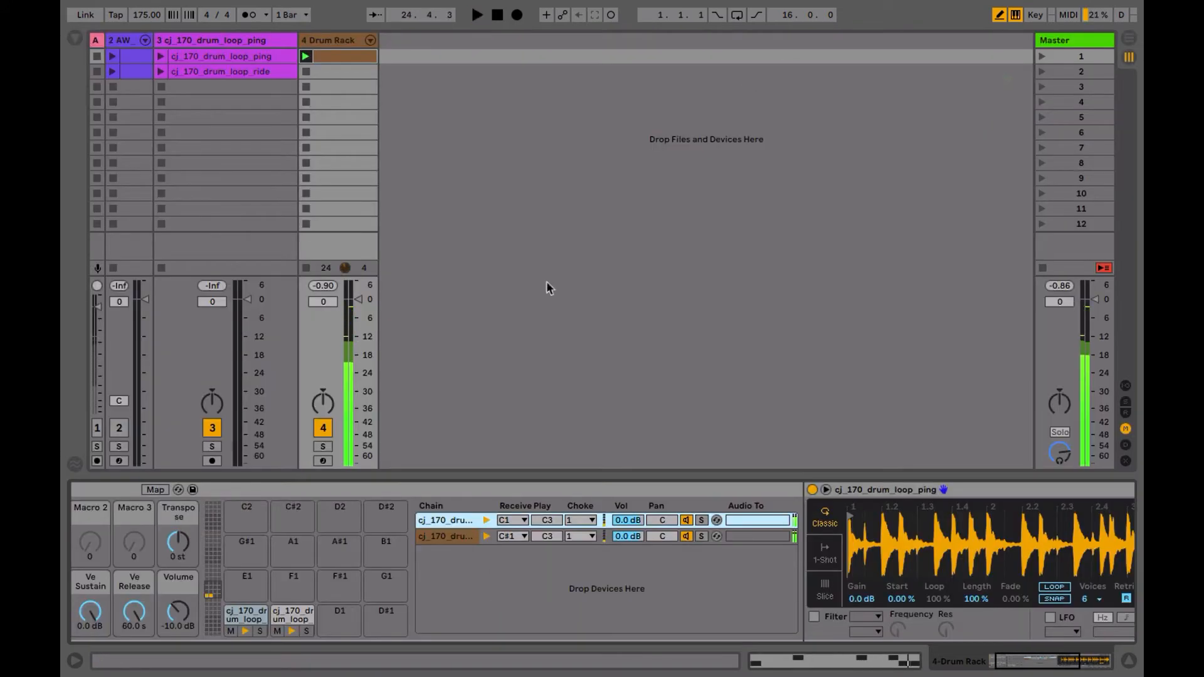
drag(281, 623, 326, 617)
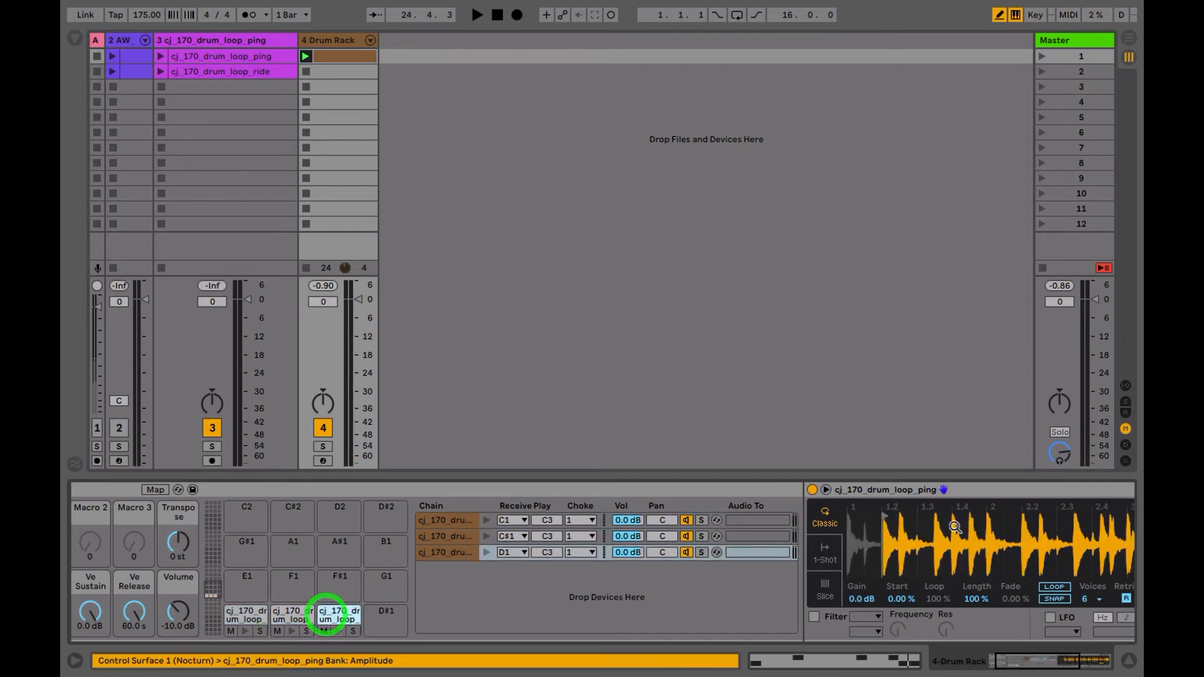
scroll(855, 599, right, 5)
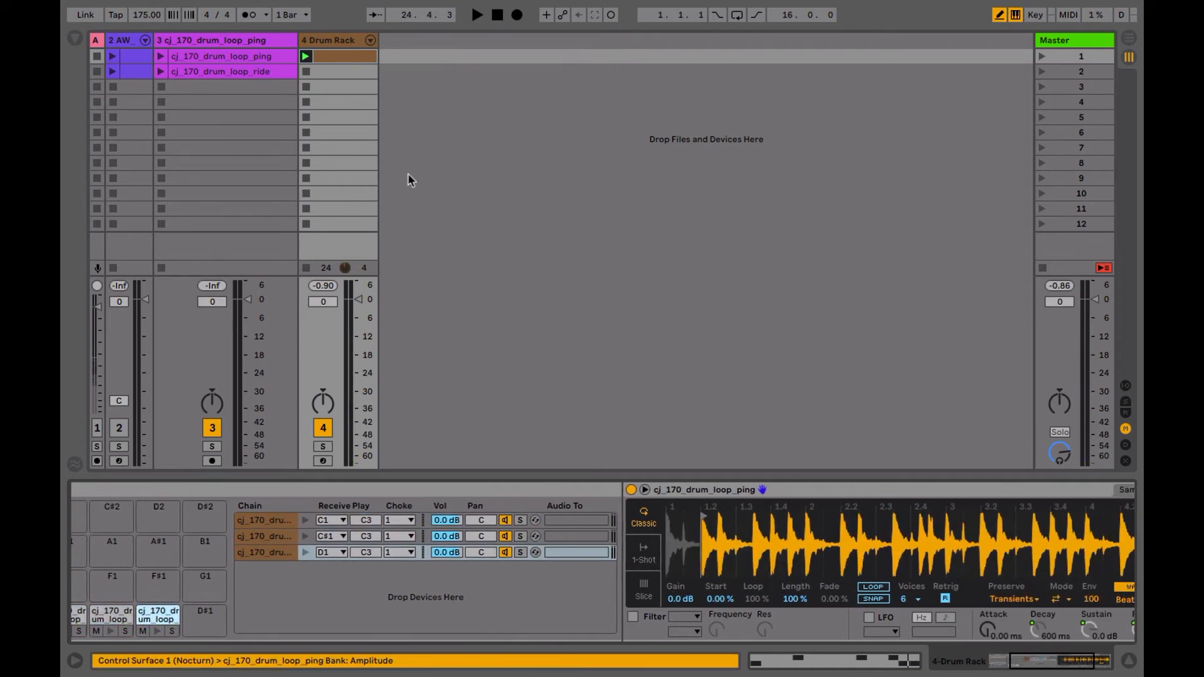
Step: Create a MIDI clip in the Drum Rack track's second slot with a D1 note at the start, and launch it
double_click(337, 72)
click(530, 88)
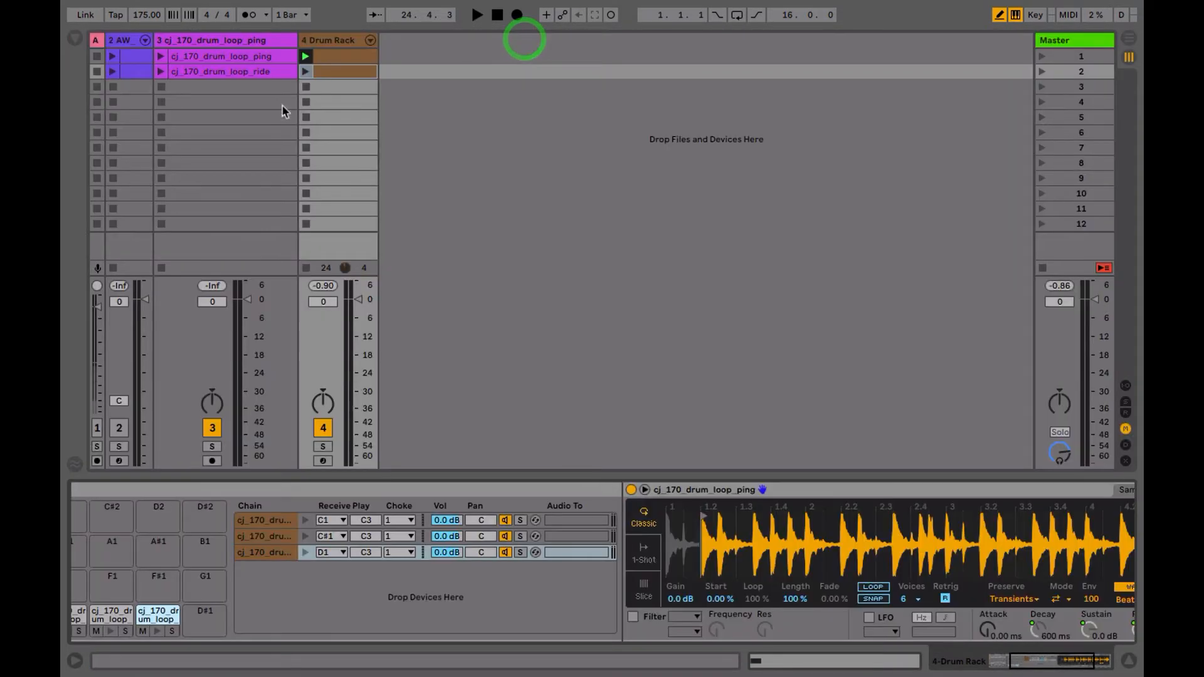
click(298, 65)
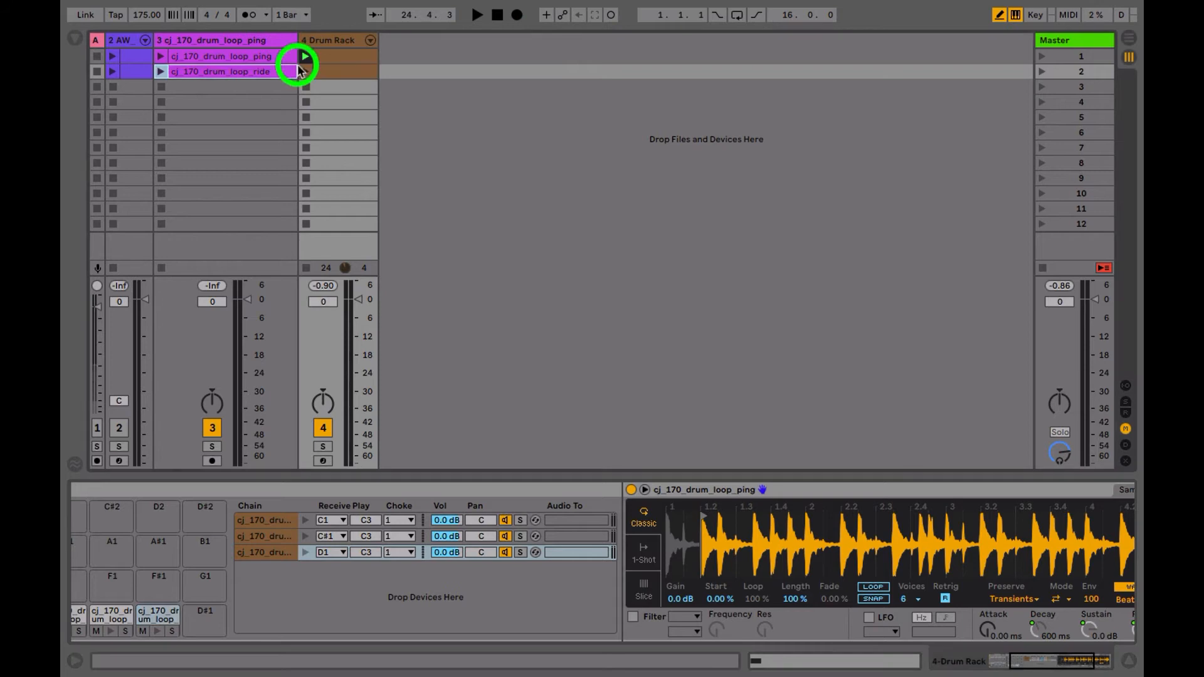
click(306, 72)
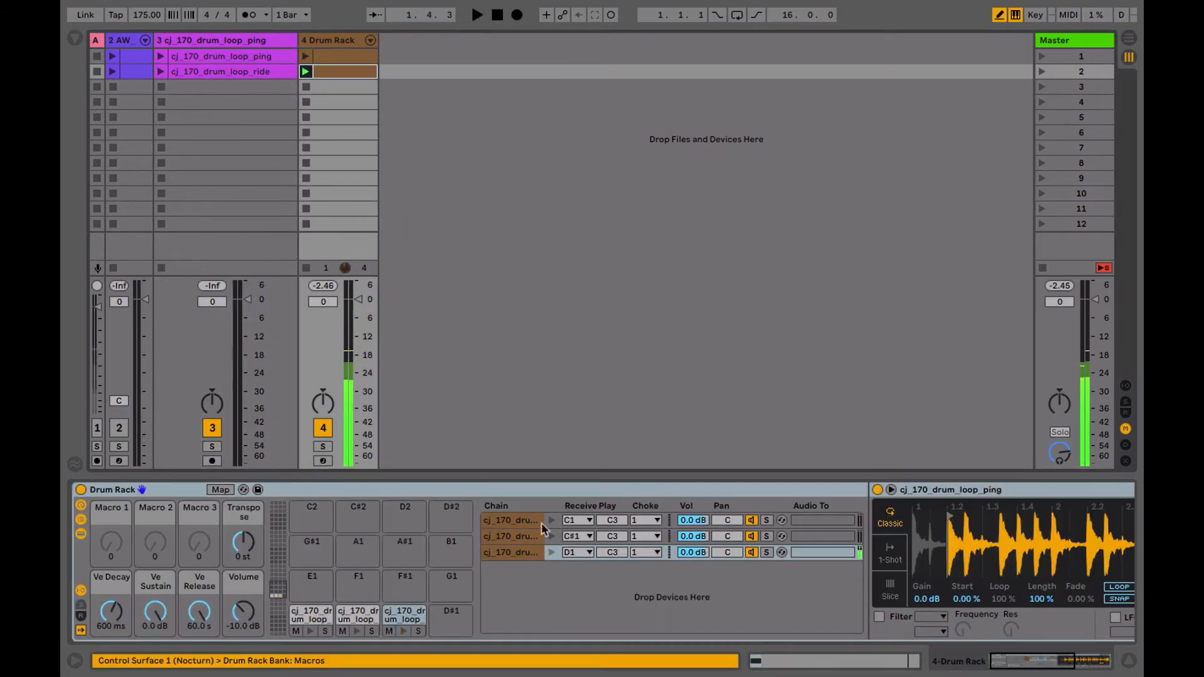
Step: Move the D1 pad's sample start marker to the transient at 1.2.3
click(721, 626)
scroll(721, 625, right, 5)
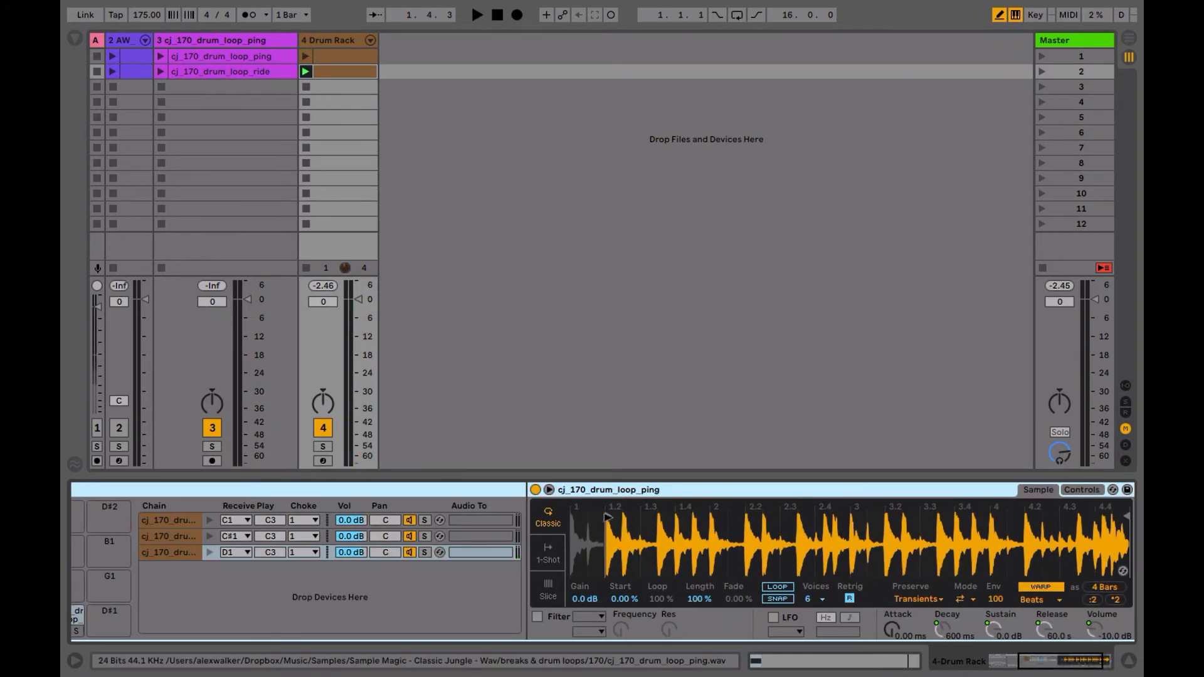
click(606, 515)
drag(608, 515, 738, 515)
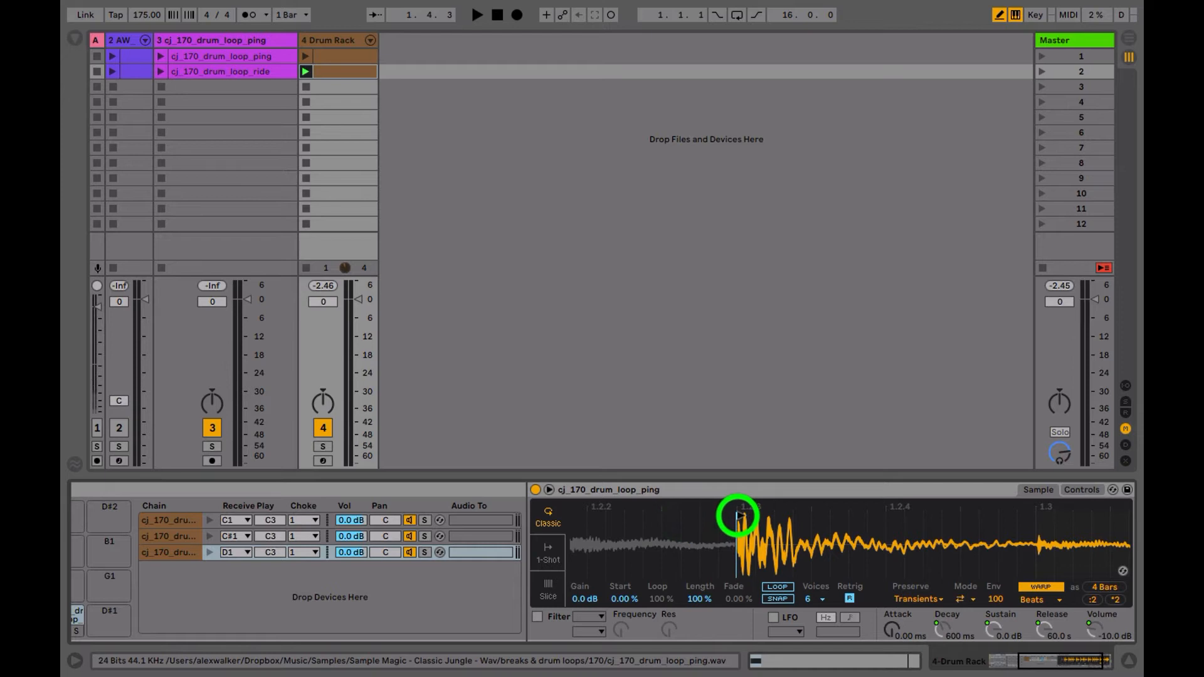
Step: Play back the second-slot clip to audition the D1 pad's new start point, and show its waveform in full
key(space)
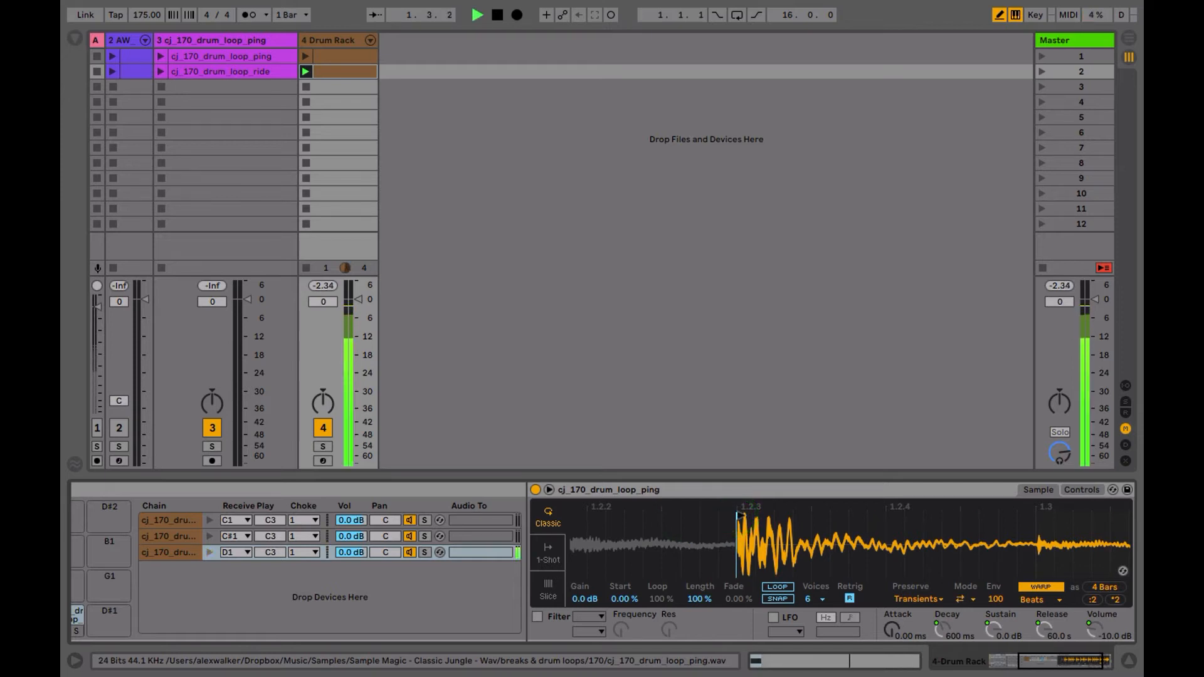
key(space)
mouse_move(733, 544)
mouse_down()
mouse_move(759, 532)
mouse_move(752, 510)
mouse_move(767, 526)
mouse_up()
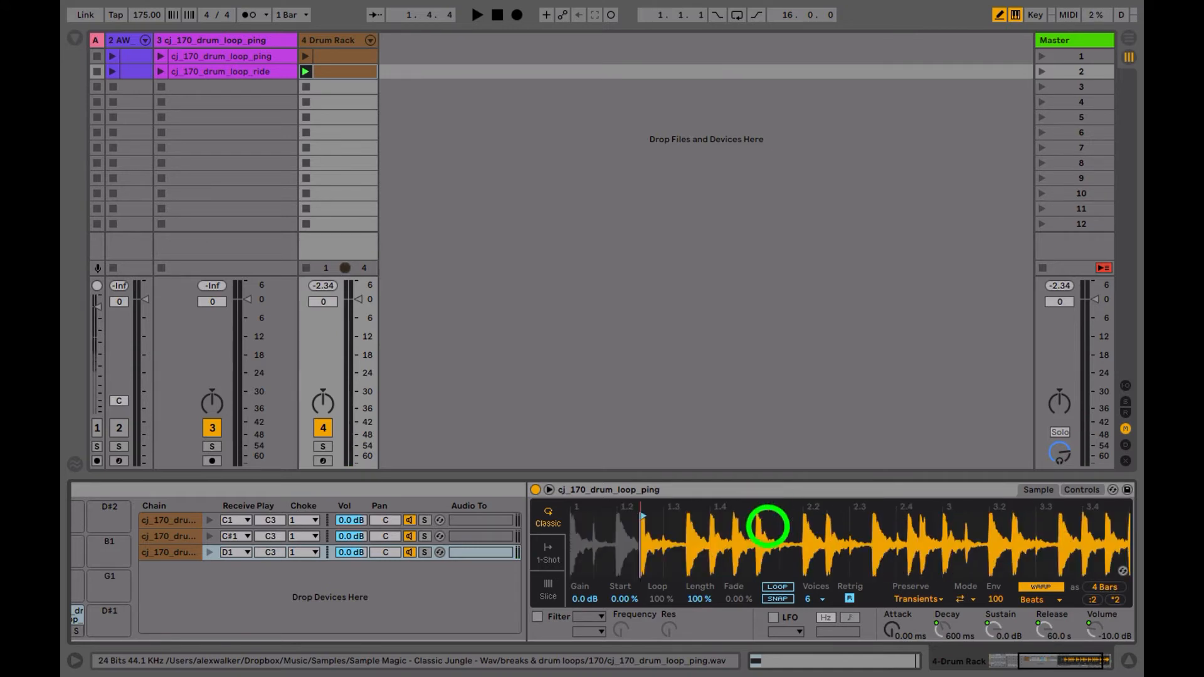
key(space)
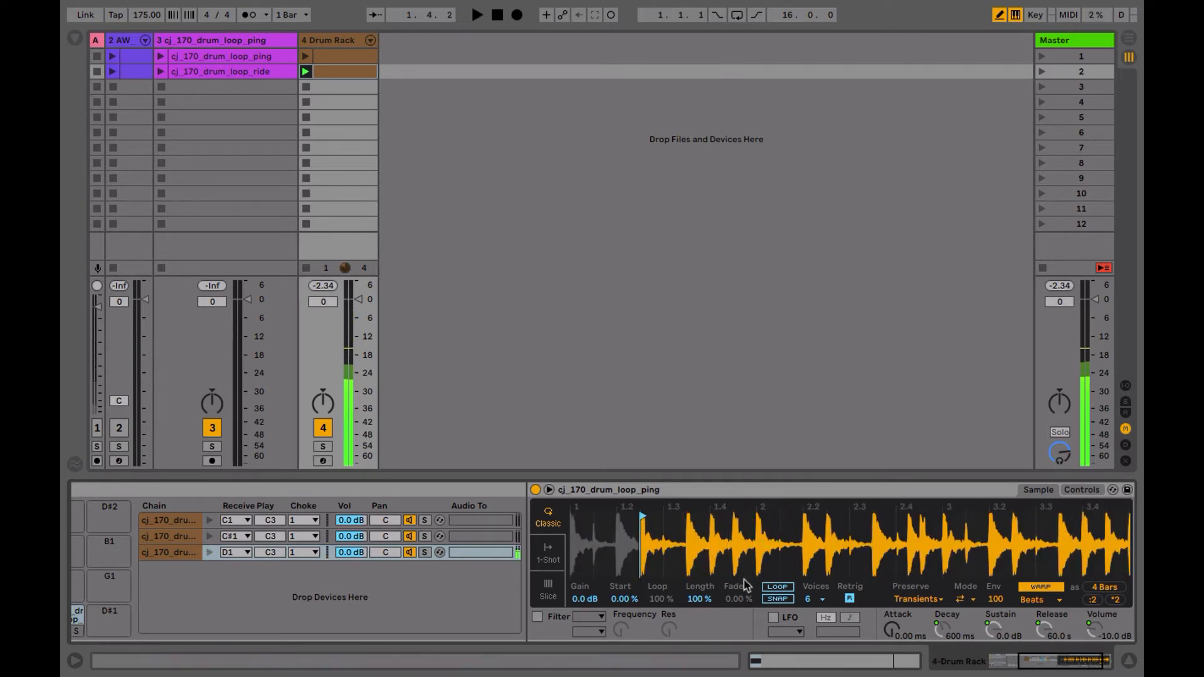
key(space)
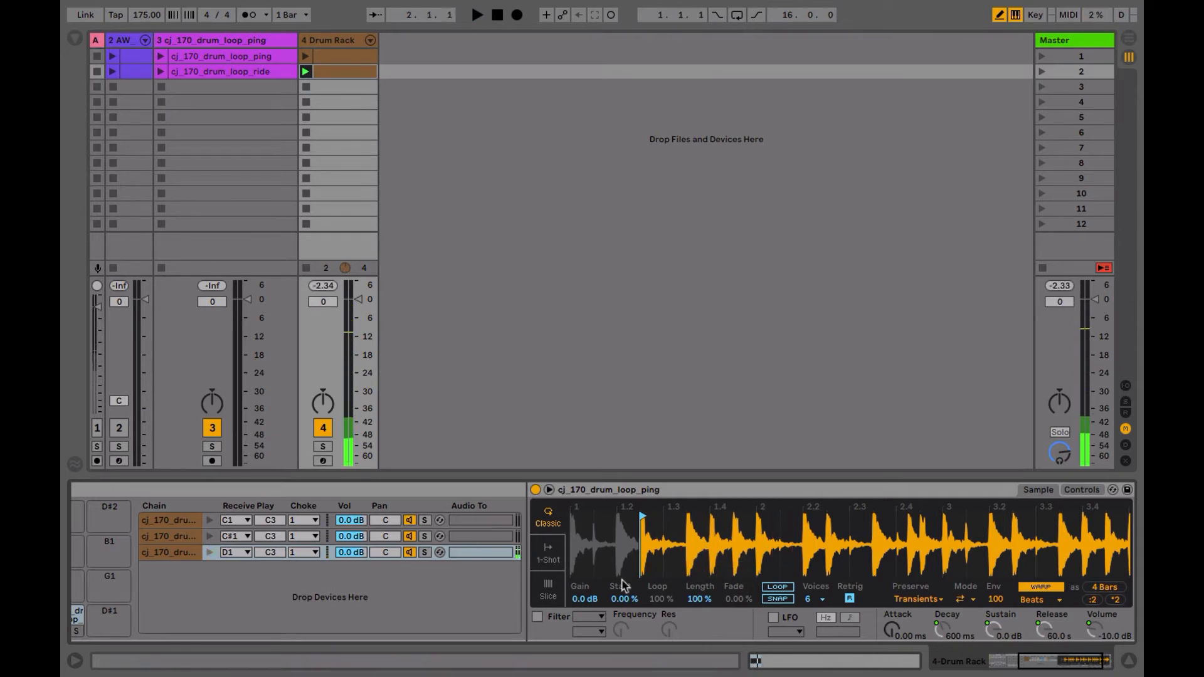
Step: Duplicate the Drum Rack's D1 pad to D#1
scroll(384, 605, left, 5)
click(409, 620)
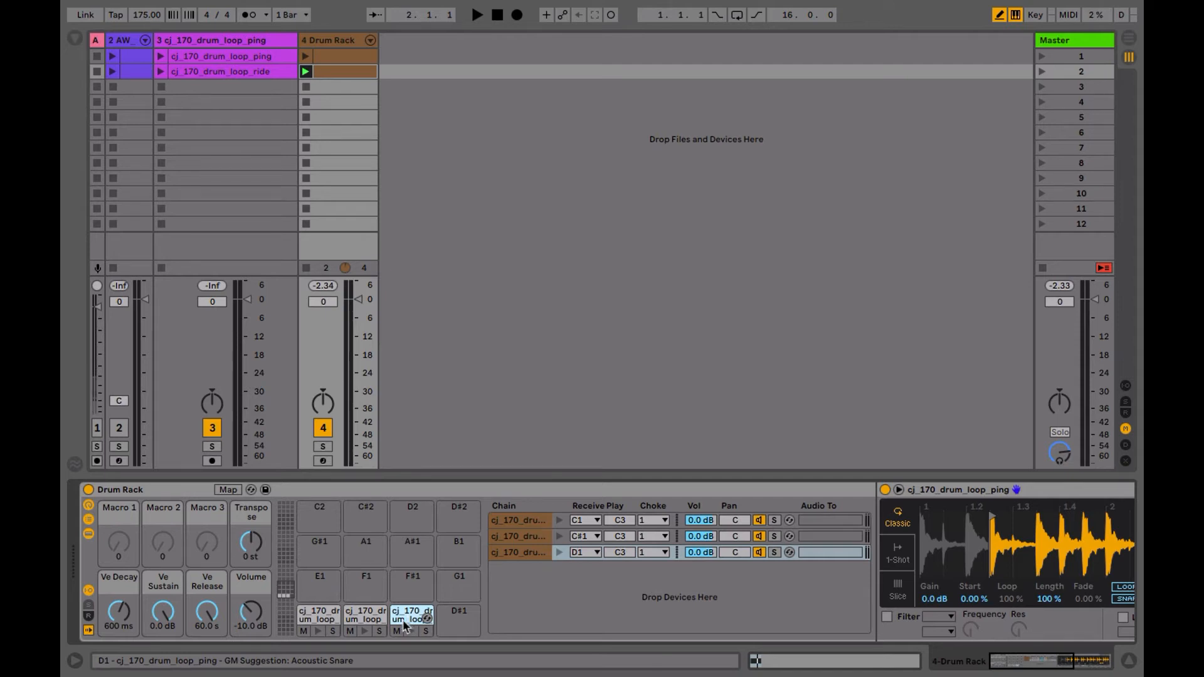
drag(404, 625, 456, 618)
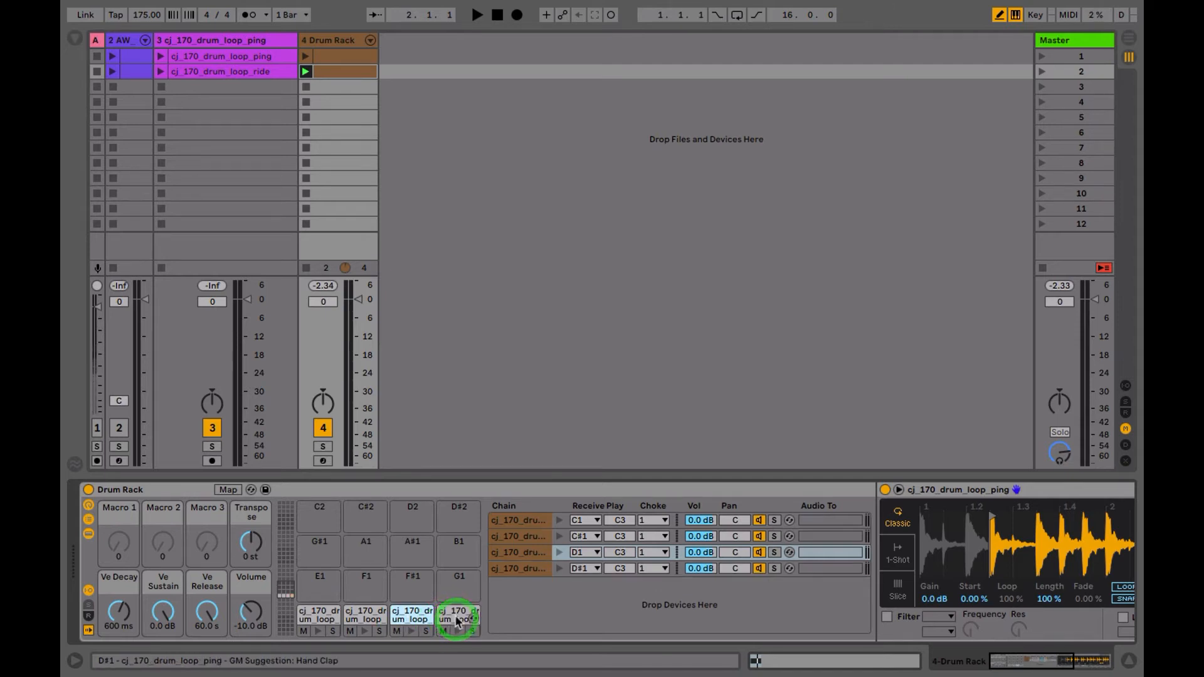
Step: Move the D#1 pad's sample start marker to the hit at about 4.2
scroll(939, 576, right, 5)
drag(710, 517, 811, 523)
scroll(811, 524, right, 4)
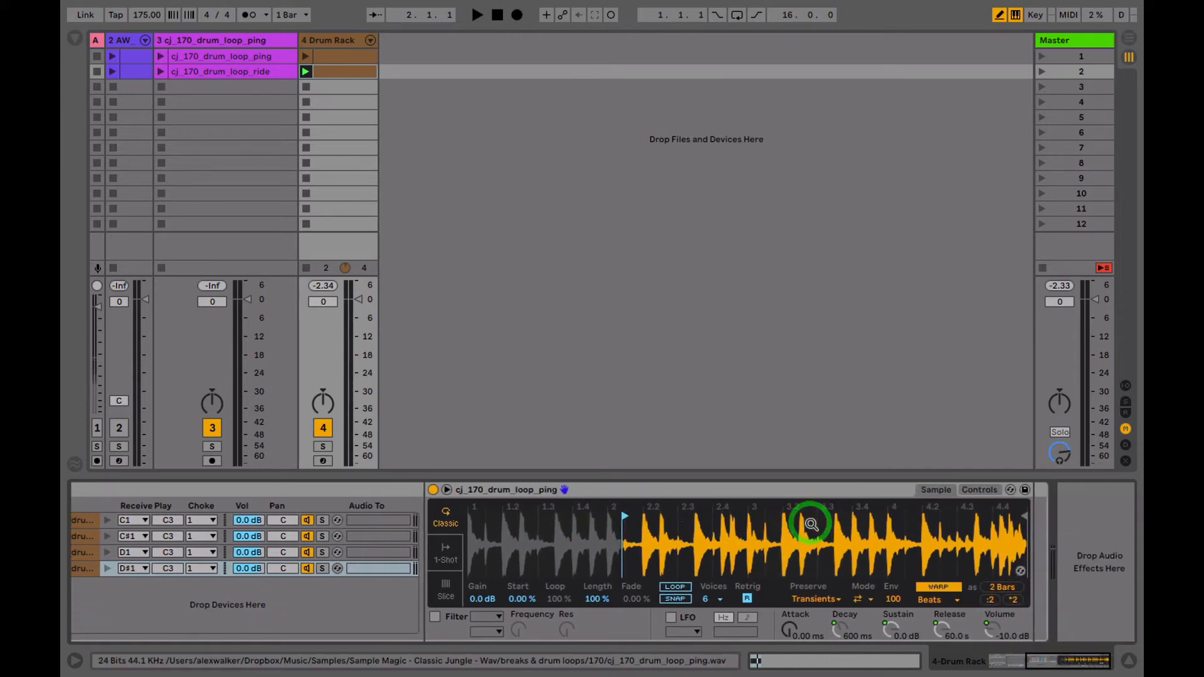
mouse_move(625, 517)
mouse_down()
mouse_move(925, 518)
mouse_move(877, 537)
mouse_up()
mouse_move(711, 517)
mouse_down()
mouse_move(781, 517)
mouse_move(784, 540)
mouse_move(829, 540)
mouse_move(707, 513)
mouse_move(654, 518)
mouse_move(658, 543)
mouse_move(656, 529)
mouse_move(528, 540)
mouse_up()
scroll(285, 612, left, 5)
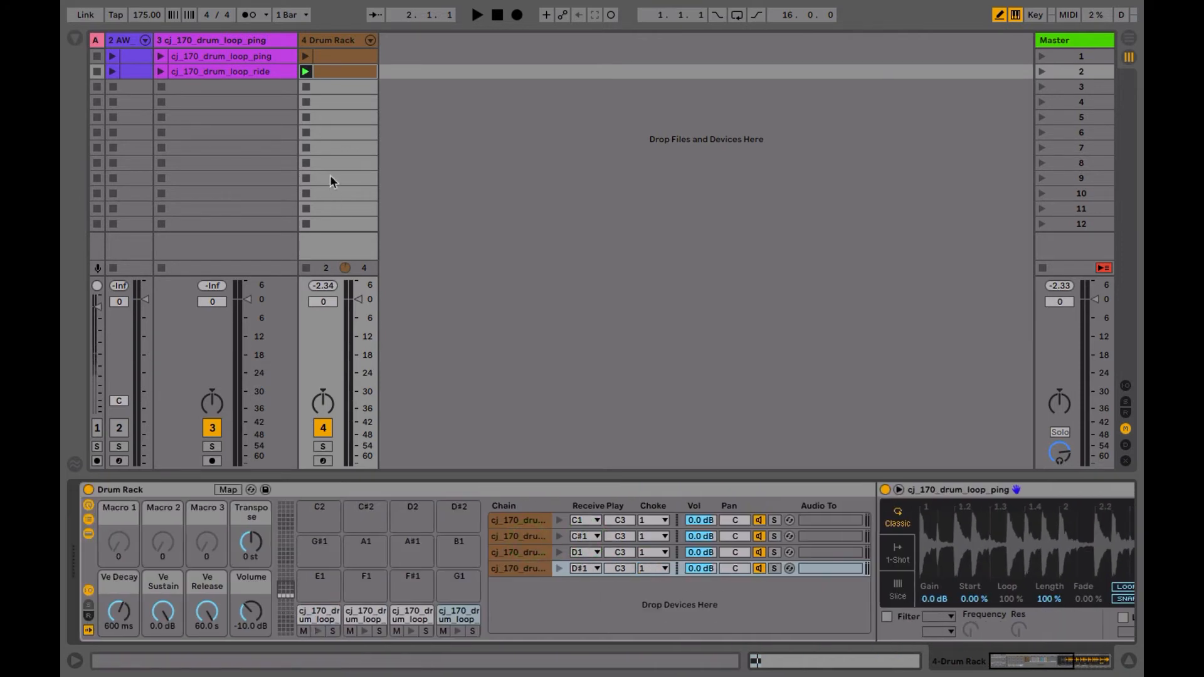
Step: Open the Drum Rack track's second-slot clip and play back its D1 note at the start
double_click(340, 74)
key(space)
click(539, 114)
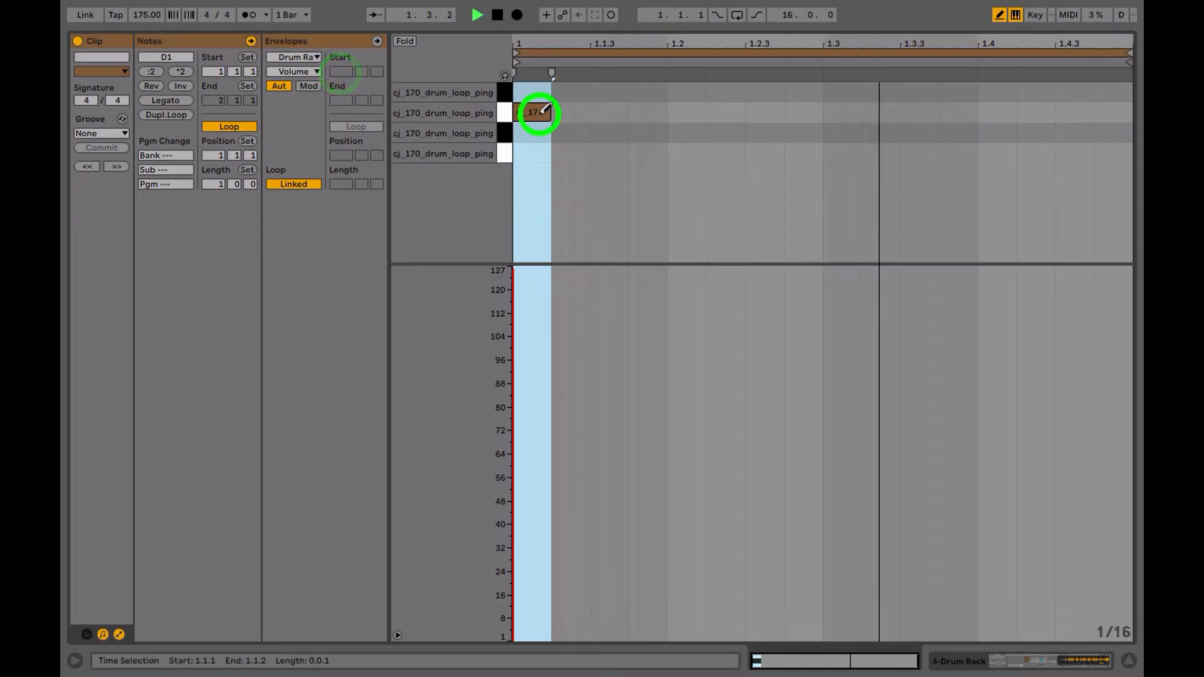
key(space)
click(534, 112)
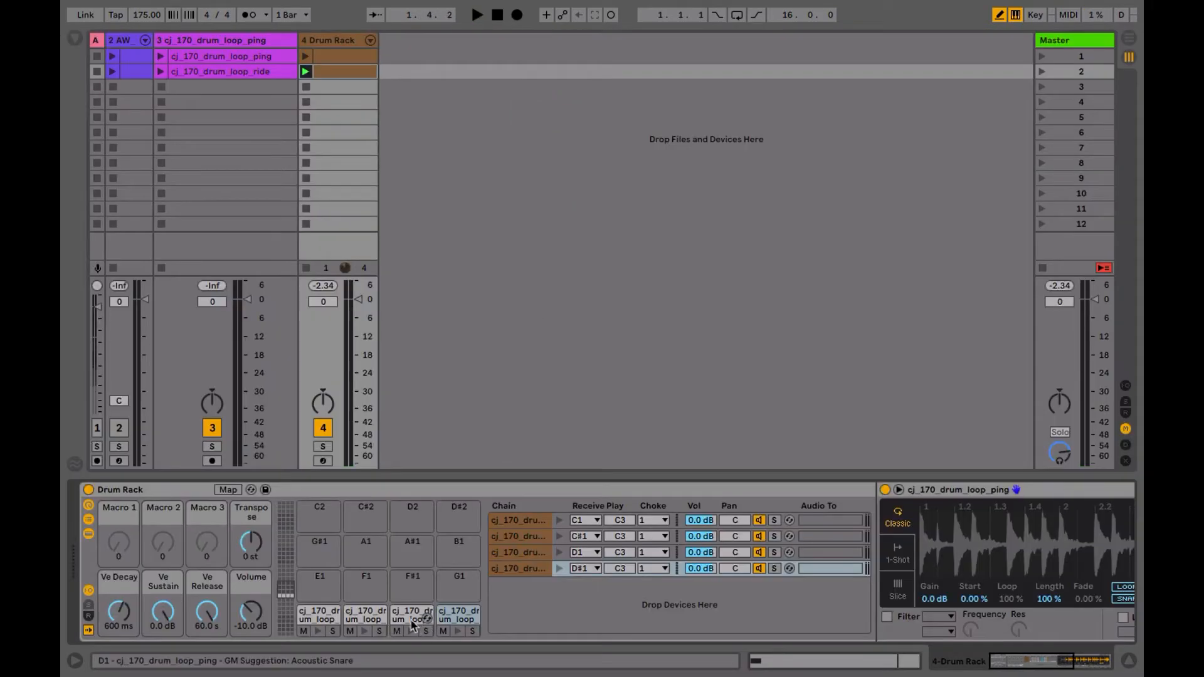
Step: Examine the D1 pad's sample start marker up close against the transient at 1.2.3
click(407, 614)
click(993, 545)
drag(993, 546, 1031, 537)
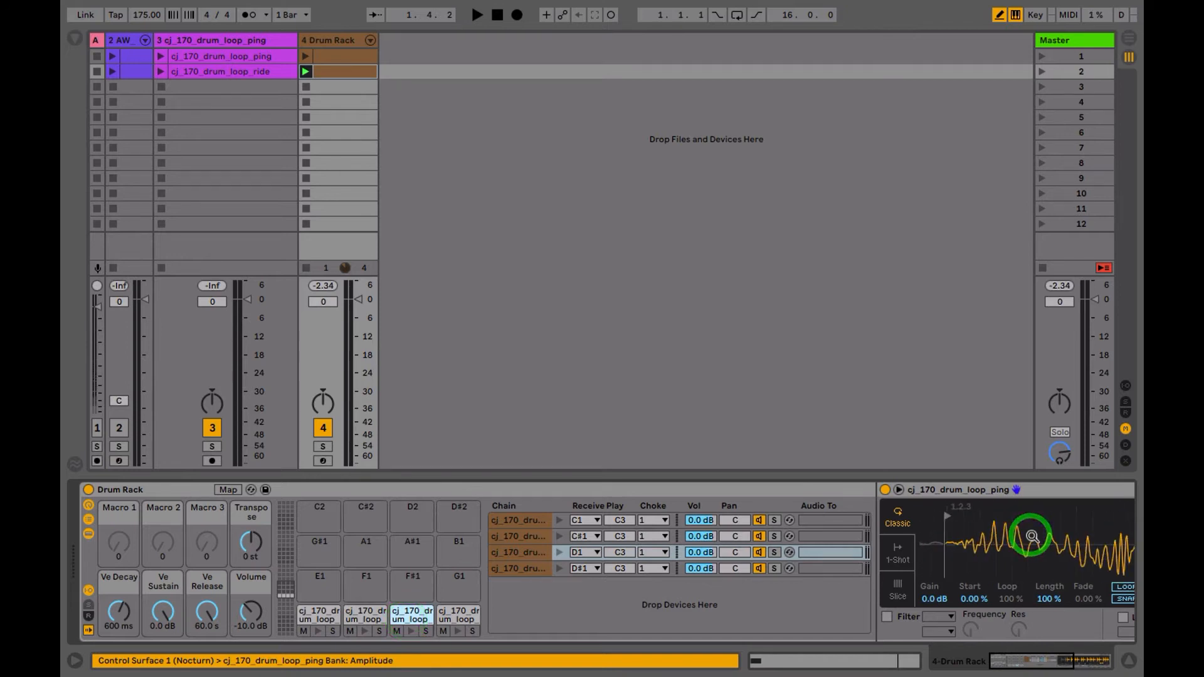
scroll(953, 615, right, 10)
scroll(619, 531, left, 5)
drag(662, 522, 662, 522)
drag(873, 540, 873, 539)
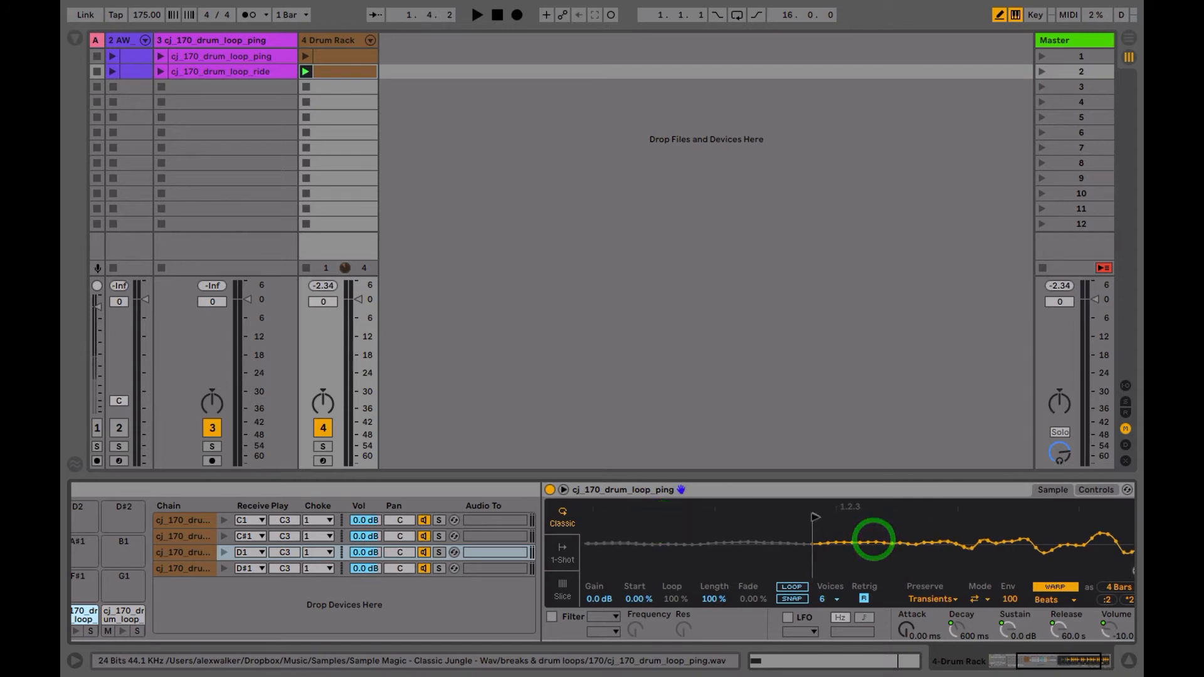
click(812, 523)
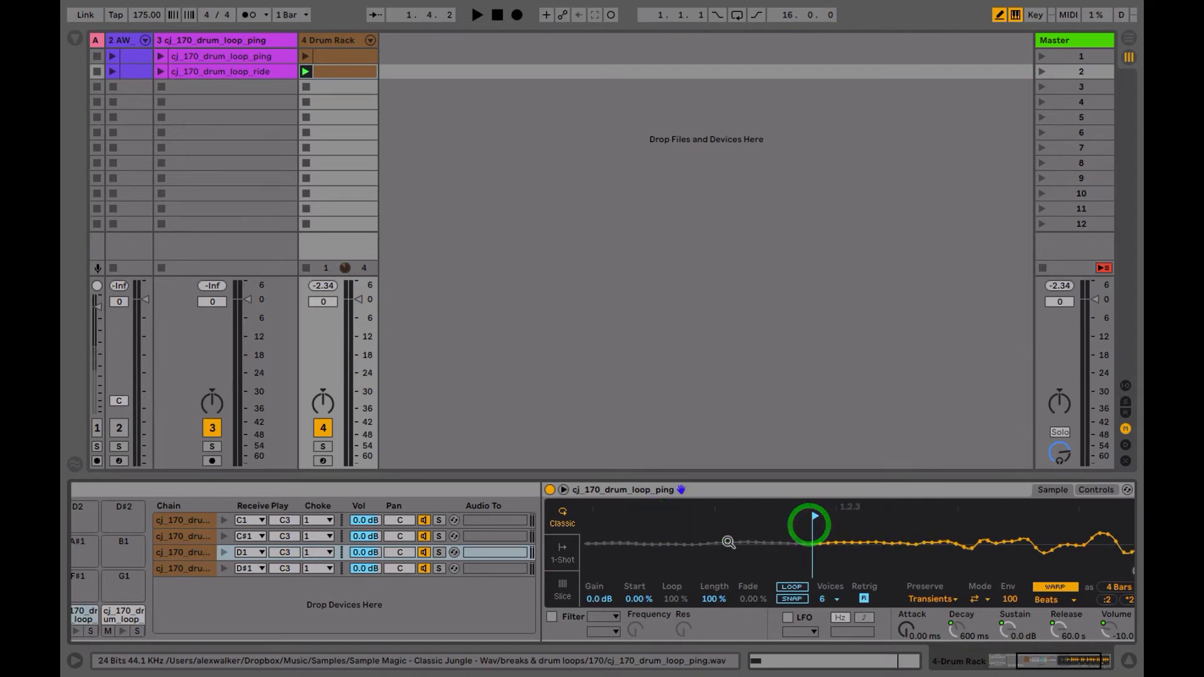
scroll(213, 574, left, 5)
Step: With the second-slot clip playing, add a D1 note at 1.2.3 and a D#1 note at 1.3.3, both at velocity 127
key(space)
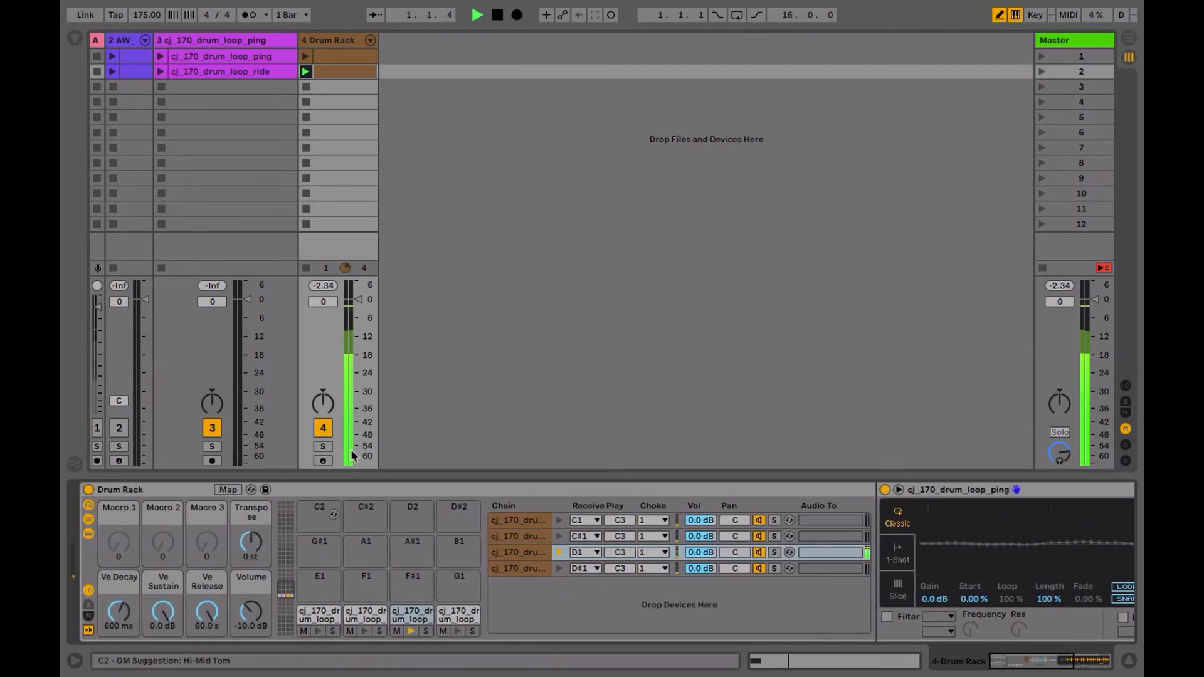
double_click(328, 71)
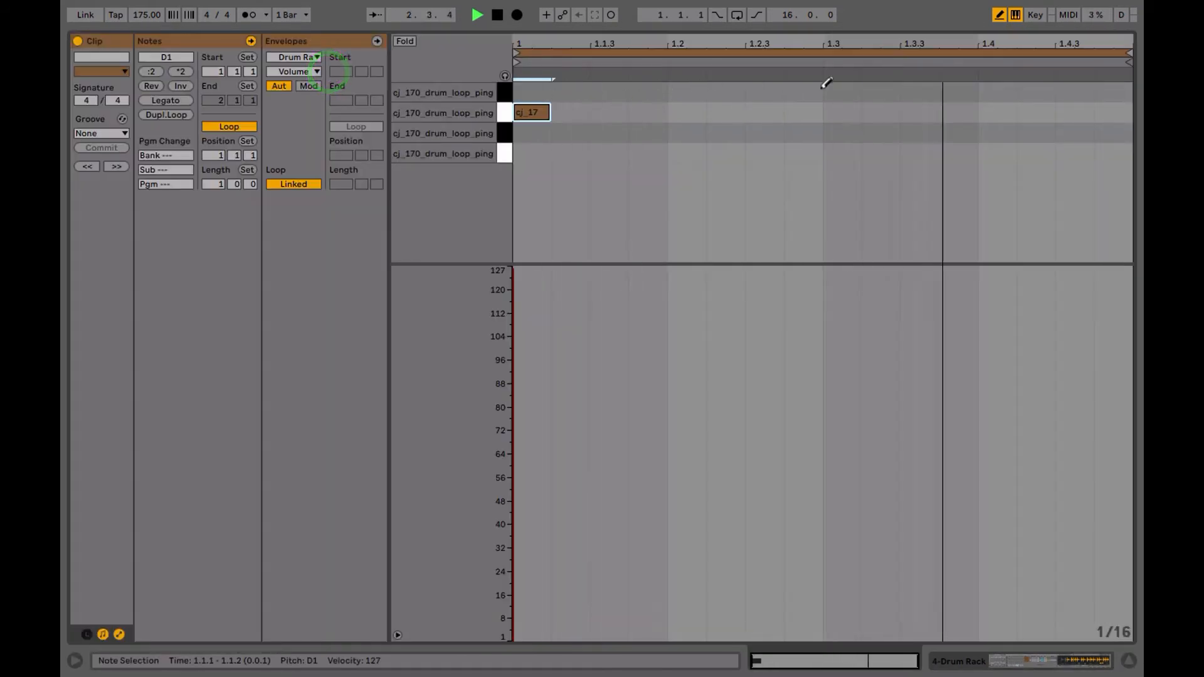
click(841, 113)
key(Left)
key(Left)
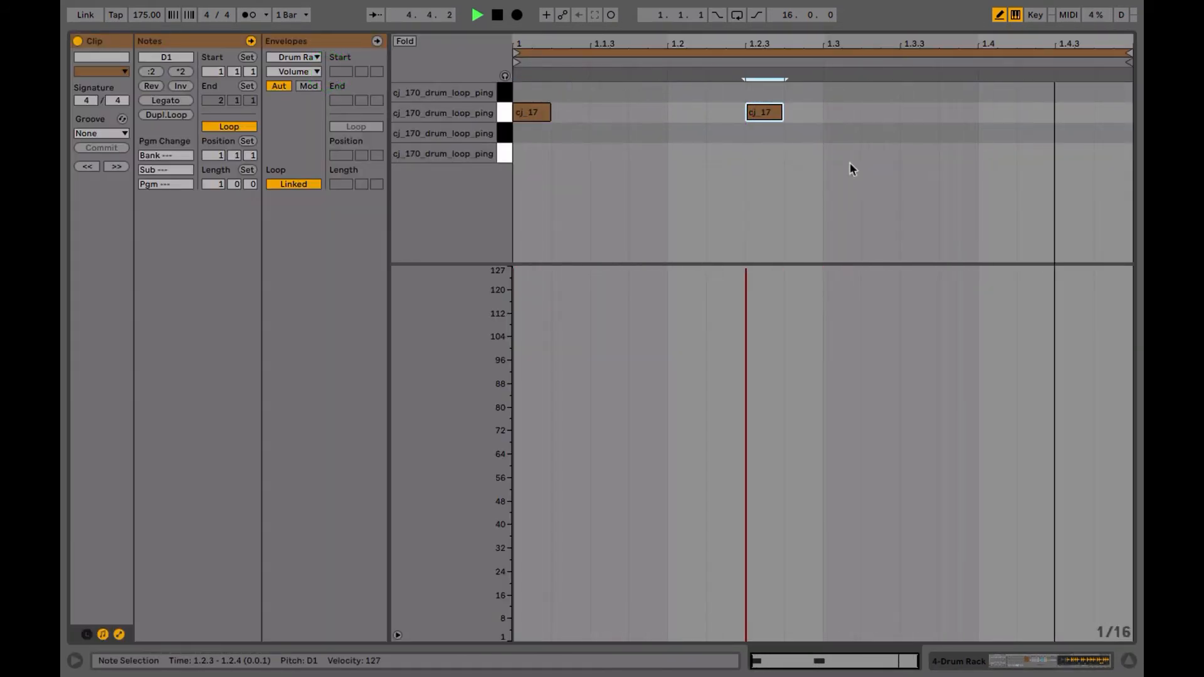
click(835, 94)
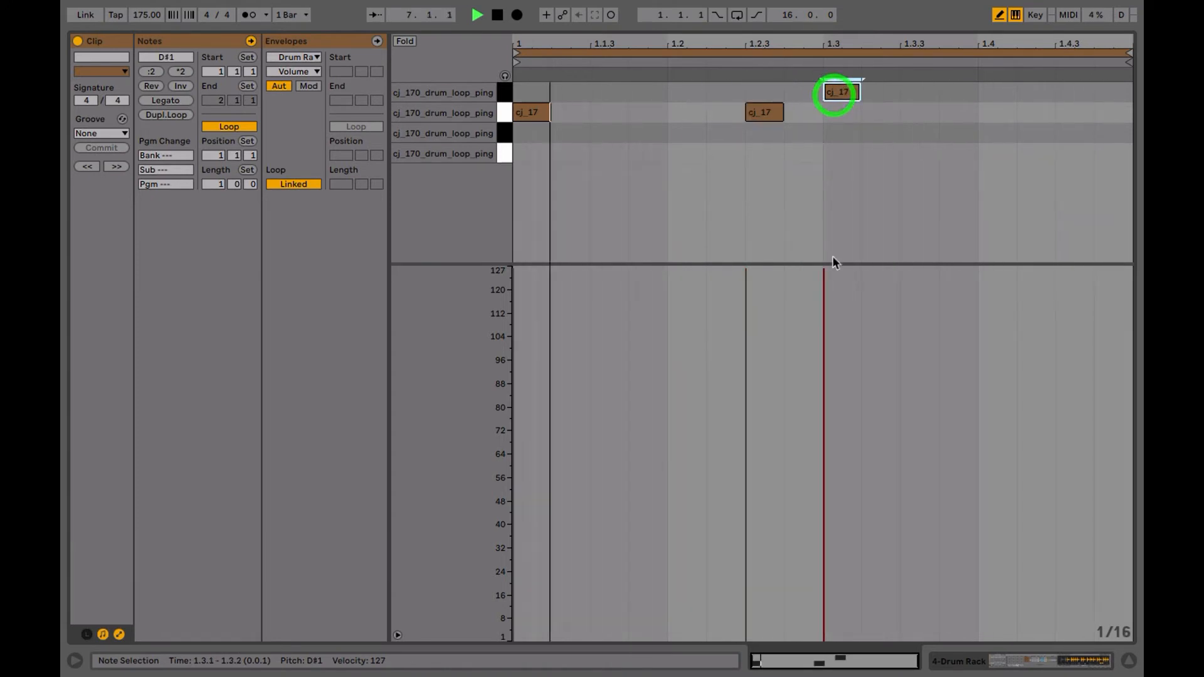
key(Right)
key(Right)
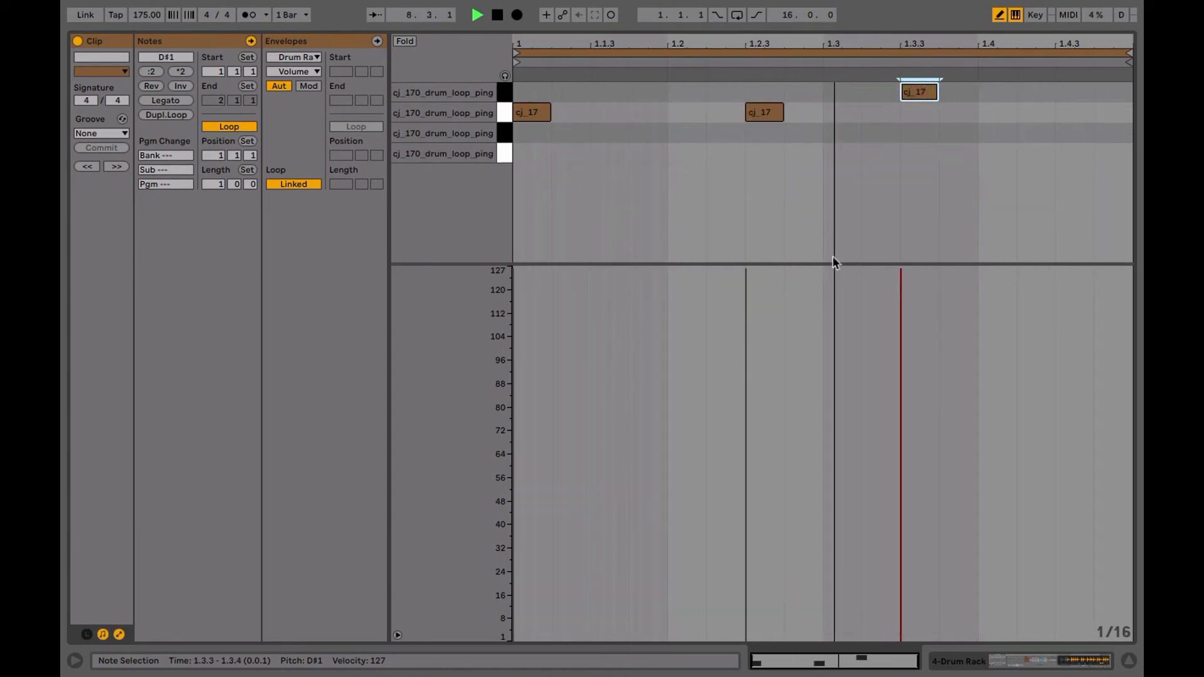
Step: Fine-tune the D#1 pad's sample start marker to the transient just after 4.2, and replay the clip to check it
key(shift+Tab)
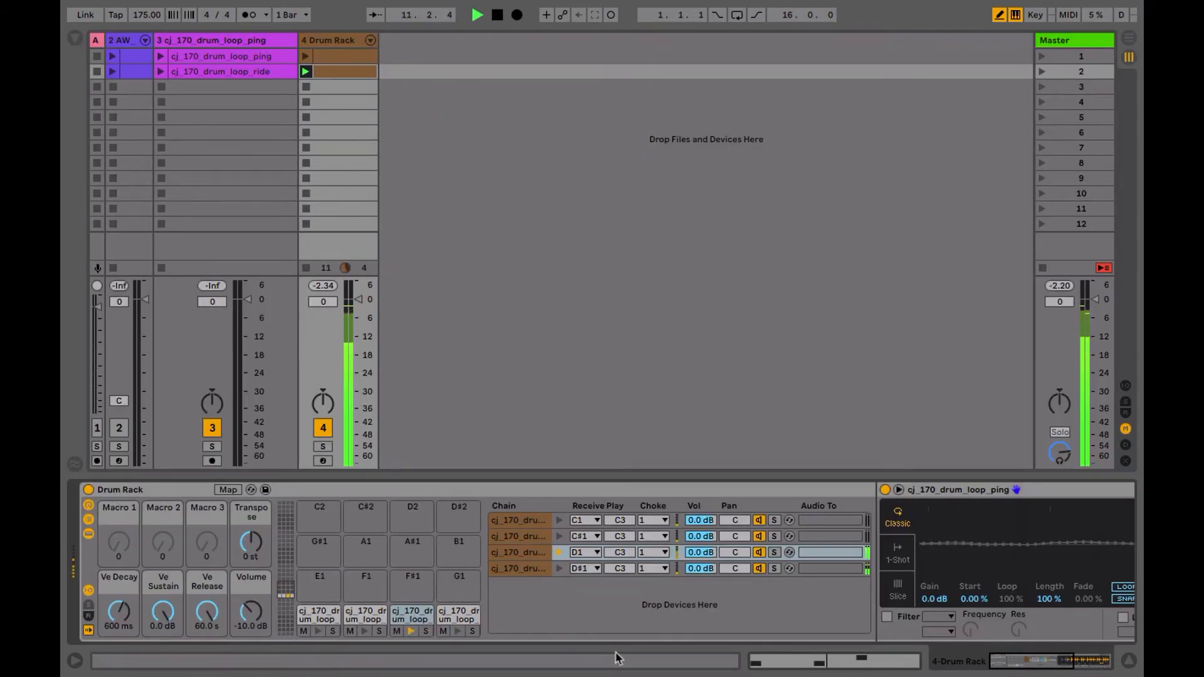
click(453, 614)
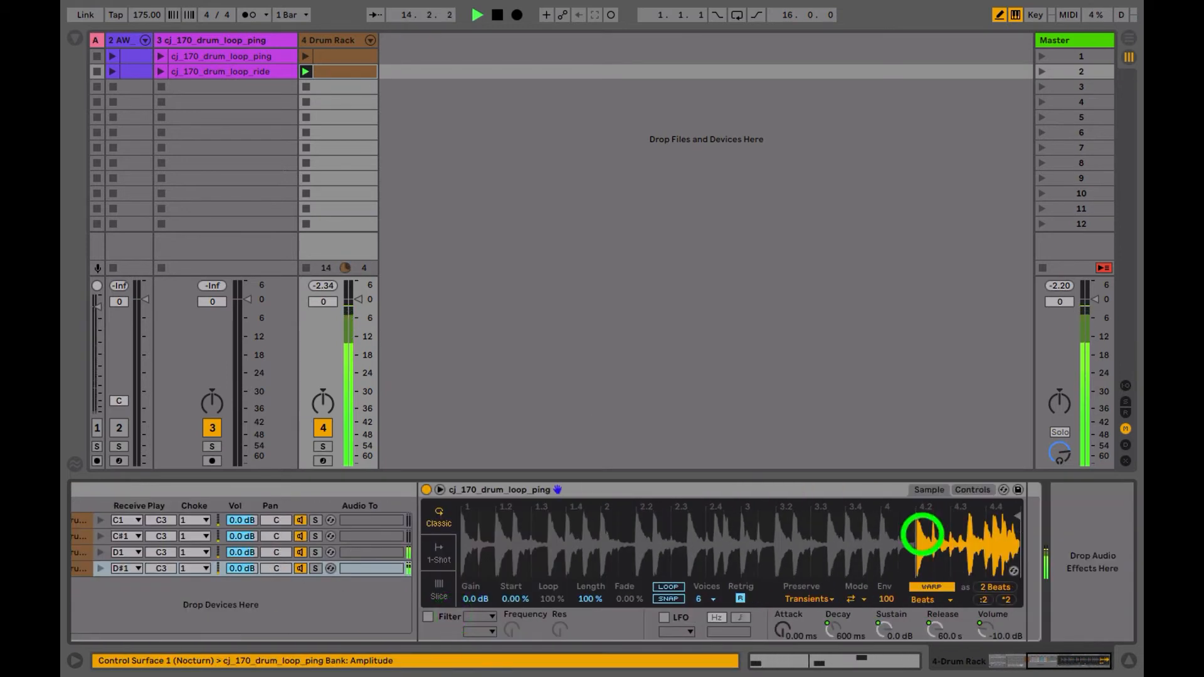
drag(922, 534, 826, 535)
mouse_move(595, 548)
mouse_down()
mouse_move(594, 562)
mouse_move(688, 540)
mouse_move(565, 557)
mouse_up()
drag(591, 514, 800, 528)
key(space)
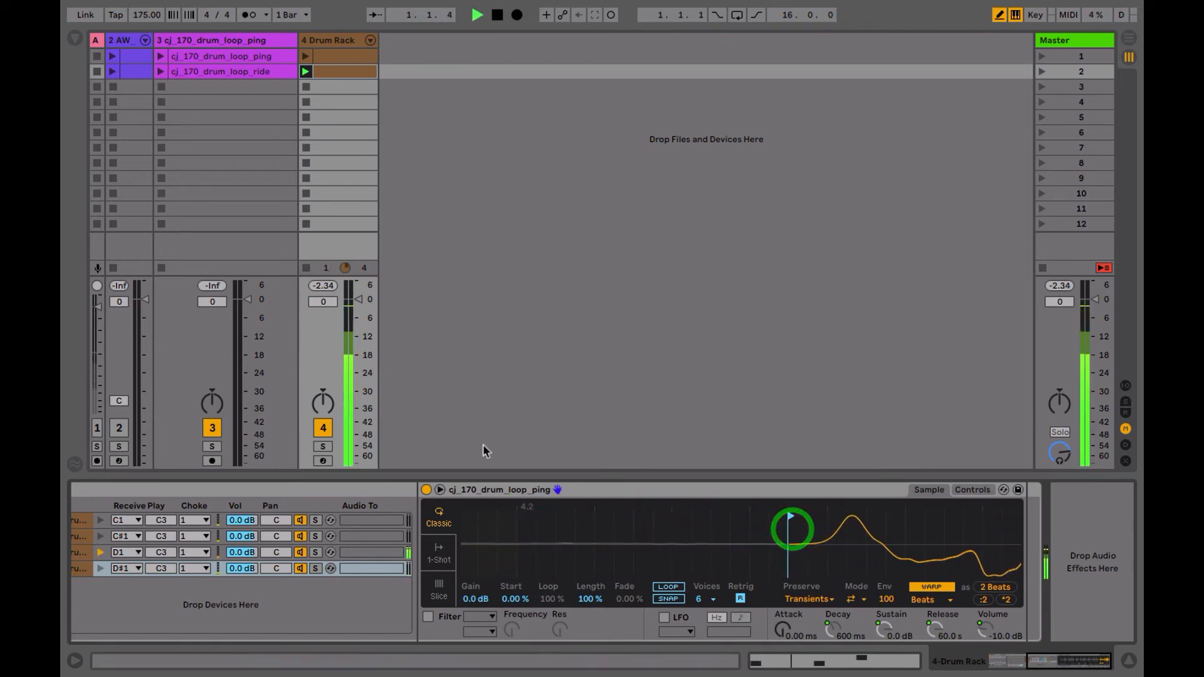
drag(566, 521, 564, 515)
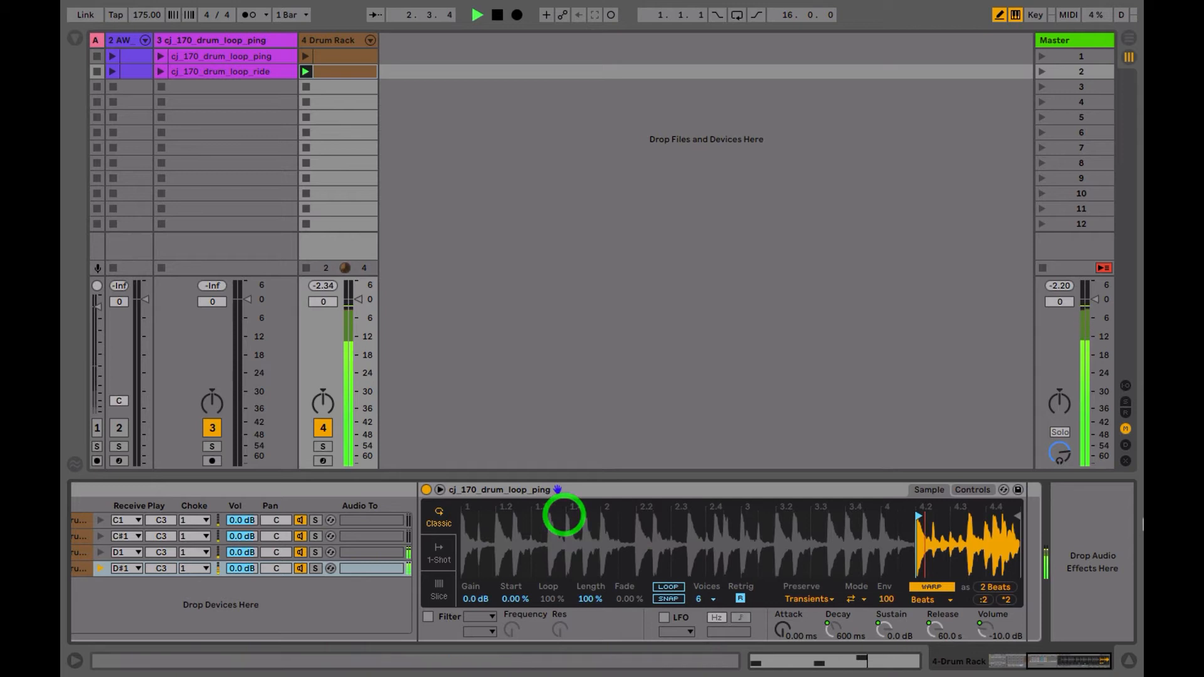
mouse_move(1016, 515)
mouse_down()
mouse_move(967, 516)
mouse_move(1062, 526)
mouse_up()
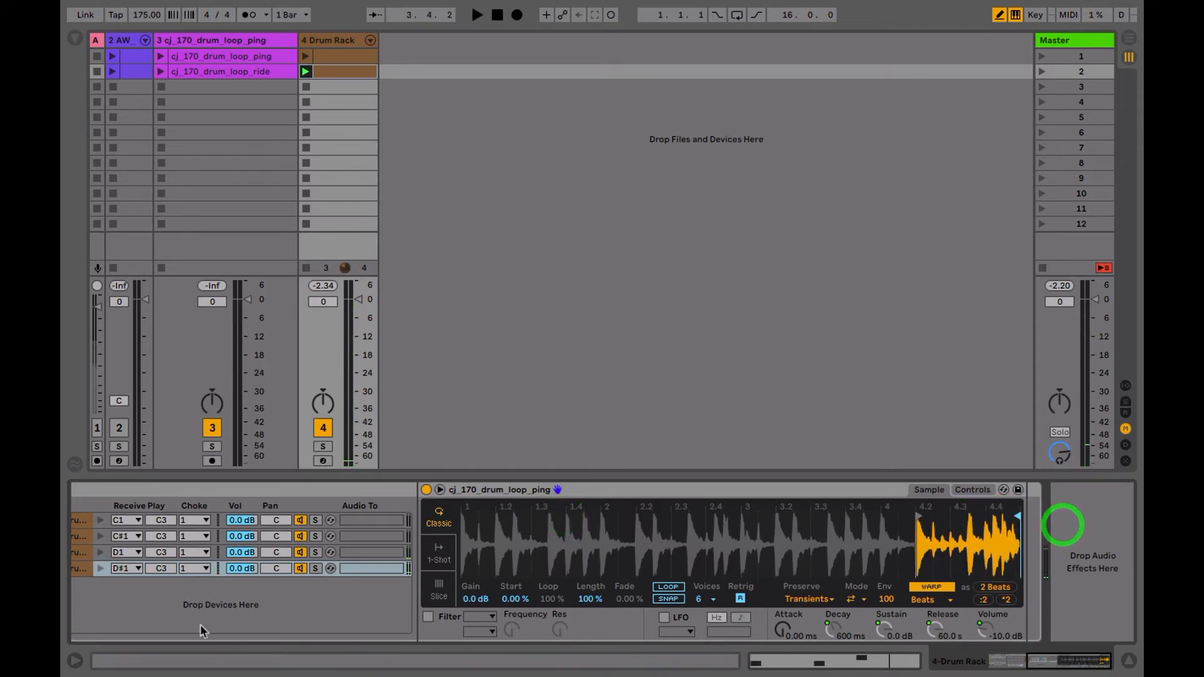
Step: Duplicate the Drum Rack's C#1 pad to E1
scroll(202, 630, left, 5)
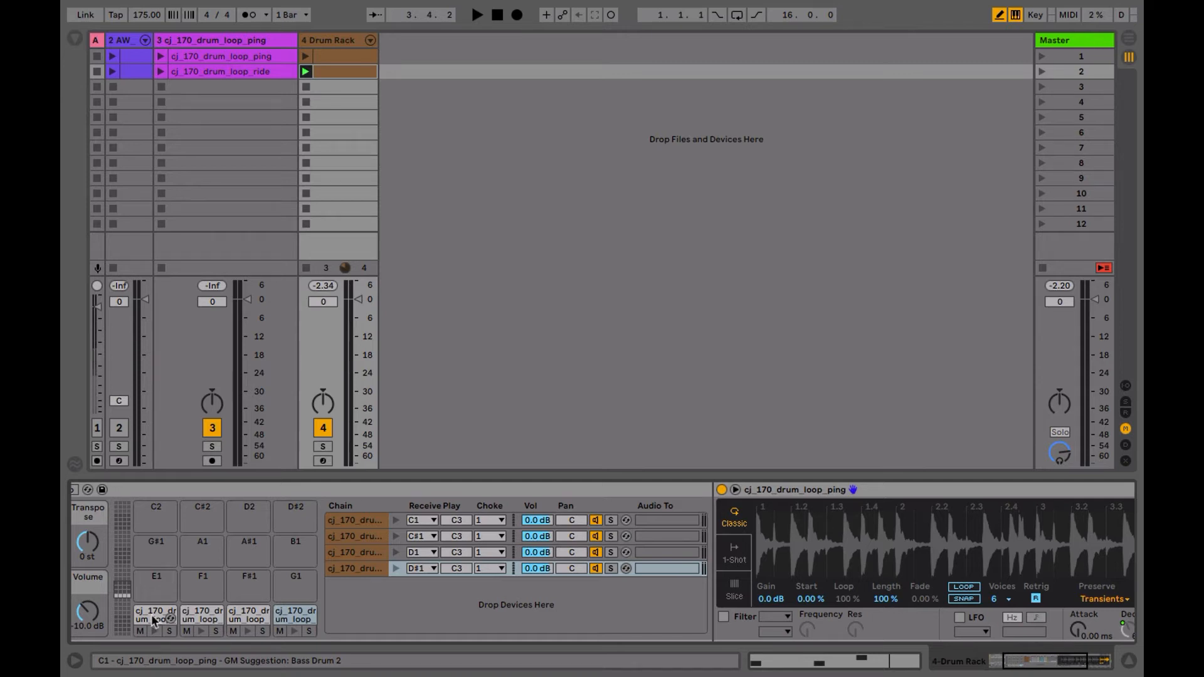
scroll(152, 620, left, 5)
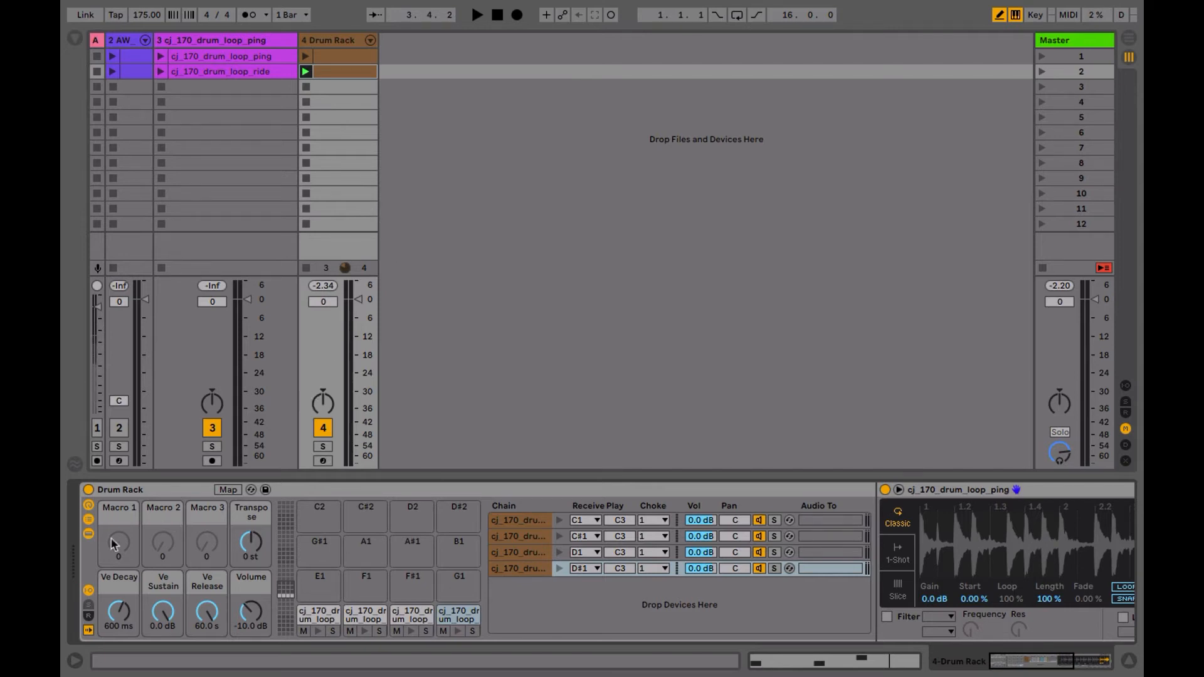
click(313, 619)
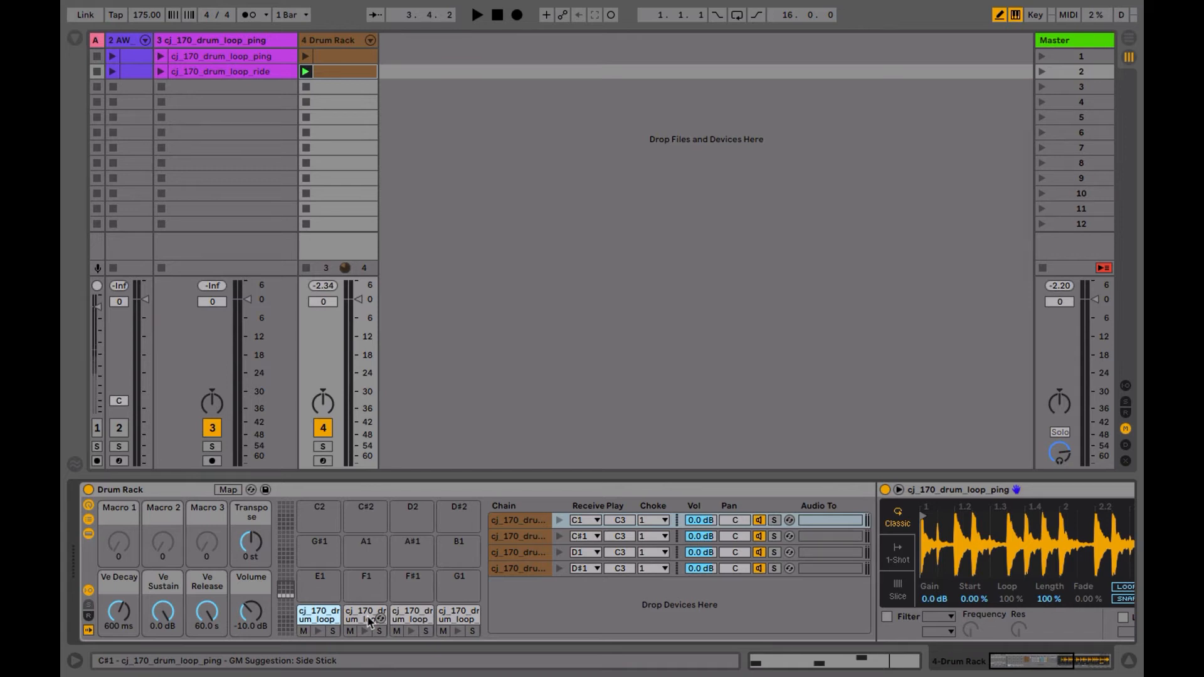
drag(369, 621, 324, 594)
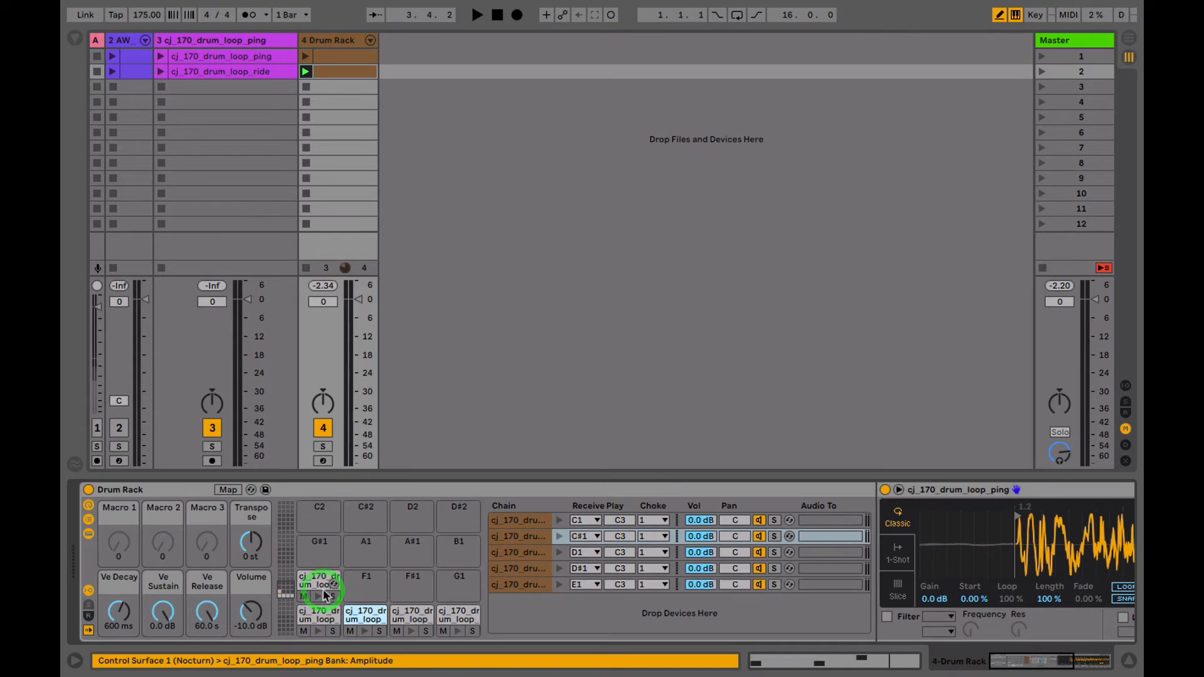
Step: Rename the C1 pad as K, the C#1 pad as S and the D1 pad as K
click(310, 618)
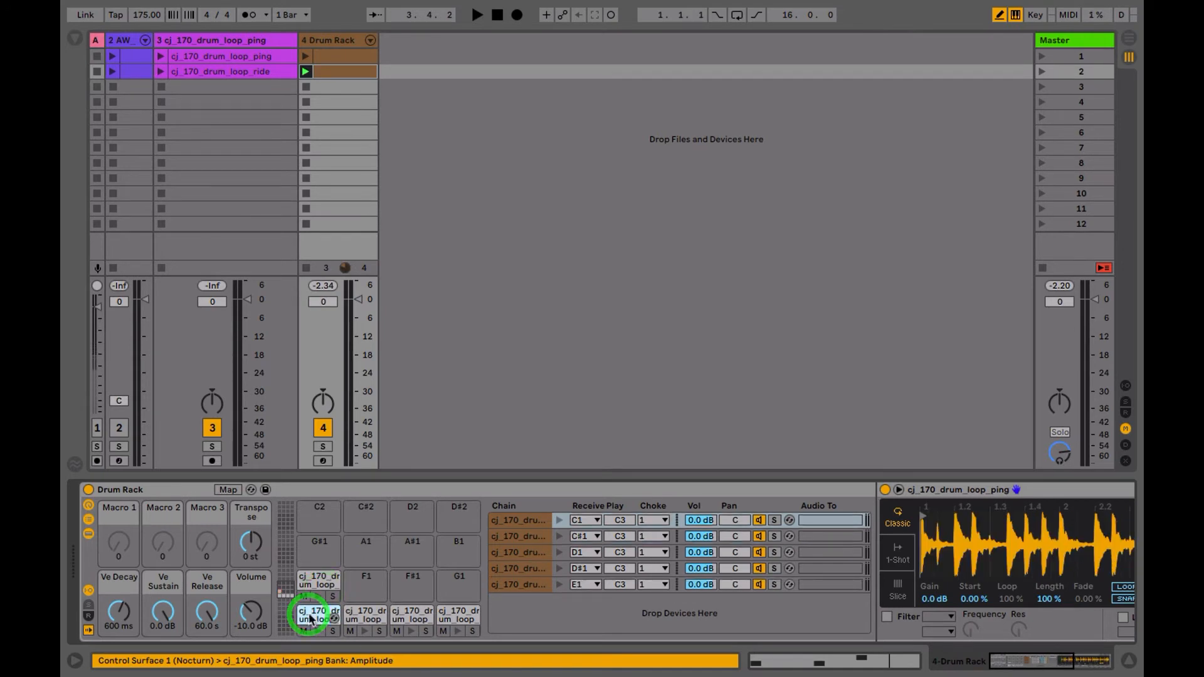
text(K)
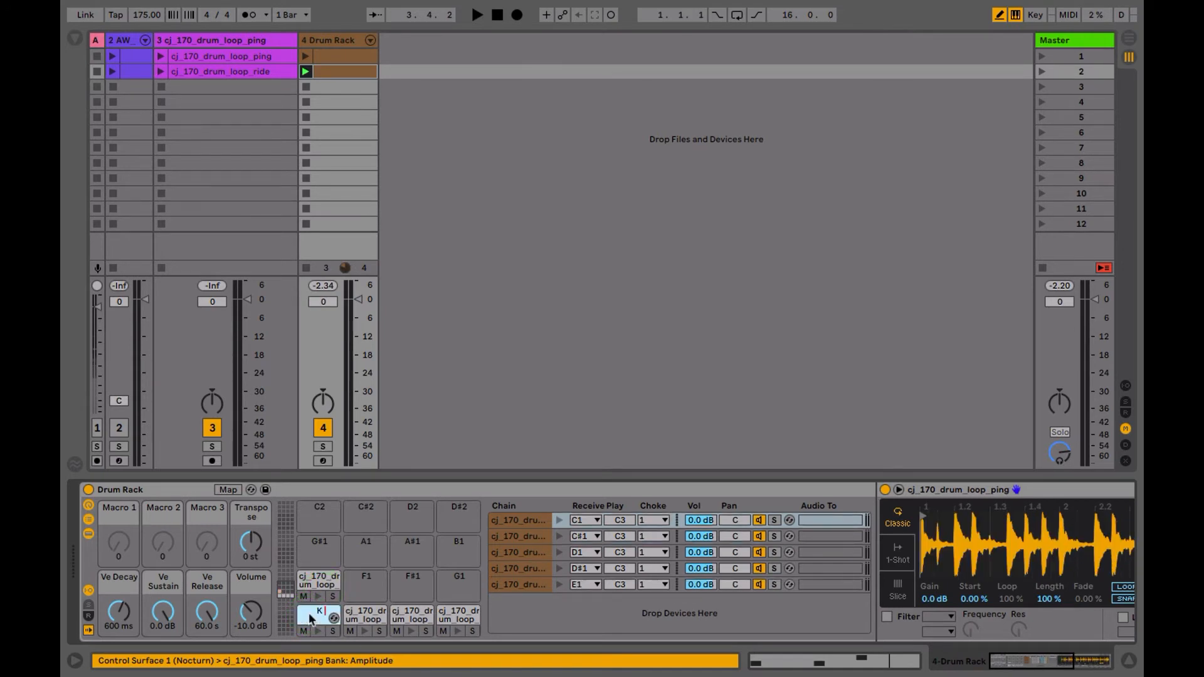
key(Return)
click(349, 613)
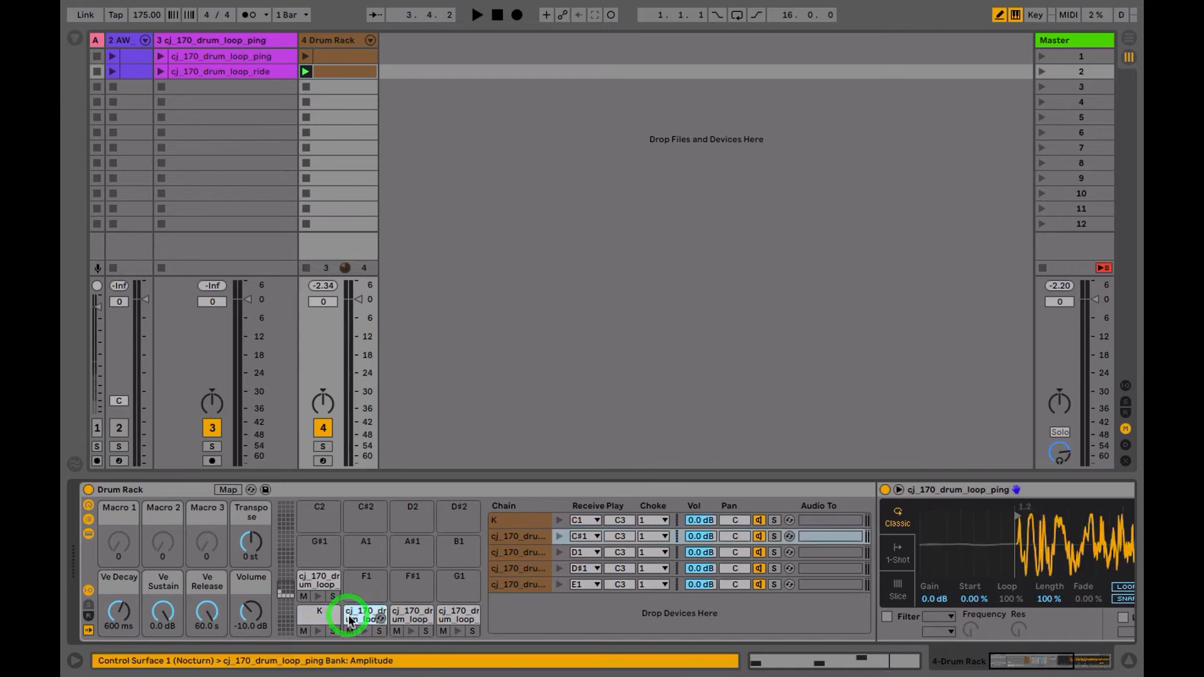
key(ctrl+r)
text(S)
click(406, 617)
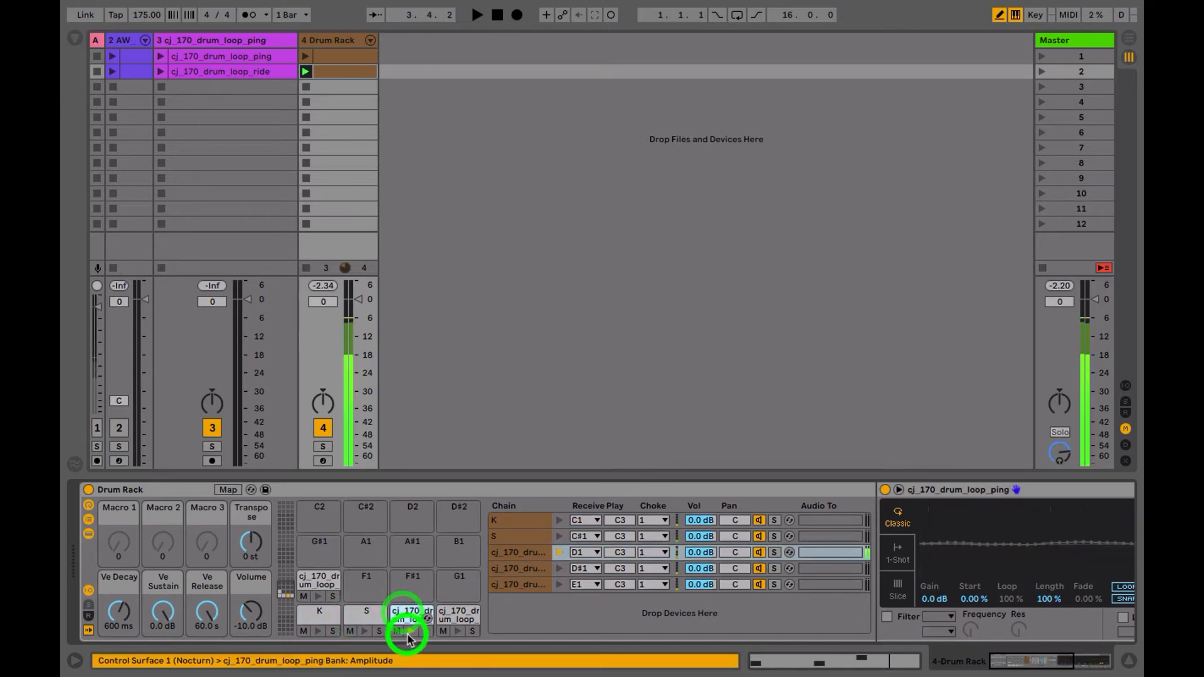
key(ctrl+r)
text(K)
Step: Set the volume envelope macros to a decay of 4.86 s, a sustain of -inf dB and a release of 8.18 s
click(456, 614)
drag(163, 605, 121, 593)
mouse_move(211, 612)
mouse_down()
mouse_move(211, 627)
mouse_move(209, 614)
mouse_up()
click(121, 612)
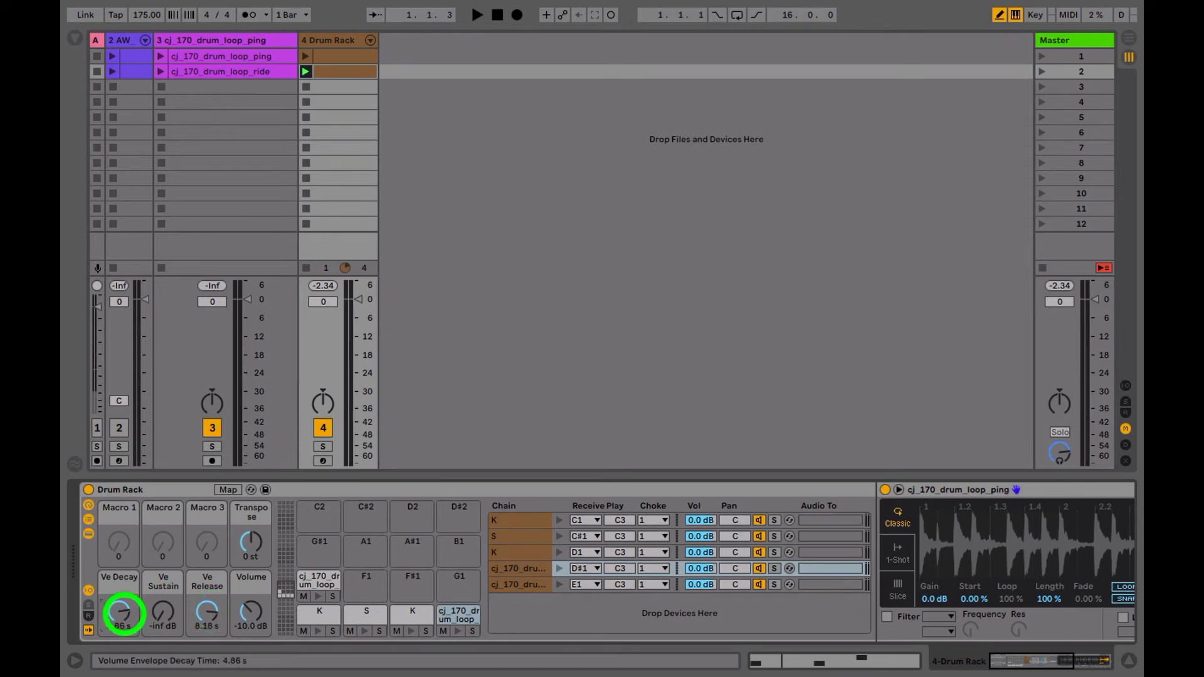
Step: Rename the D#1 pad as S and preview its sound
click(448, 620)
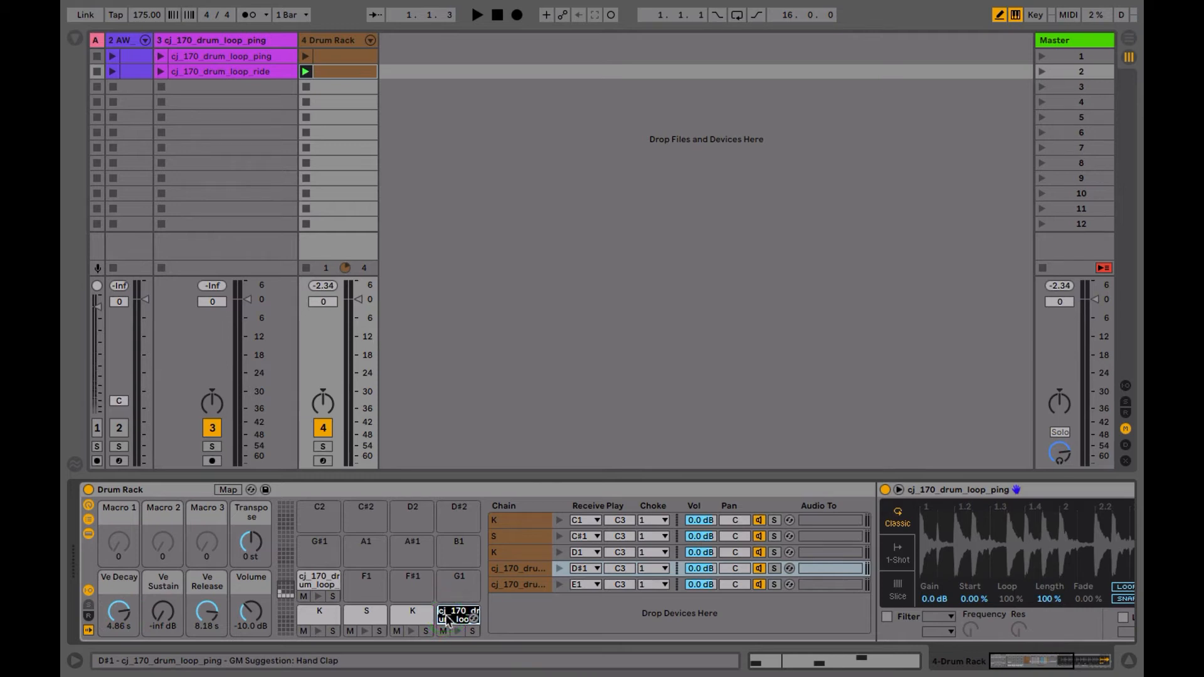
text(S)
key(Return)
click(458, 631)
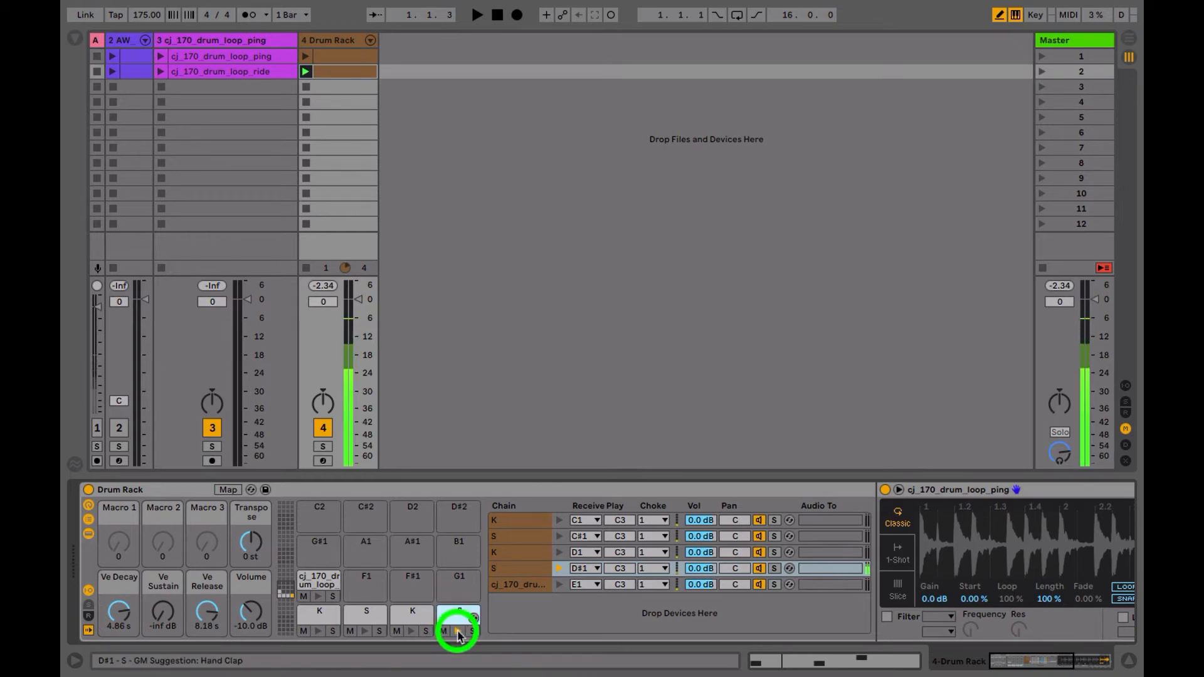
Step: Rename the D#1 pad as CHAKA and preview the E1 pad
click(459, 621)
text(CHAKA)
key(Return)
click(317, 596)
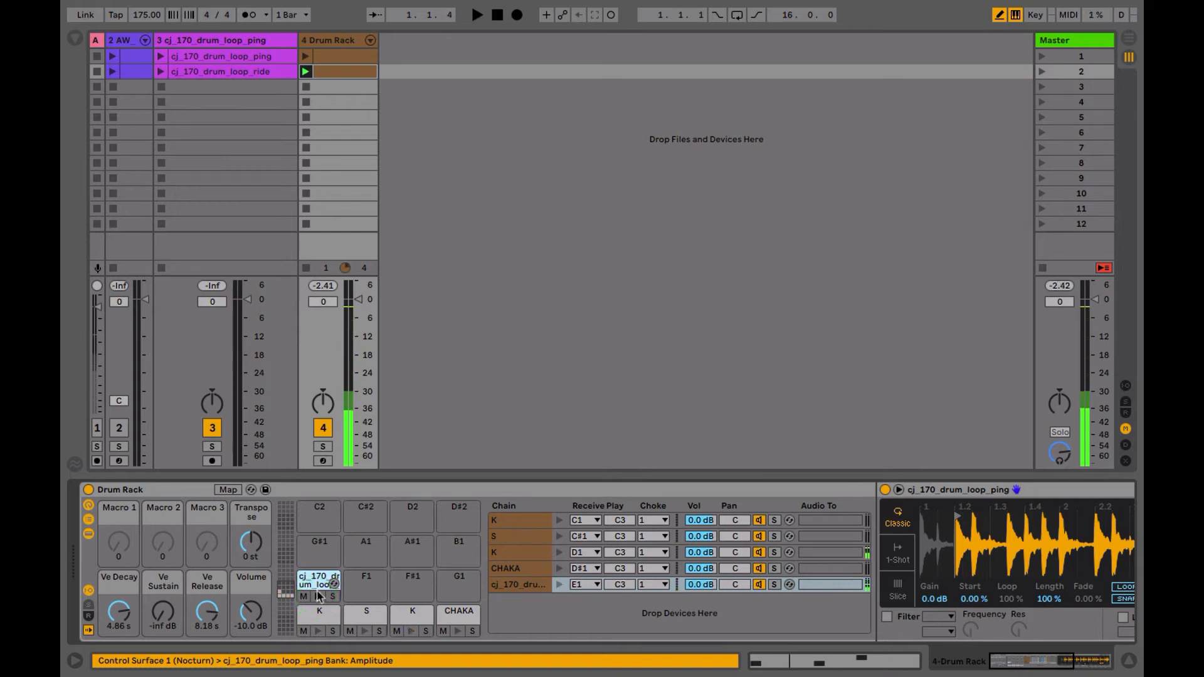
Step: Preview the E1 pad and rename it as SR
click(318, 596)
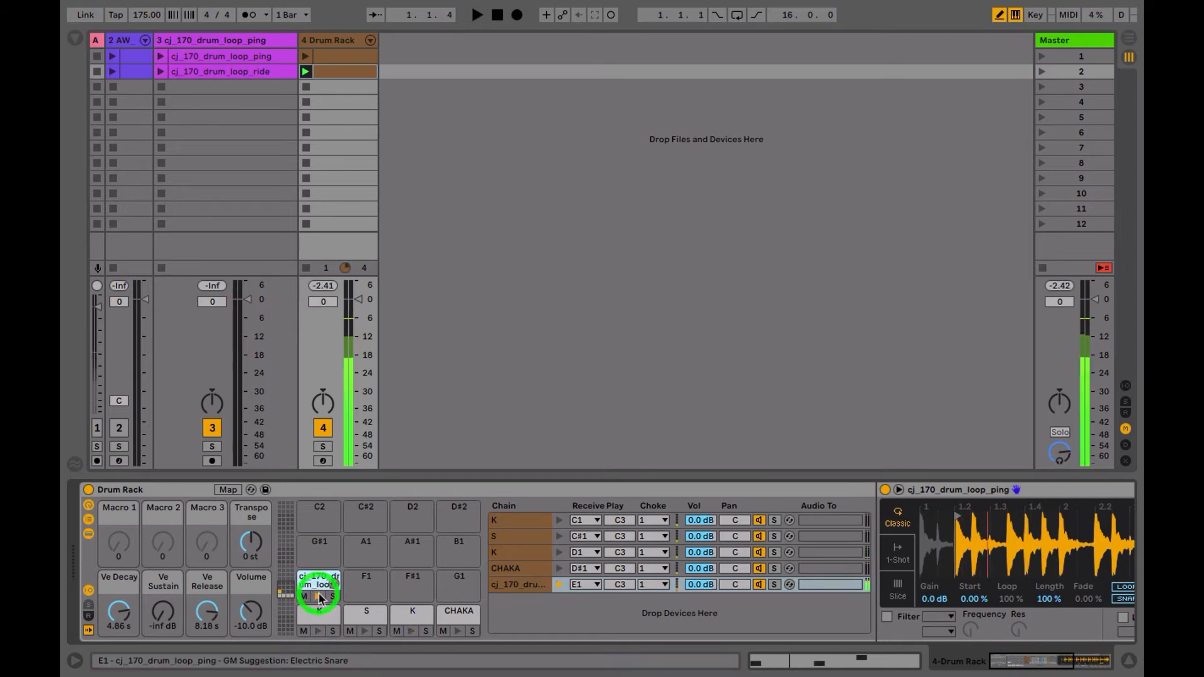
click(318, 579)
text(SR)
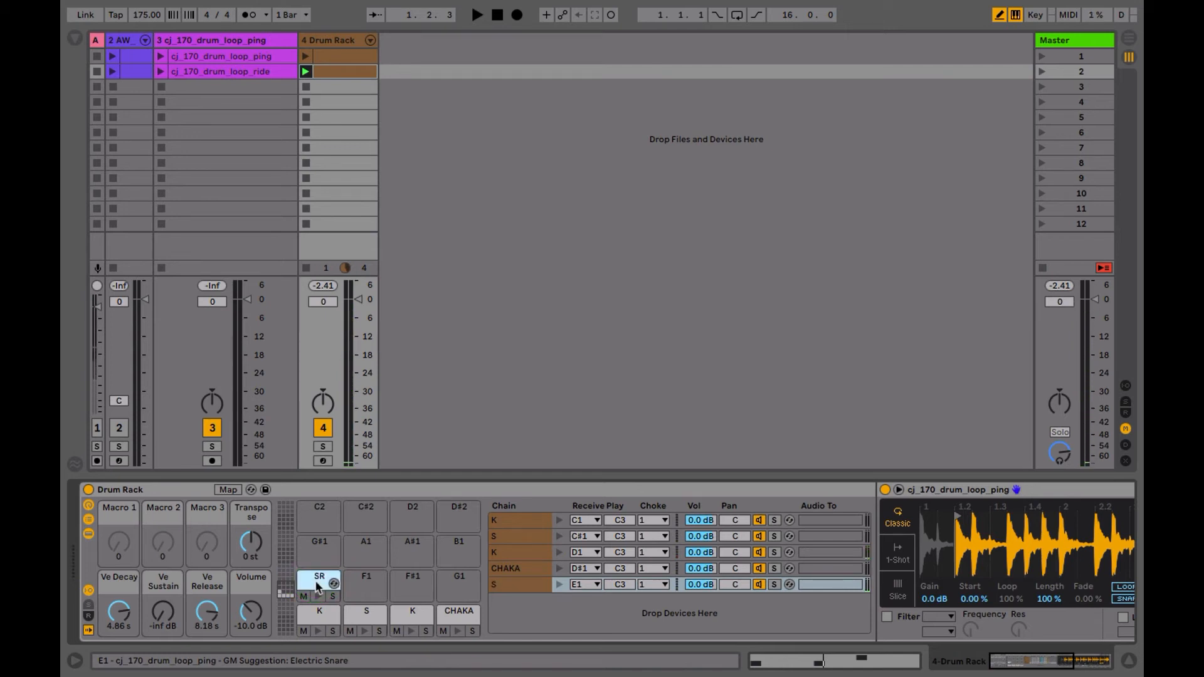
Step: Play the first Drum Rack clip while setting the volume envelope decay macro to 2.43 s and the release macro to 7.50 s
click(206, 608)
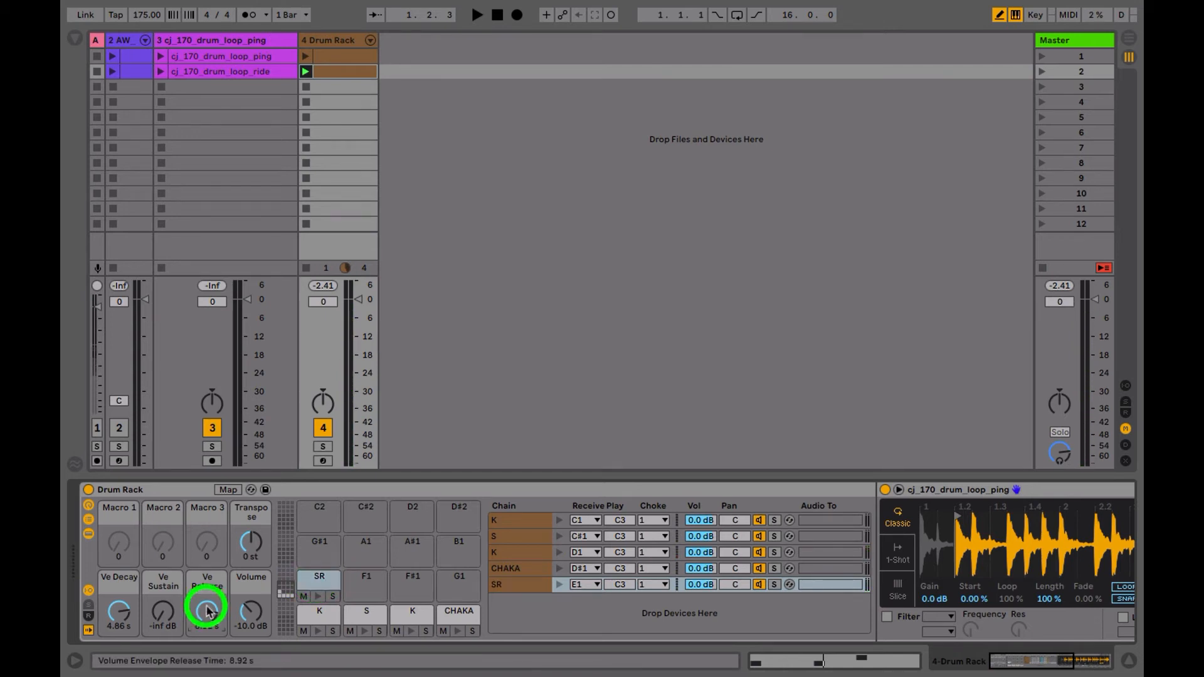
click(306, 55)
drag(119, 610, 118, 627)
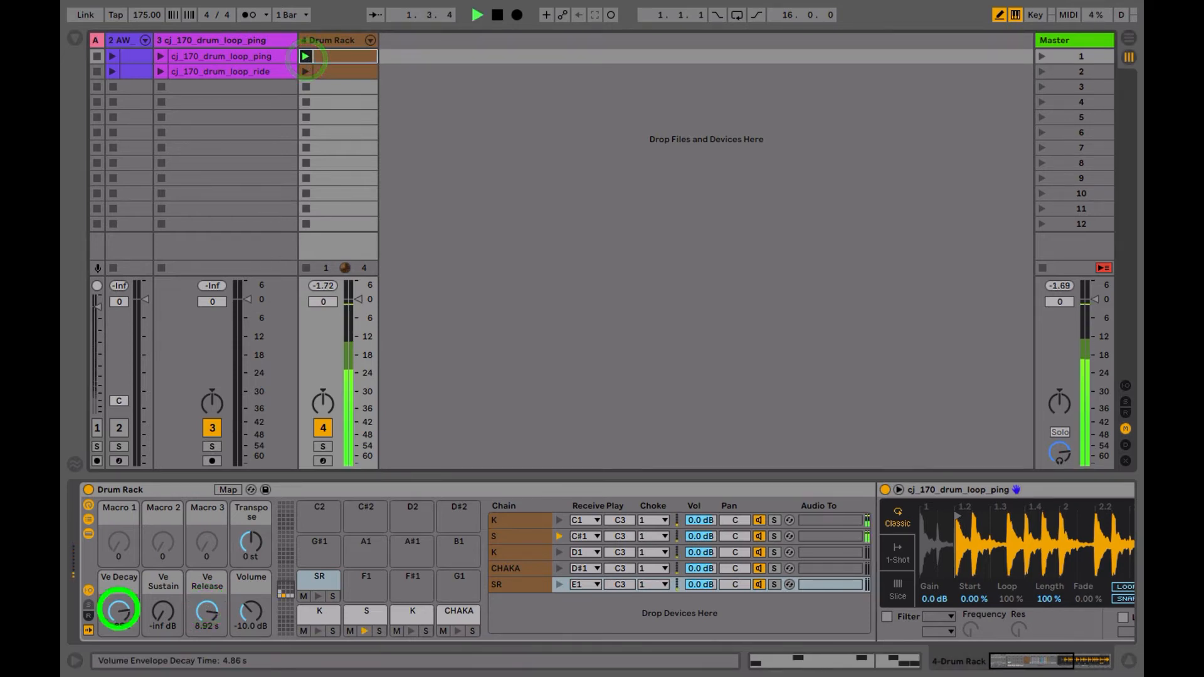
drag(202, 608, 202, 621)
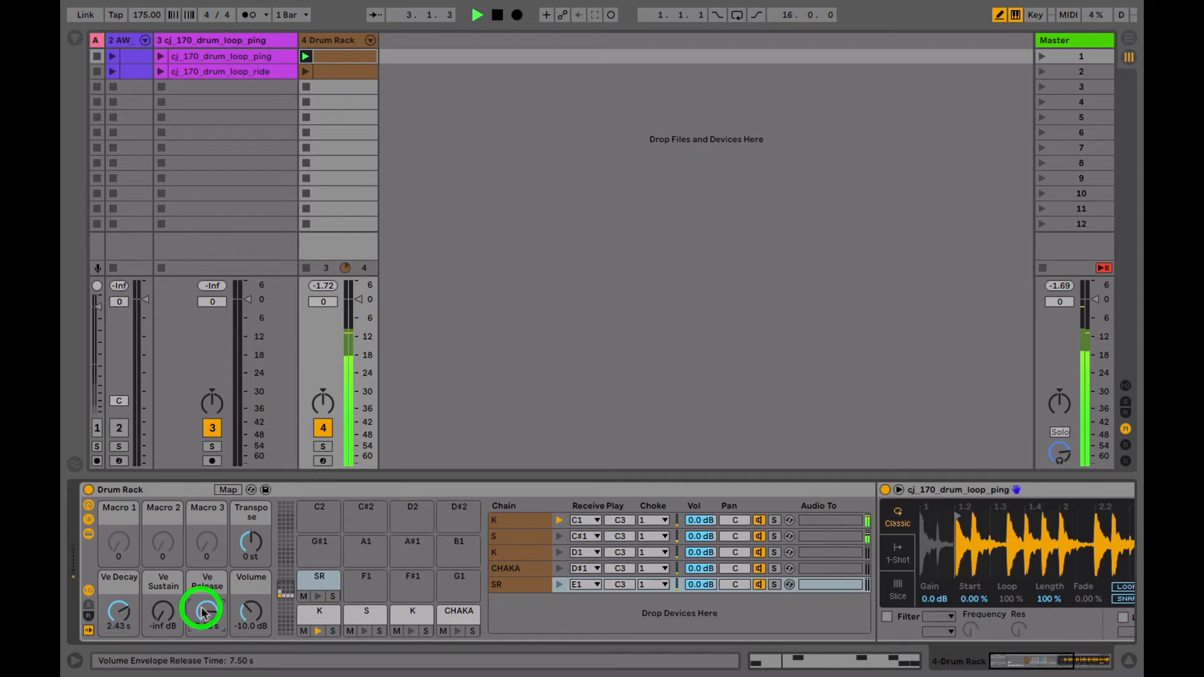
key(space)
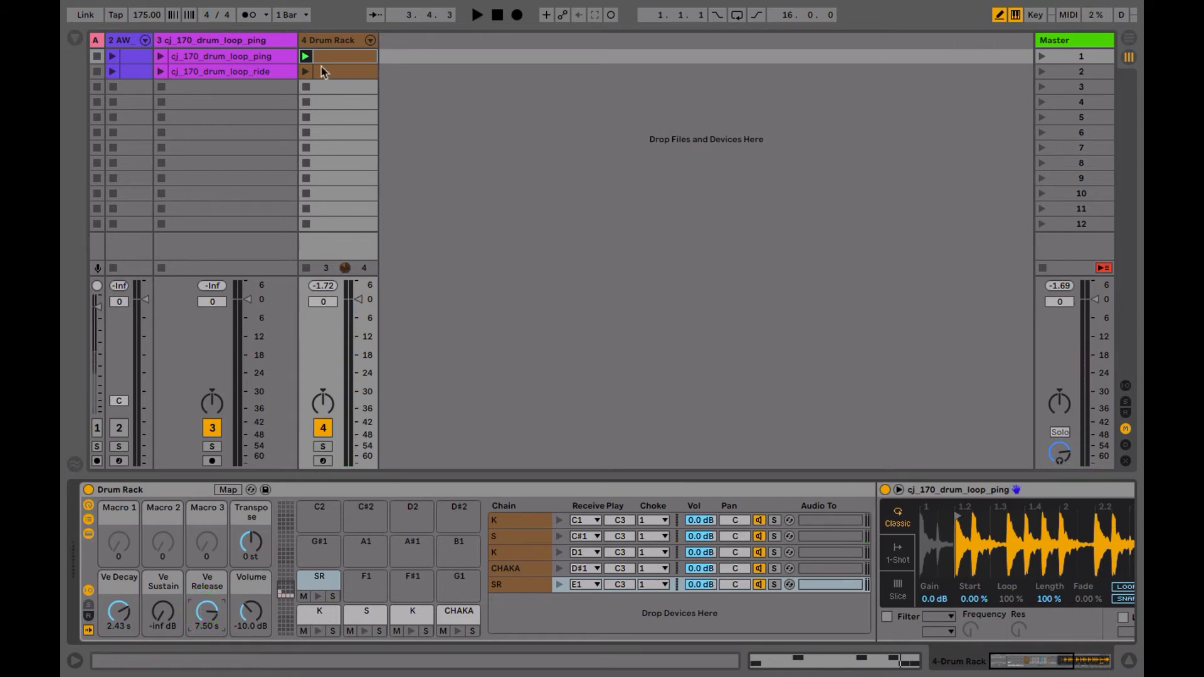
Step: Trim the E1 SR pad's sample to the single hit at 1.2 and turn on Loop in its Simpler
click(313, 616)
click(310, 583)
scroll(873, 592, right, 5)
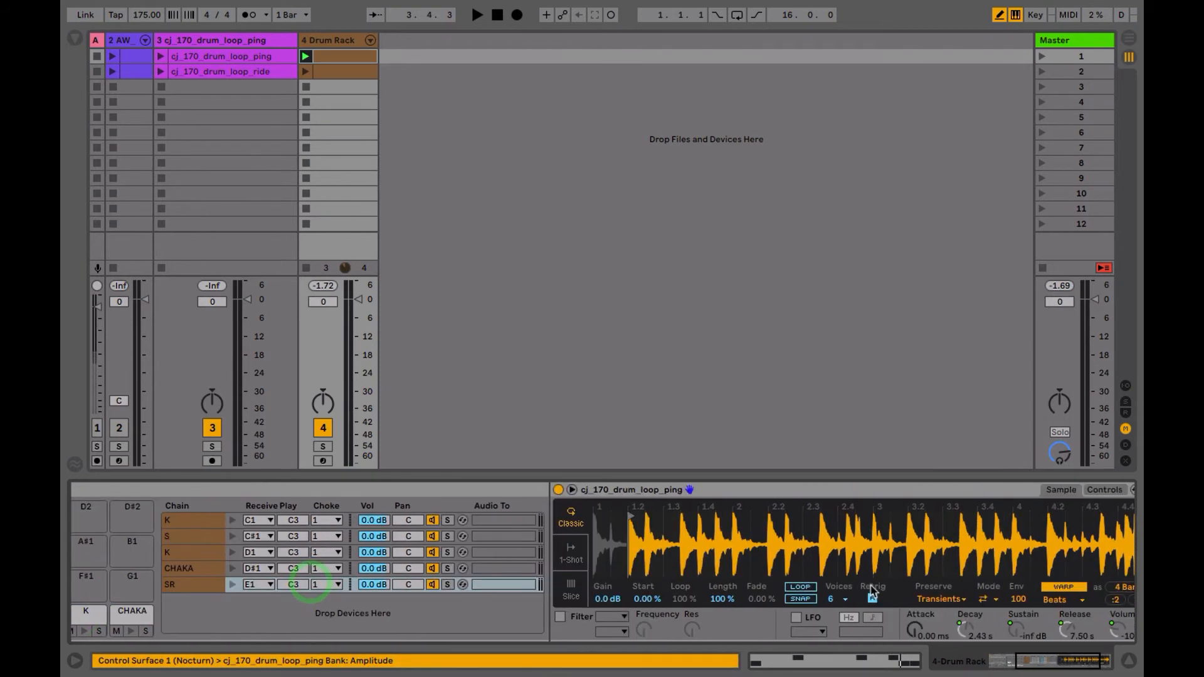
scroll(872, 592, right, 4)
drag(1017, 517, 502, 567)
click(668, 587)
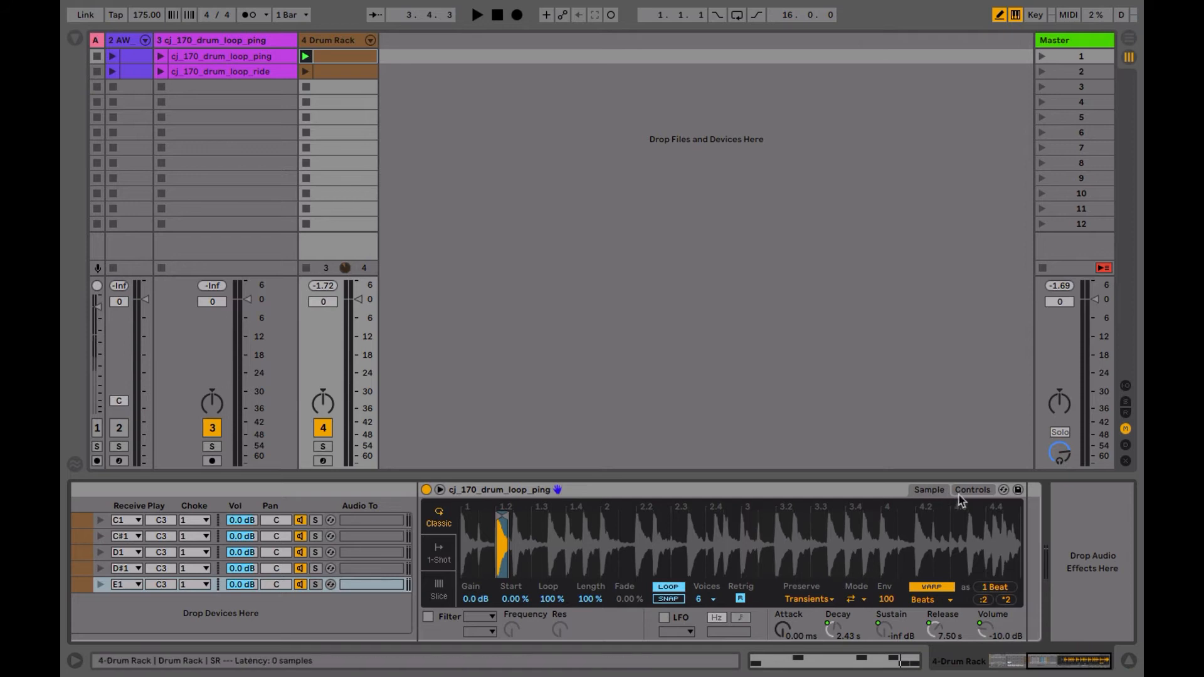
scroll(254, 589, left, 5)
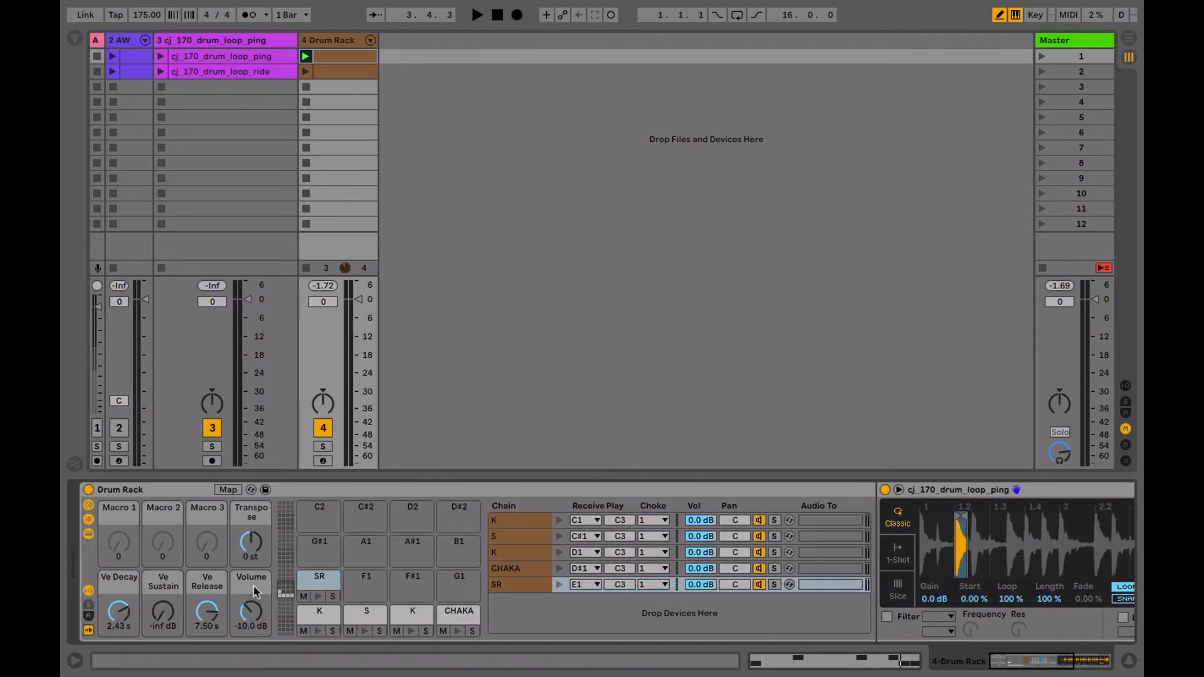
click(249, 552)
scroll(841, 600, right, 5)
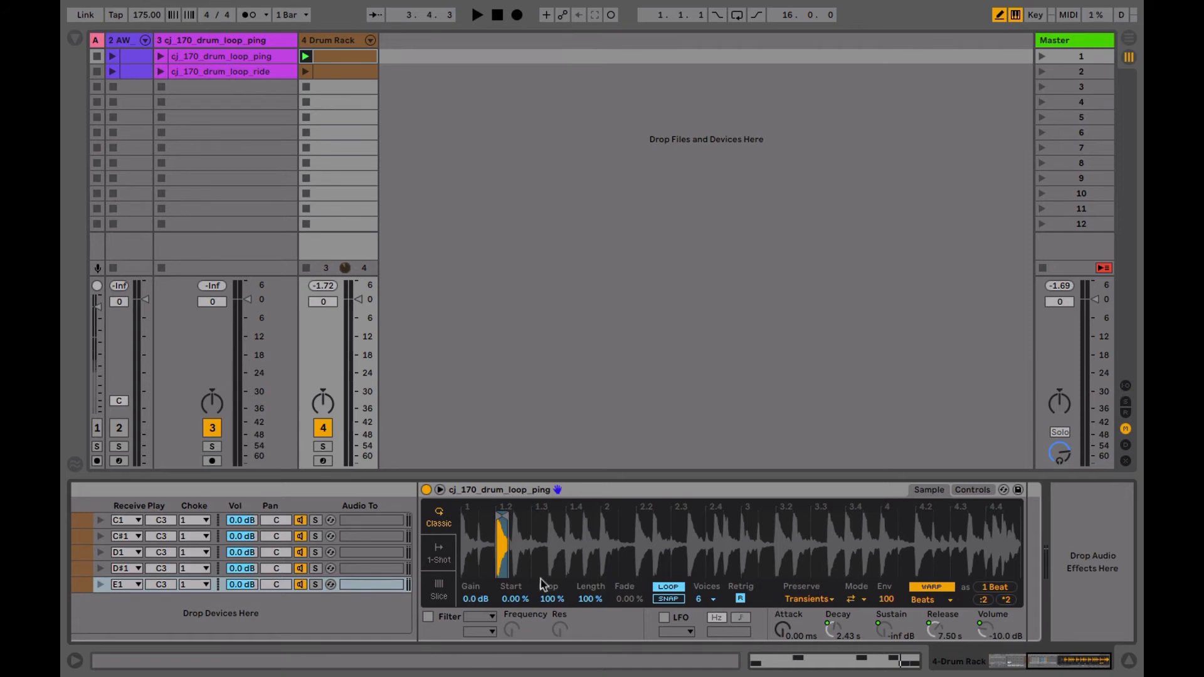
scroll(539, 578, left, 5)
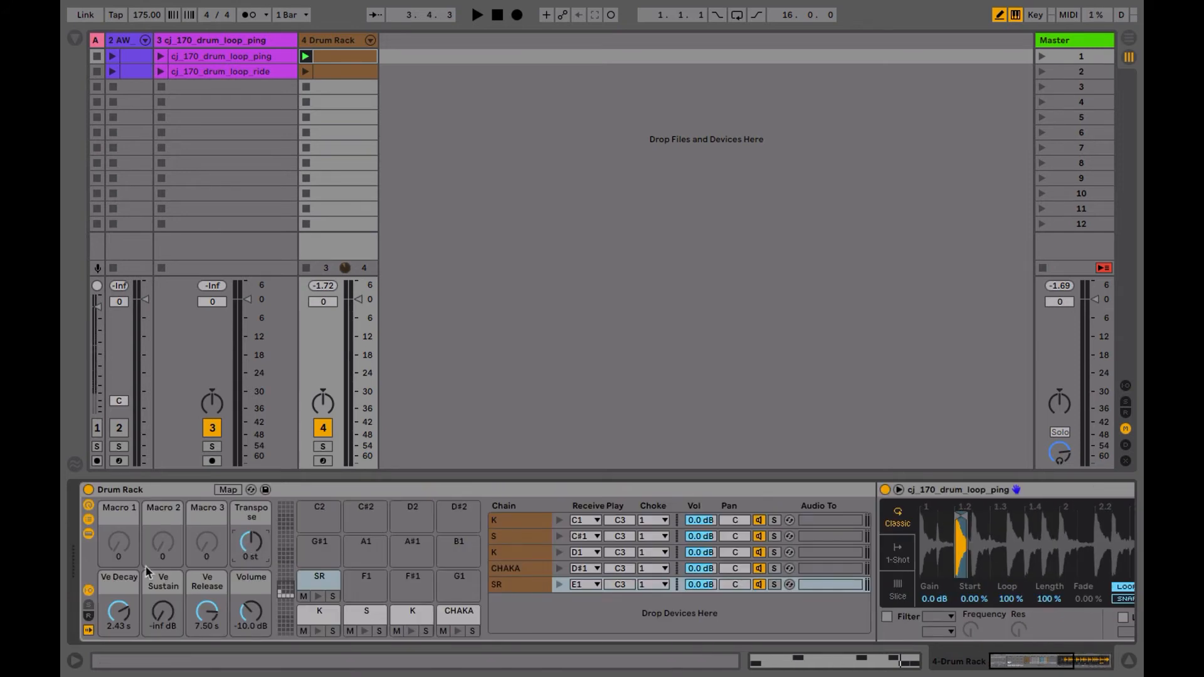
scroll(556, 588, right, 4)
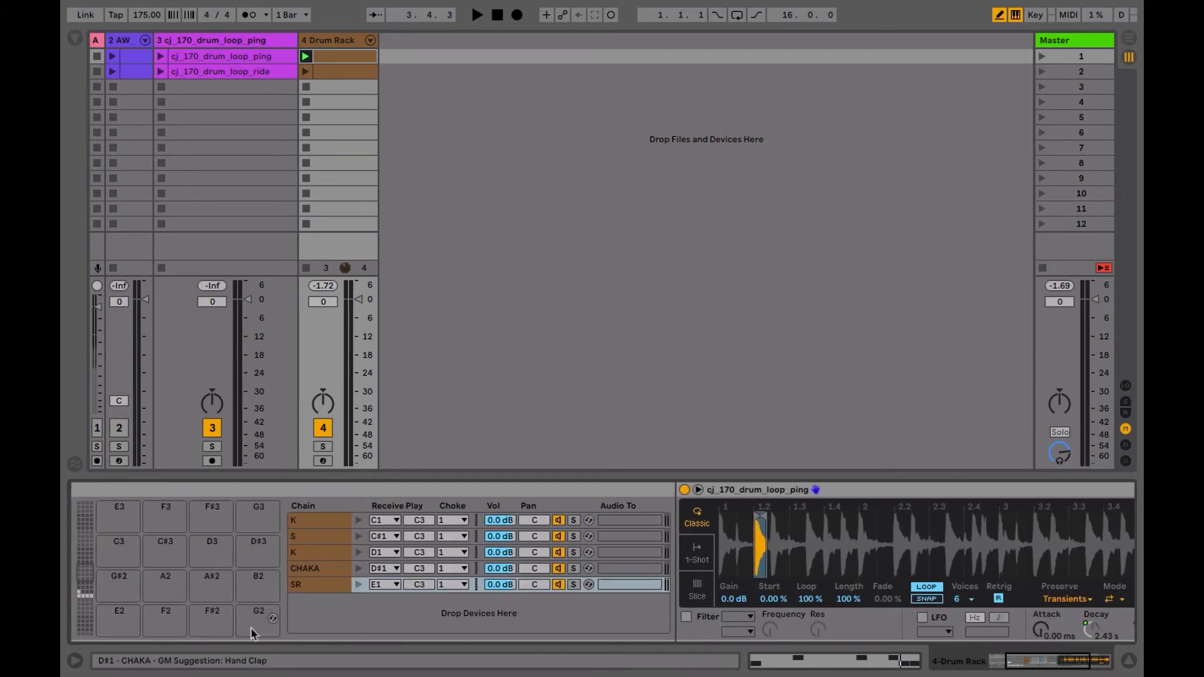
scroll(331, 624, left, 4)
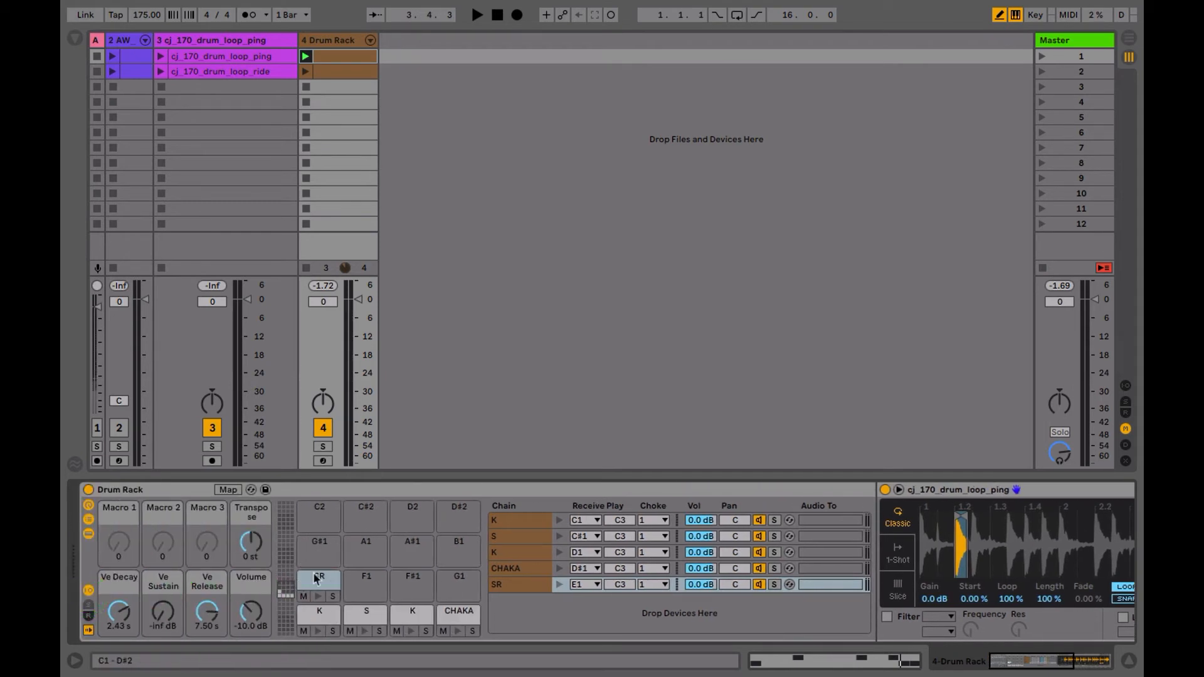
Step: Audition the first clip with the Transpose macro raised, including at +1 st, and return the macro to 0 st
click(252, 542)
key(space)
key(Up)
key(Up)
key(Up)
key(Up)
key(Up)
key(space)
double_click(254, 543)
key(Up)
key(space)
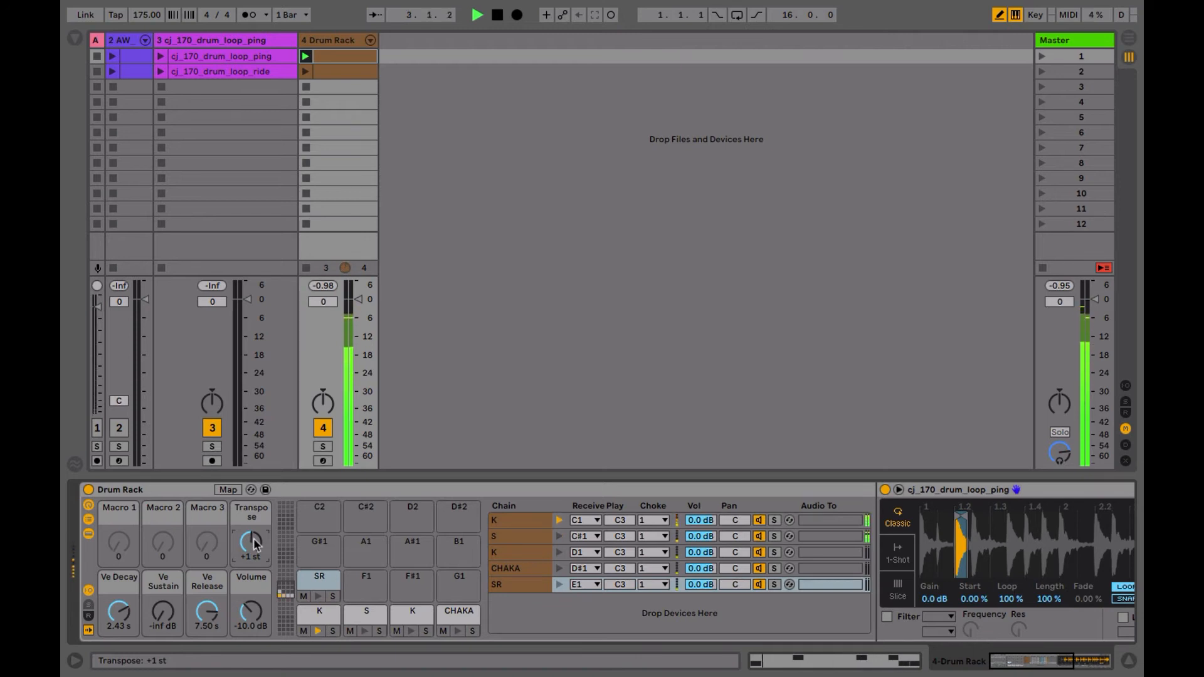
key(space)
drag(252, 539, 253, 543)
Step: Add an E1 SR note at 1.2.3 in the first Drum Rack clip and play the pattern
click(307, 573)
drag(585, 545, 586, 542)
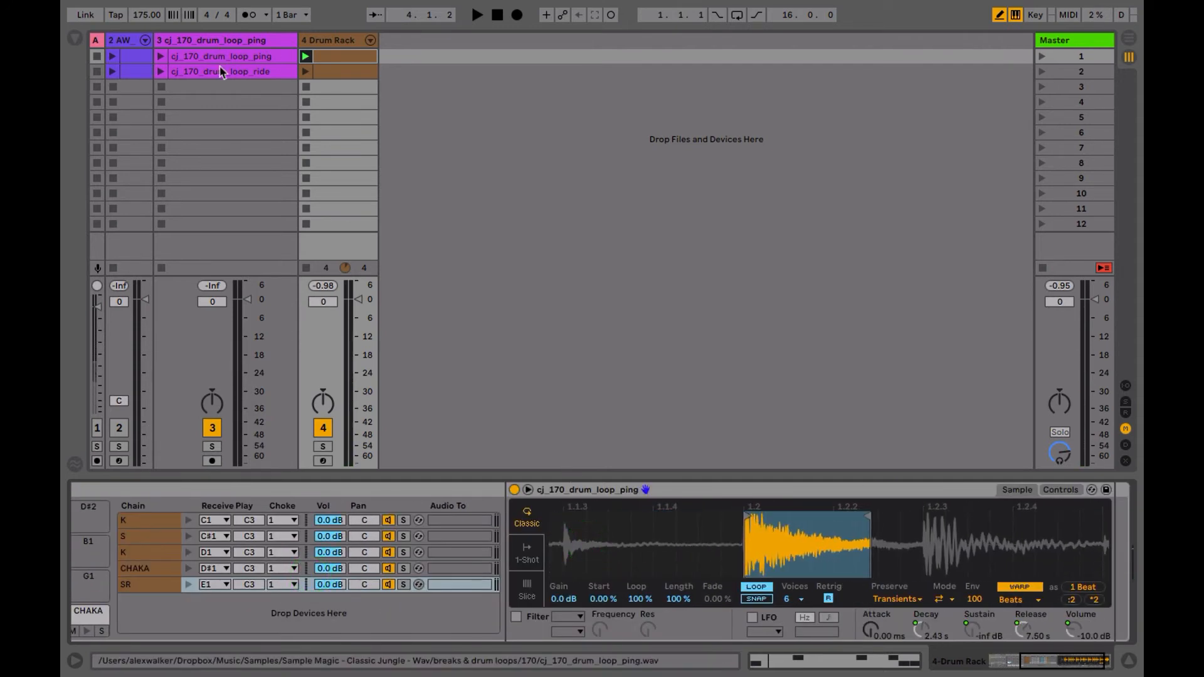
double_click(330, 62)
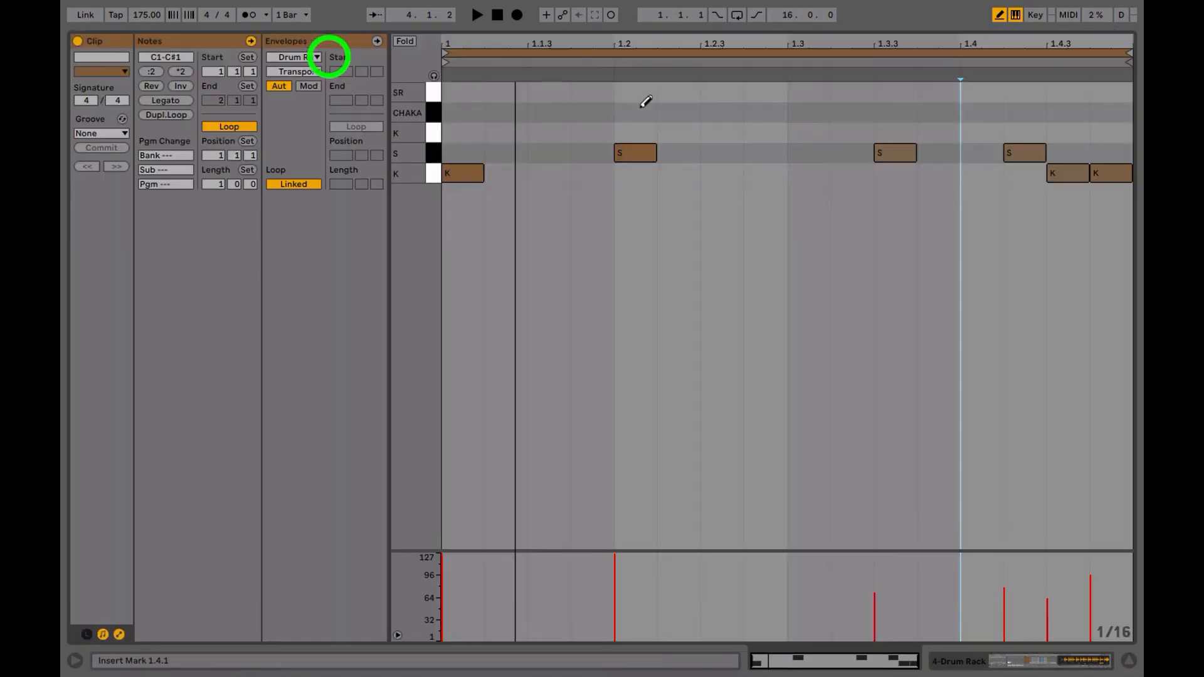
click(721, 92)
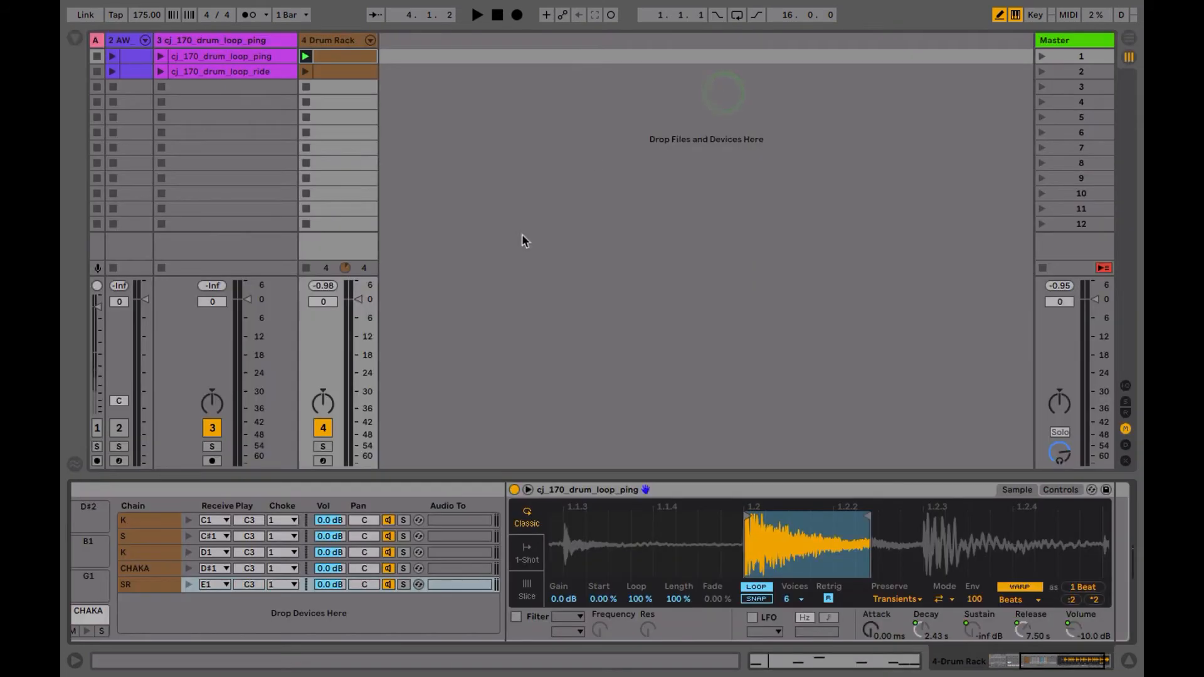
key(space)
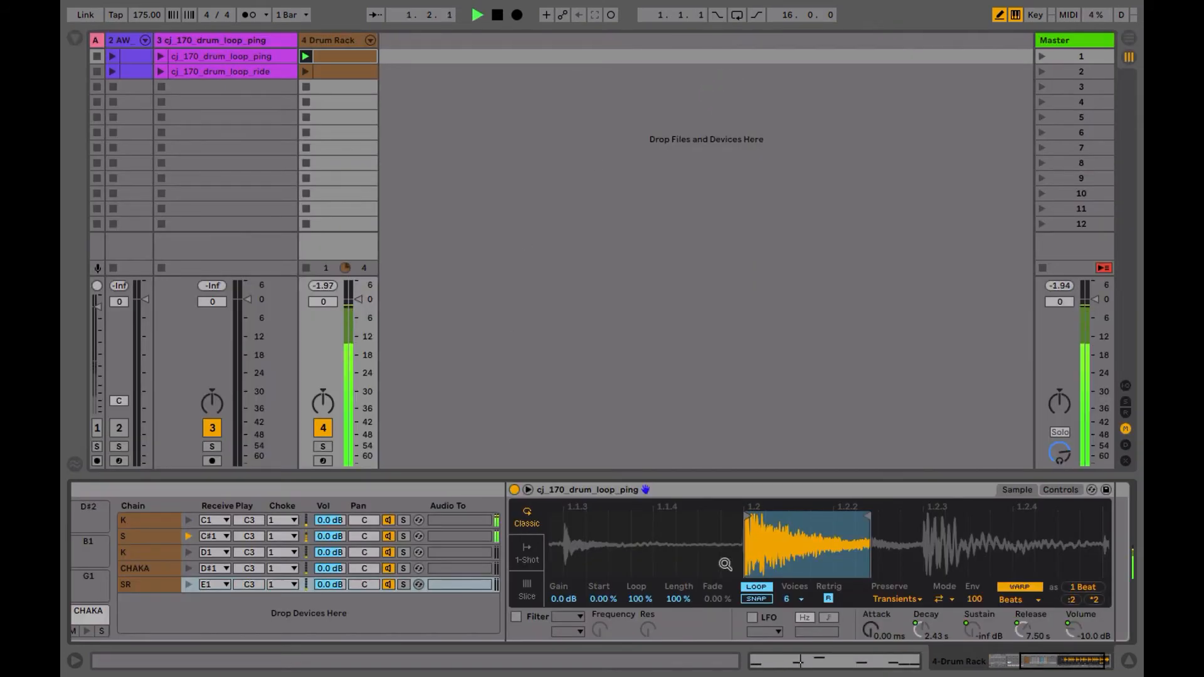
key(space)
Step: Fine-tune the end of the E1 SR pad's looped region to just before the 1.2.3 hit and audition it
mouse_move(854, 525)
mouse_down()
mouse_move(727, 525)
mouse_move(790, 516)
mouse_move(779, 535)
mouse_up()
mouse_move(836, 528)
mouse_down()
mouse_move(801, 515)
mouse_move(828, 525)
mouse_up()
drag(910, 544, 848, 545)
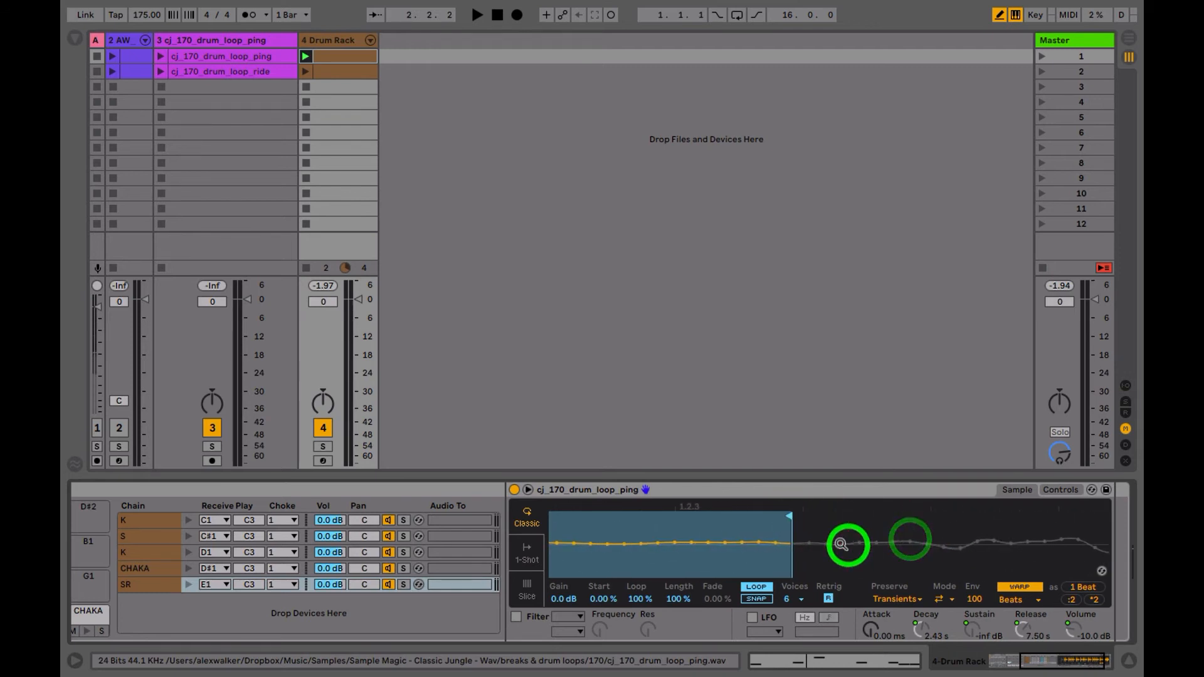
mouse_move(787, 517)
mouse_down()
mouse_move(588, 544)
mouse_move(612, 547)
mouse_up()
mouse_move(612, 547)
mouse_down()
mouse_move(753, 547)
mouse_move(723, 544)
mouse_up()
scroll(690, 609, right, 4)
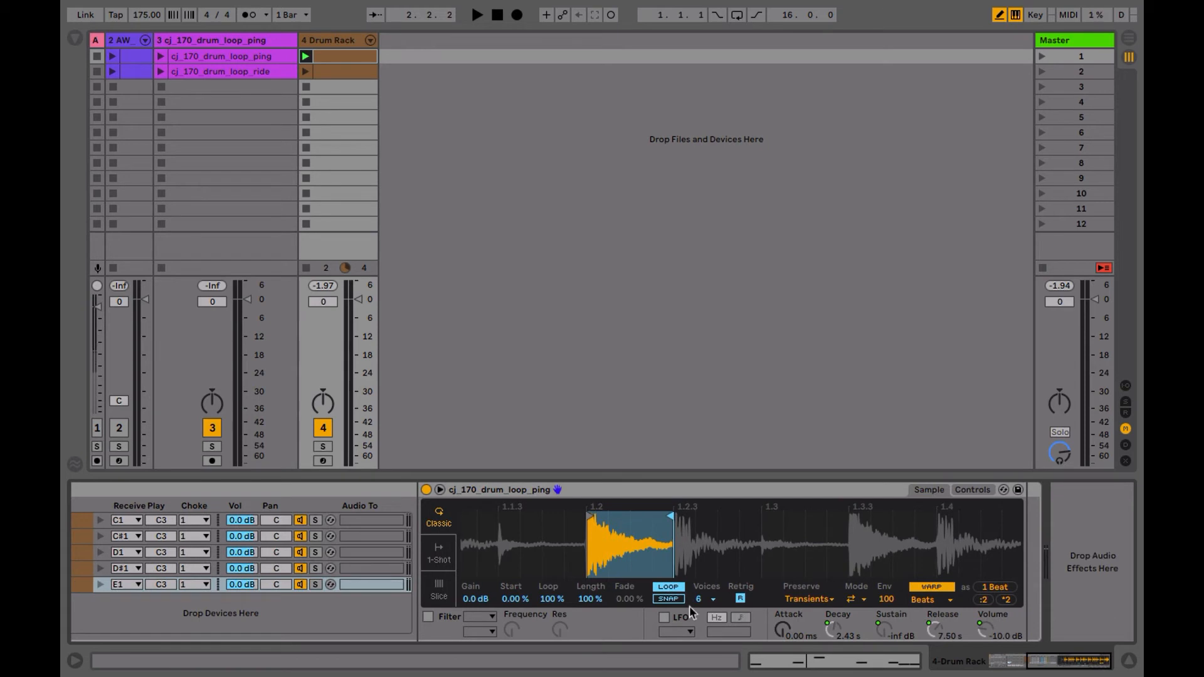
drag(615, 540, 588, 517)
scroll(775, 600, left, 5)
key(space)
scroll(775, 600, right, 1)
scroll(776, 600, right, 2)
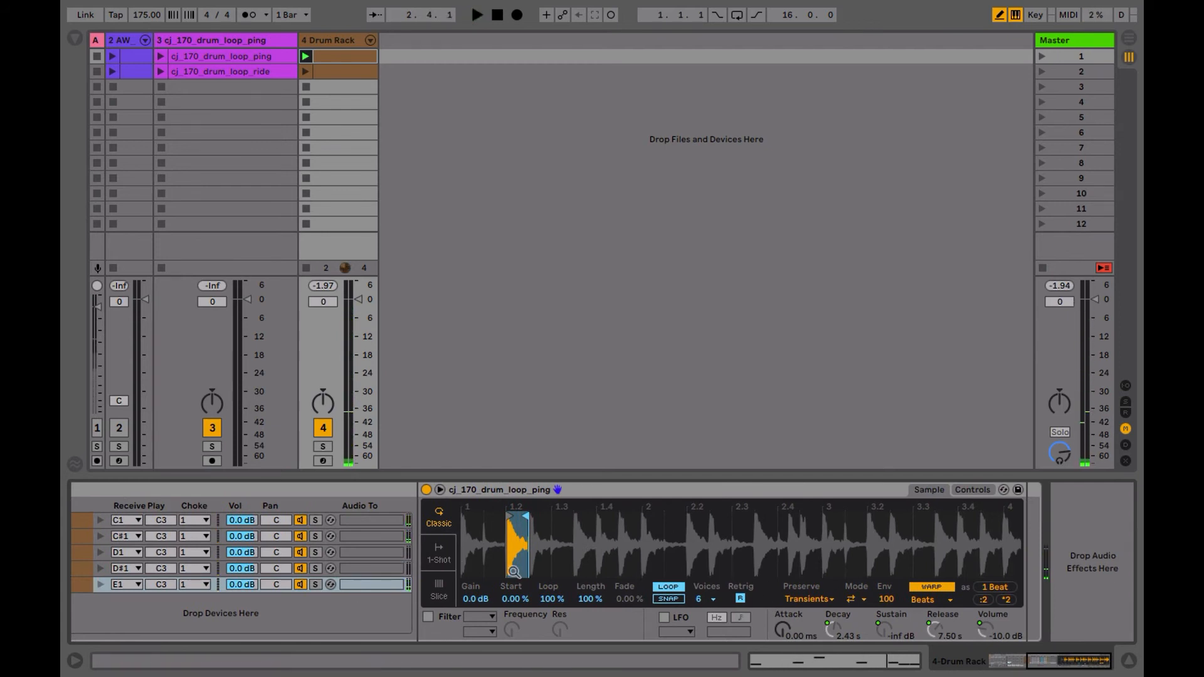
Step: Duplicate the E1 SR pad onto the F1 pad
scroll(391, 596, left, 5)
click(315, 589)
drag(315, 590, 355, 588)
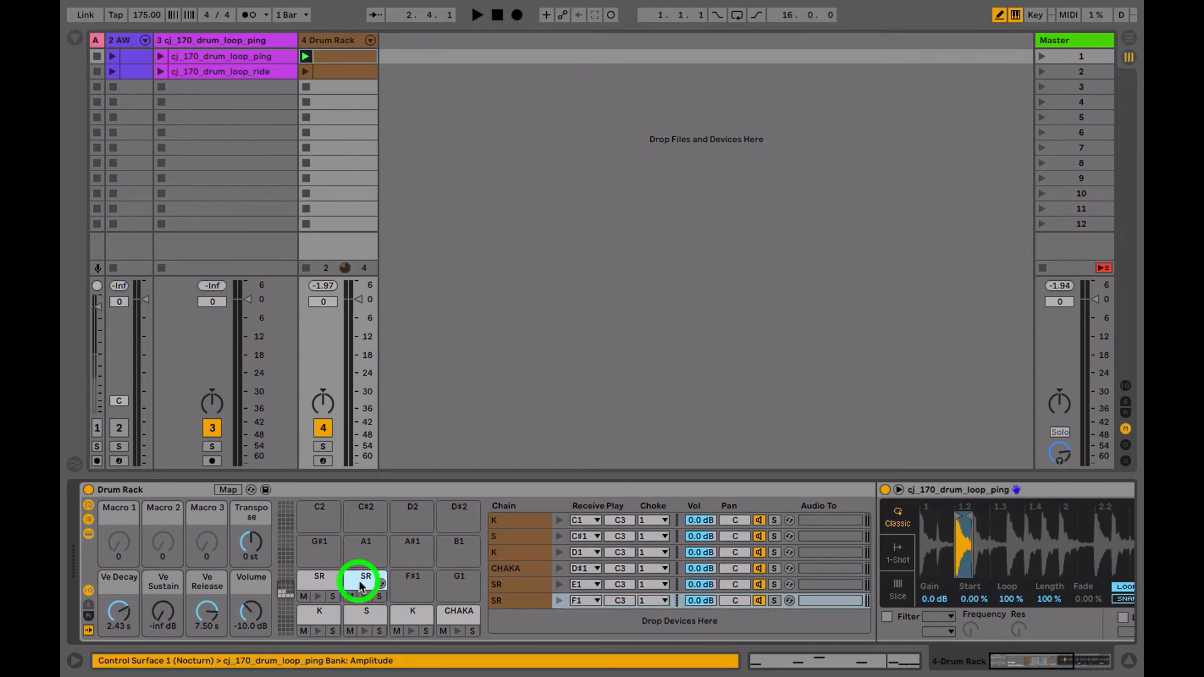
Step: Add an F1 SR note at 1.4 in the playing first clip and delete its S note in the last beat
key(space)
click(335, 57)
click(334, 57)
click(978, 91)
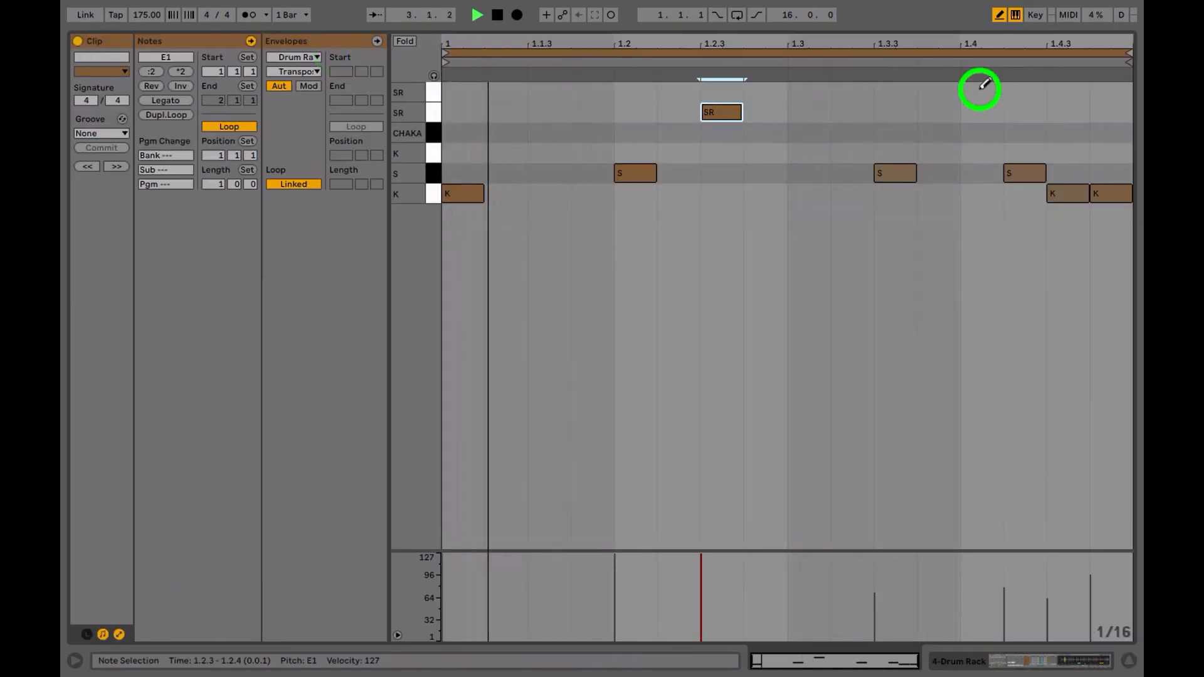
key(shift+Tab)
key(shift+Tab)
click(1026, 174)
key(shift+Tab)
Step: Shorten the F1 SR pad's looped region to end near 1.2.2 and delete the clip's K notes at 1.4.3 and 1.4.4
drag(723, 540, 724, 570)
drag(1011, 517, 868, 536)
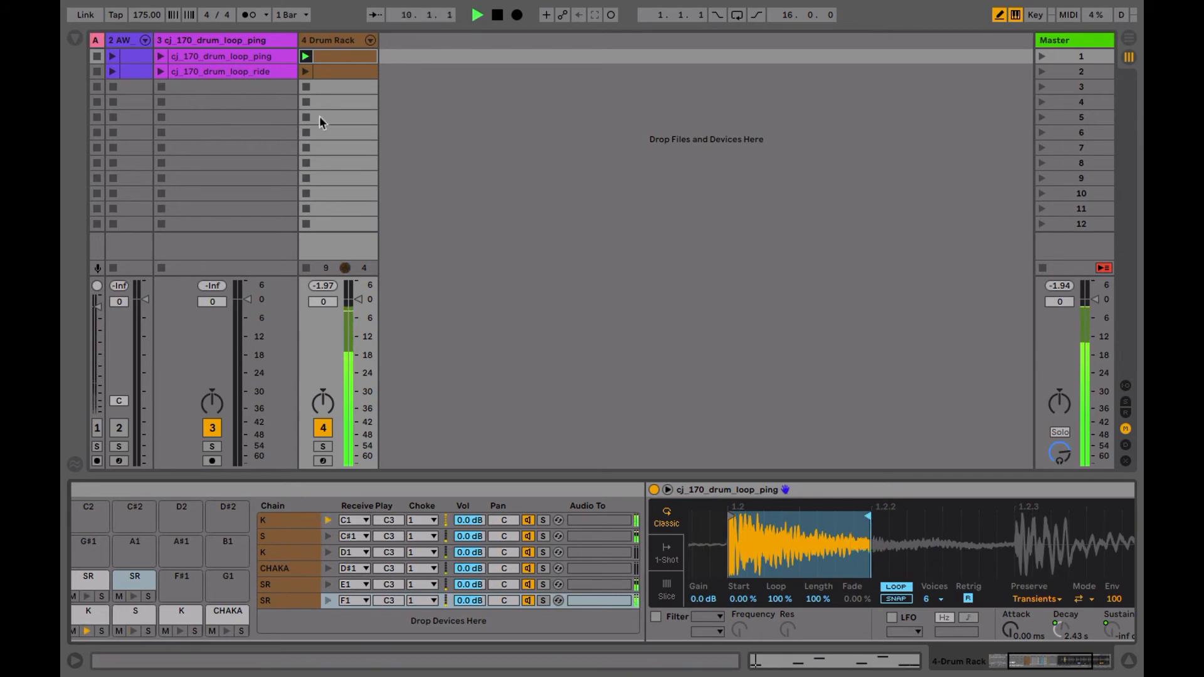
double_click(328, 52)
click(1068, 190)
click(1116, 194)
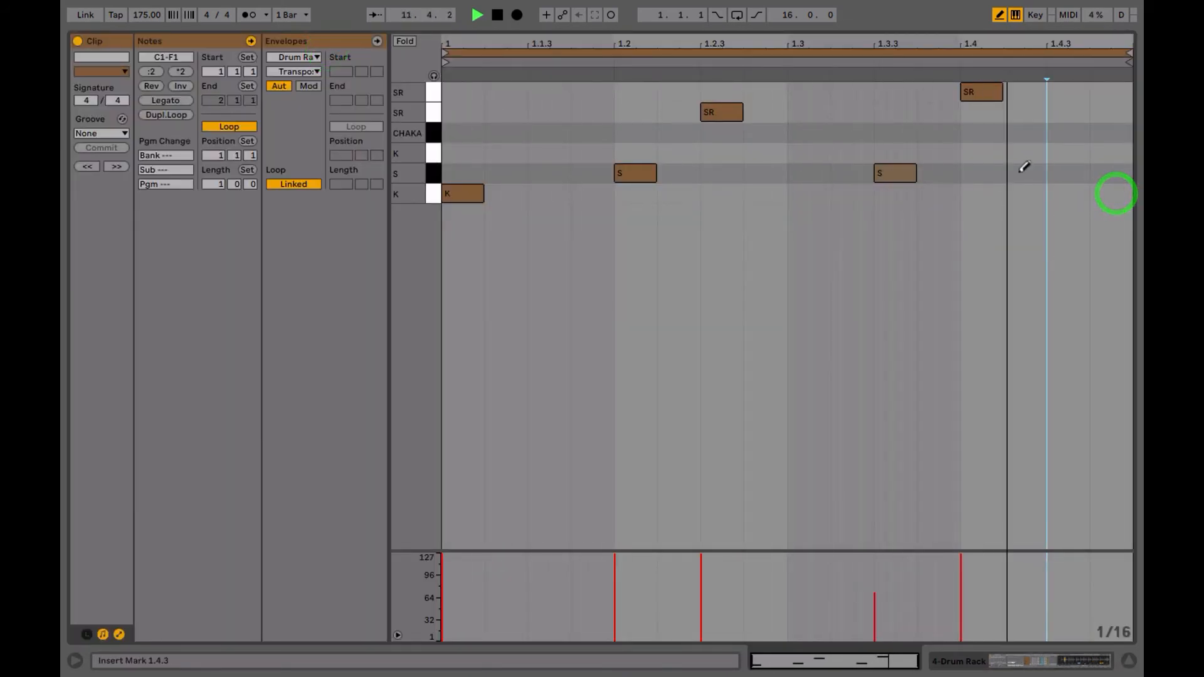
key(shift+Tab)
Step: Shorten the F1 SR pad's looped region further to a faster stutter while auditioning the pattern
drag(817, 532, 756, 538)
click(1010, 533)
mouse_move(691, 569)
mouse_down()
mouse_move(701, 548)
mouse_move(698, 565)
mouse_move(768, 551)
mouse_move(768, 511)
mouse_move(798, 534)
mouse_move(795, 520)
mouse_move(783, 536)
mouse_move(774, 526)
mouse_up()
key(space)
drag(1018, 545, 1018, 535)
key(space)
drag(922, 532, 920, 531)
mouse_move(757, 520)
mouse_down()
mouse_move(803, 527)
mouse_move(756, 549)
mouse_up()
Step: Duplicate the F1 SR pad onto the F#1 pad
scroll(438, 628, left, 4)
scroll(435, 622, left, 2)
click(361, 583)
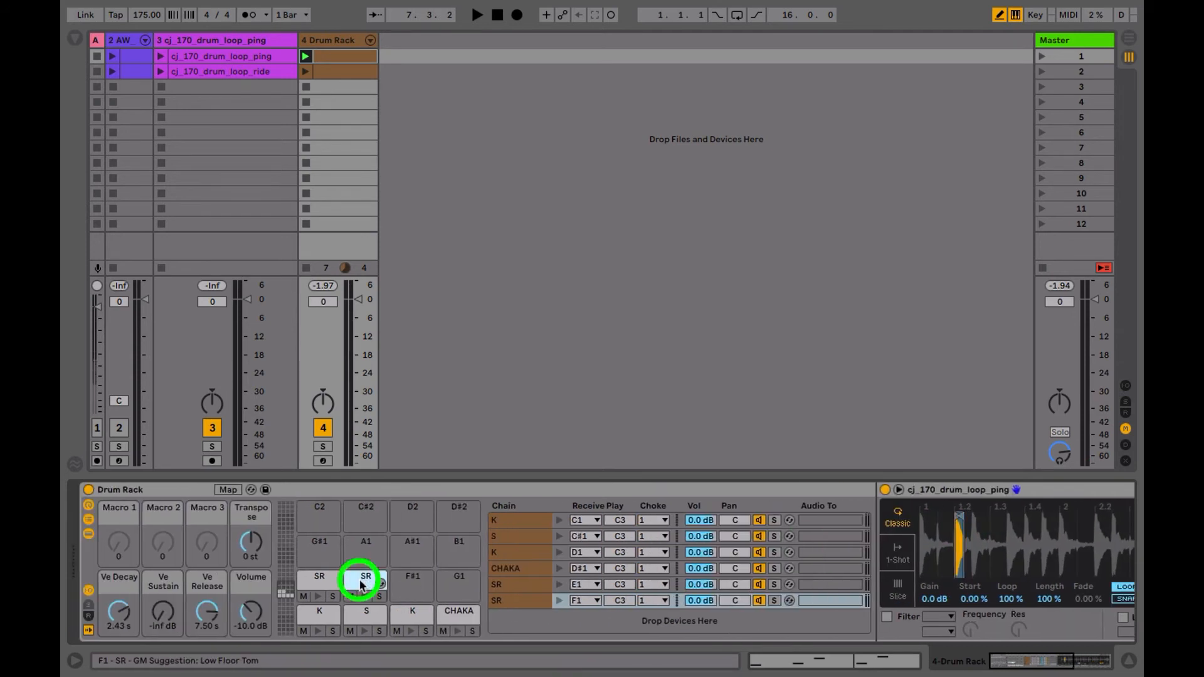
drag(361, 583, 411, 579)
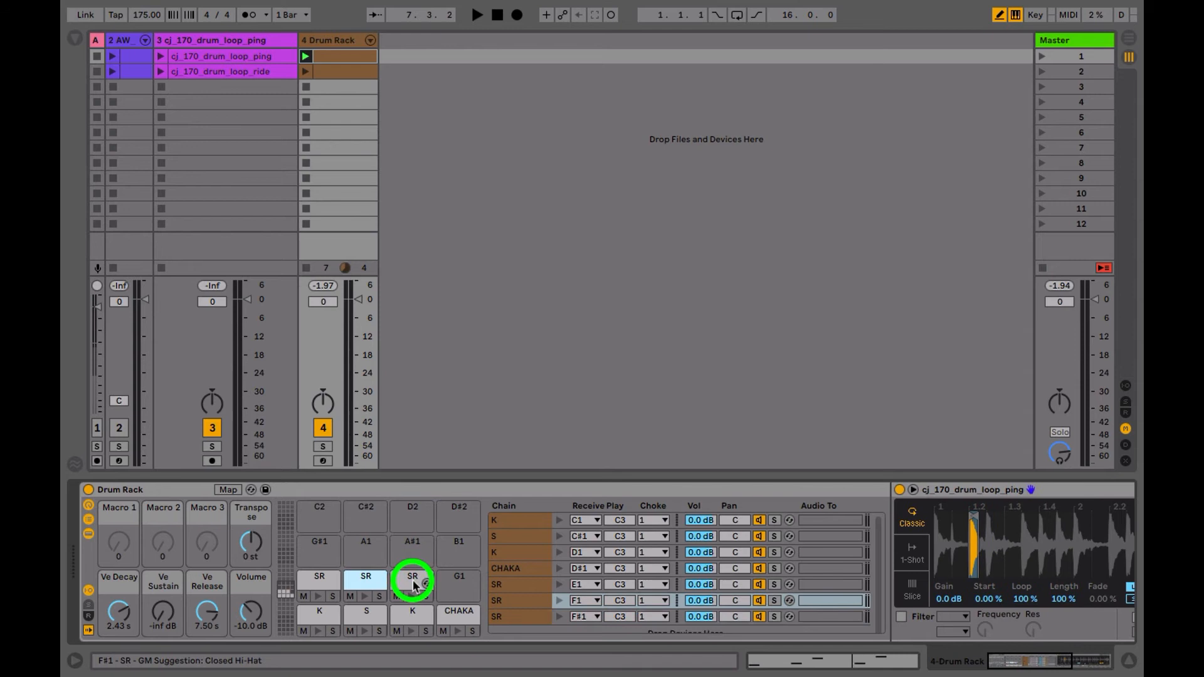
Step: Turn on the LFO in the F#1 SR pad's Simpler controls and set its volume modulation to 100 %
scroll(956, 596, right, 5)
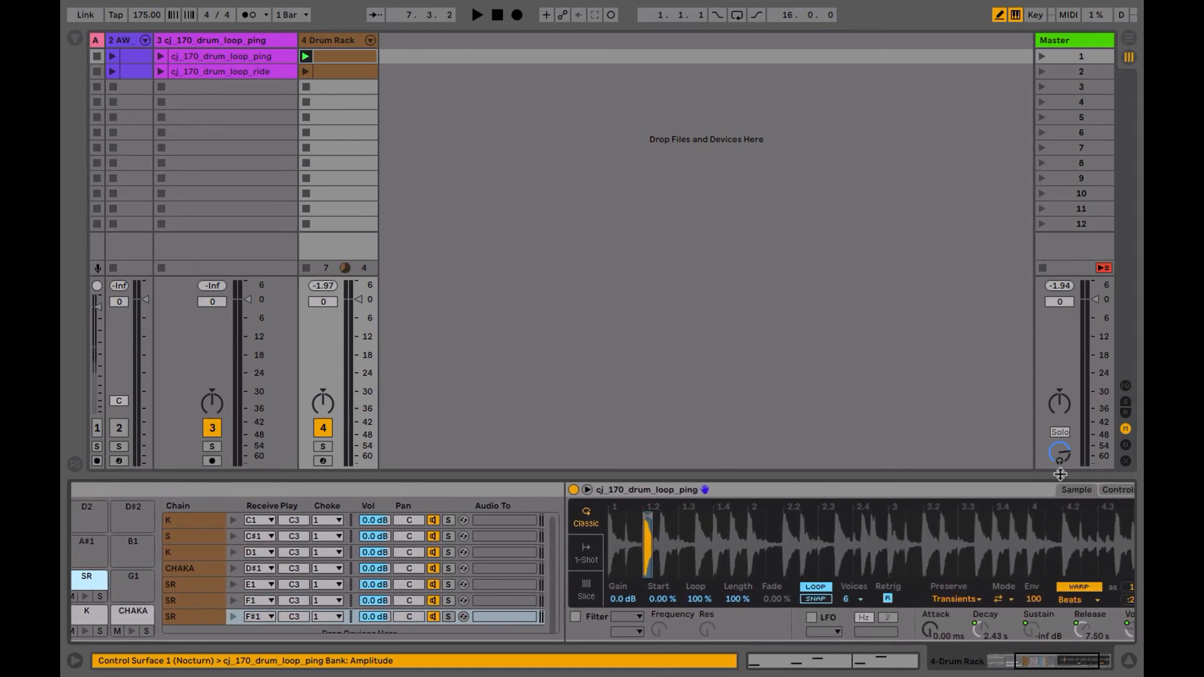
click(1109, 495)
click(811, 617)
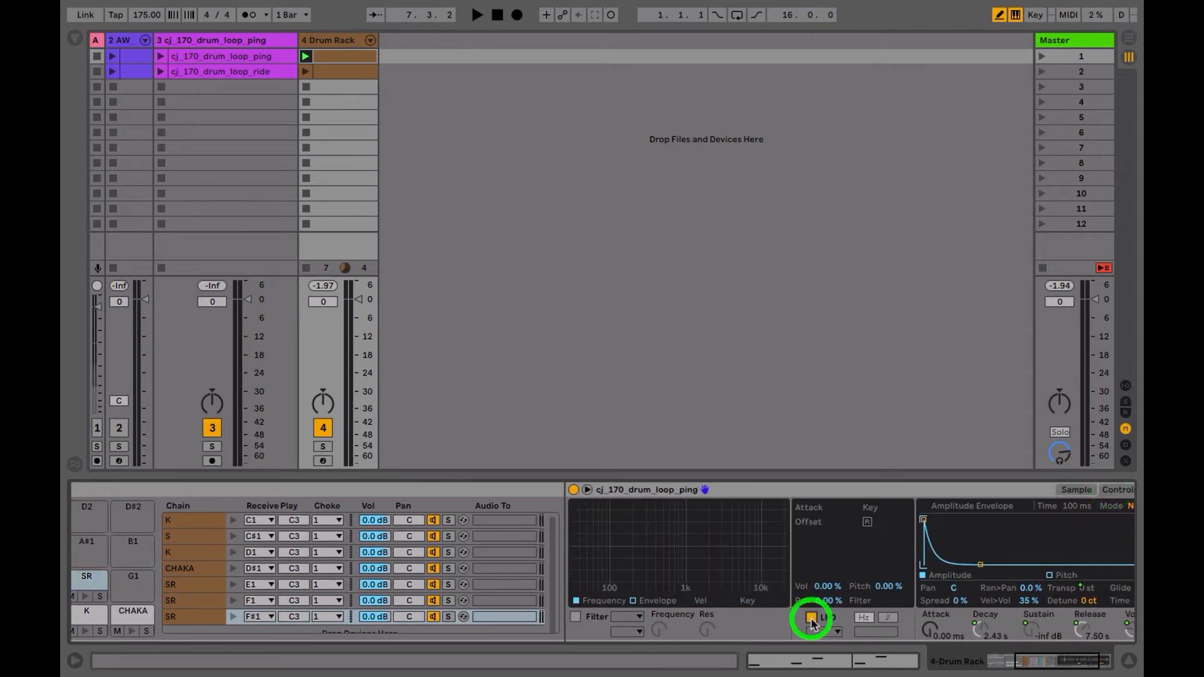
click(823, 585)
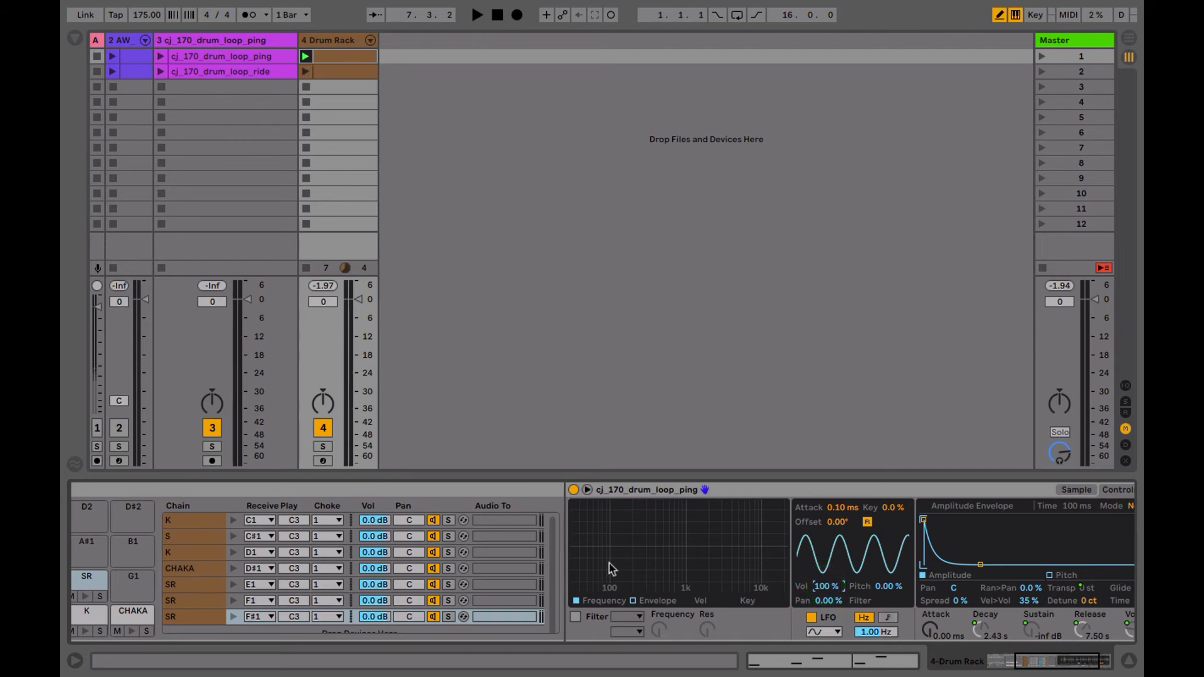
click(368, 586)
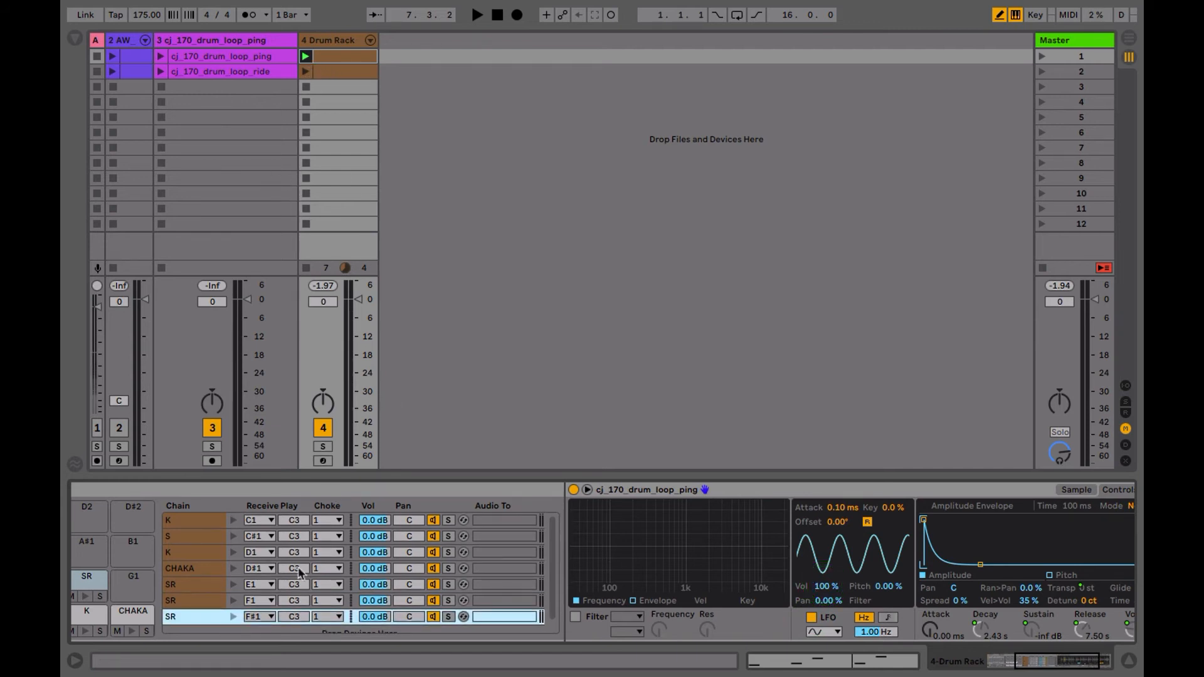
Step: Launch the second Drum Rack clip, add an F#1 SR note at 1.4, and select the F#1 pad
scroll(300, 572, left, 5)
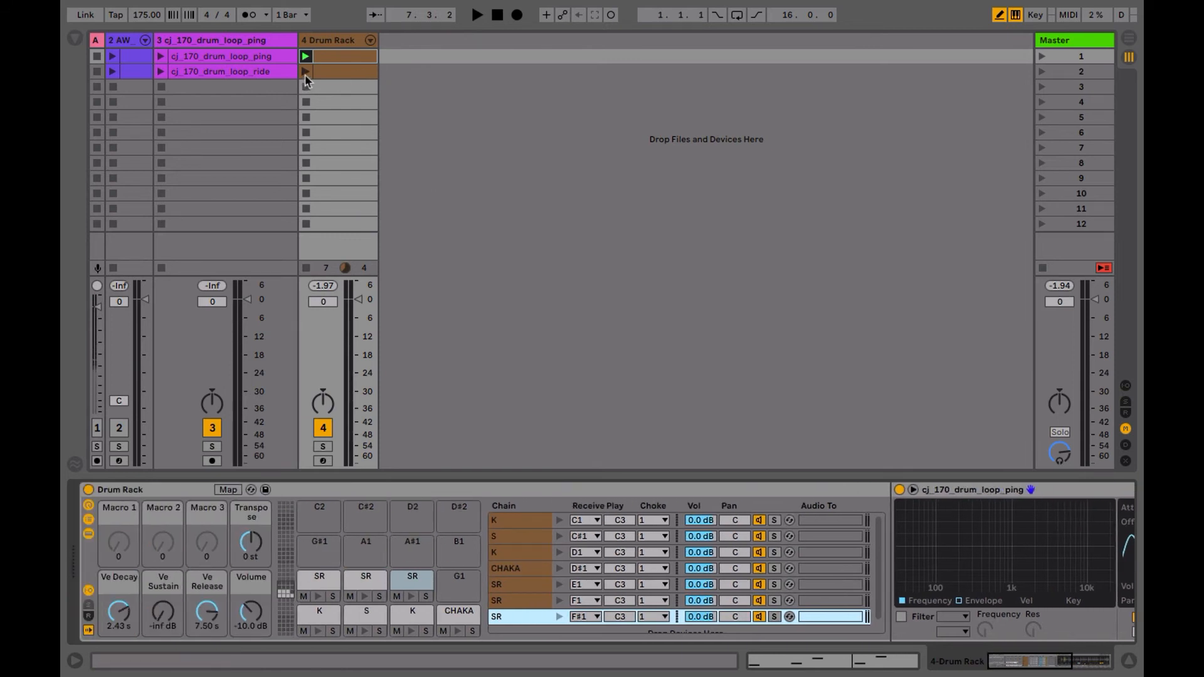
click(305, 71)
double_click(338, 71)
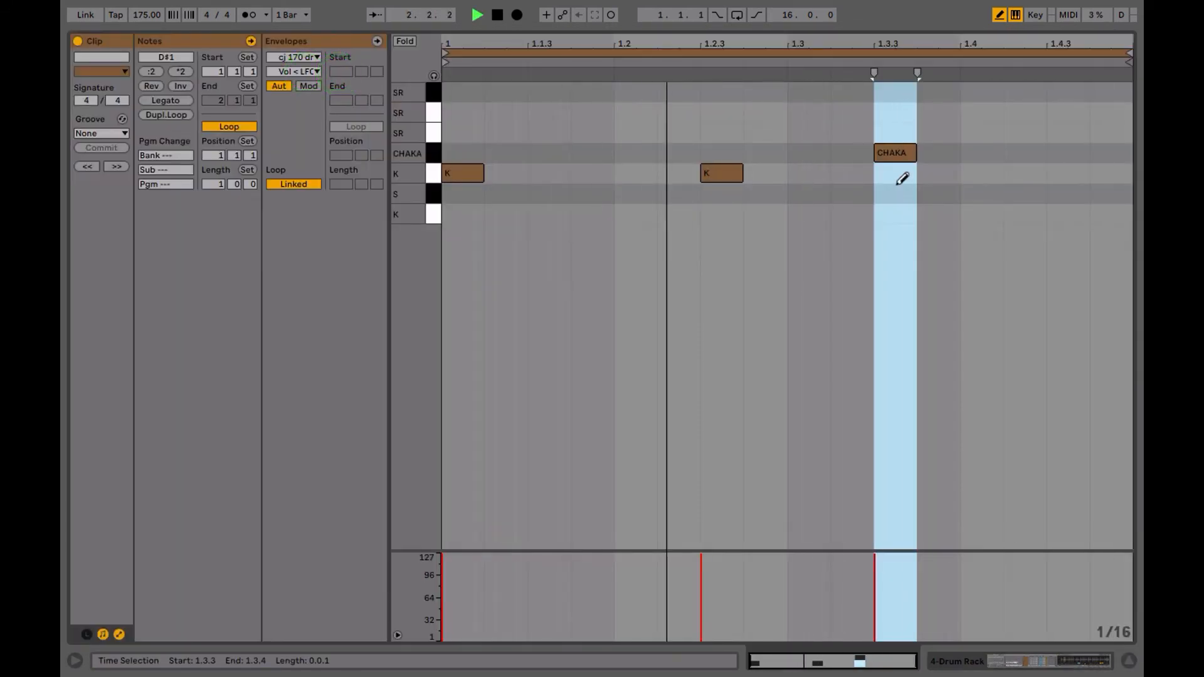
click(995, 93)
key(shift+Tab)
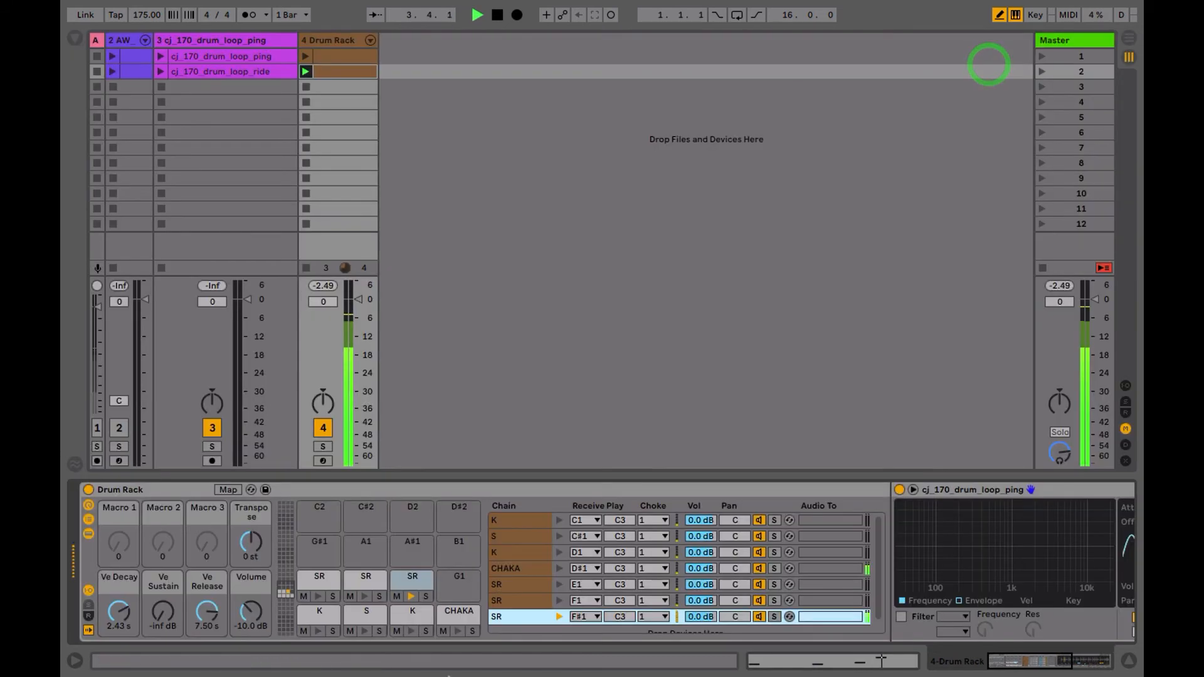
click(398, 577)
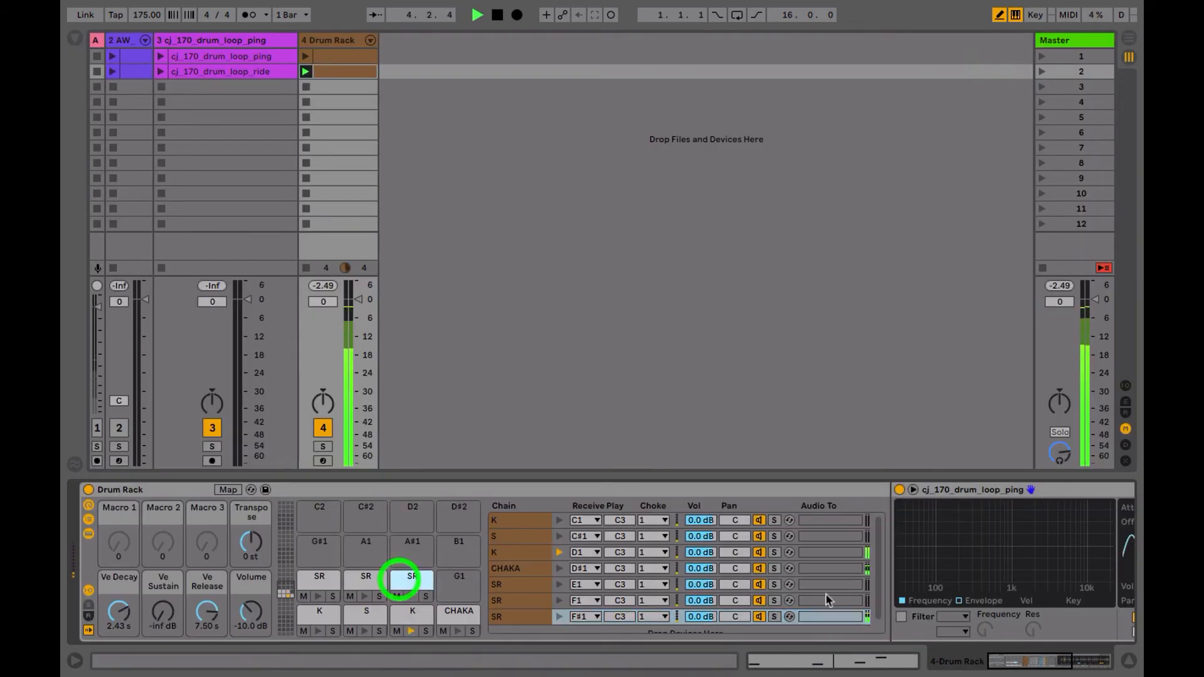
Step: Set the F#1 SR pad's LFO offset to 270°, keep the sine waveform, and start playback to audition it
click(934, 598)
click(921, 491)
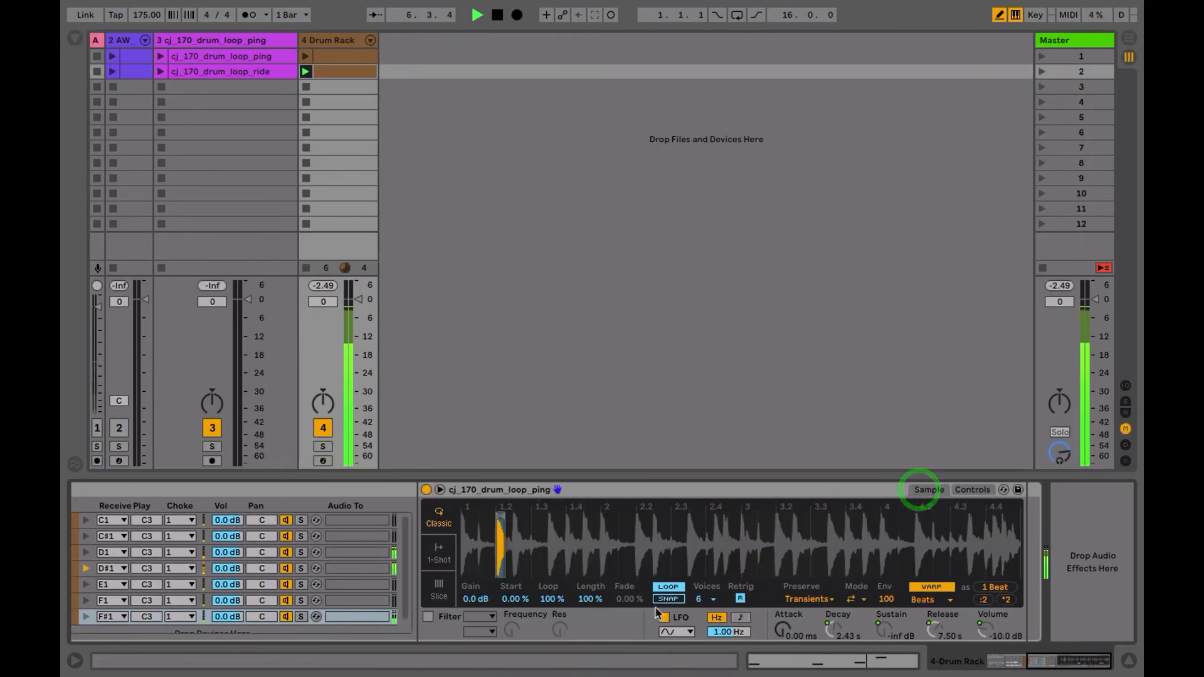
click(972, 490)
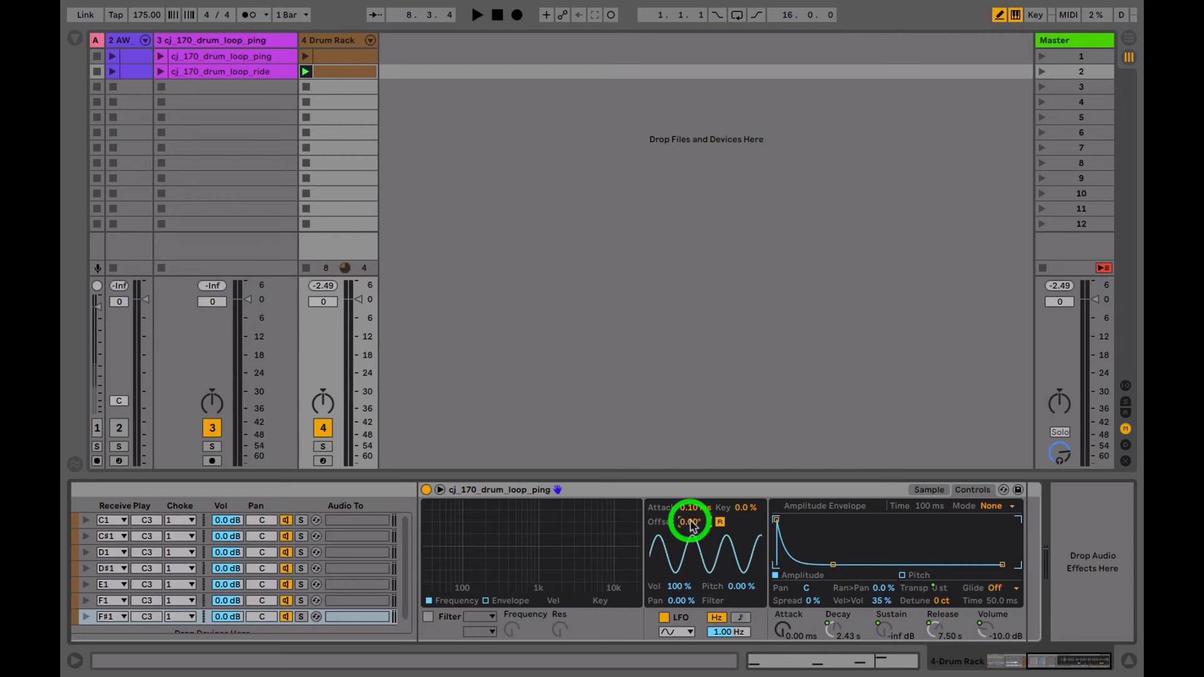
text(70)
key(Return)
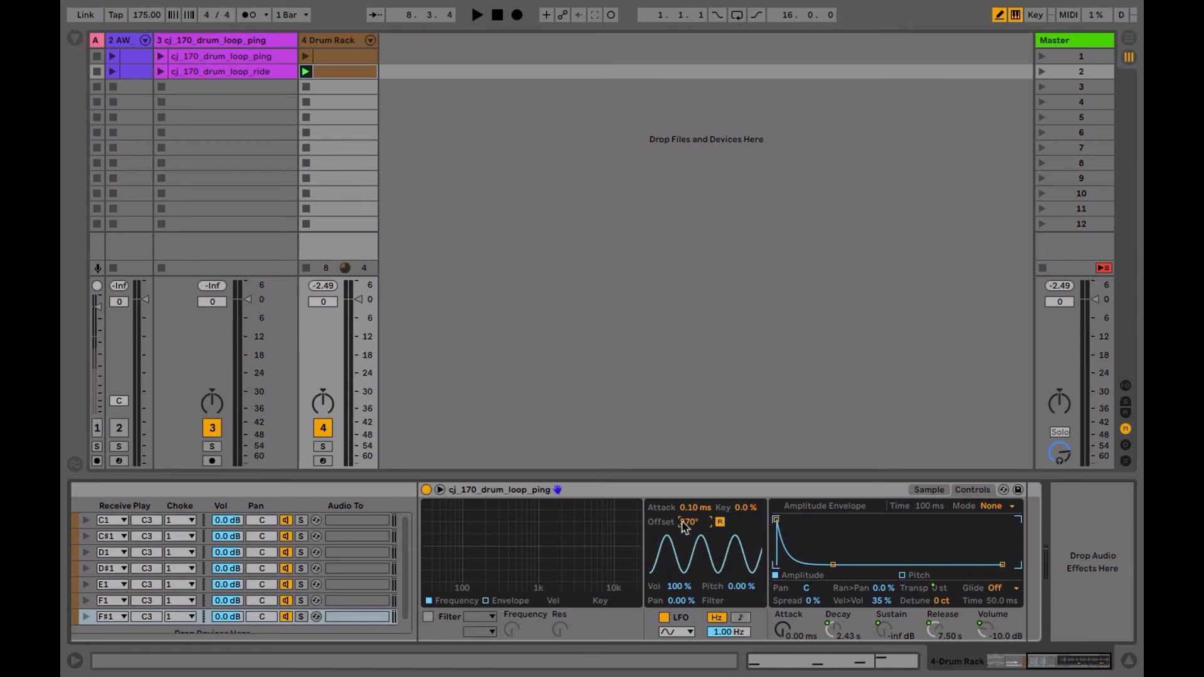
click(674, 633)
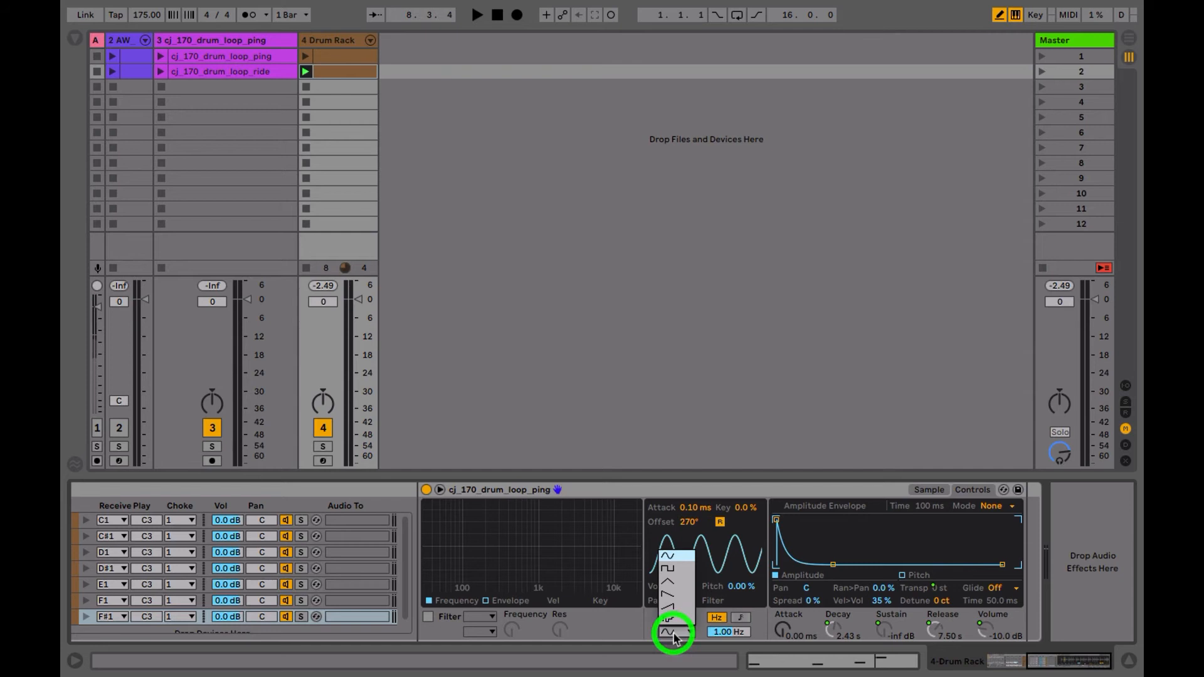
click(671, 554)
key(space)
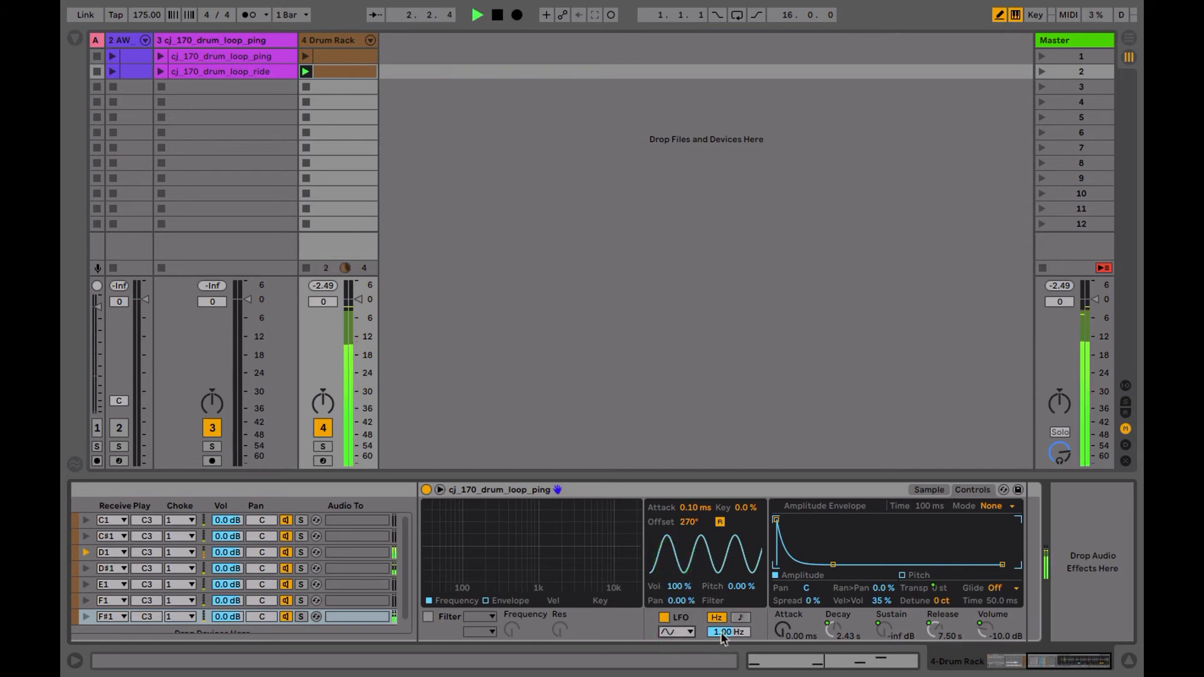
Step: Open the second Drum Rack clip's notes, move the CHAKA note from 1.3.3 to 1.3, and play the pattern
double_click(333, 72)
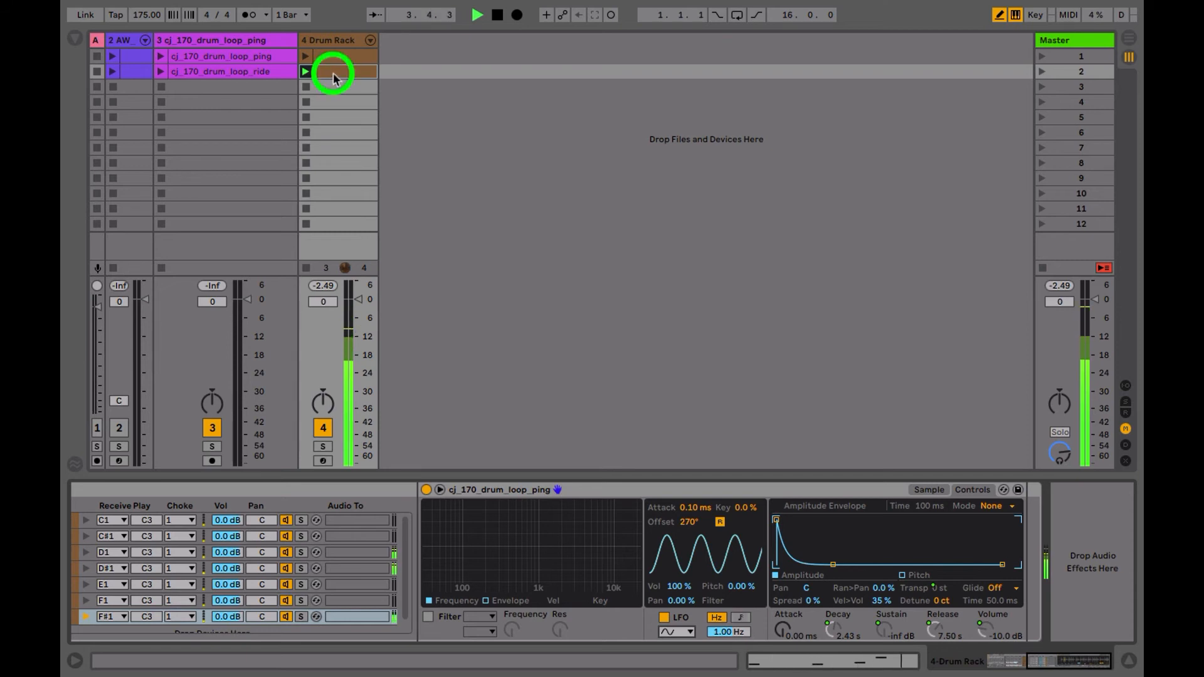
click(894, 152)
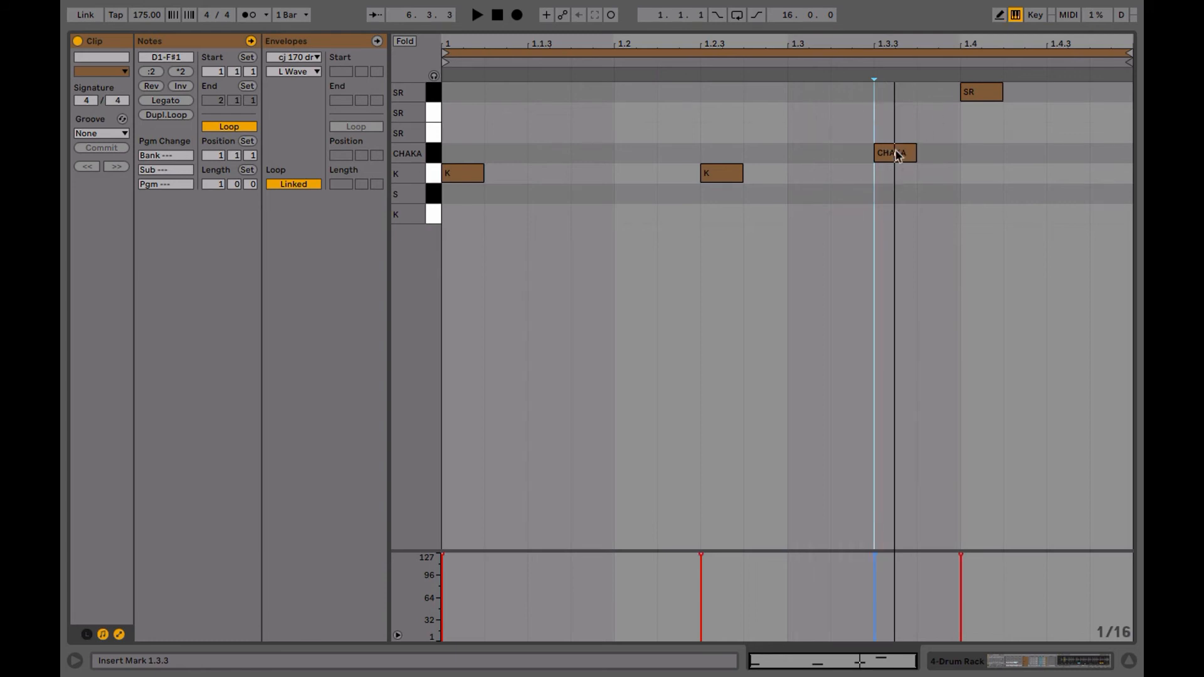
key(space)
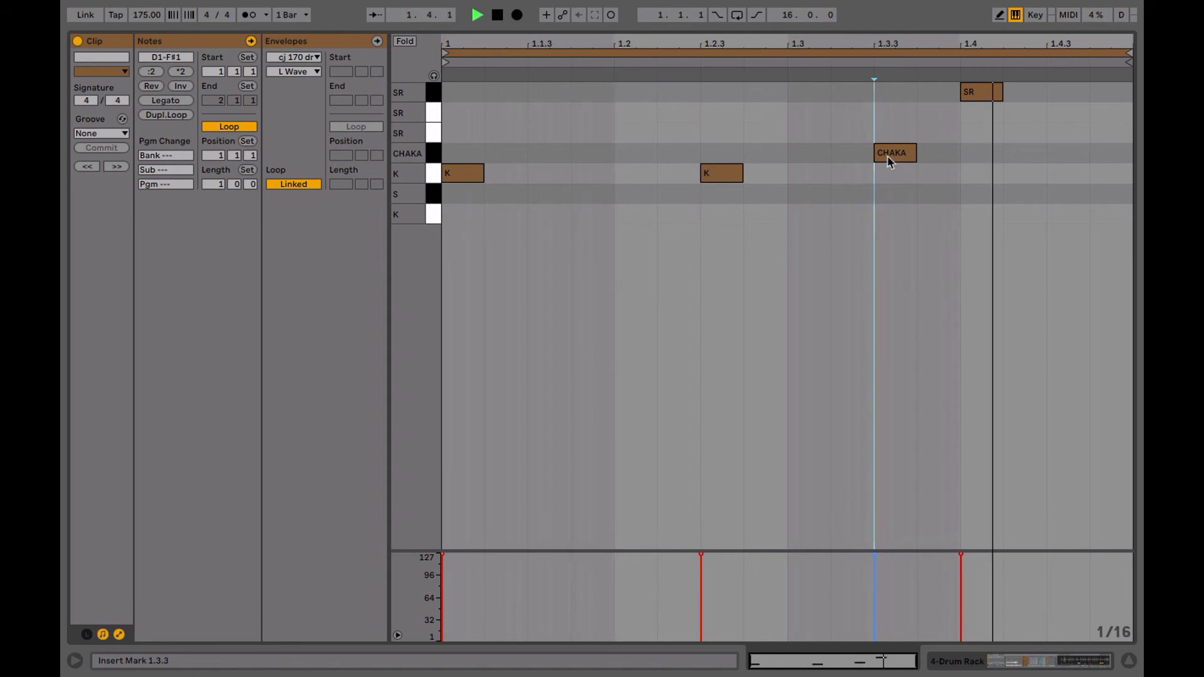
key(space)
click(887, 156)
key(Left)
key(Left)
key(space)
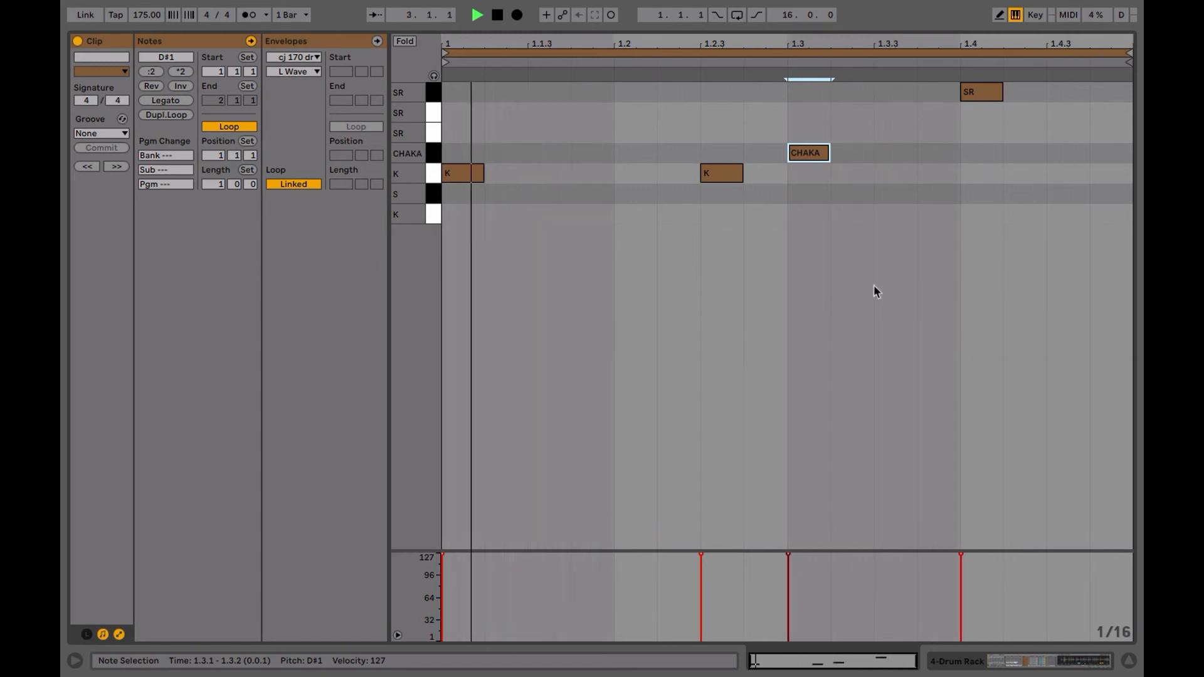
Step: Set the F#1 SR pad's LFO rate to 1.40 Hz and return to the second clip's notes
key(shift+Tab)
drag(727, 631, 728, 622)
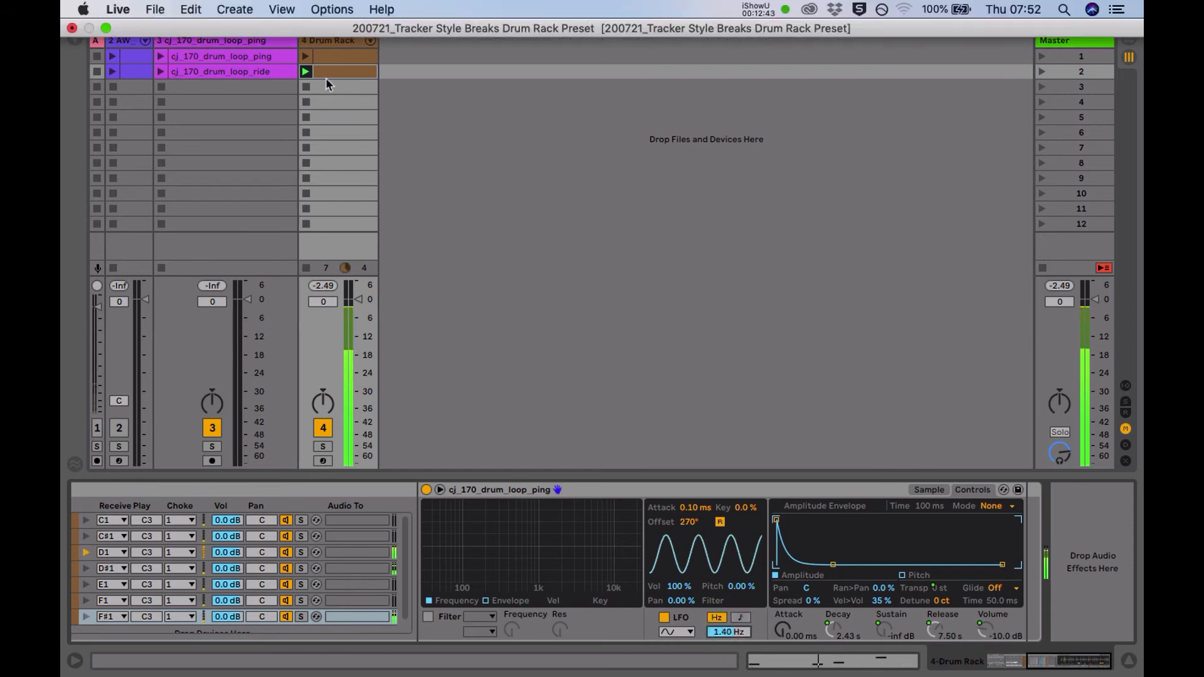
key(shift+Tab)
Step: Try an extra note at 1.3.4, shifted from the D1 K row to CHAKA, and remove it
key(b)
drag(932, 167, 930, 215)
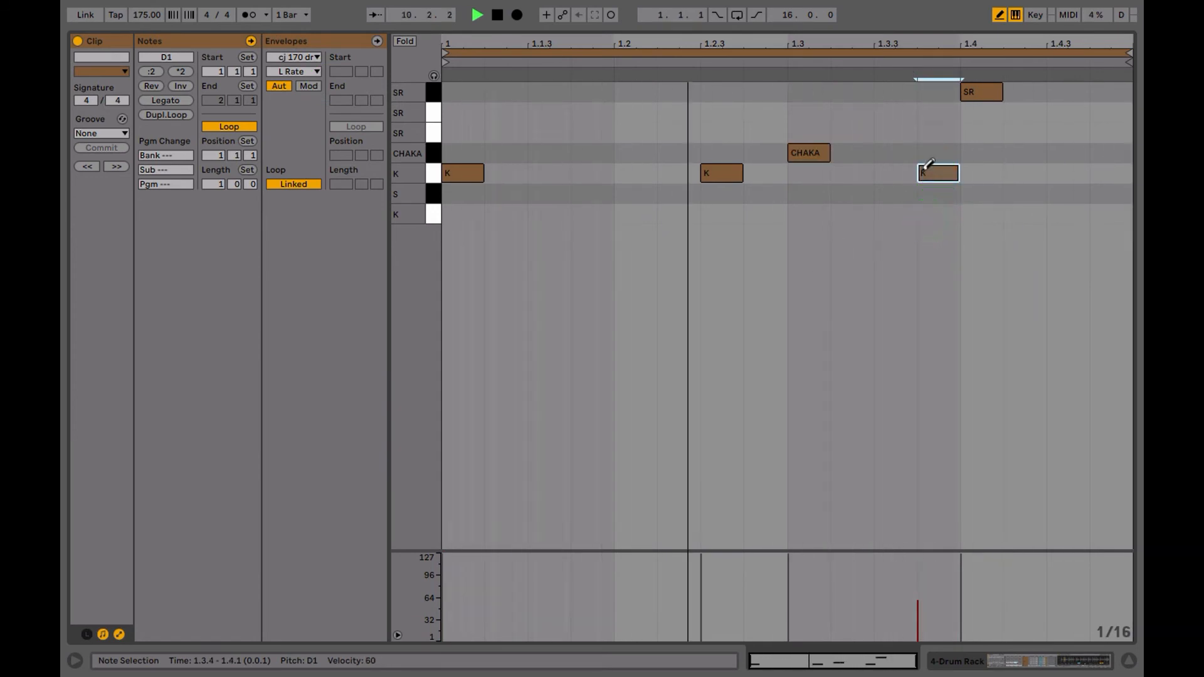
key(Up)
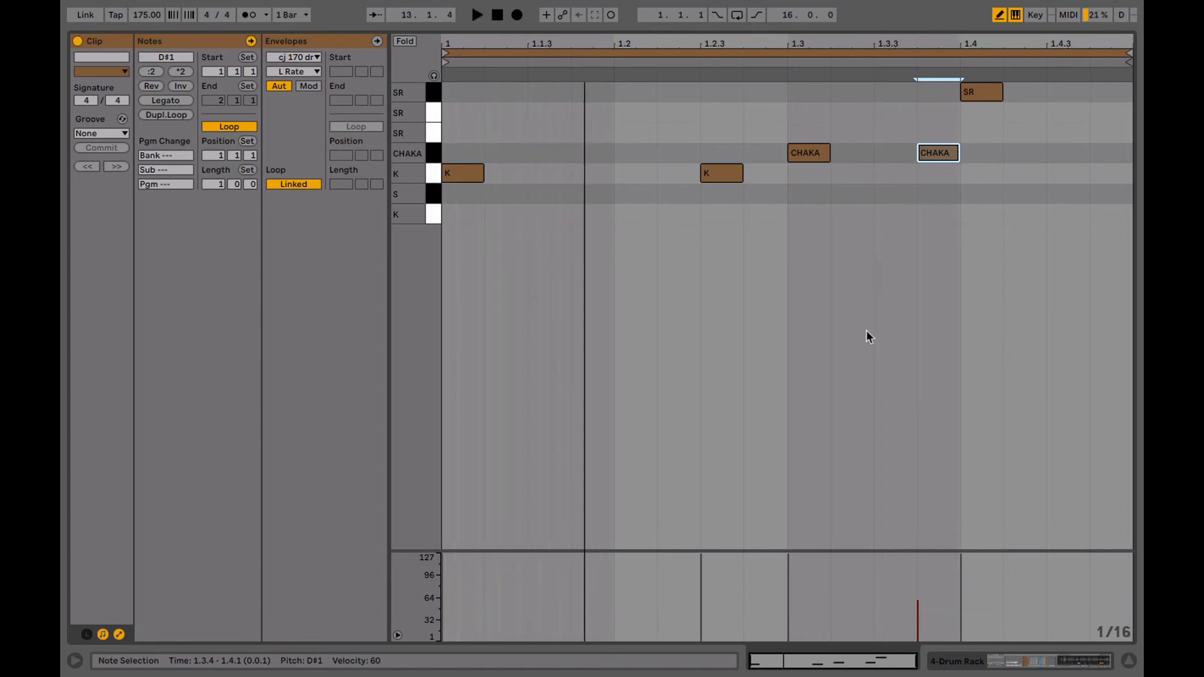
click(939, 152)
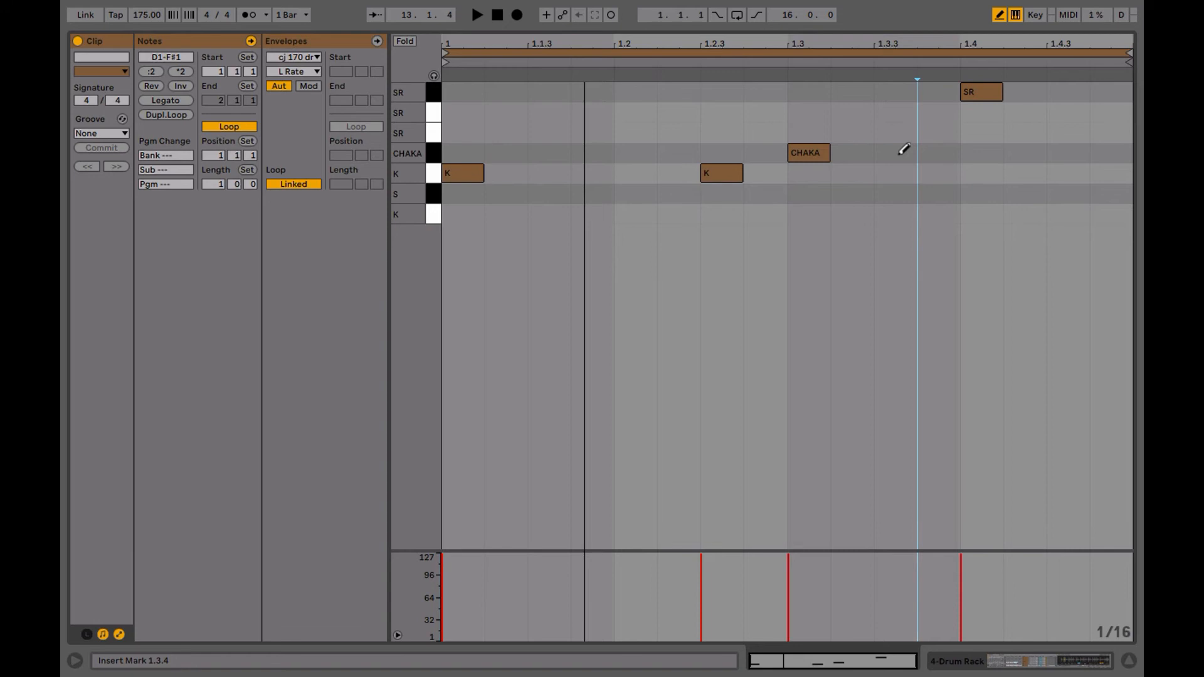
Step: Replace the CHAKA note at 1.3 with a D1 K note and play the pattern
click(806, 152)
click(800, 172)
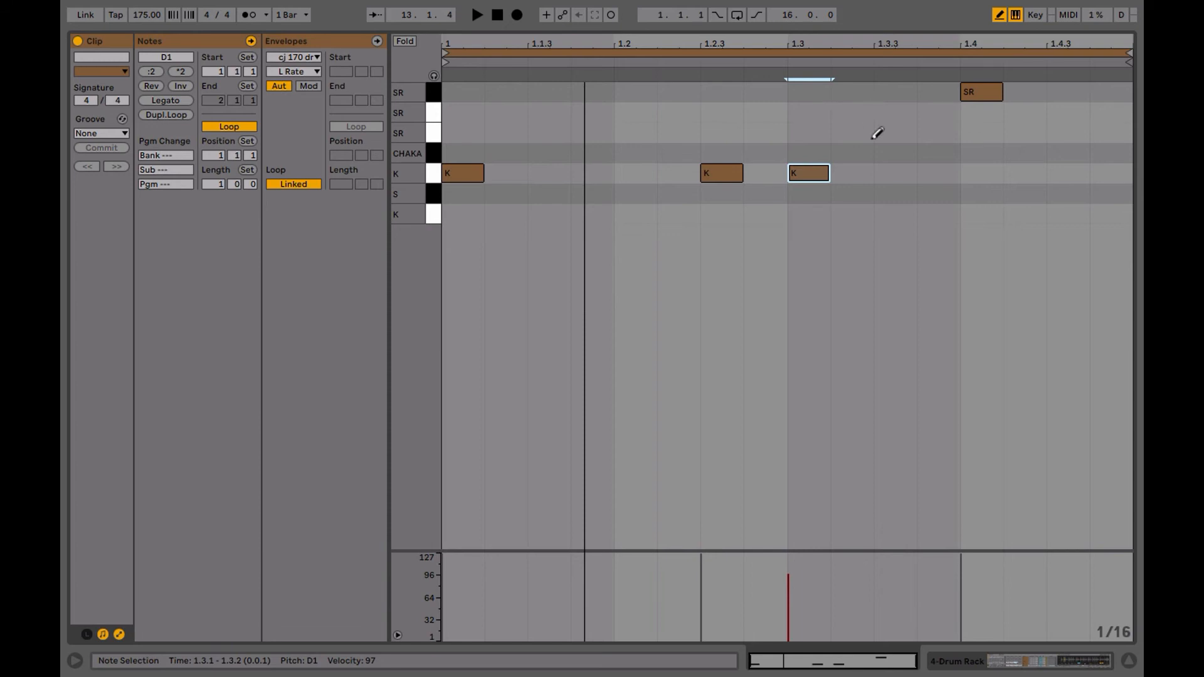
key(space)
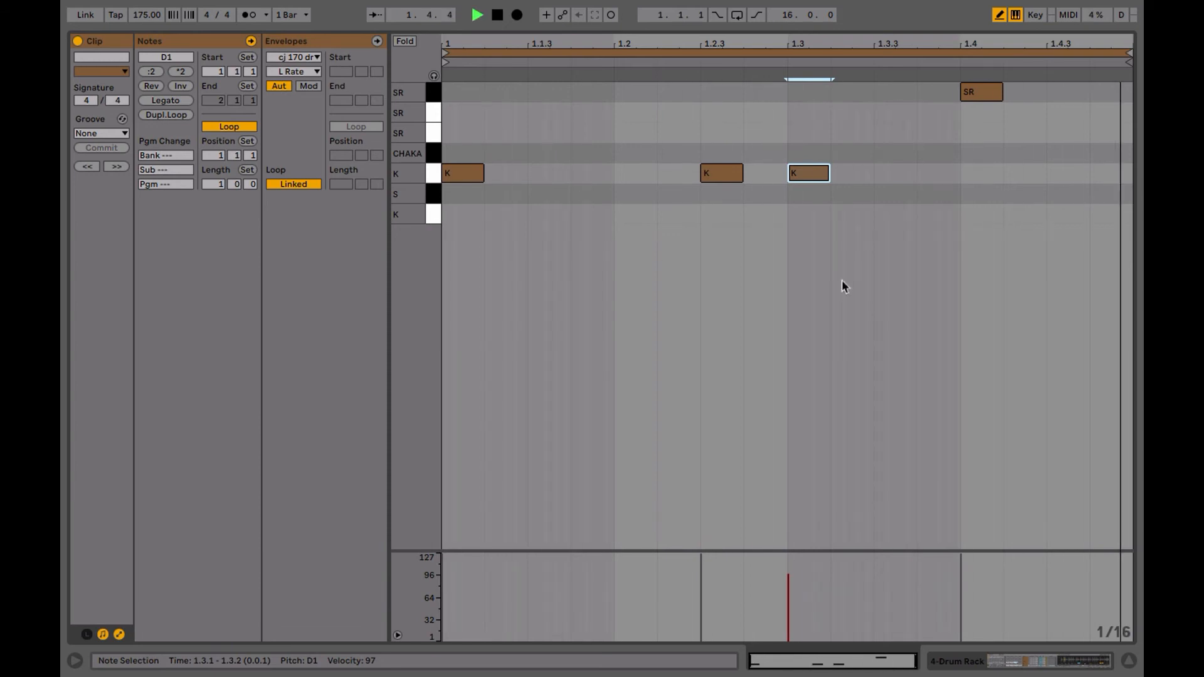
Step: Set the F#1 SR pad's LFO rate to 1.80 Hz and audition the pattern
key(shift+Tab)
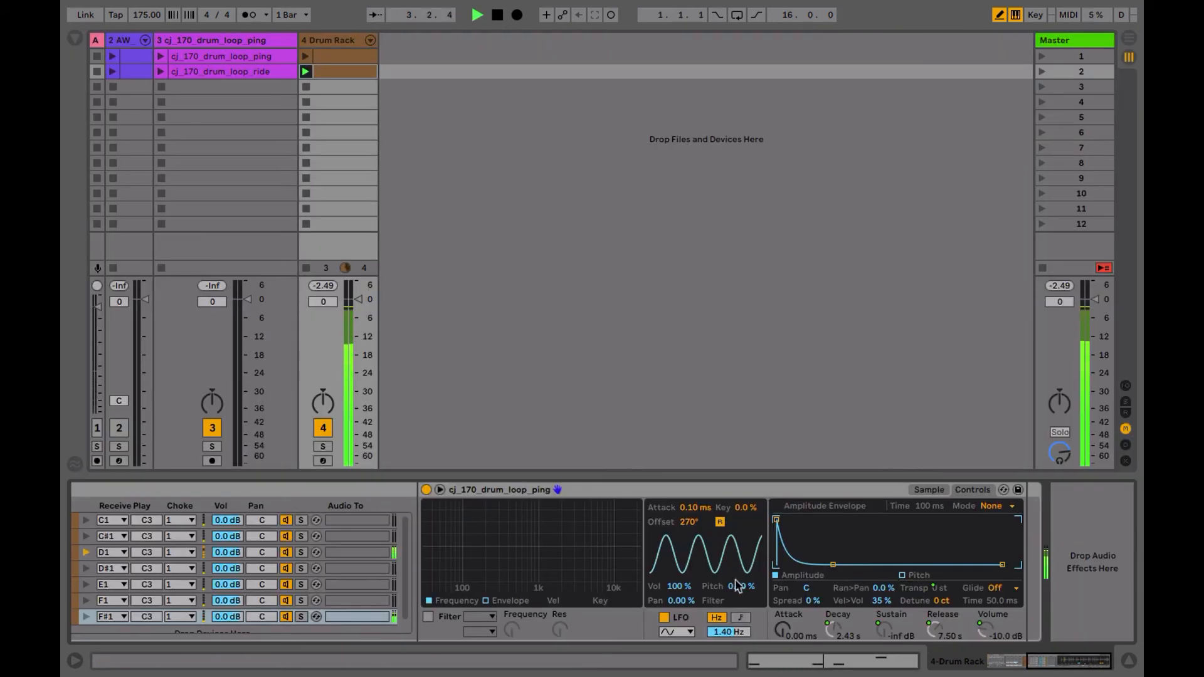
key(space)
mouse_move(721, 631)
mouse_down()
mouse_move(721, 614)
mouse_move(718, 635)
mouse_up()
key(space)
Step: Try the F#1 SR pad's LFO offset at 340° and set it back to 270° during playback
scroll(444, 573, left, 5)
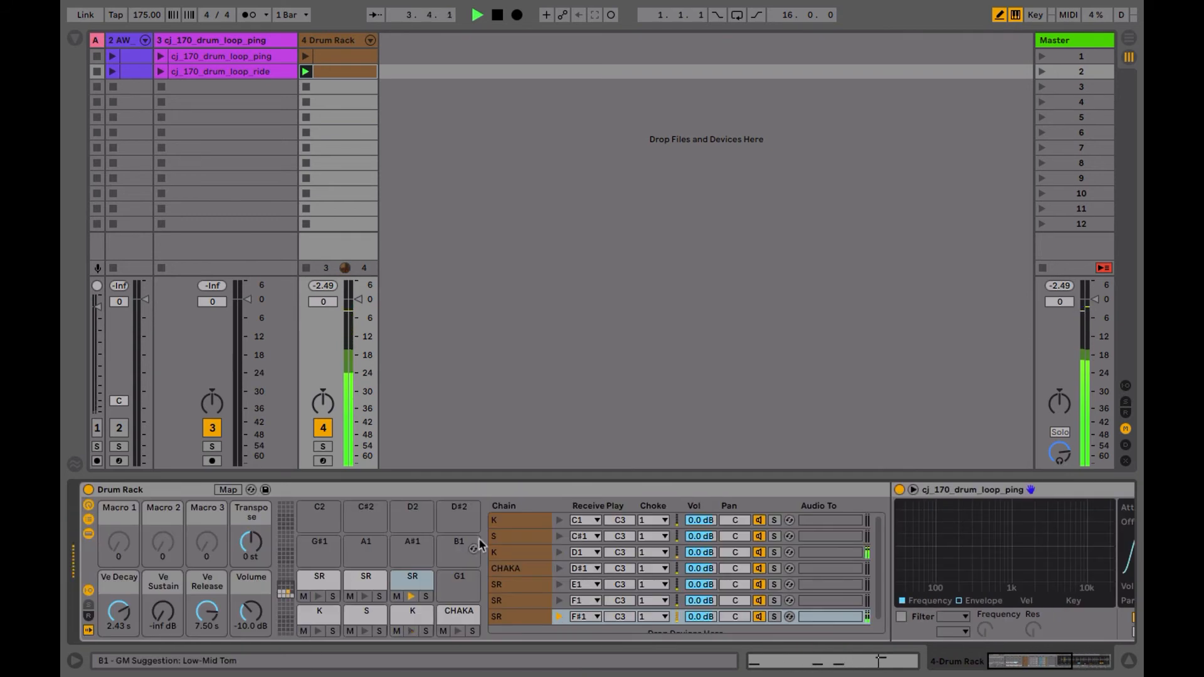
click(412, 580)
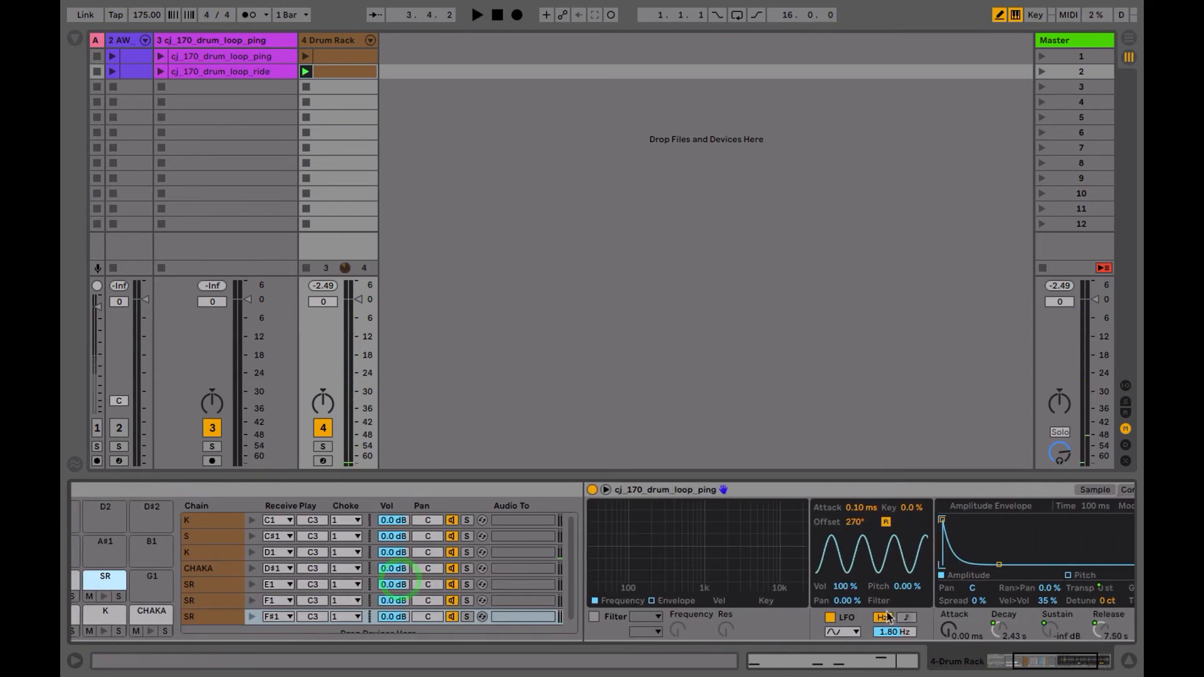
click(851, 524)
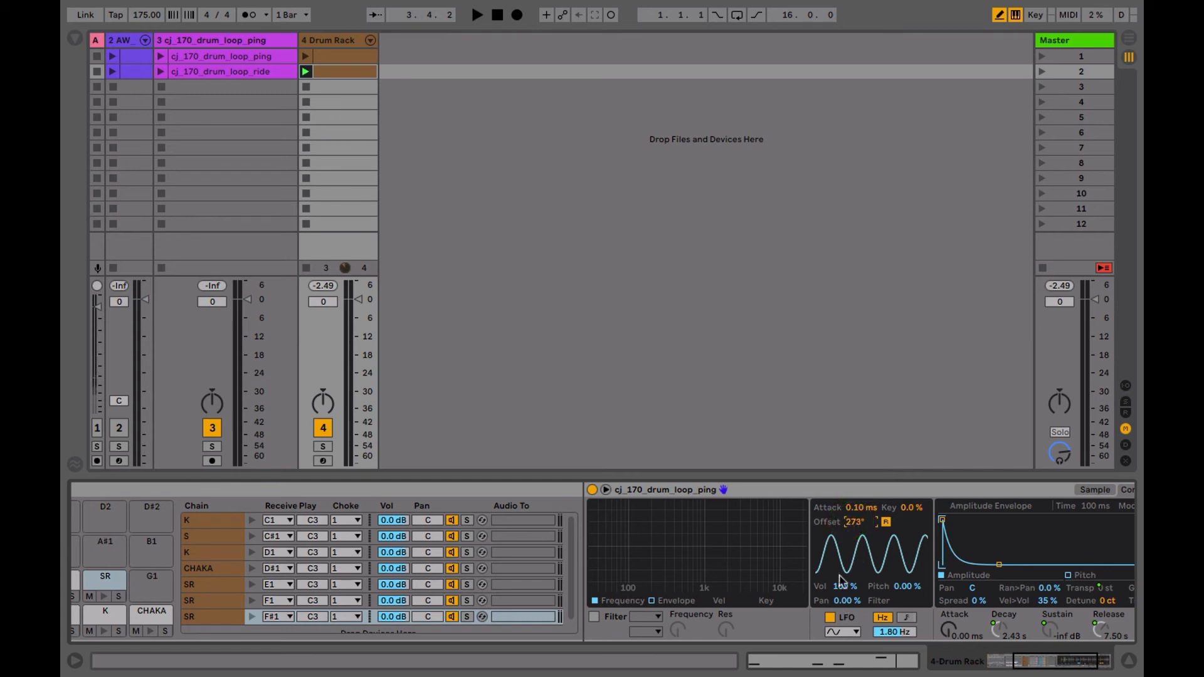
drag(854, 522, 854, 515)
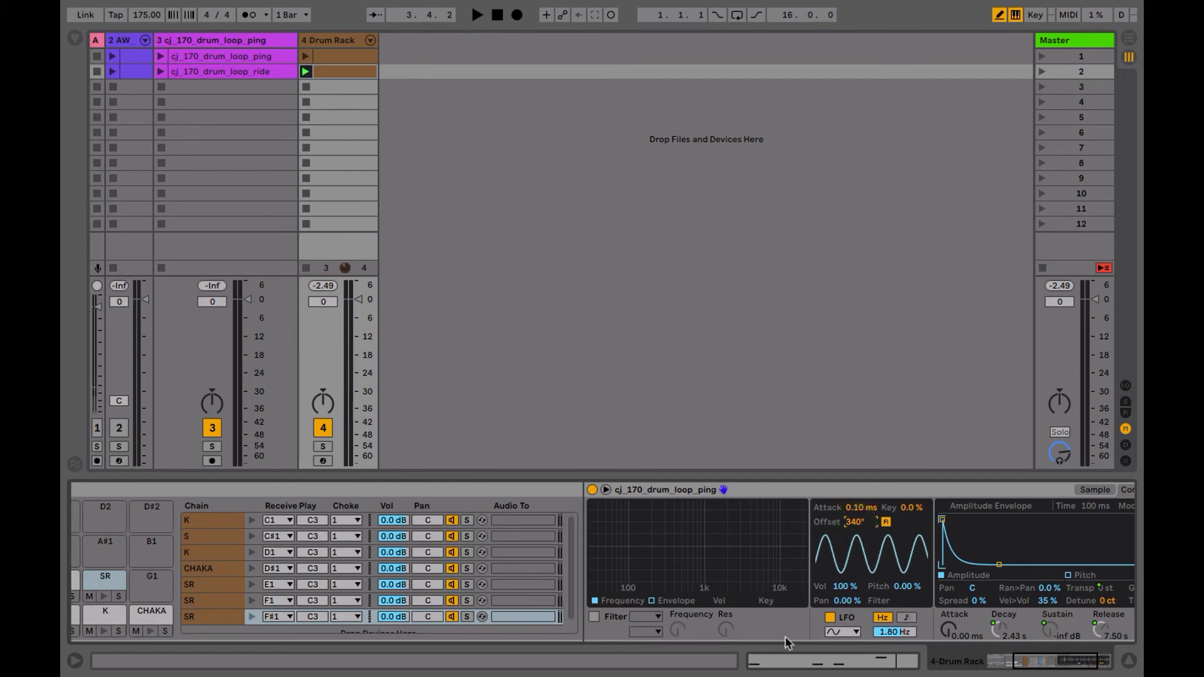
key(space)
drag(848, 533, 854, 536)
text(270)
key(Return)
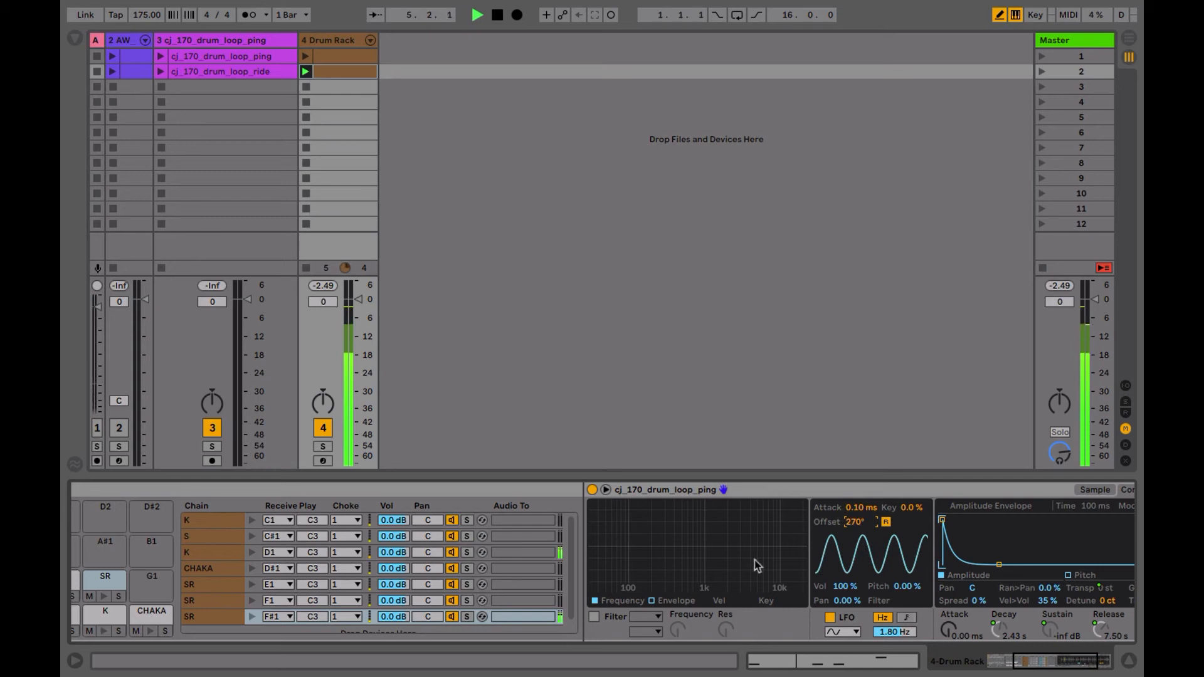
Step: Duplicate the F#1 SR pad onto the G1 pad
scroll(779, 577, right, 5)
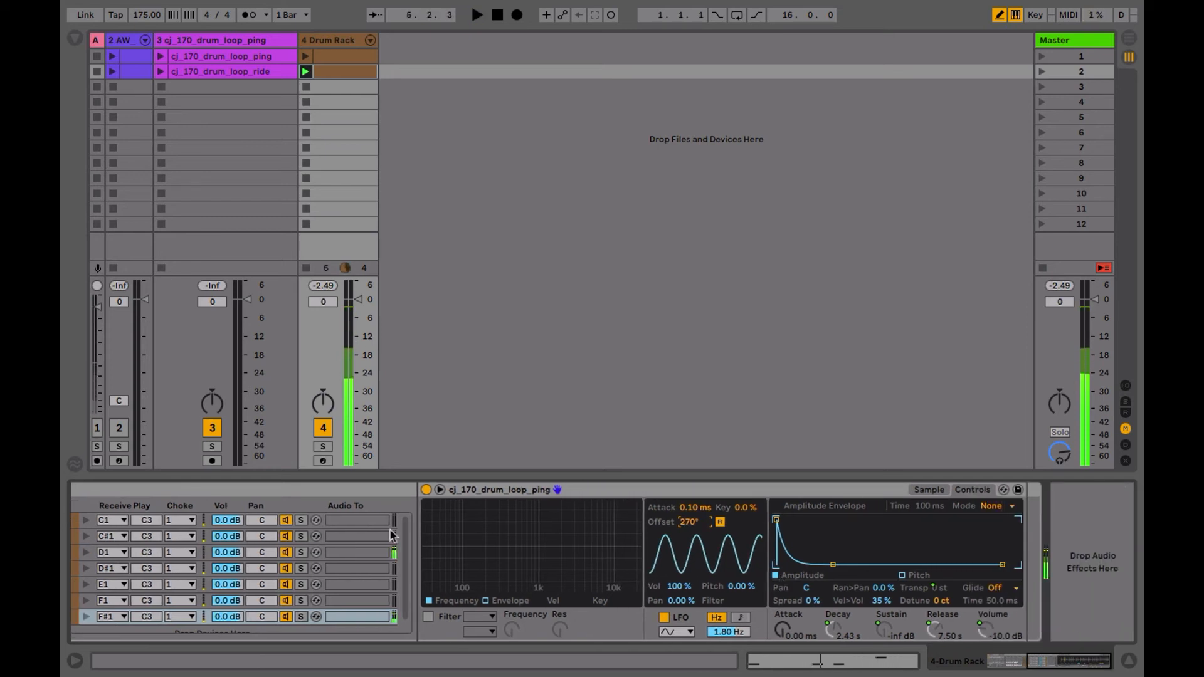
scroll(329, 567, left, 14)
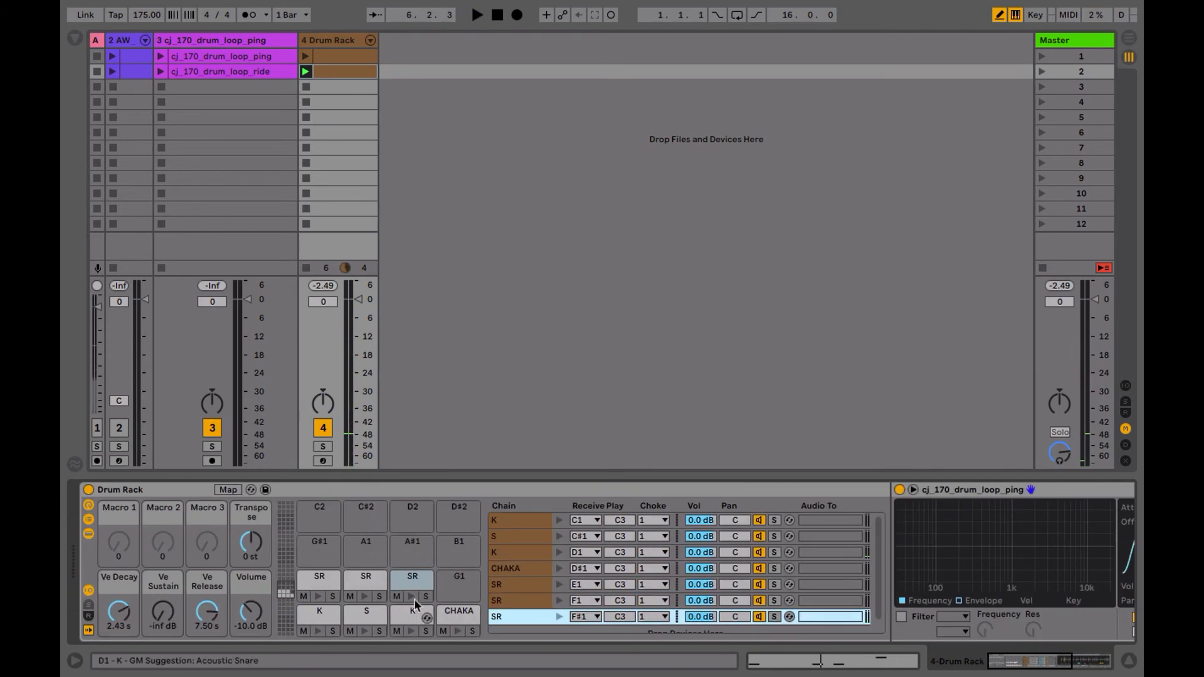
drag(409, 584, 442, 574)
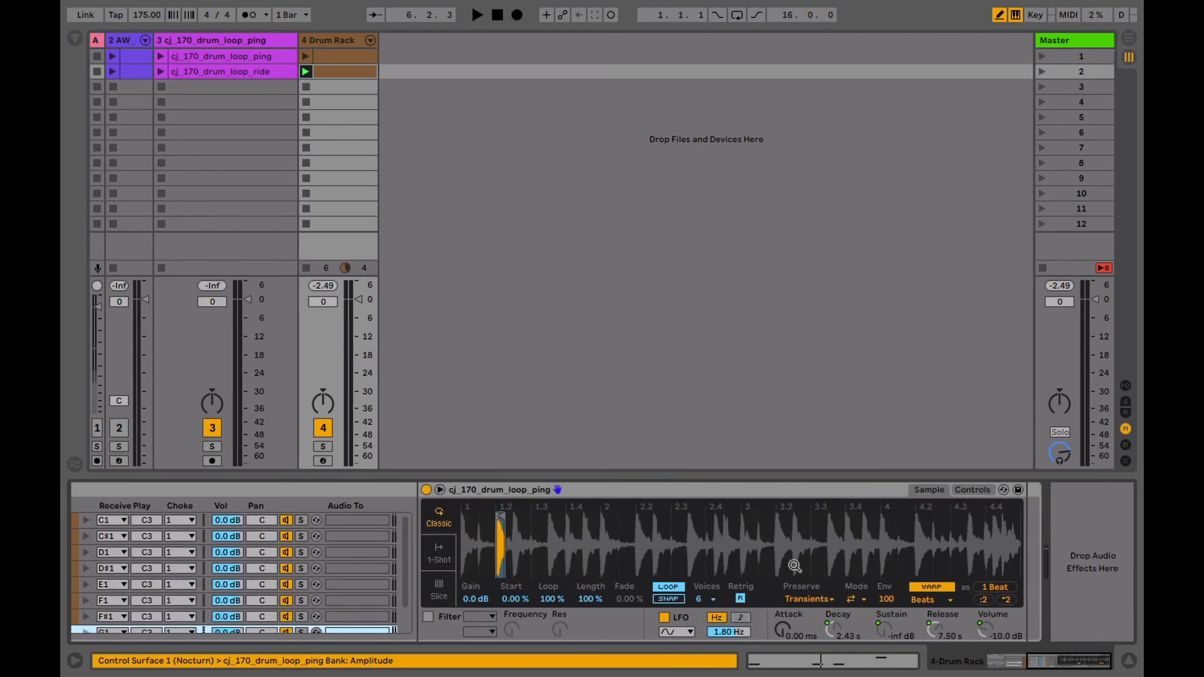
Step: Examine the looped snare region in the G1 SR pad's sample waveform up close while the pattern plays
click(973, 489)
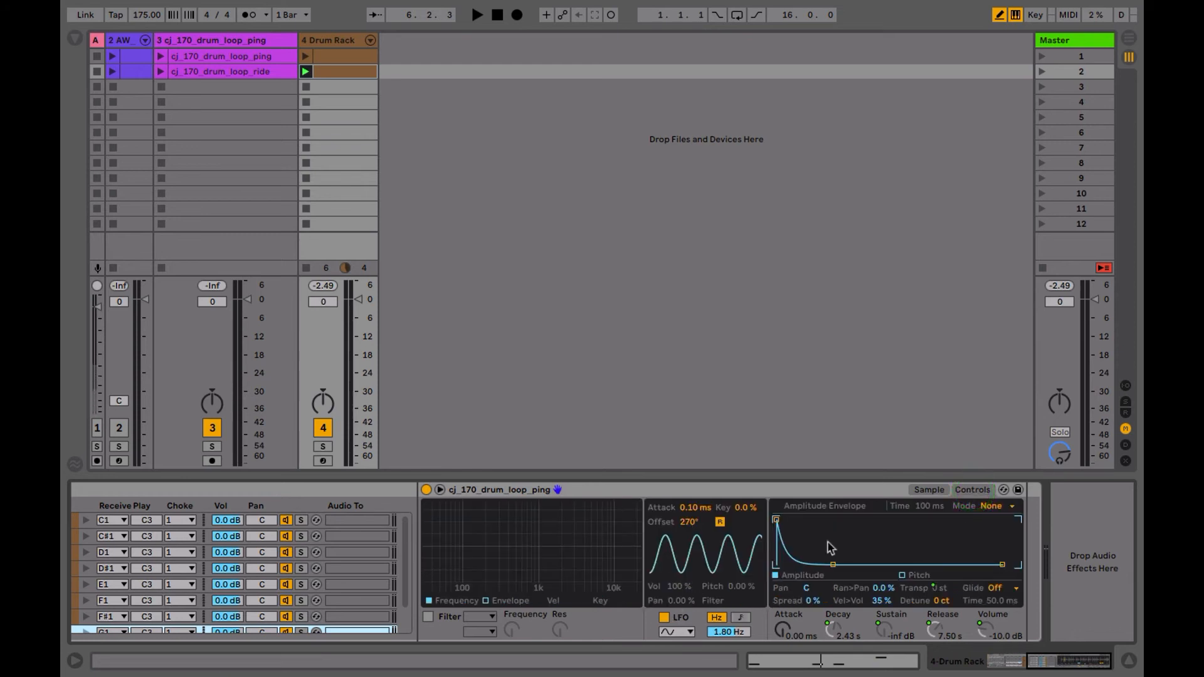
click(926, 490)
key(space)
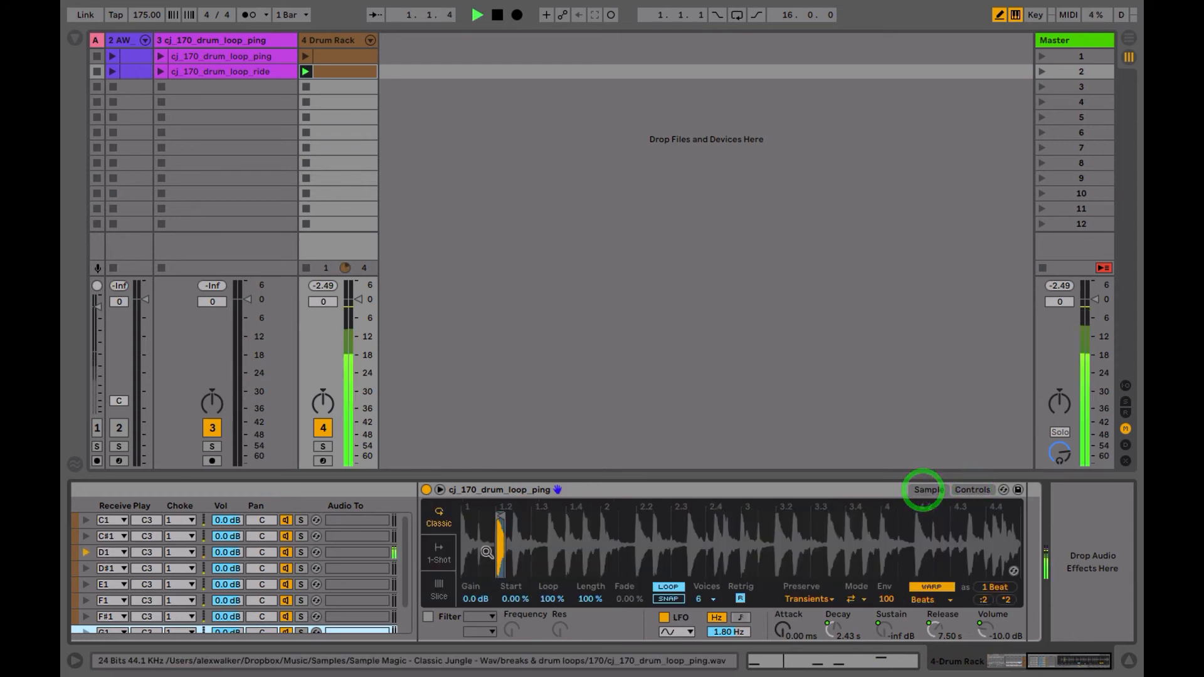
click(488, 541)
click(710, 540)
drag(710, 540, 798, 540)
drag(798, 540, 783, 507)
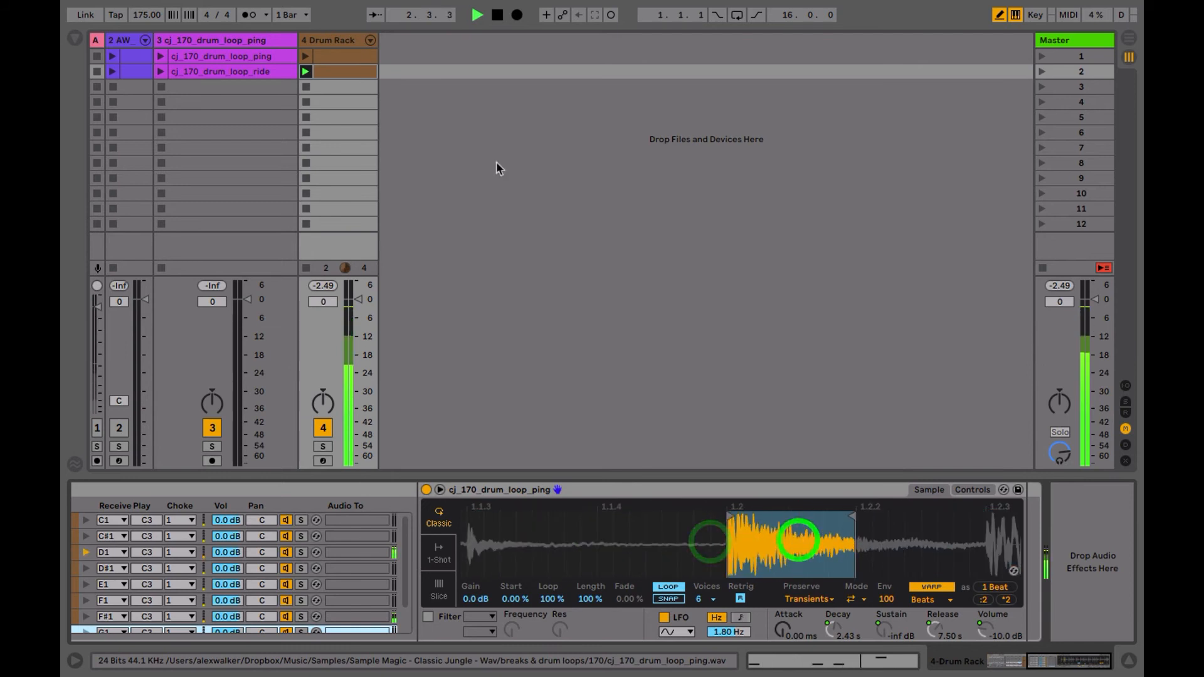
Step: Add a G1 SR note at 1.1.3 in the second Drum Rack clip and return to the G1 pad's Simpler
click(352, 74)
double_click(355, 73)
click(555, 85)
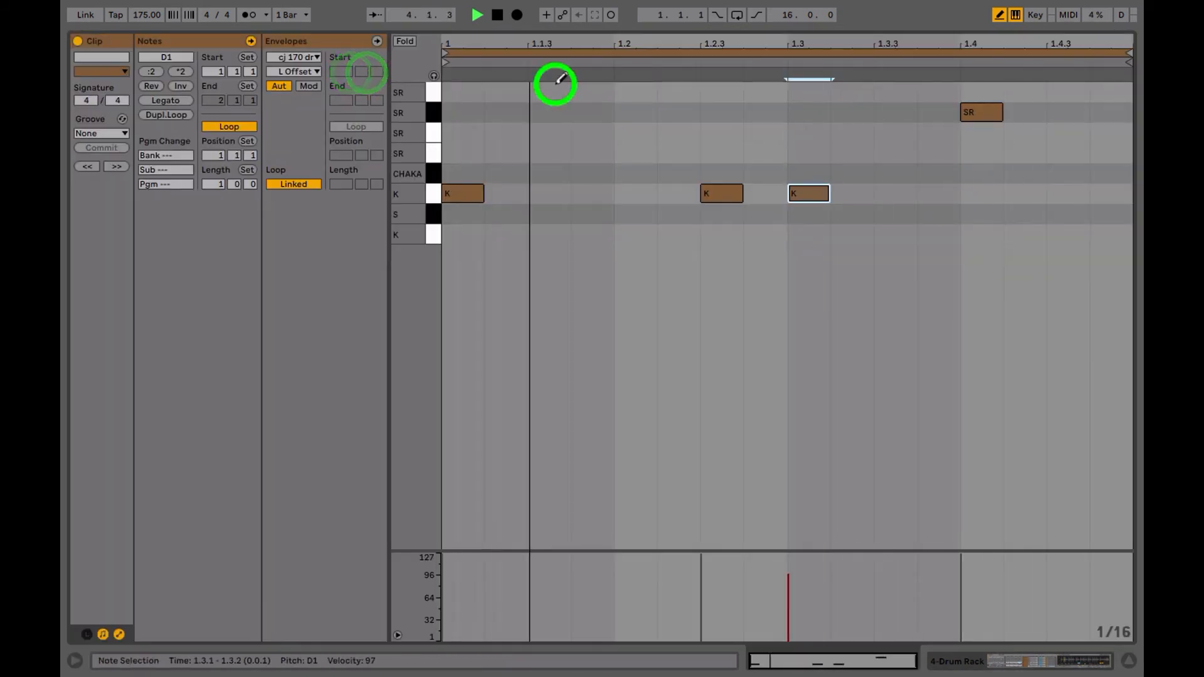
key(shift+Tab)
Step: Shorten the G1 SR pad's looped region to a tiny slice of the snare and restart playback
drag(850, 513, 784, 530)
drag(752, 530, 752, 535)
key(space)
drag(929, 532, 930, 559)
drag(818, 533, 818, 546)
drag(886, 520, 886, 537)
mouse_move(858, 534)
mouse_down()
mouse_move(886, 516)
mouse_move(849, 516)
mouse_up()
key(space)
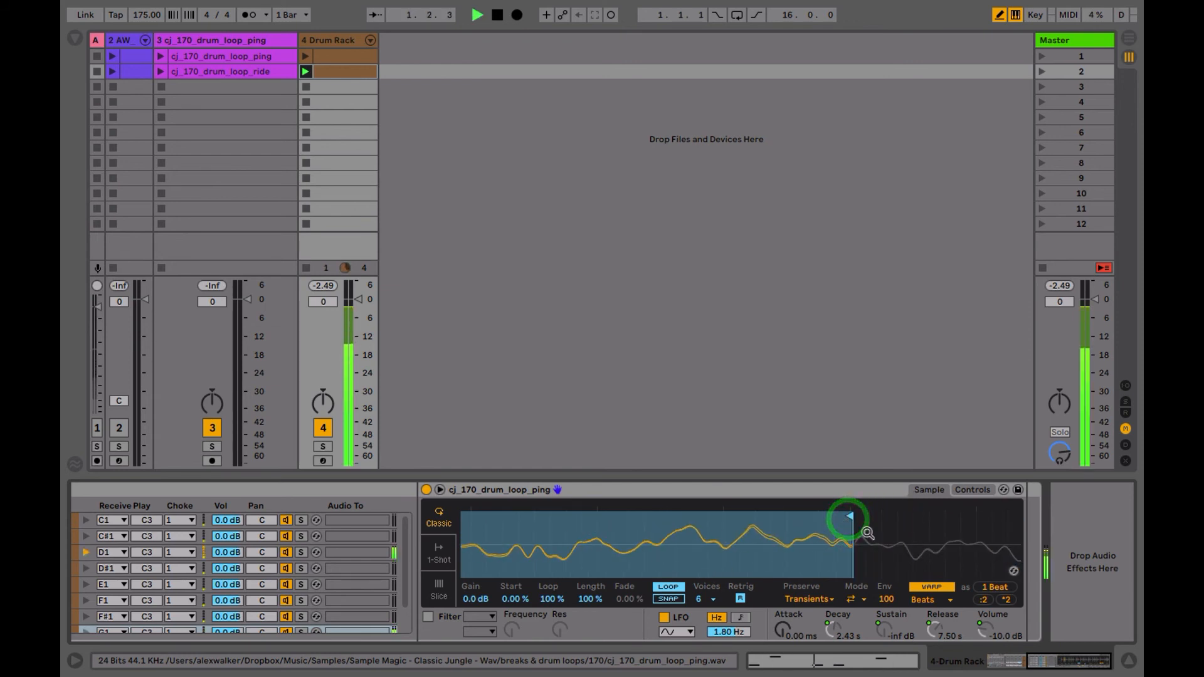
Step: Set the G1 SR pad's LFO rate to 1.00 Hz in its Simpler controls
click(972, 489)
drag(680, 584, 676, 552)
drag(730, 632, 732, 639)
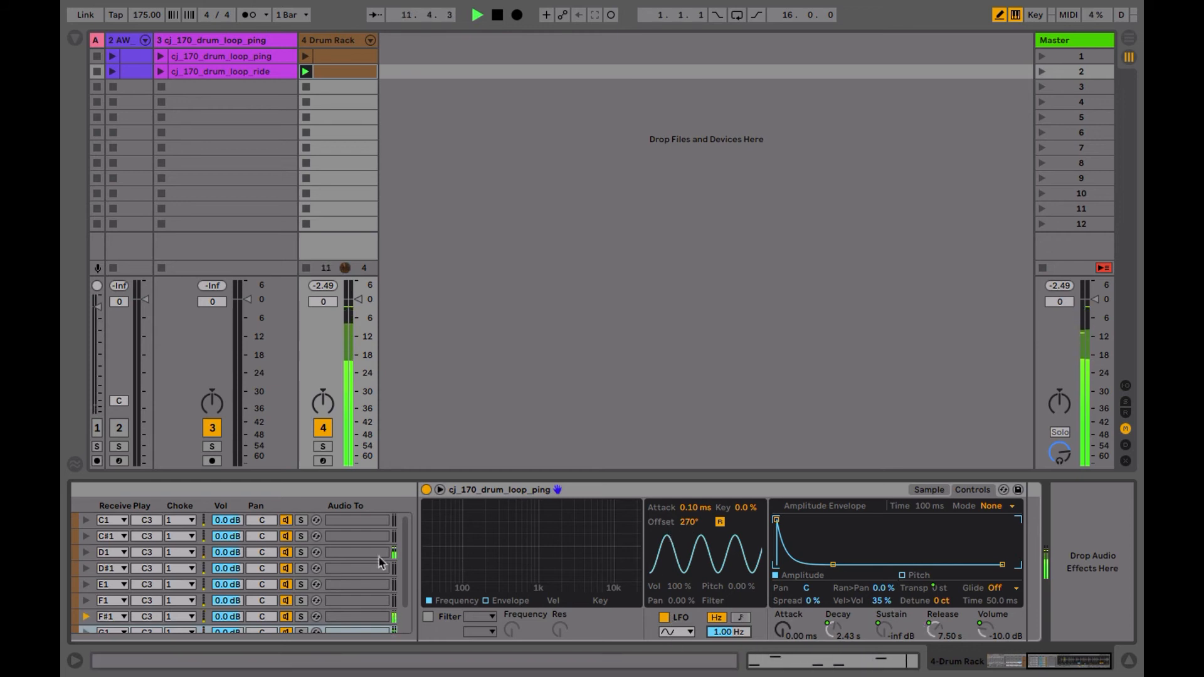
Step: Select the G1 SR pad, set its LFO pan modulation to 50 %, and audition the pattern
scroll(380, 560, left, 6)
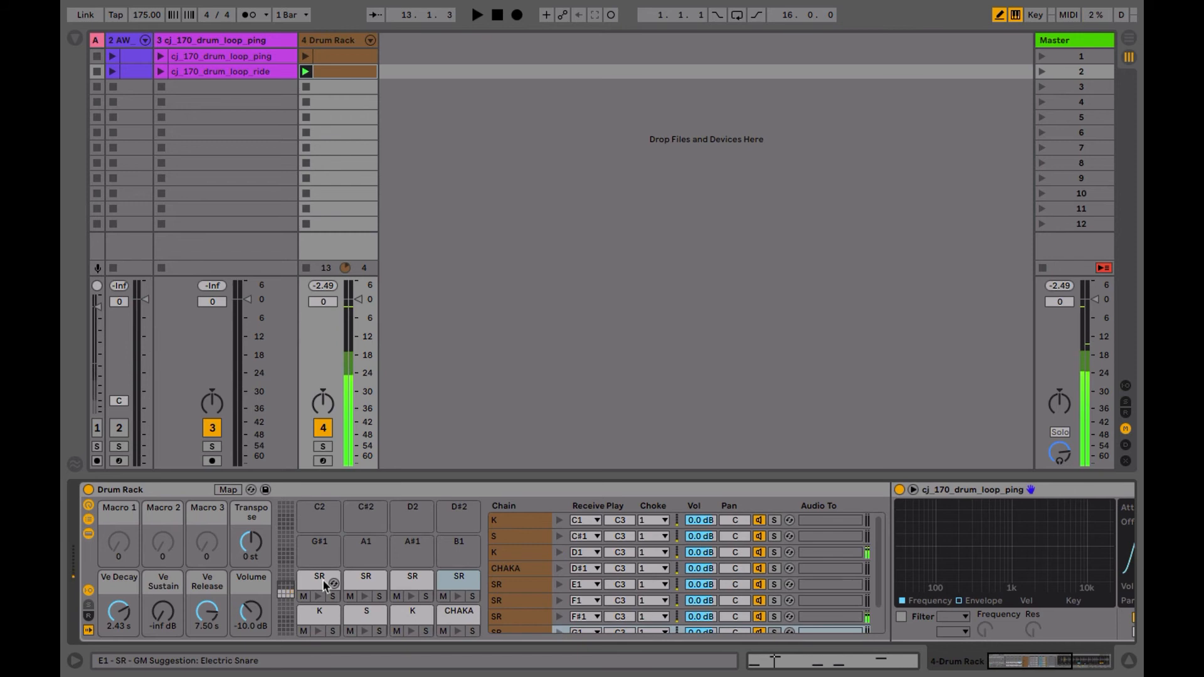
click(457, 575)
scroll(934, 603, right, 6)
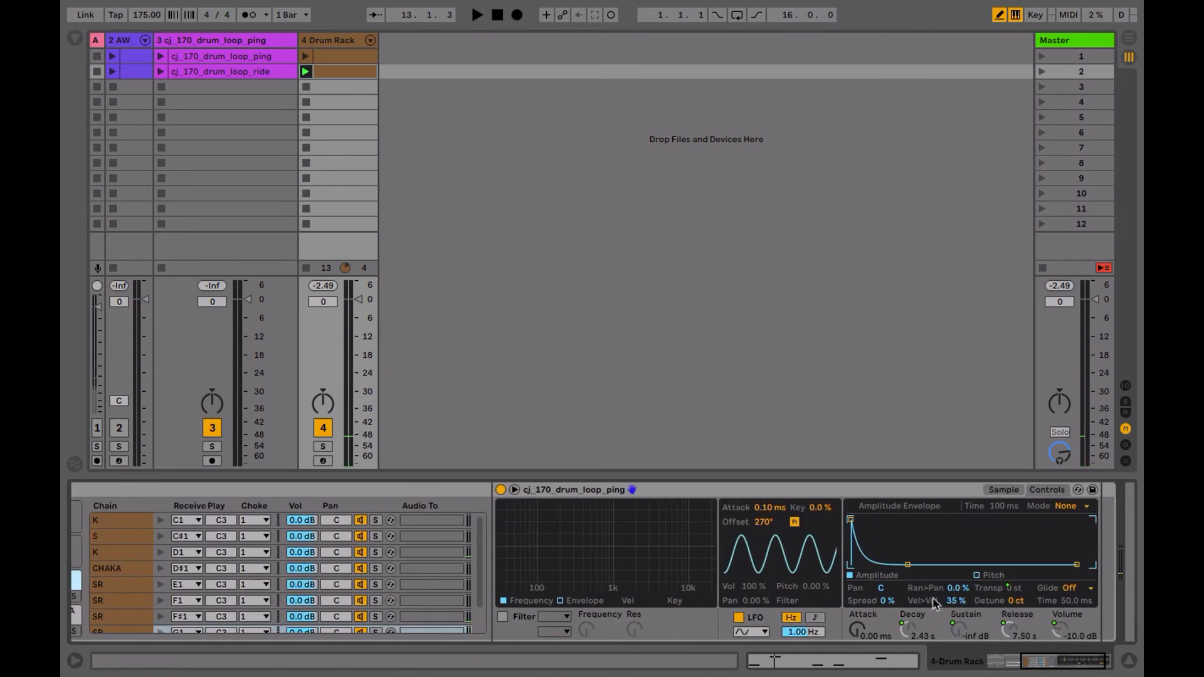
click(759, 600)
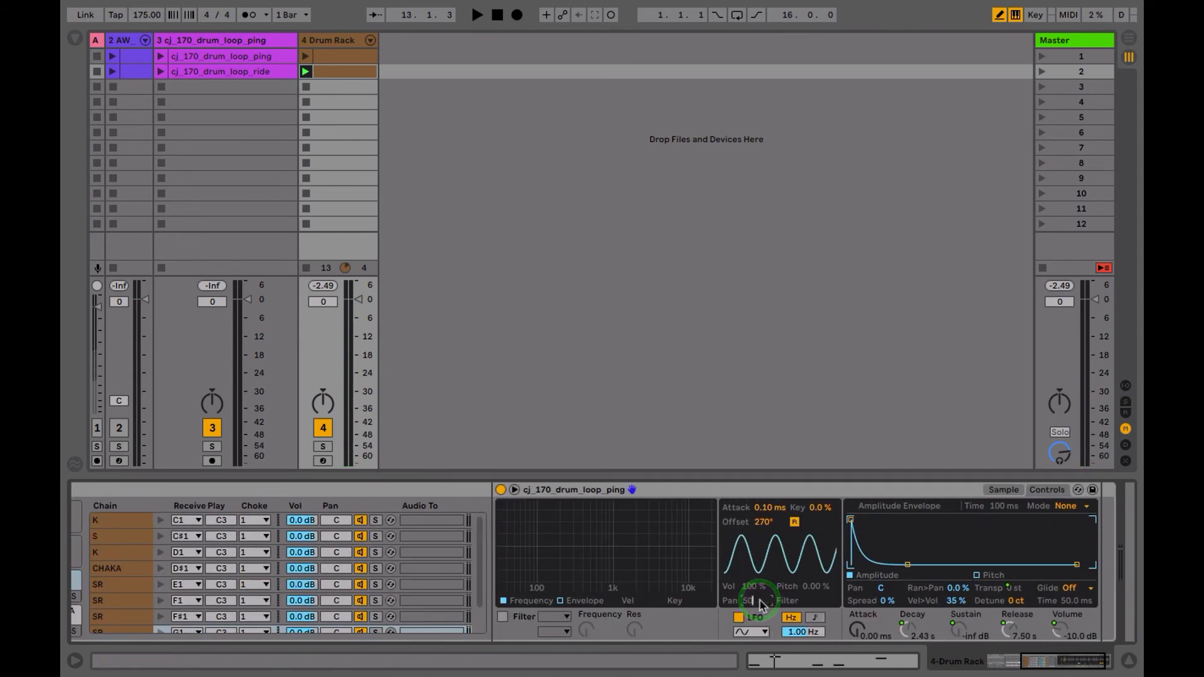
key(space)
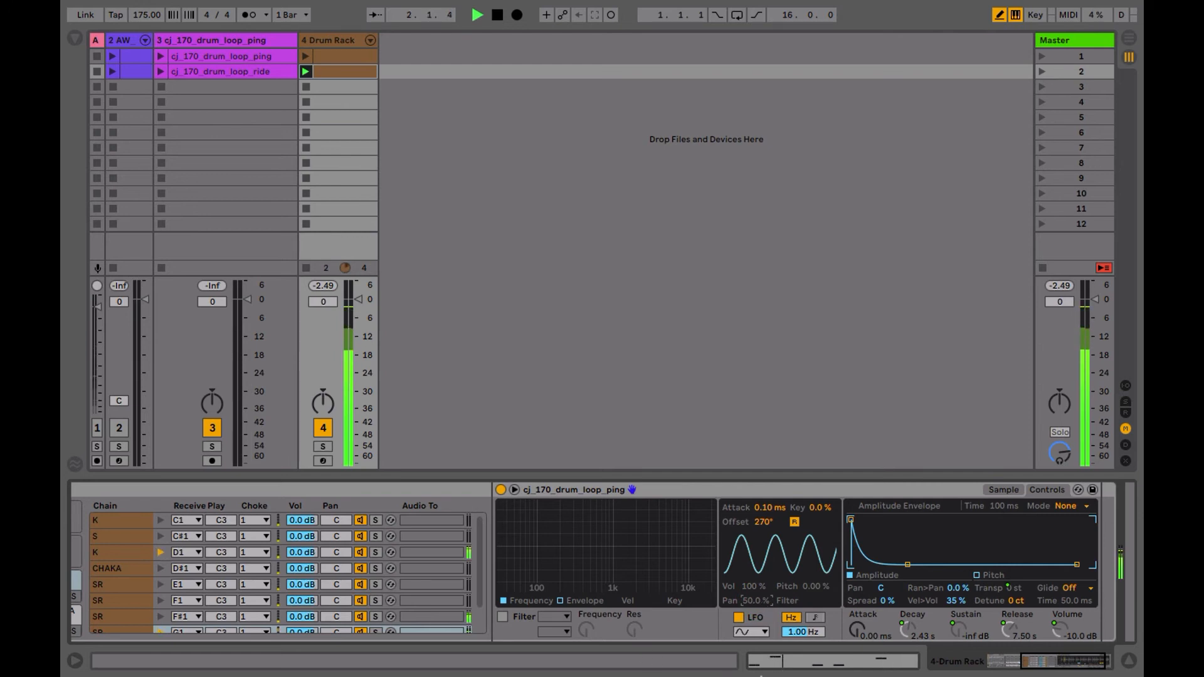
key(space)
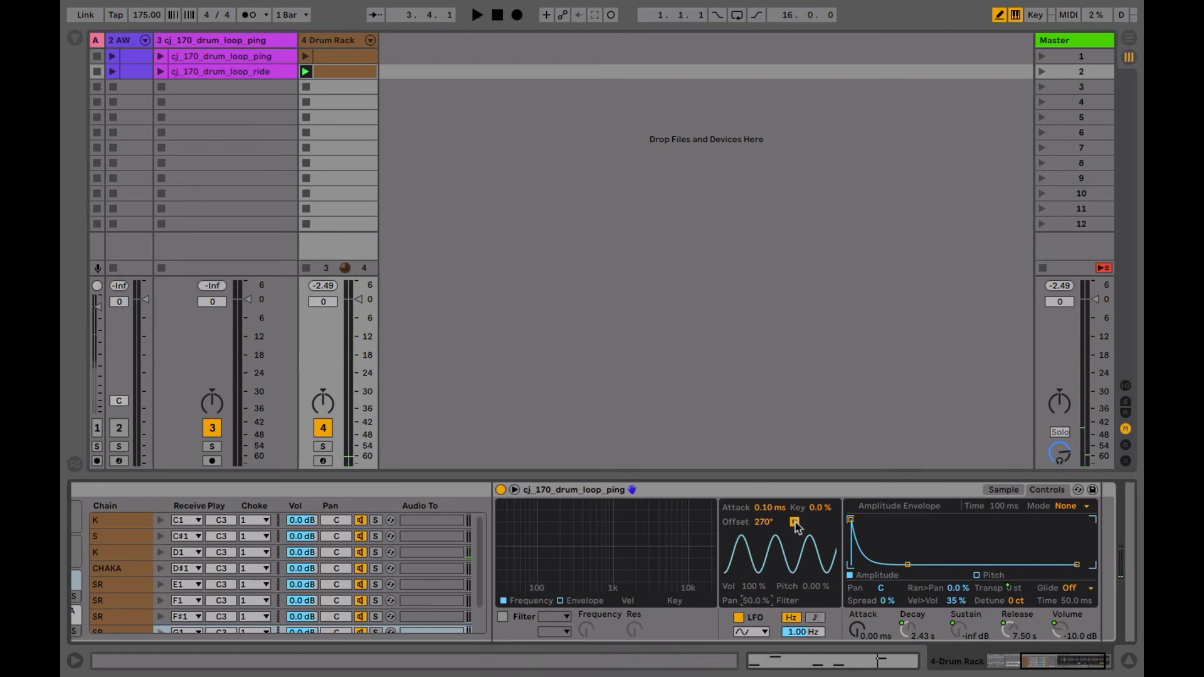
Step: Audition the F1 and E1 SR pads, duplicate the E1 pad to G#1, and rename the copy SPR
scroll(694, 578, left, 5)
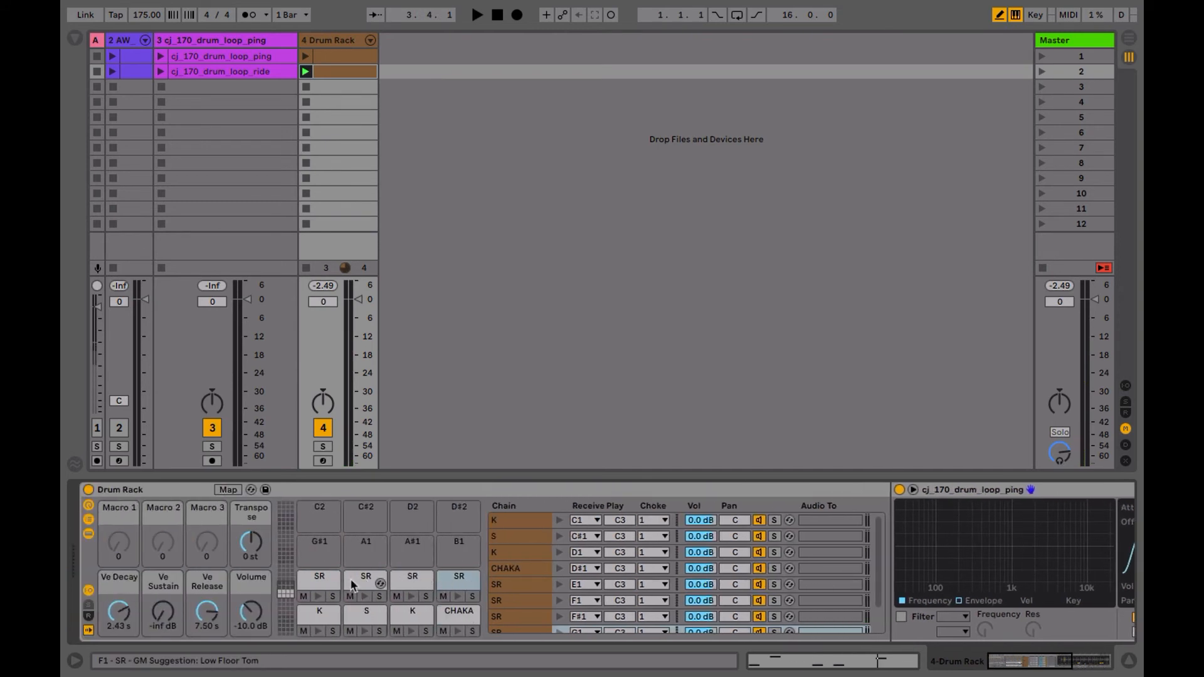
click(363, 594)
click(318, 597)
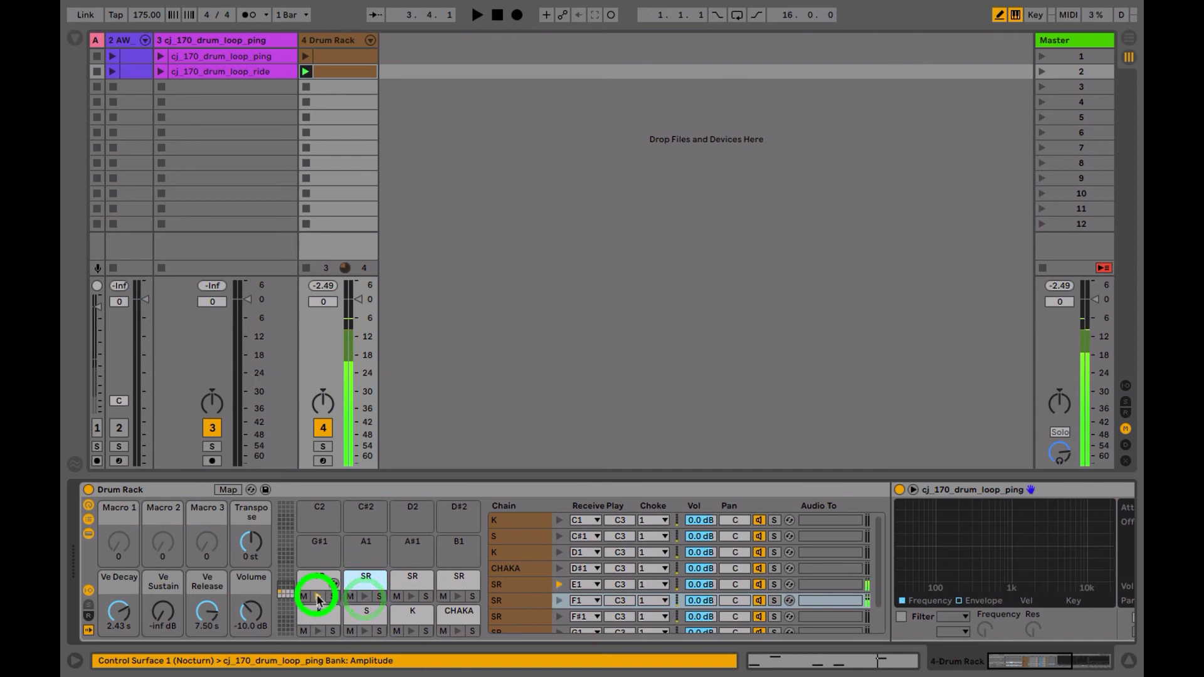
drag(318, 590, 318, 556)
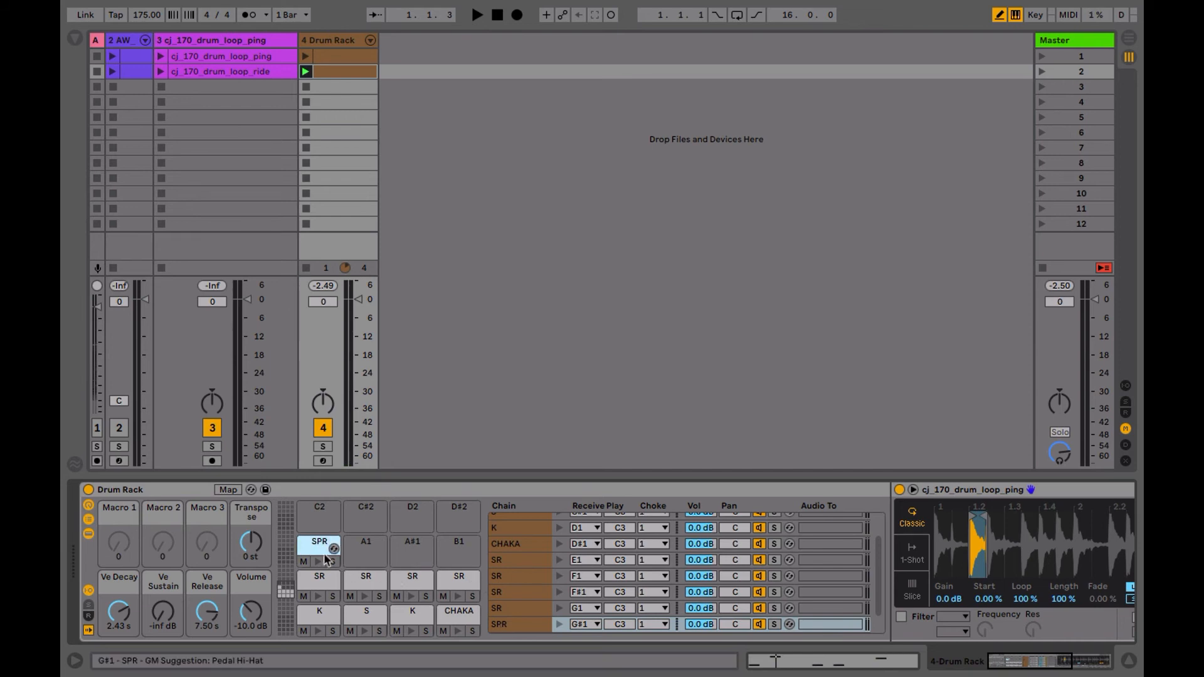
Step: Create a third Drum Rack clip with C1 K notes at 1.1.1 and 1.2.1, and launch it
double_click(336, 84)
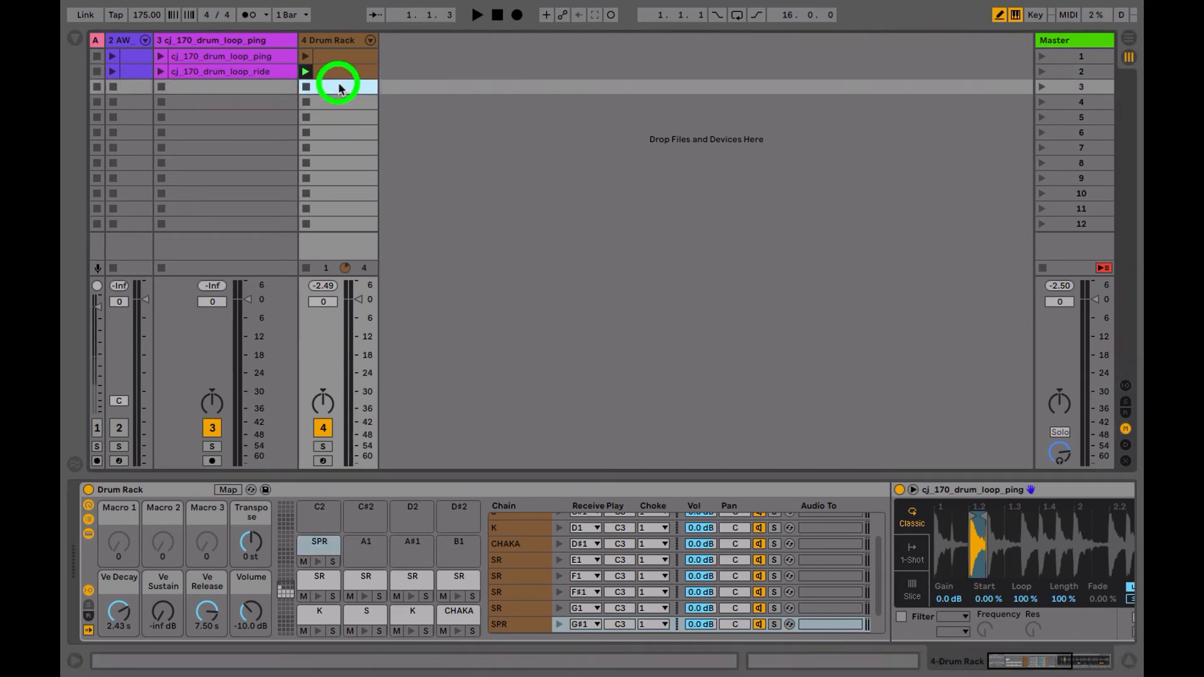
drag(458, 252, 456, 151)
click(625, 251)
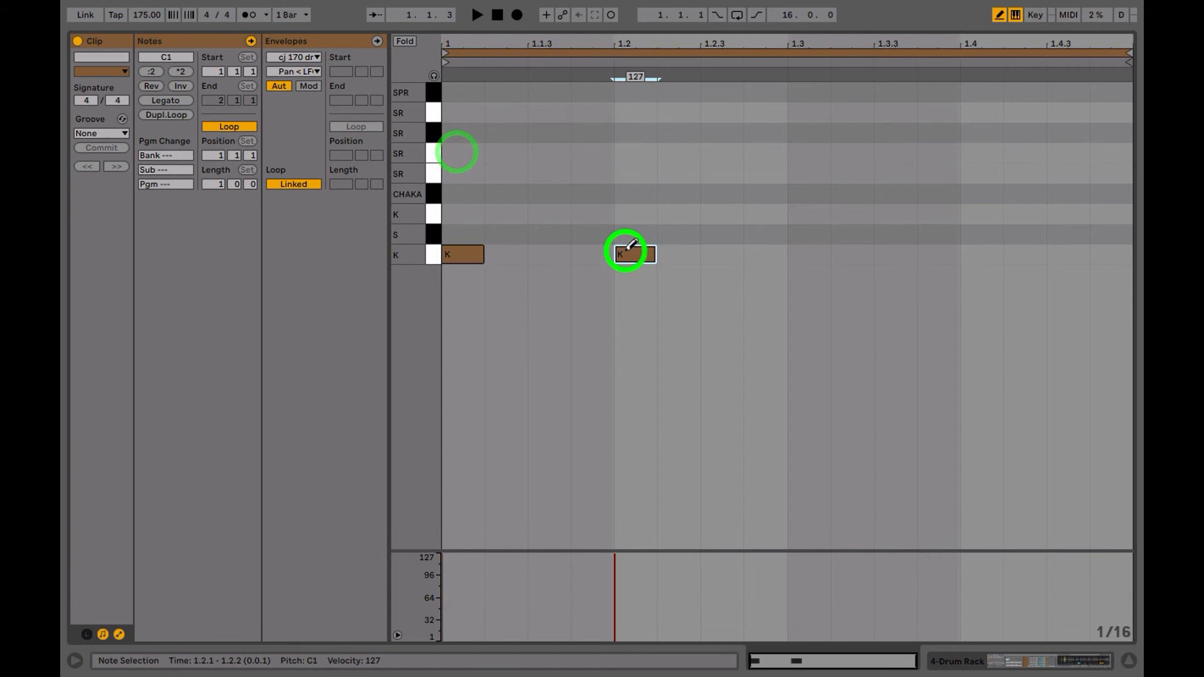
key(shift+Tab)
click(305, 87)
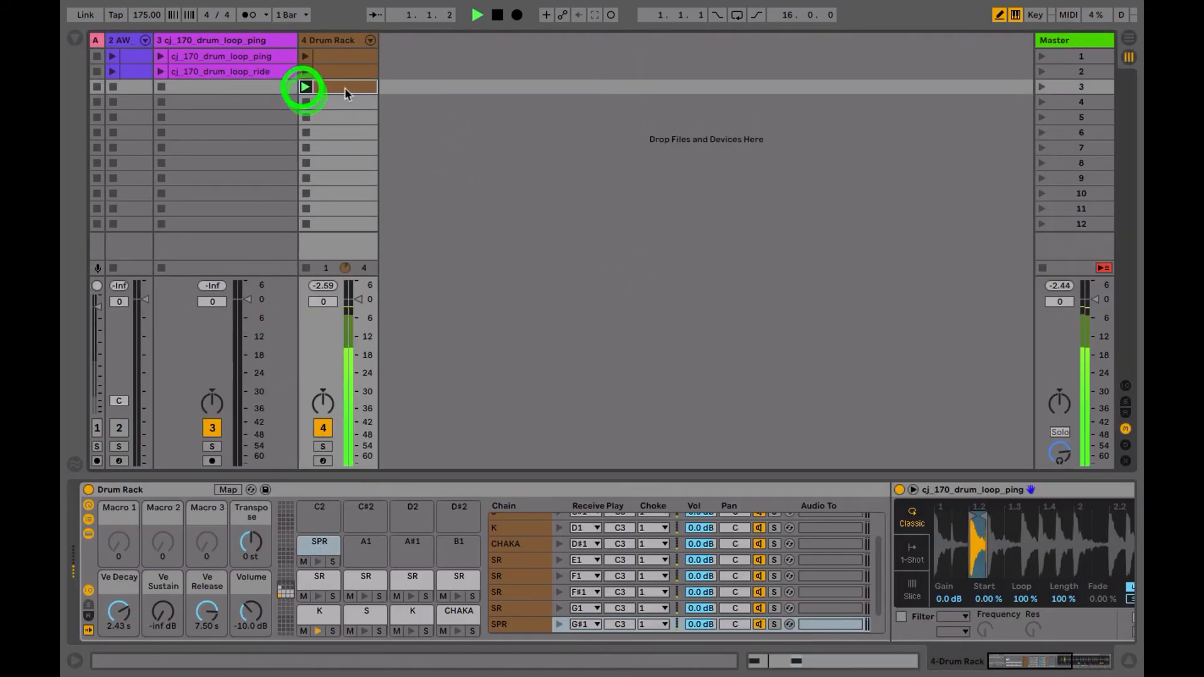
Step: Add CHAKA notes at 1.3.1 and 1.4.3 and an SPR note at 1.1.3 in the third Drum Rack clip
double_click(344, 87)
click(805, 194)
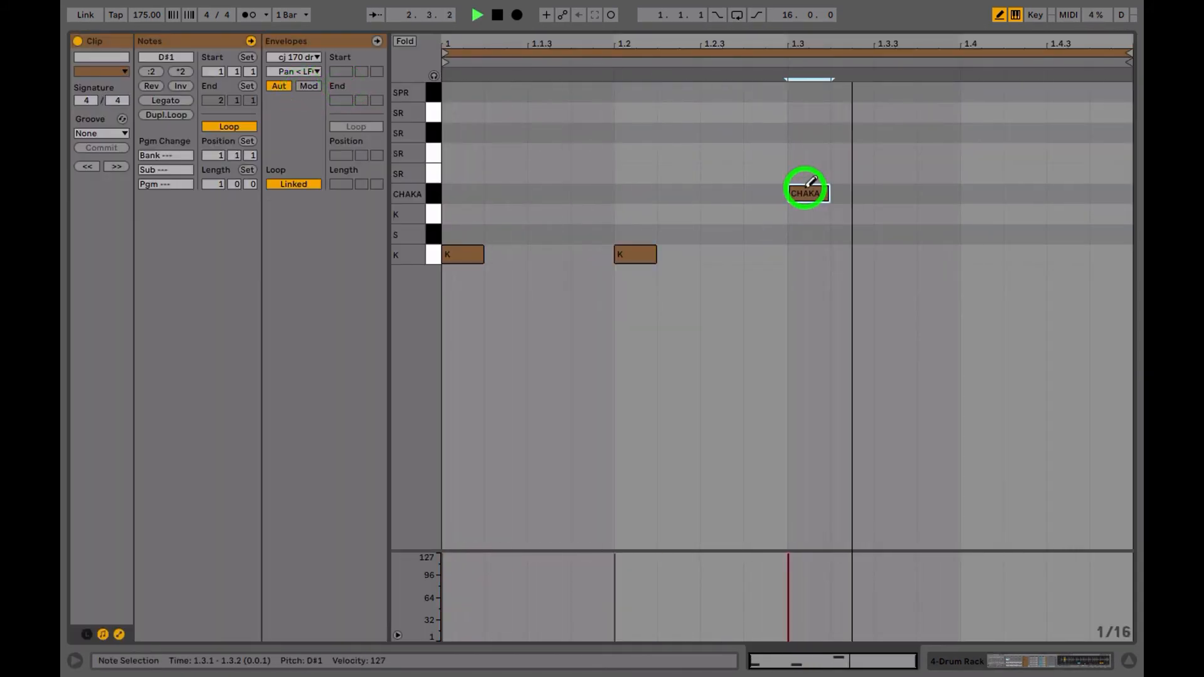
click(1079, 194)
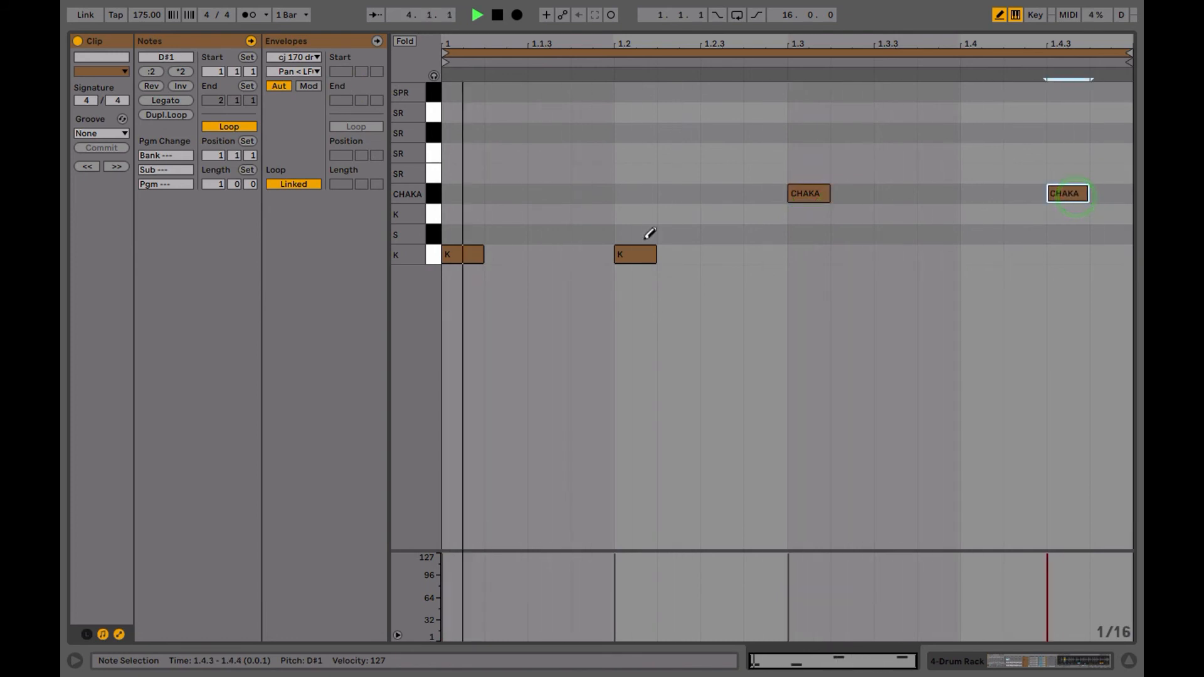
key(Left)
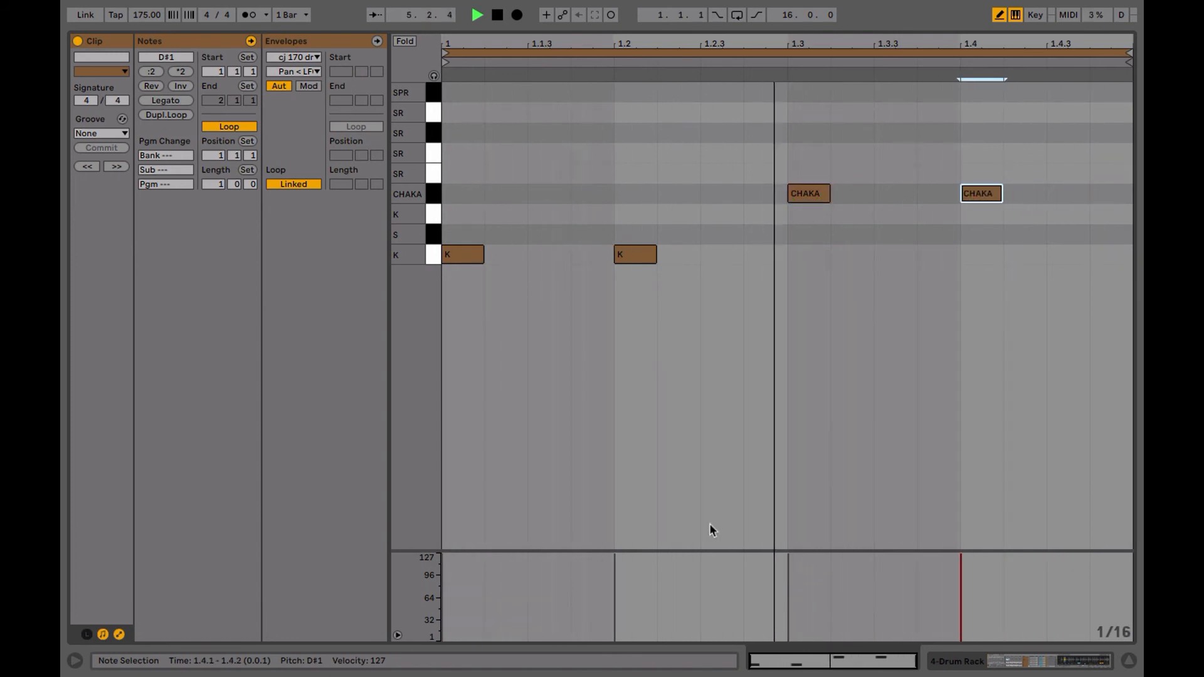
key(Right)
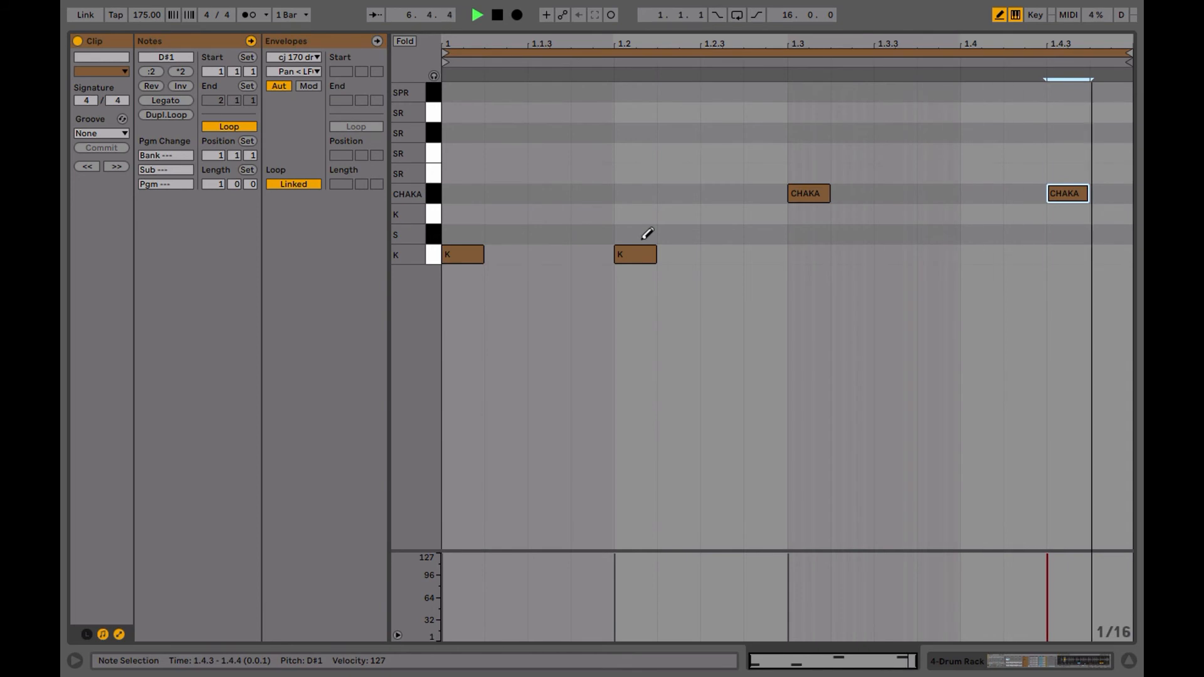
click(551, 92)
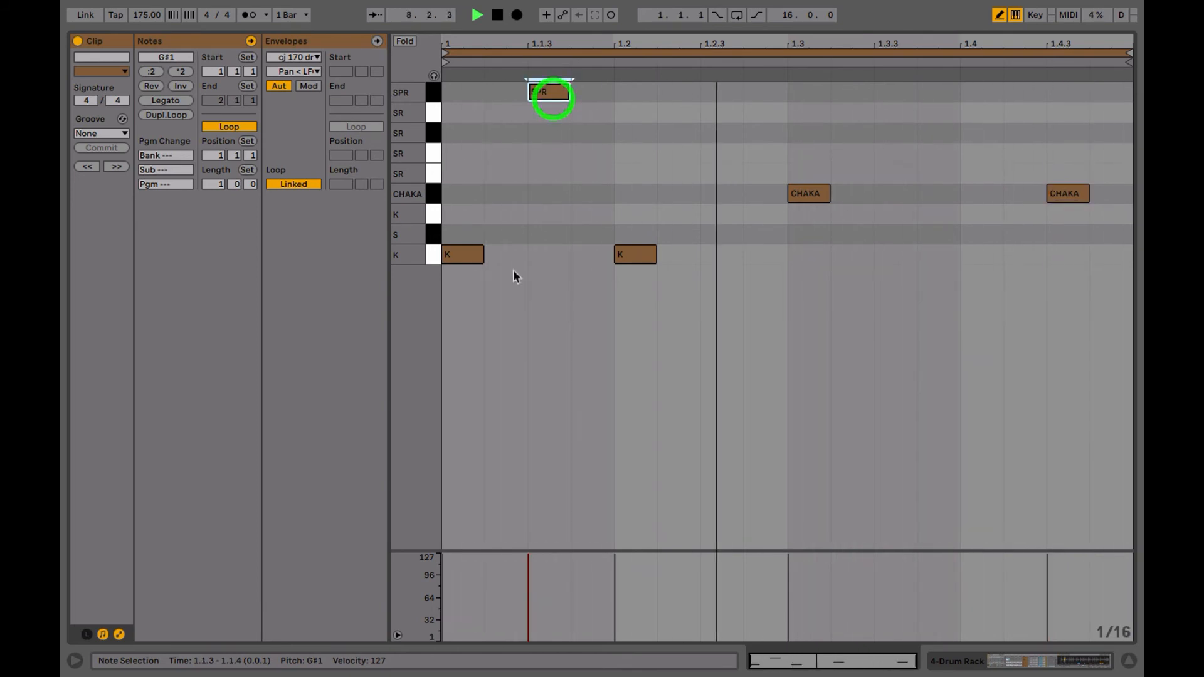
click(957, 661)
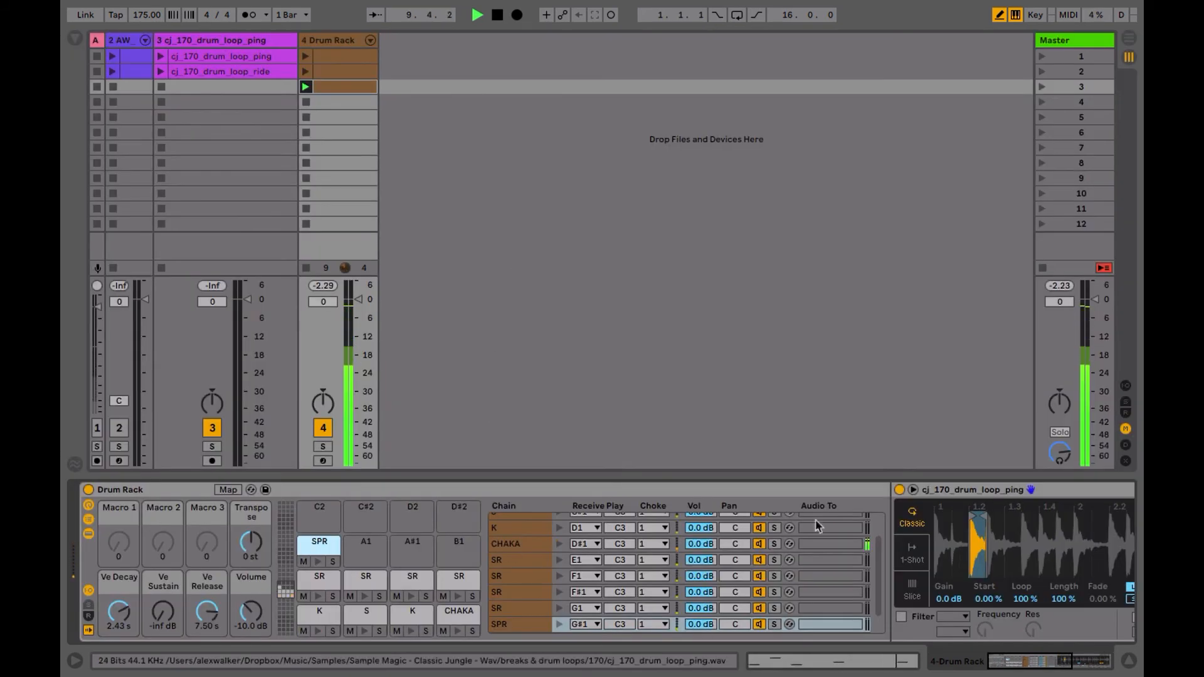
Step: Replace the SPR note with one at 1.2.3 and the first CHAKA note with one at 1.3.3 in the third clip
double_click(330, 87)
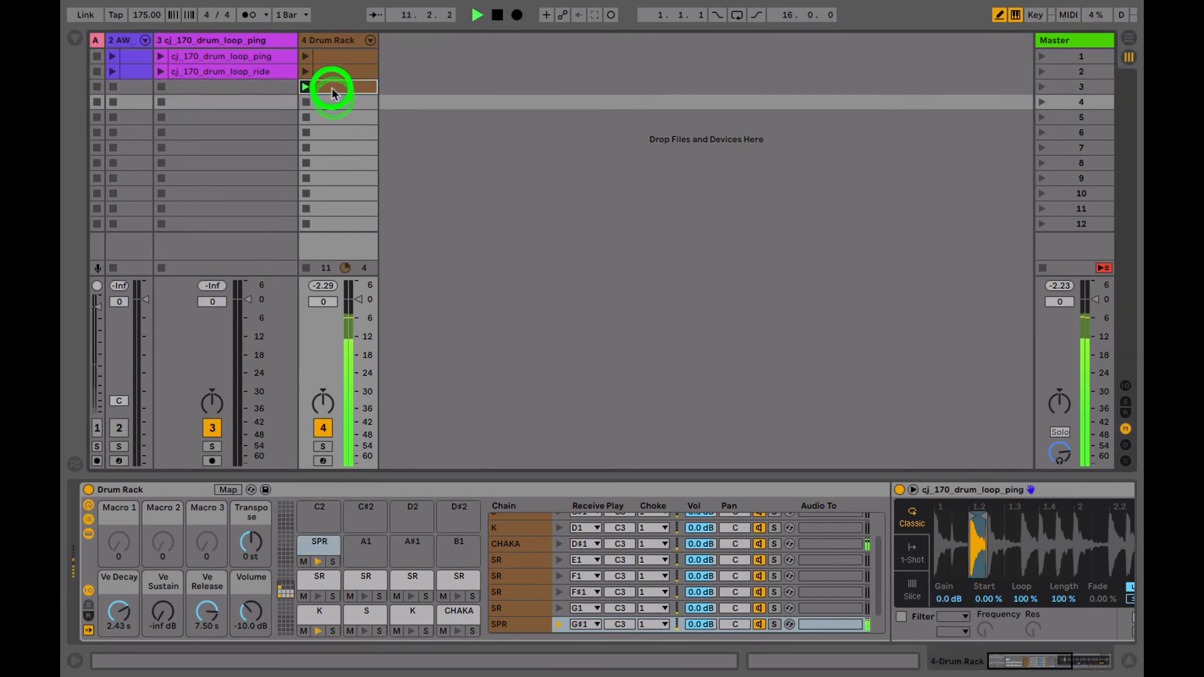
click(541, 91)
click(720, 92)
click(805, 195)
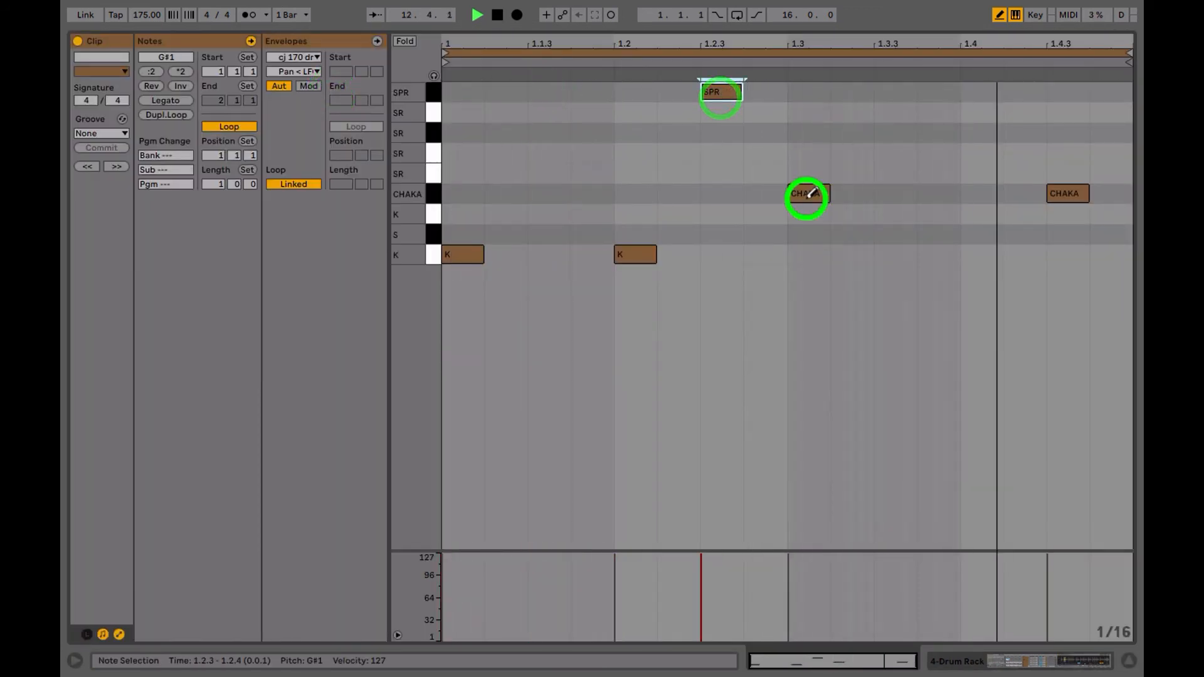
click(892, 196)
key(shift+Tab)
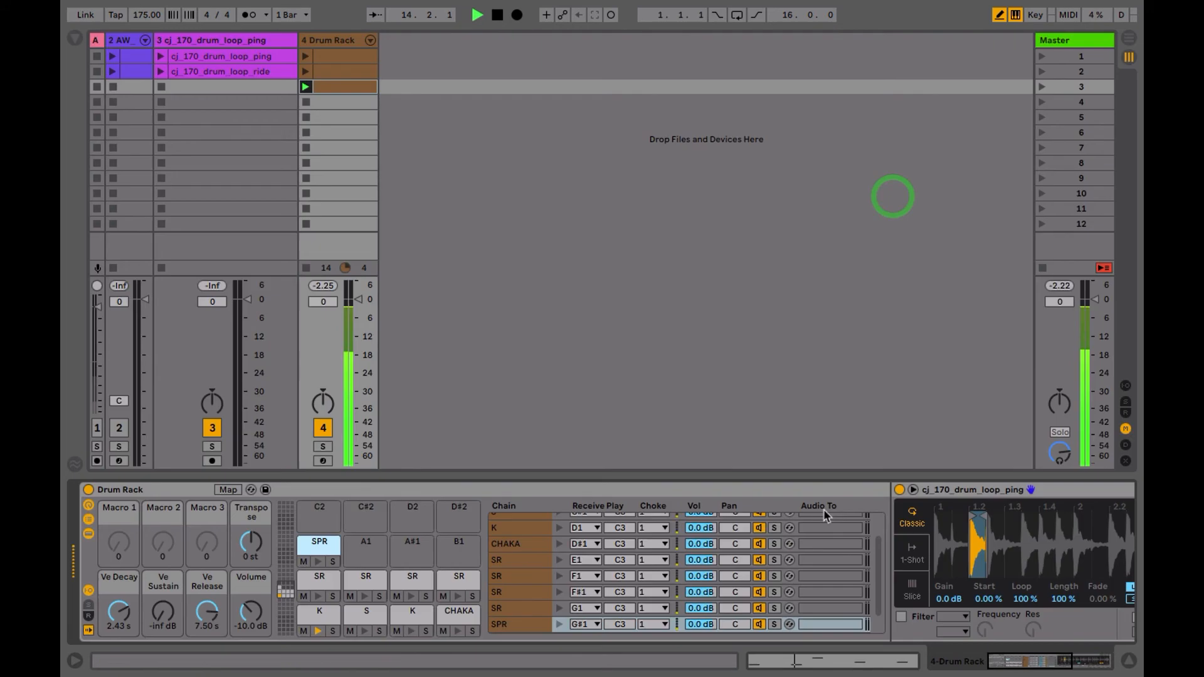
Step: Enable the LFO in the G#1 SPR pad's Simpler and set its pitch modulation to 100 %
click(301, 543)
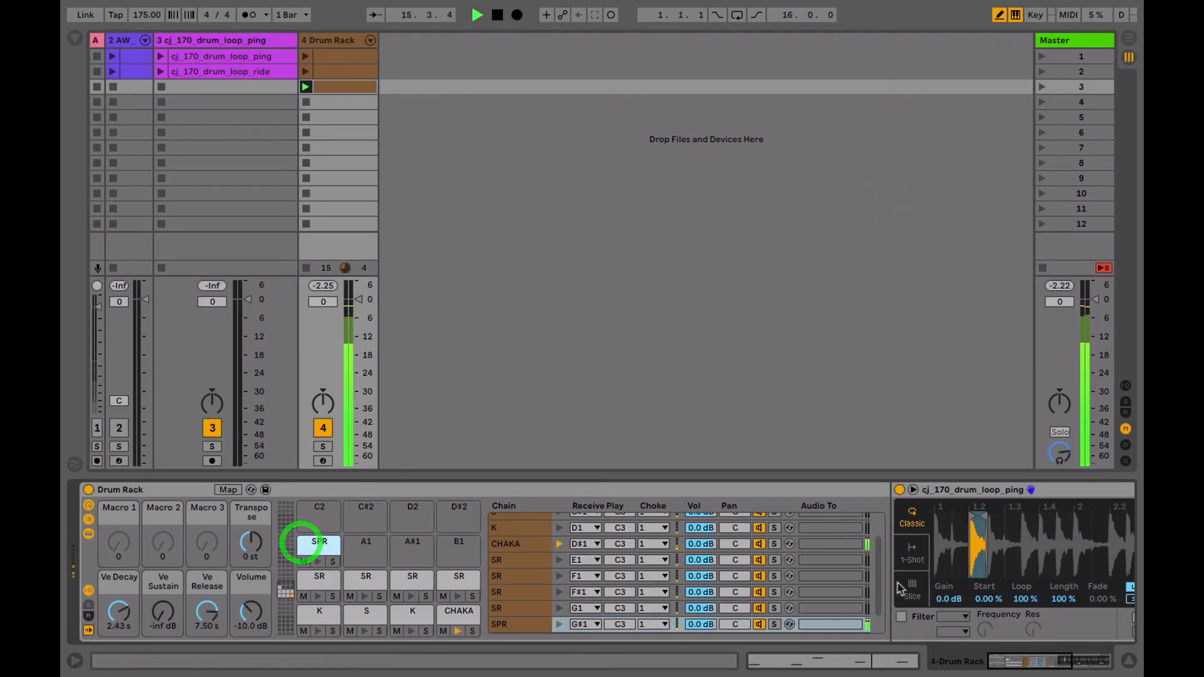
scroll(900, 584, right, 10)
click(970, 490)
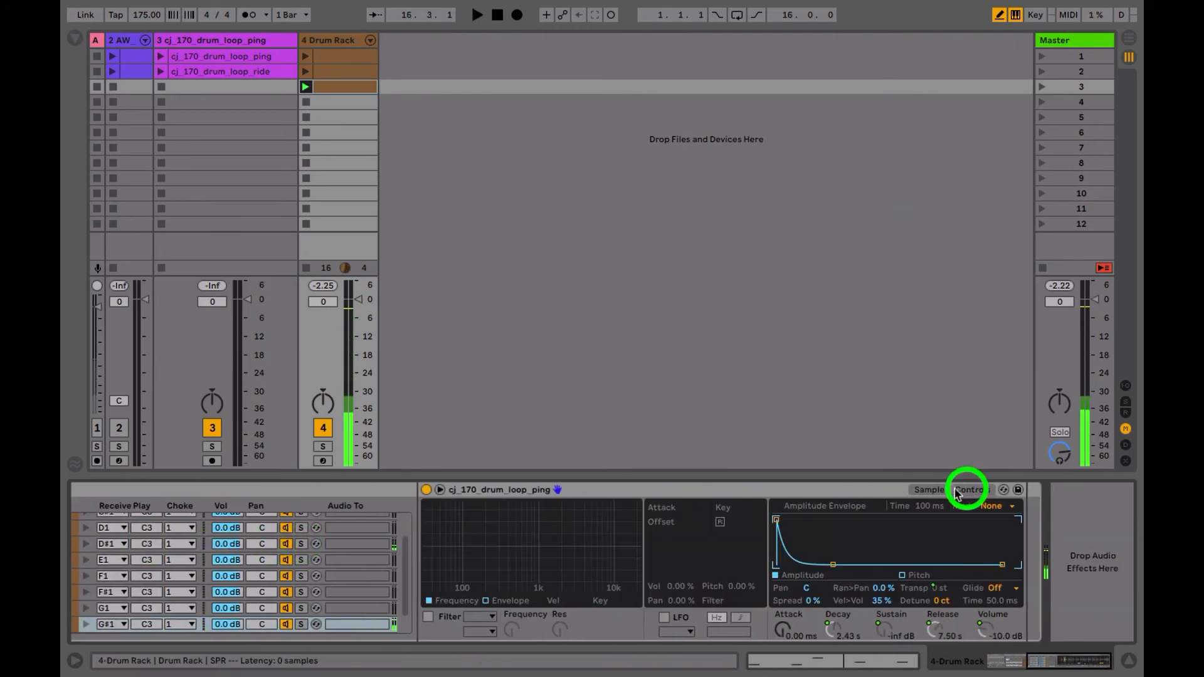
click(663, 618)
drag(739, 585, 725, 514)
Step: Set the SPR pad's LFO to a rising sawtooth with a 180° offset and audition the pattern
click(674, 641)
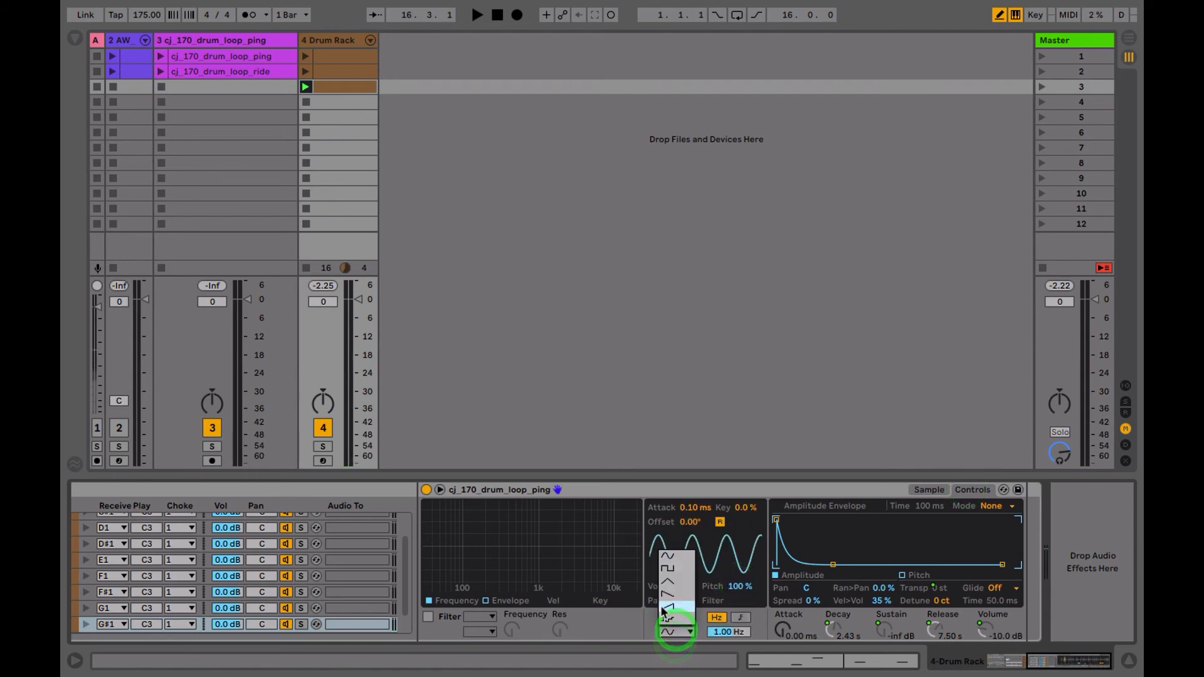
click(664, 608)
click(690, 523)
text(180)
key(Return)
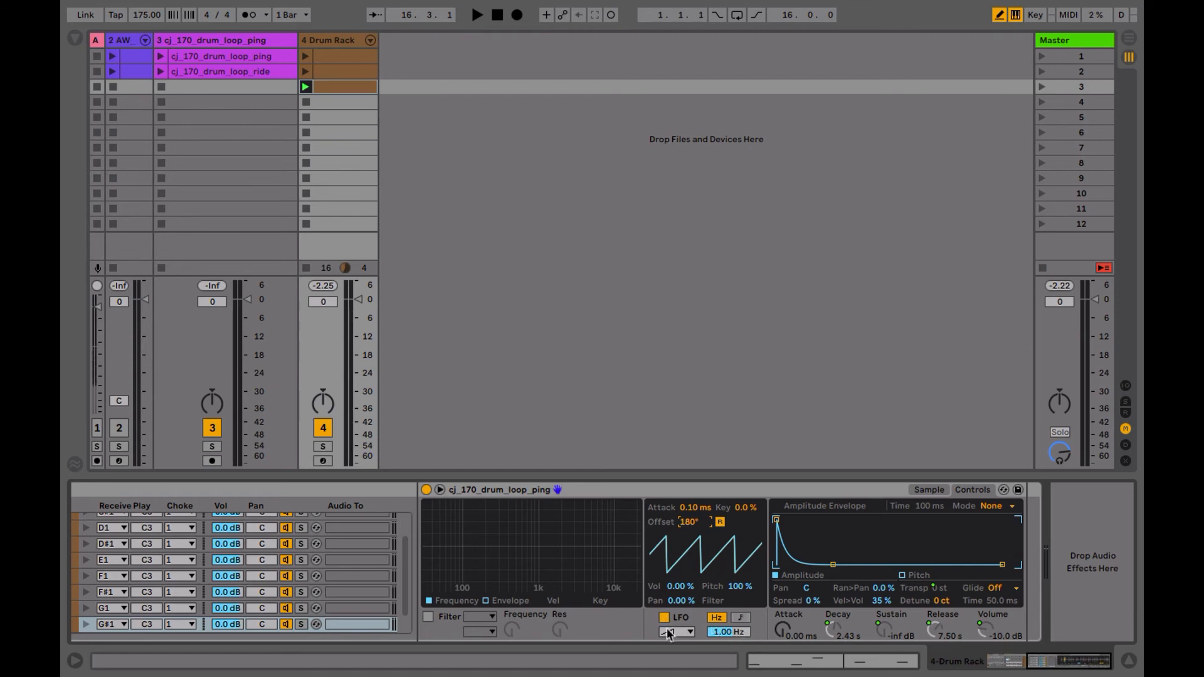
key(space)
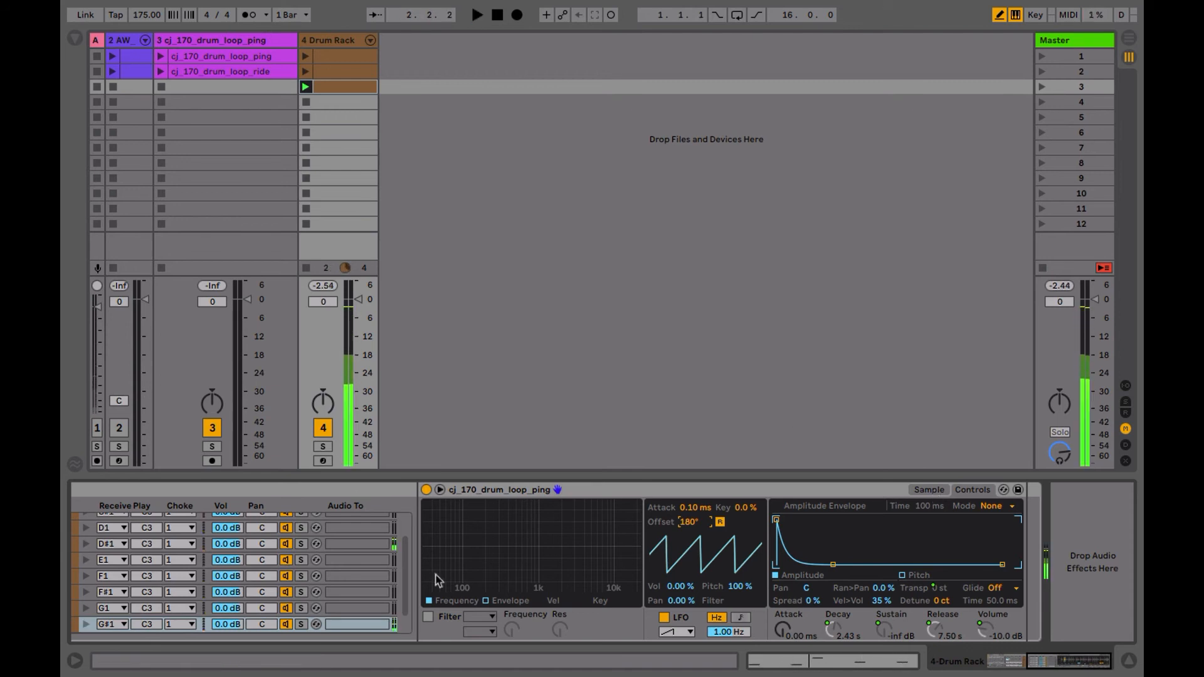
key(space)
Step: Try other LFO rates on the SPR pad during playback and set the rate back to 1.00 Hz
scroll(453, 607, left, 5)
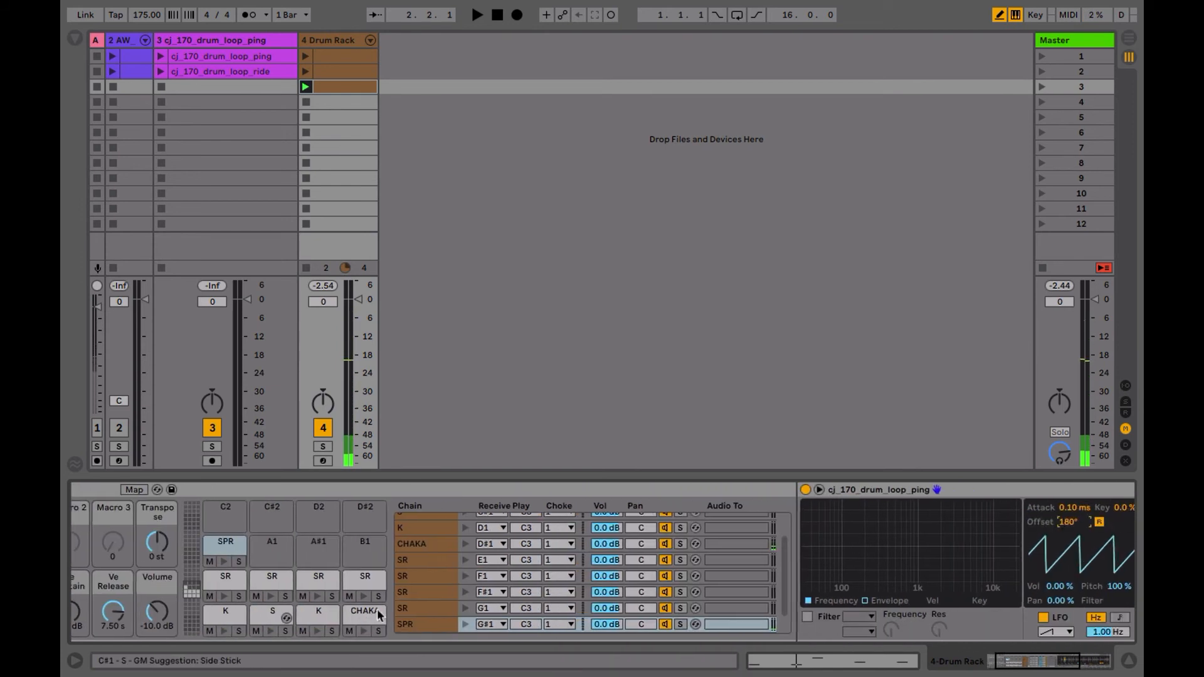
scroll(379, 615, right, 5)
drag(859, 635, 860, 635)
key(space)
key(Down)
key(Down)
key(Down)
key(Down)
key(Down)
key(Down)
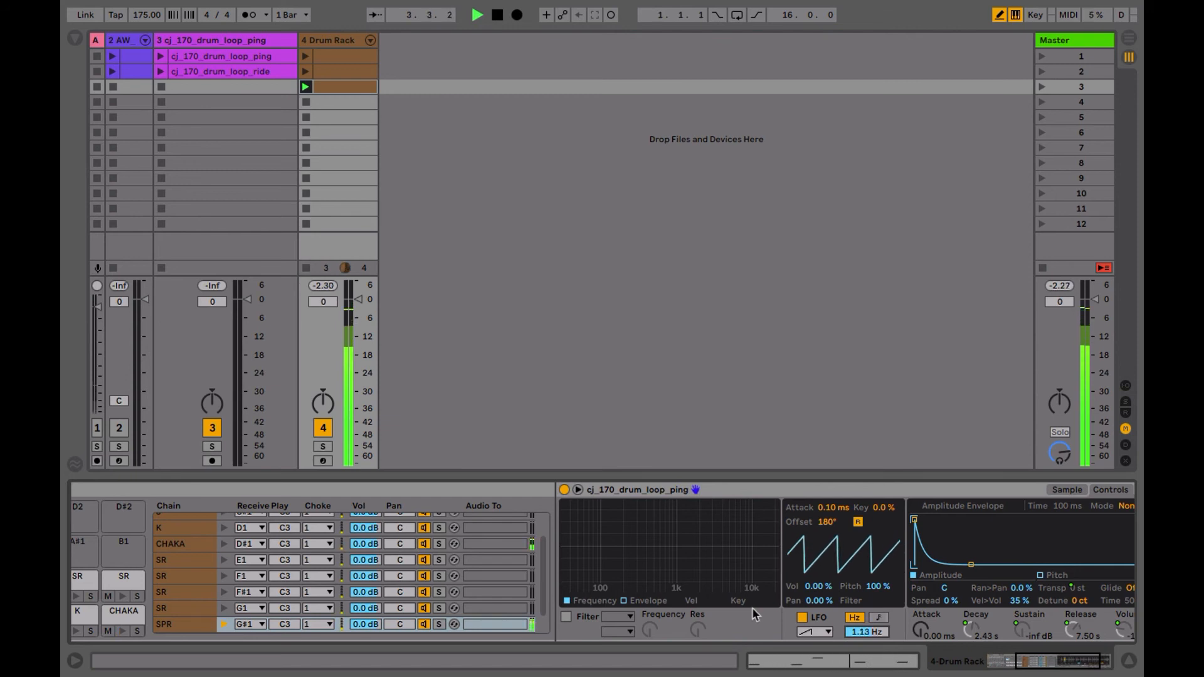
Step: Delete the CHAKA note at 1.3.3 from the third Drum Rack clip and stop playback
double_click(339, 86)
click(887, 196)
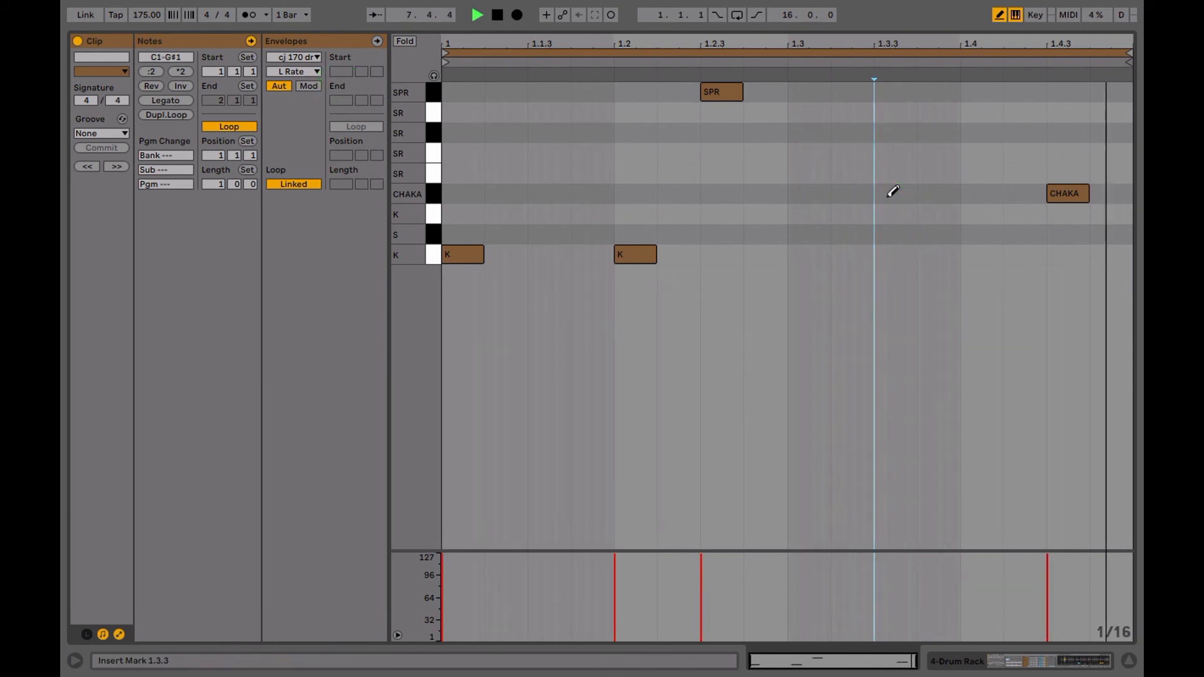
key(shift+Tab)
key(space)
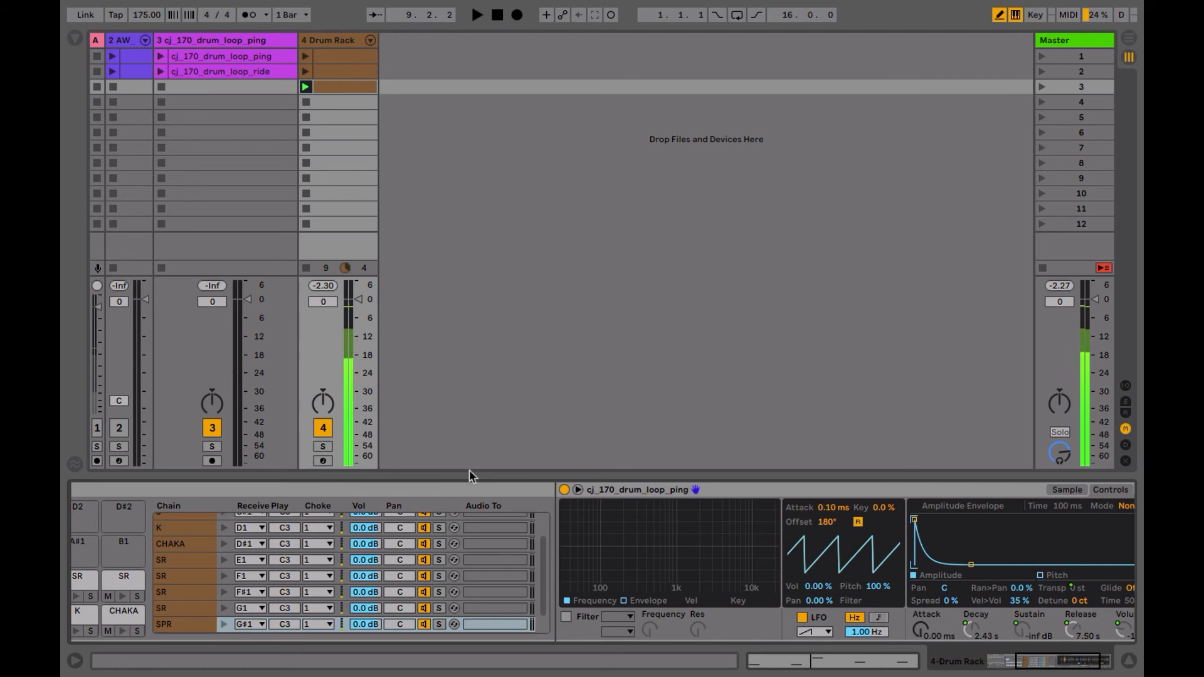
Step: Duplicate the F1 SR pad to A1, and name both the copy and the G#1 pad SPRU
scroll(386, 559, left, 5)
click(321, 561)
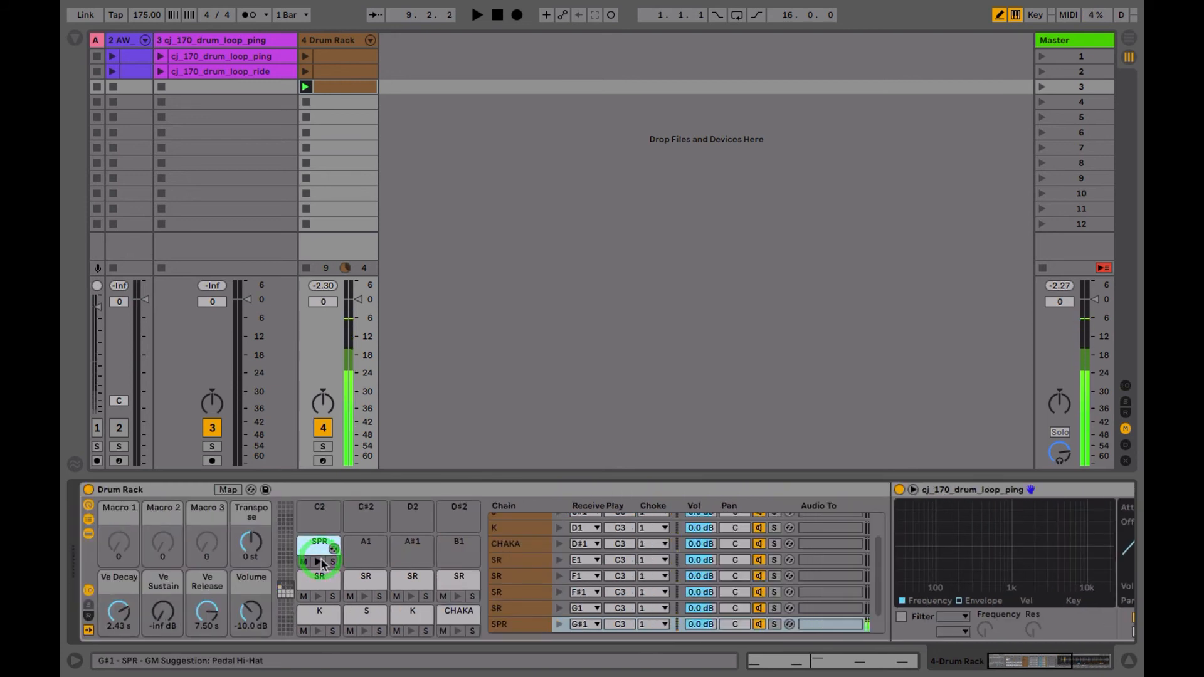
click(366, 598)
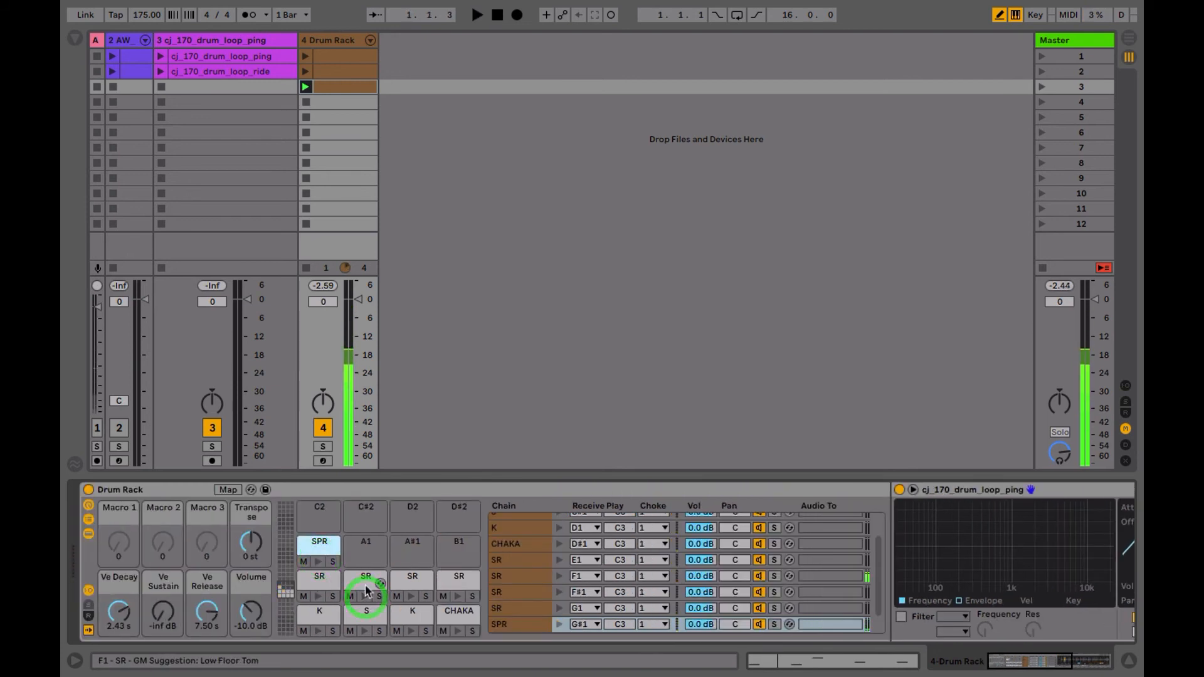
click(366, 587)
drag(363, 555, 364, 558)
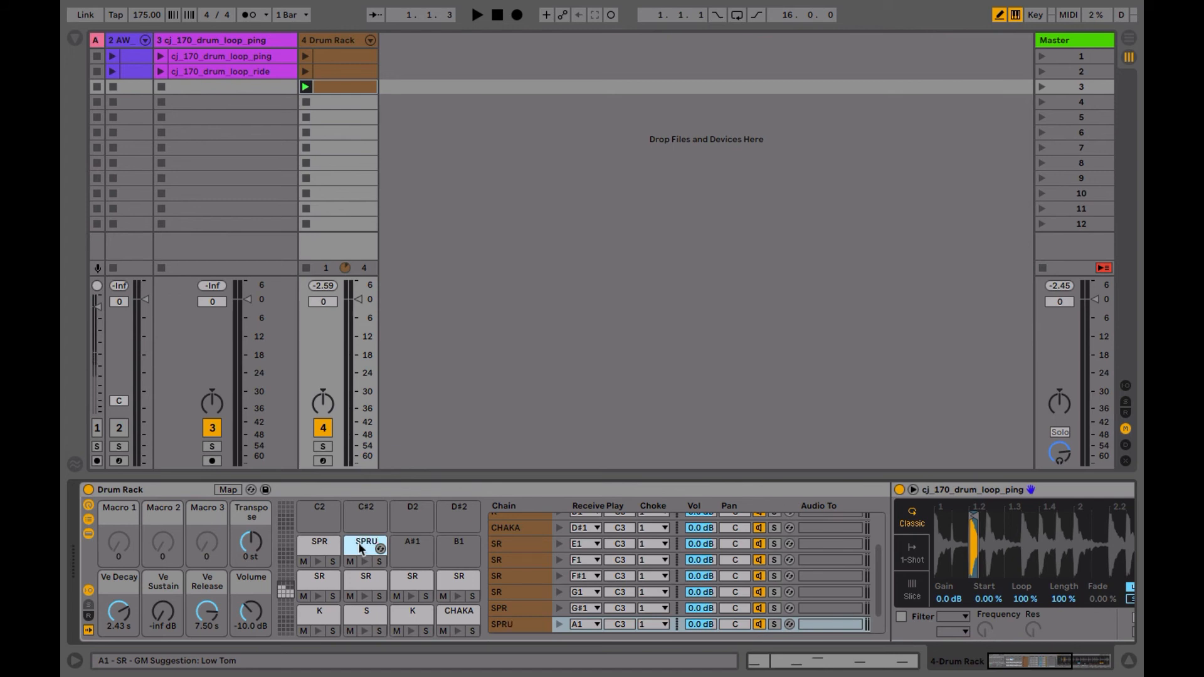
click(322, 554)
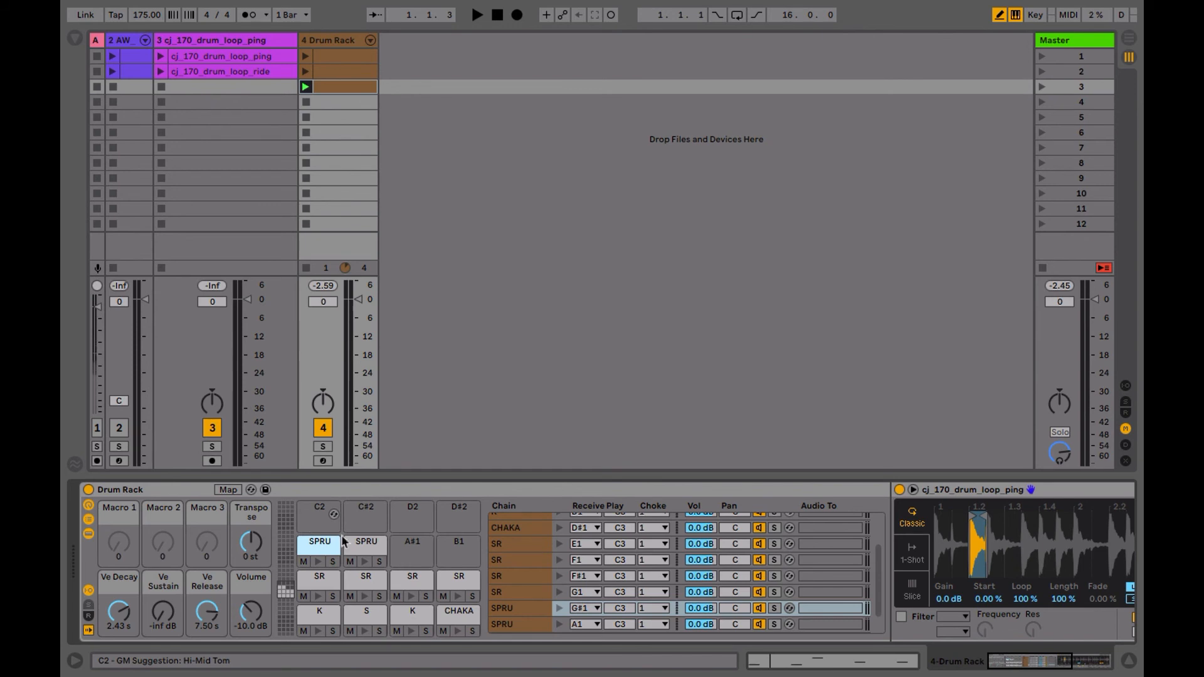
Step: Inspect the A1 SPRU pad's Simpler, audition the third clip, and examine the looped slice up close in the waveform
click(367, 544)
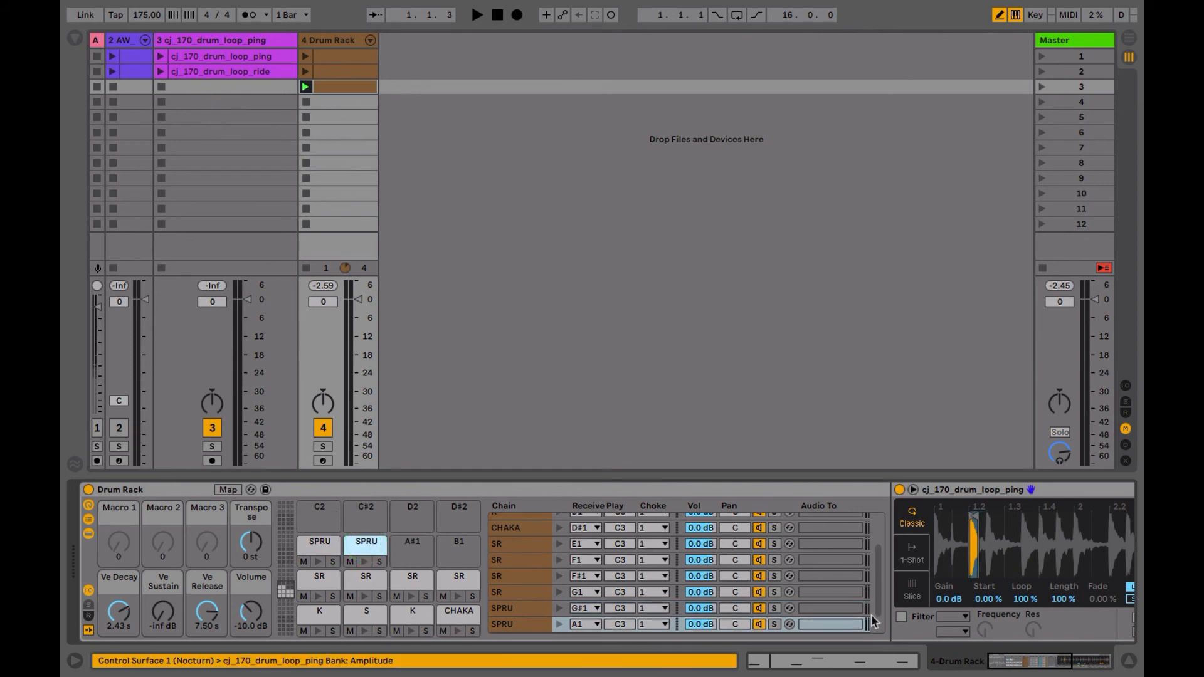
scroll(874, 621, right, 10)
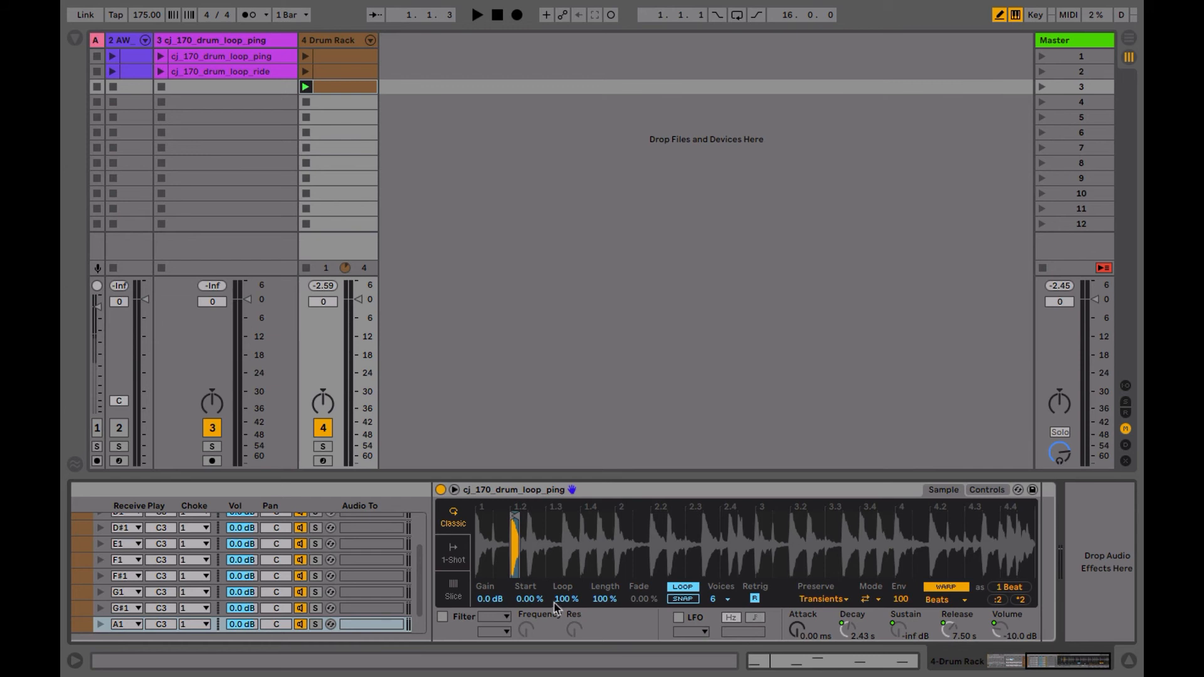
scroll(554, 605, left, 5)
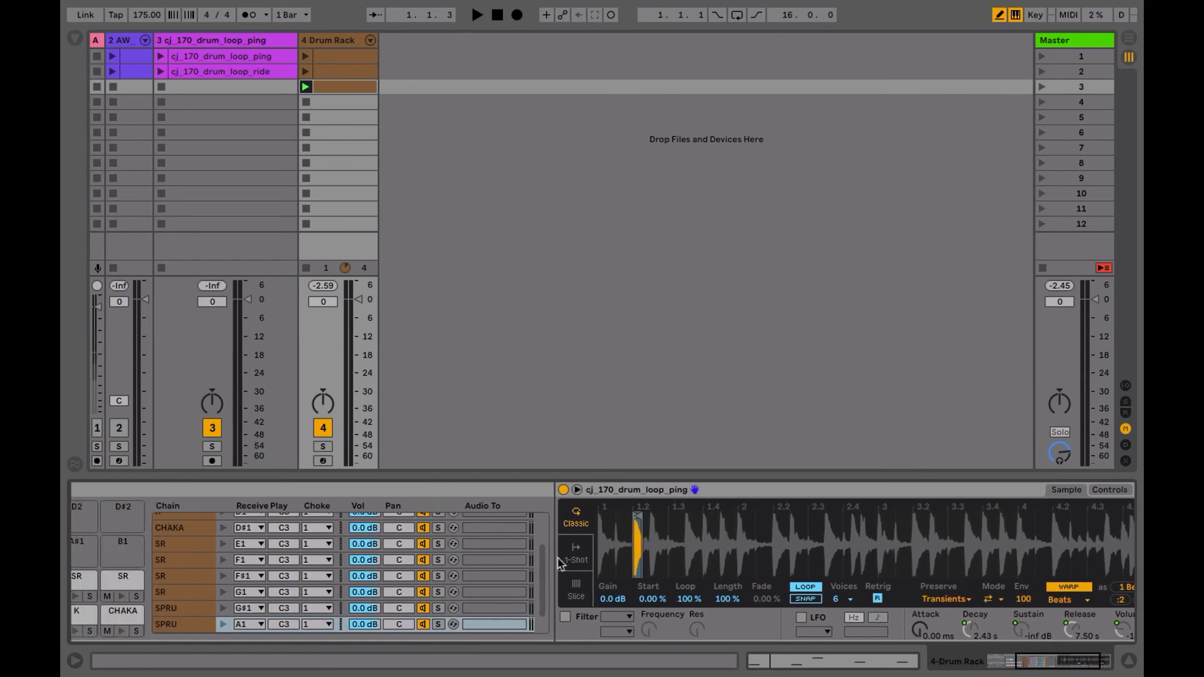
scroll(560, 563, left, 10)
click(272, 541)
key(space)
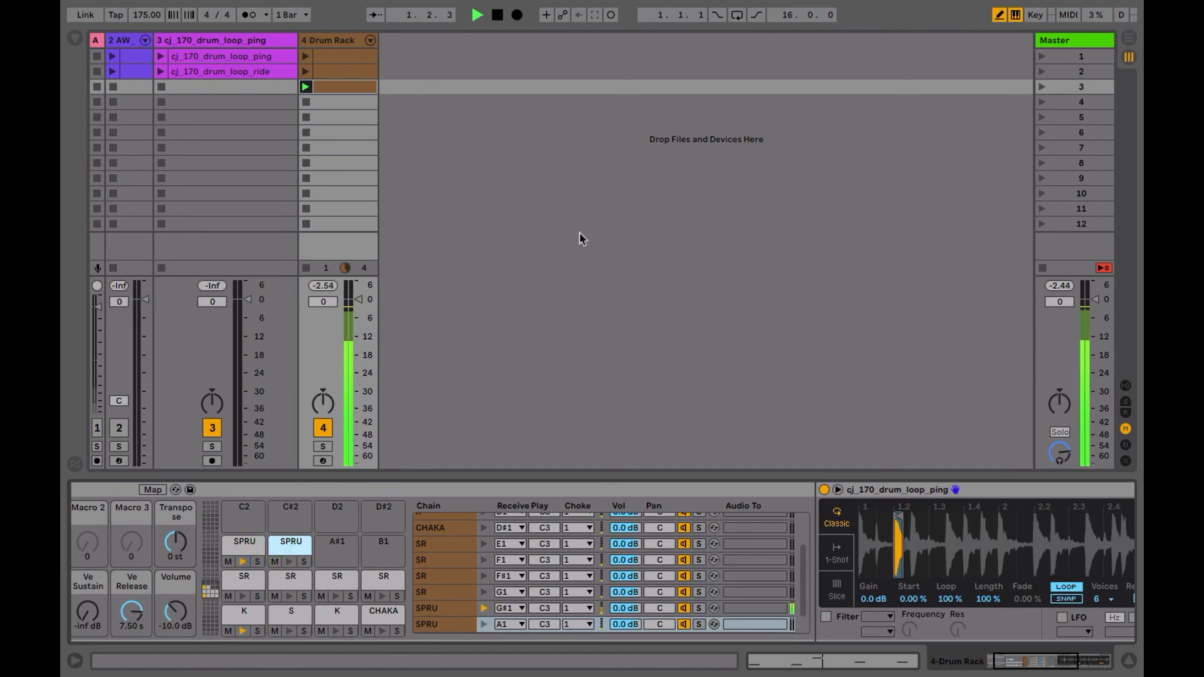
click(282, 549)
key(space)
drag(894, 536, 895, 550)
Step: Launch the first Drum Rack clip and add an A1 SPRU note at 1.1.3
click(307, 59)
double_click(344, 59)
click(550, 95)
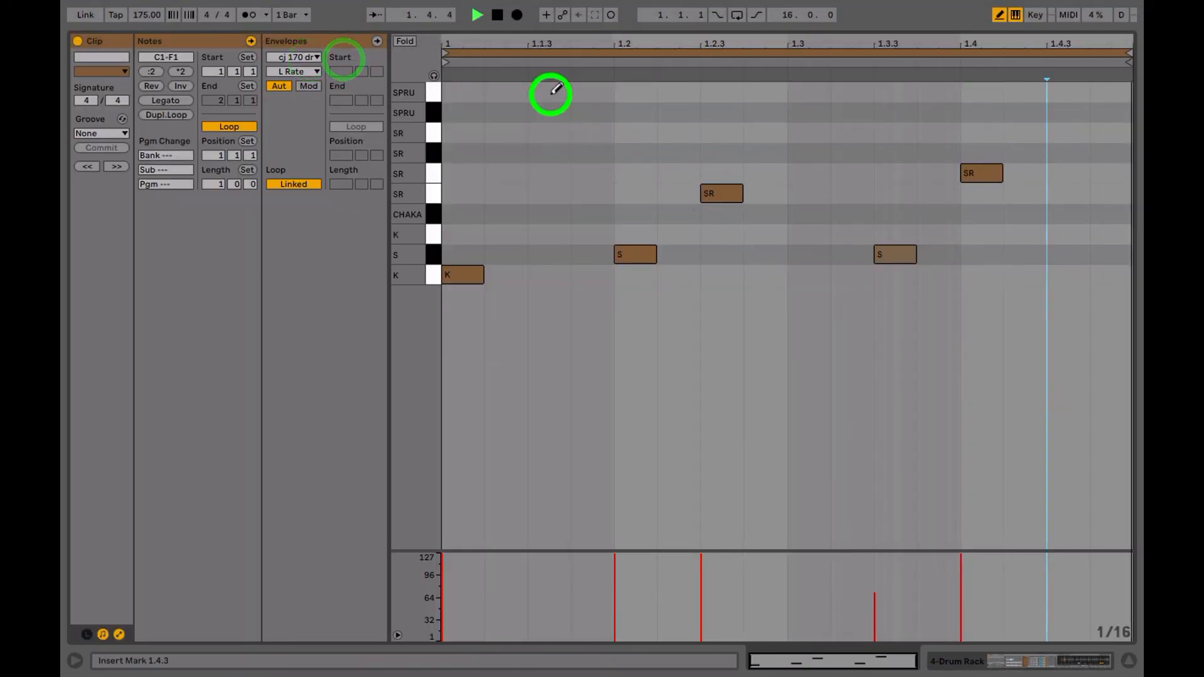
key(shift+Tab)
Step: Show the control parameters of the A1 SPRU pad's Simpler and enable its LFO
scroll(890, 527, right, 6)
scroll(892, 527, left, 4)
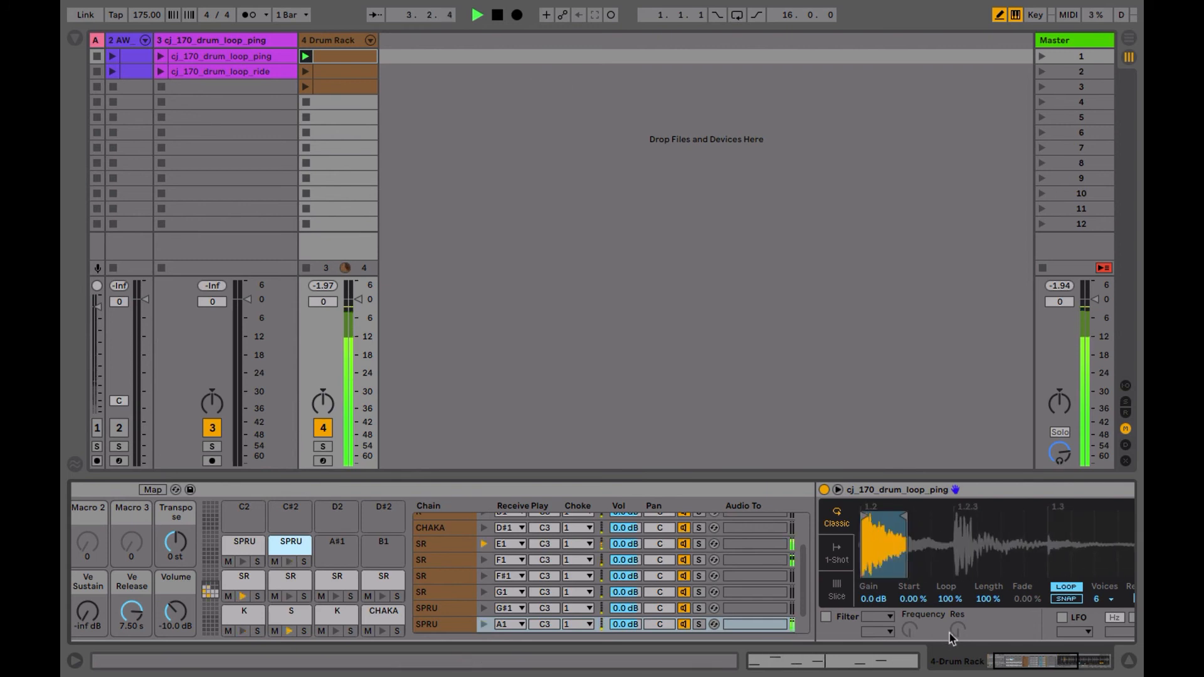
scroll(949, 634, right, 6)
click(973, 490)
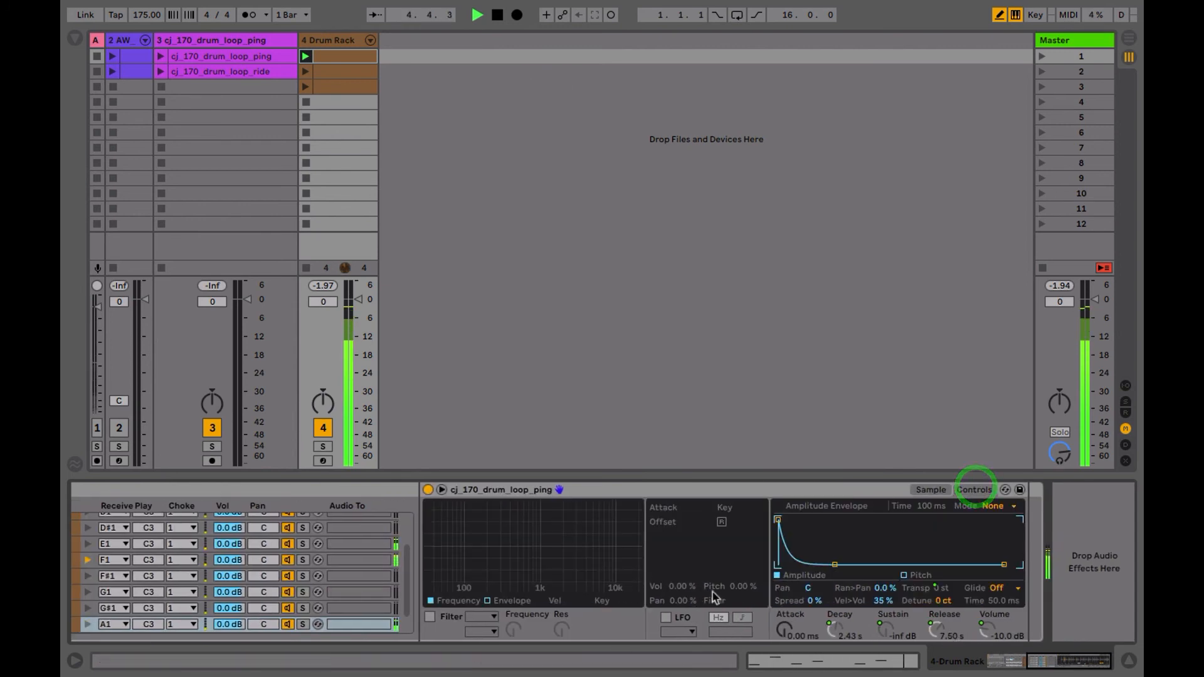
click(925, 489)
click(988, 488)
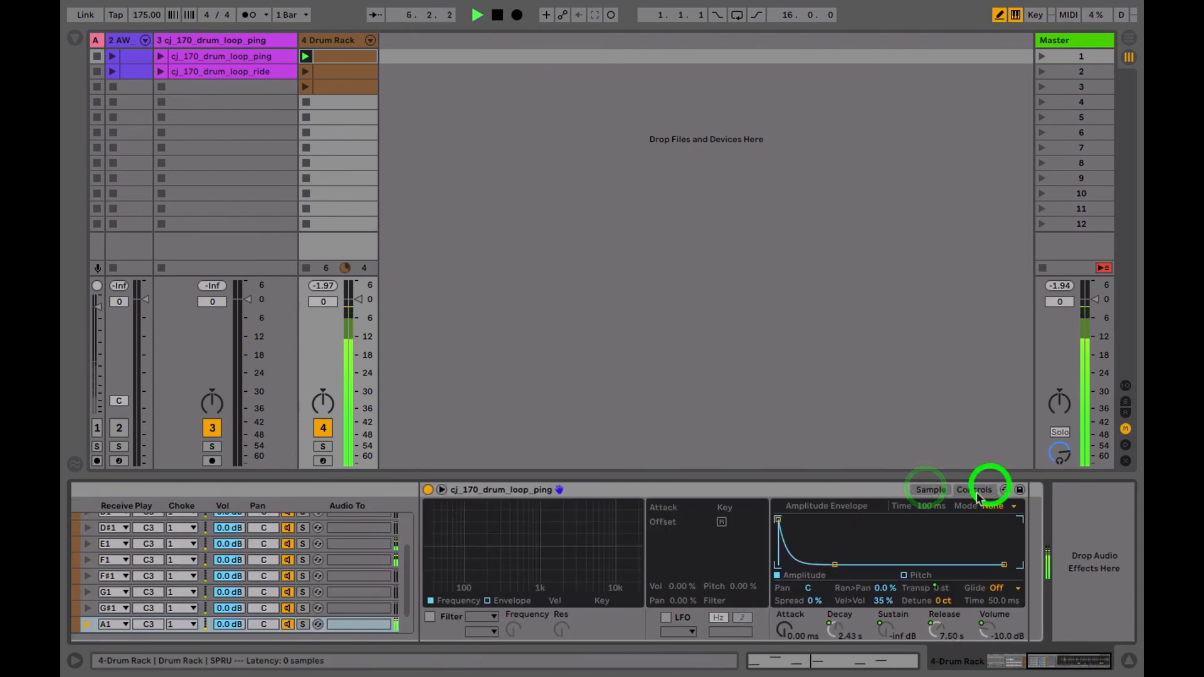
click(665, 618)
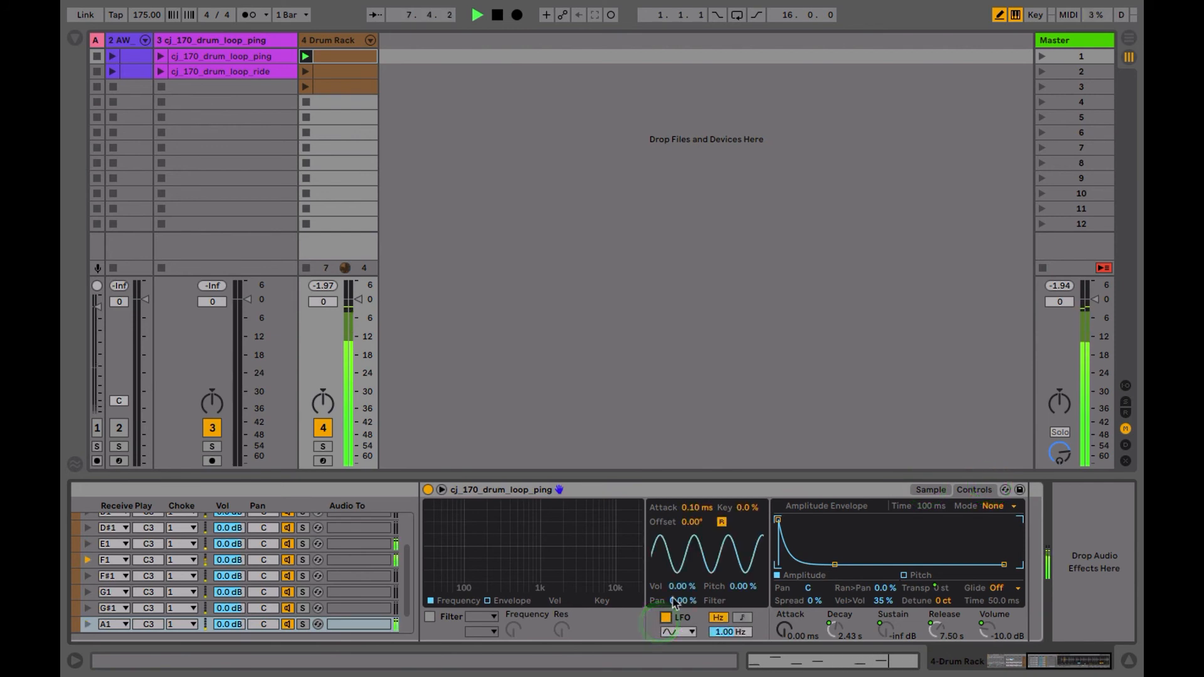
Step: Stop playback and give the A1 SPRU pad's LFO a rising sawtooth waveform with a 180° offset
click(677, 631)
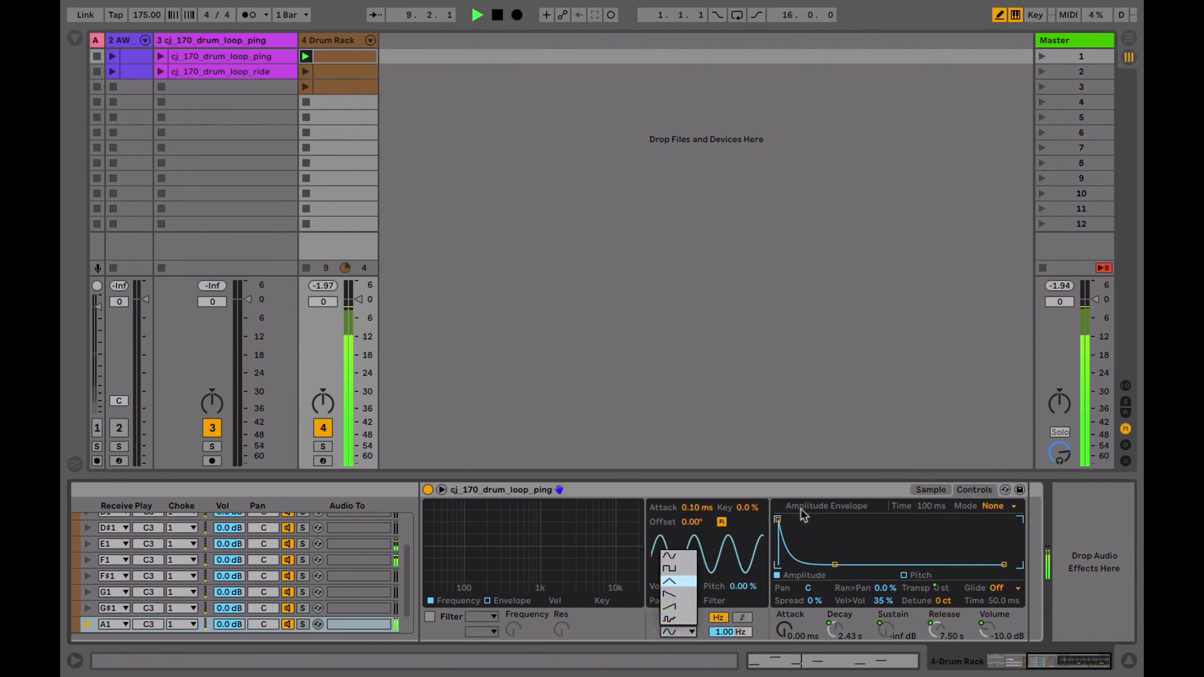
click(781, 504)
click(691, 632)
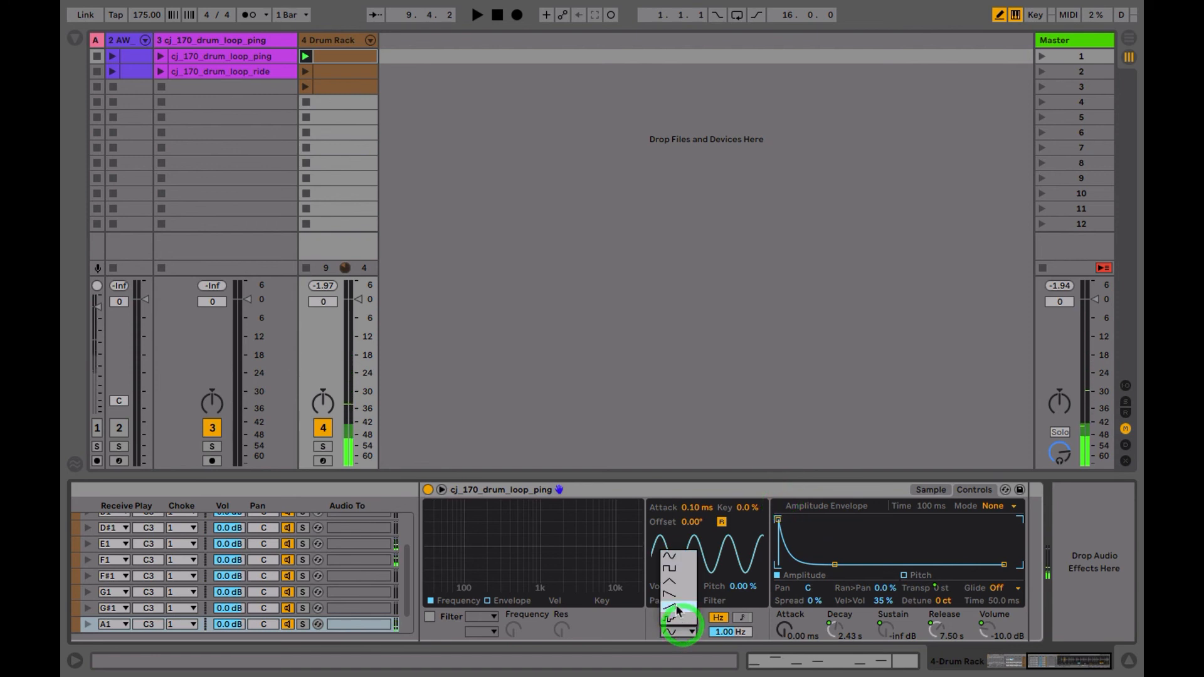
click(674, 602)
click(691, 522)
text(180)
key(Return)
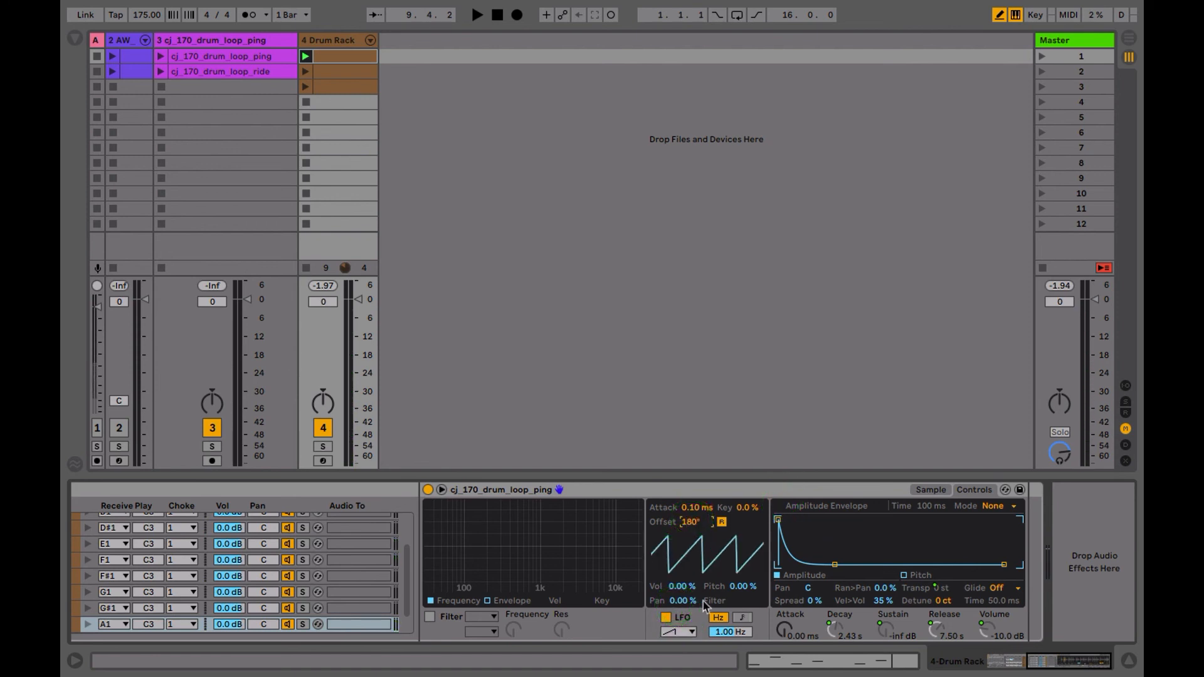
Step: Set the A1 SPRU LFO's pitch amount to 100% and, during playback, raise its rate to 1.55 Hz
click(746, 590)
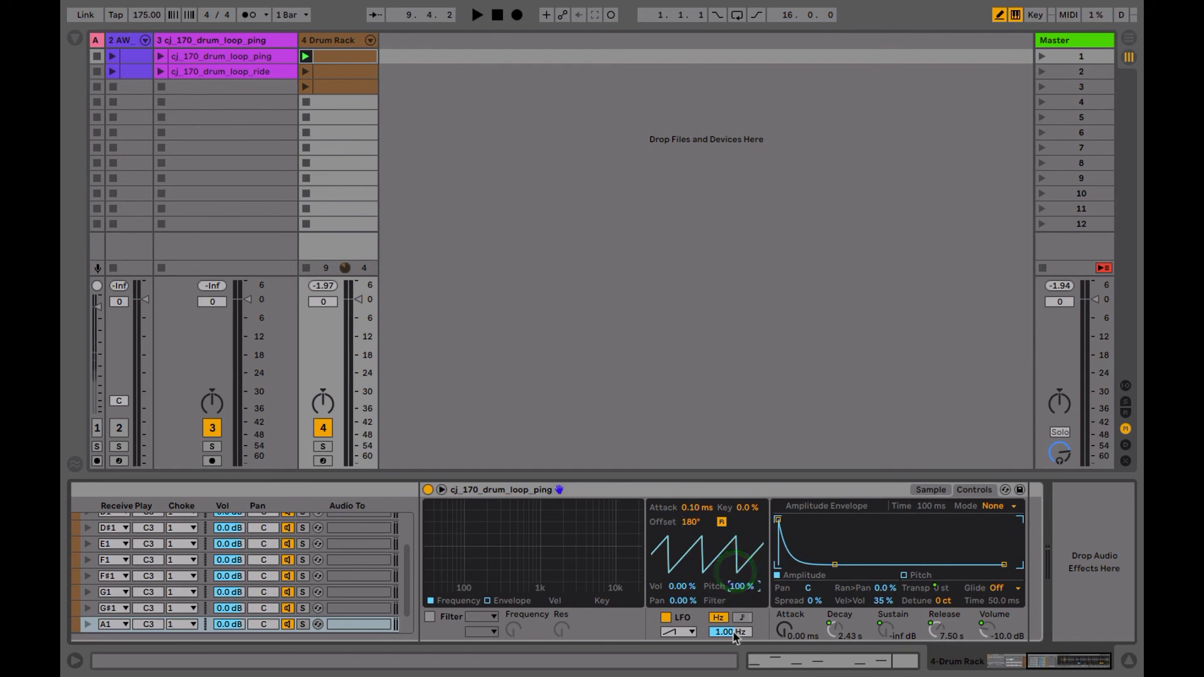
key(space)
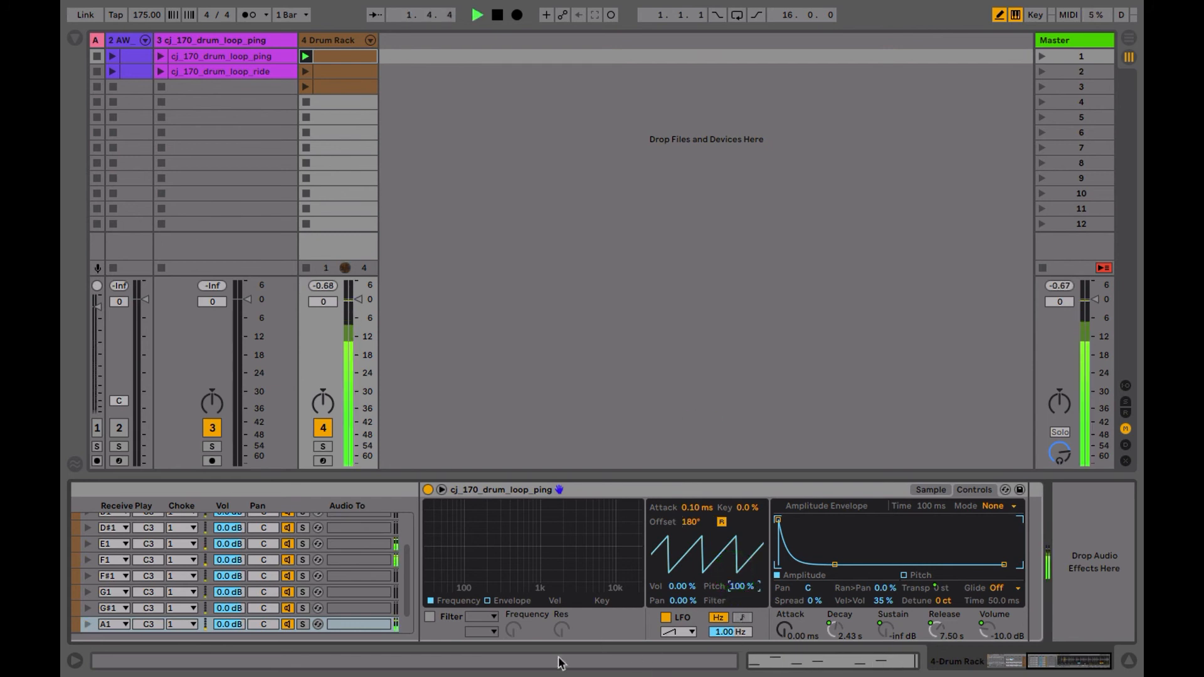
scroll(379, 594, left, 5)
drag(996, 631, 915, 631)
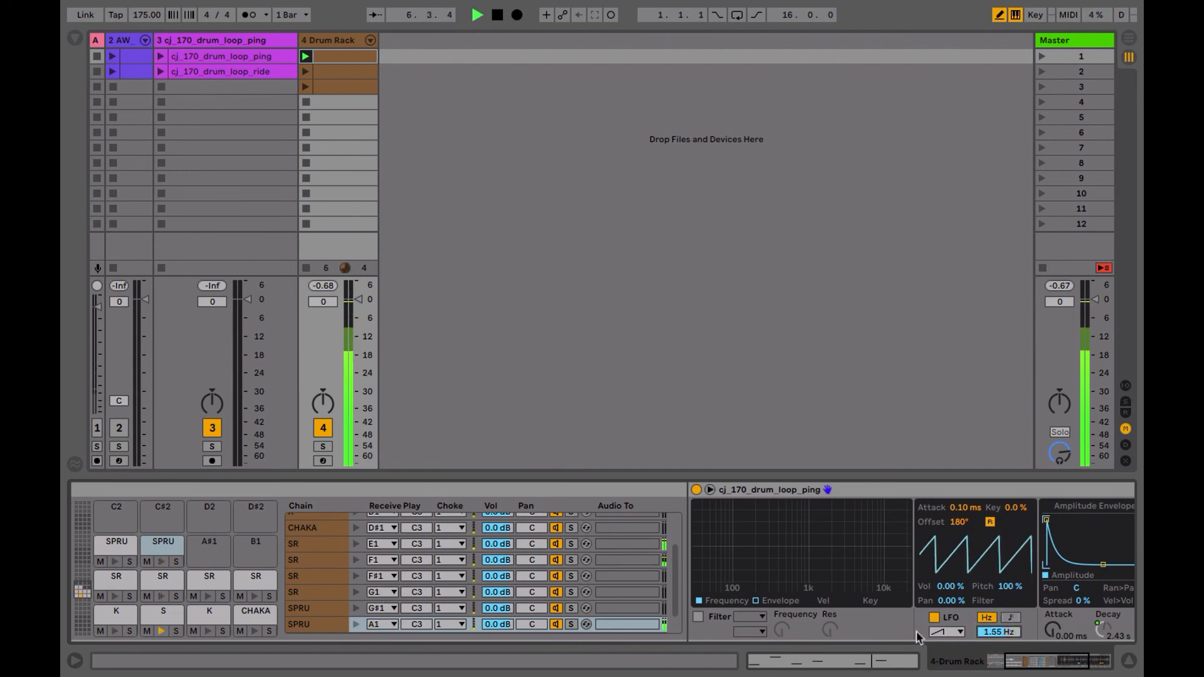
Step: Delete the S note at 1.2 from the first Drum Rack clip and stop playback
double_click(349, 62)
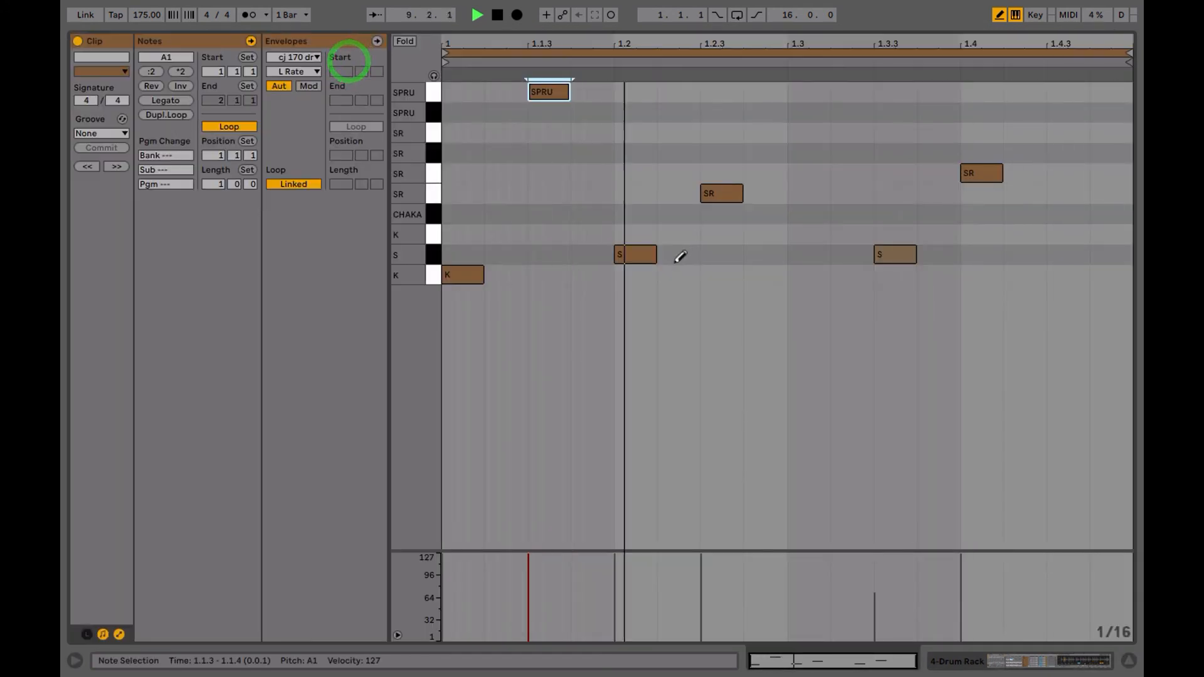
click(633, 254)
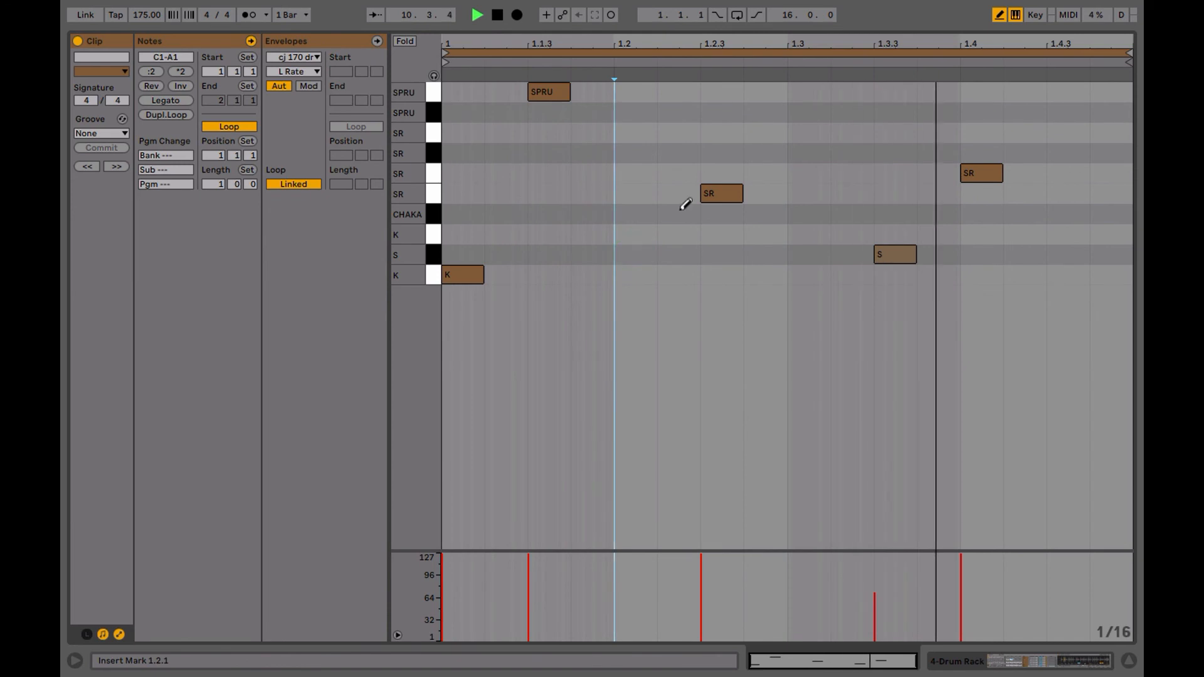
key(shift+Tab)
key(space)
Step: Duplicate the A1 SPRU pad to A#1, play the first Drum Rack clip and add an A#1 note at 1.3
scroll(246, 543, left, 5)
drag(313, 542, 355, 547)
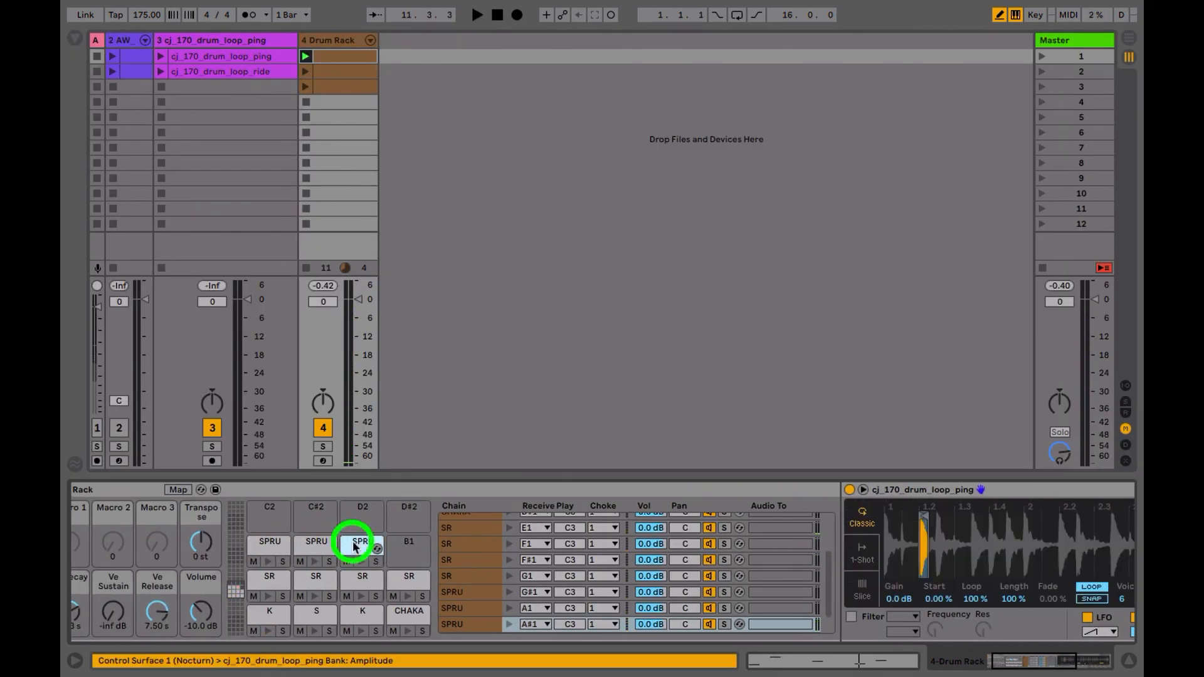
double_click(318, 56)
key(space)
click(801, 92)
key(shift+Tab)
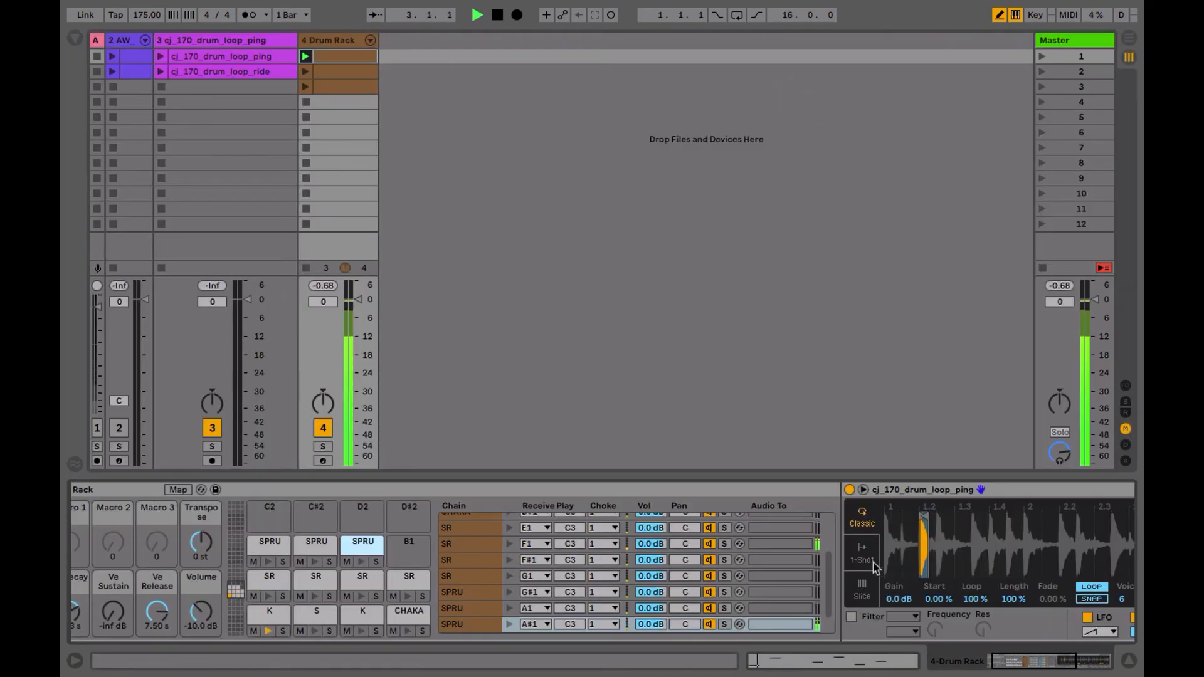
Step: Stop playback and rename the A#1 pad SPRD
scroll(876, 567, right, 7)
scroll(610, 556, left, 5)
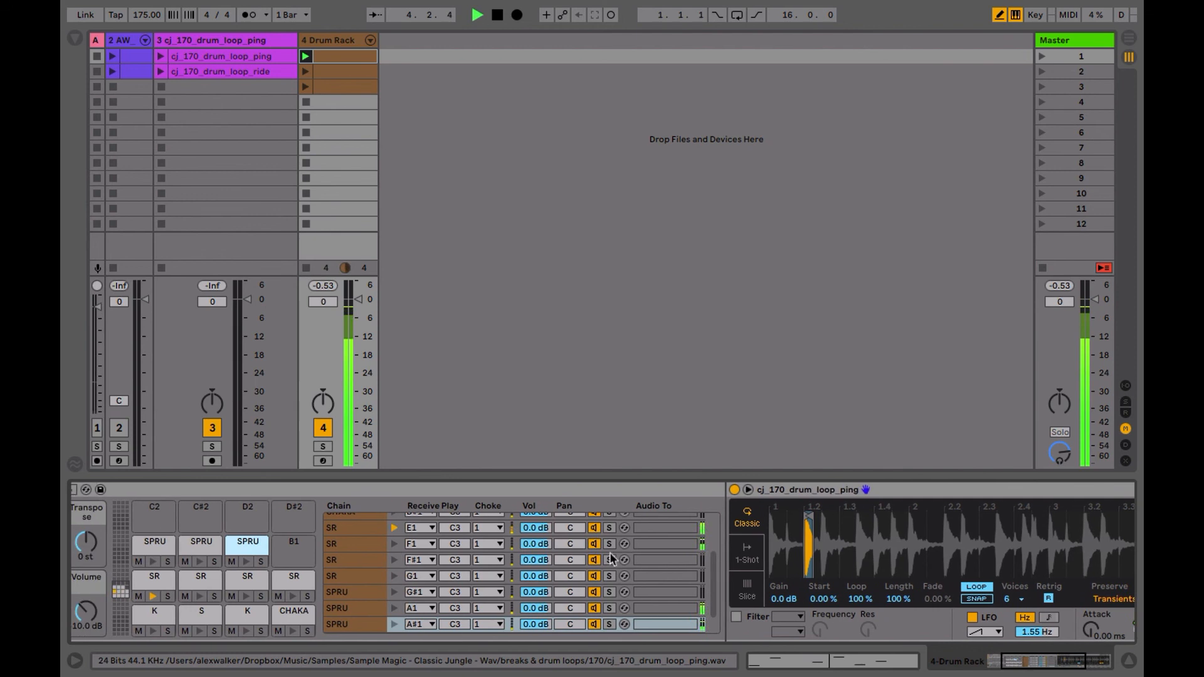
key(space)
key(super+r)
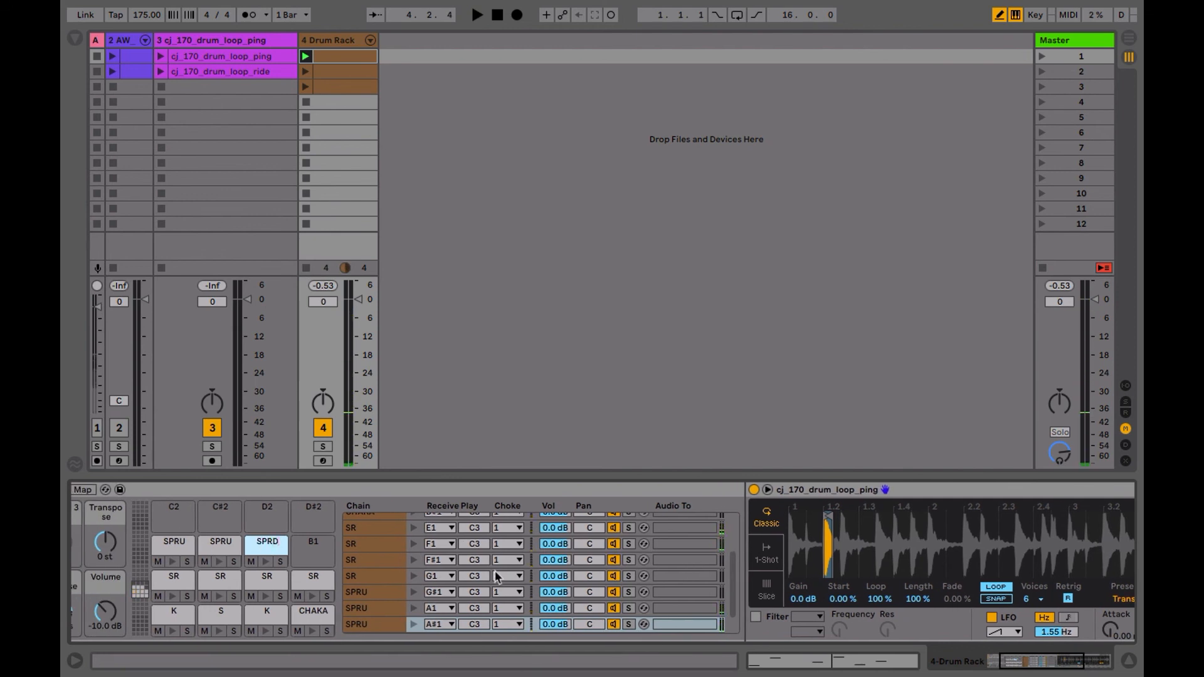
Step: Change the SPRD pad's LFO waveform to a falling sawtooth and start playback
scroll(820, 569, right, 4)
click(1045, 495)
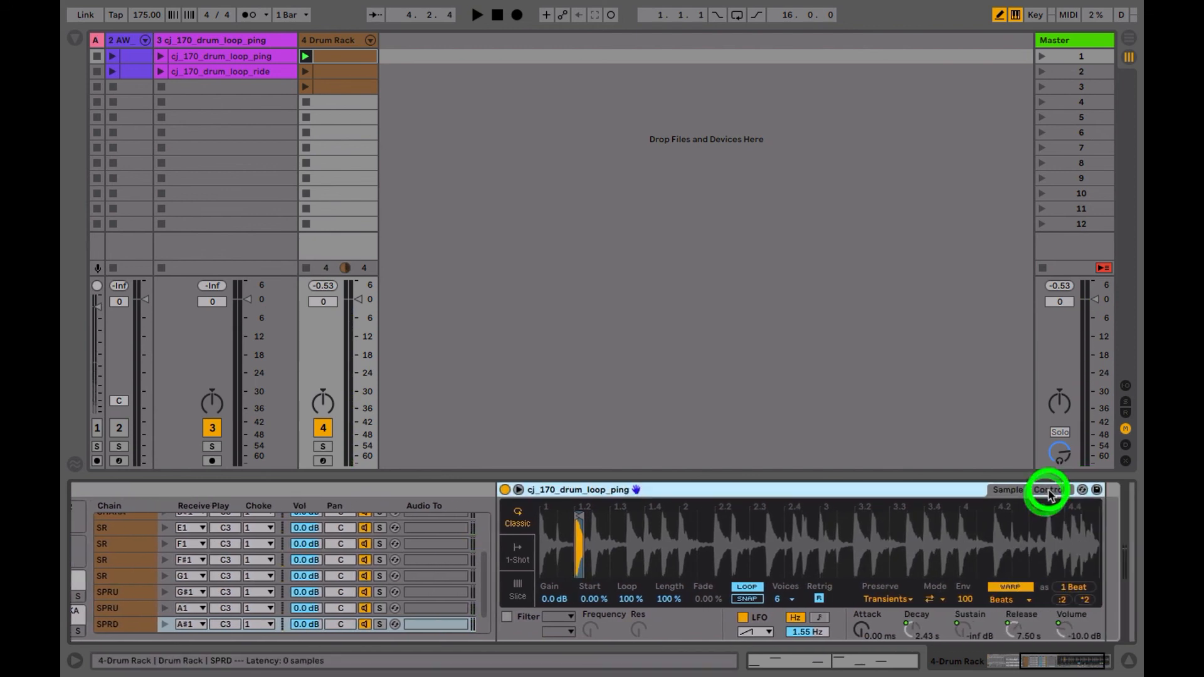
click(749, 628)
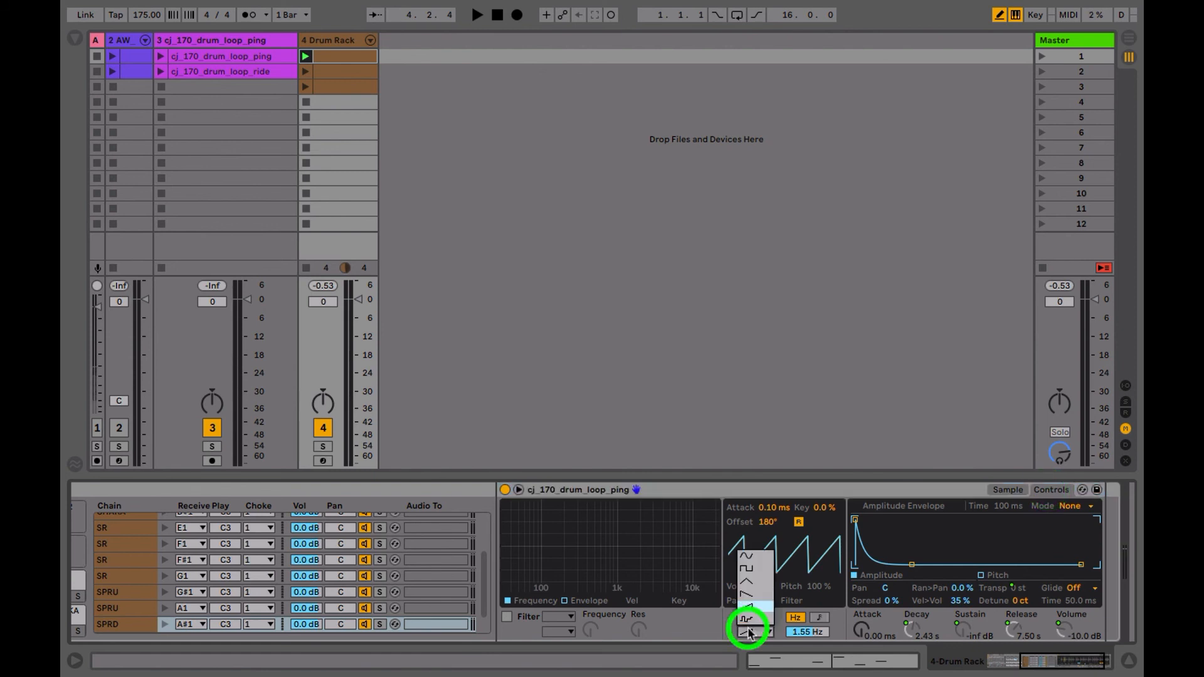
click(752, 592)
key(space)
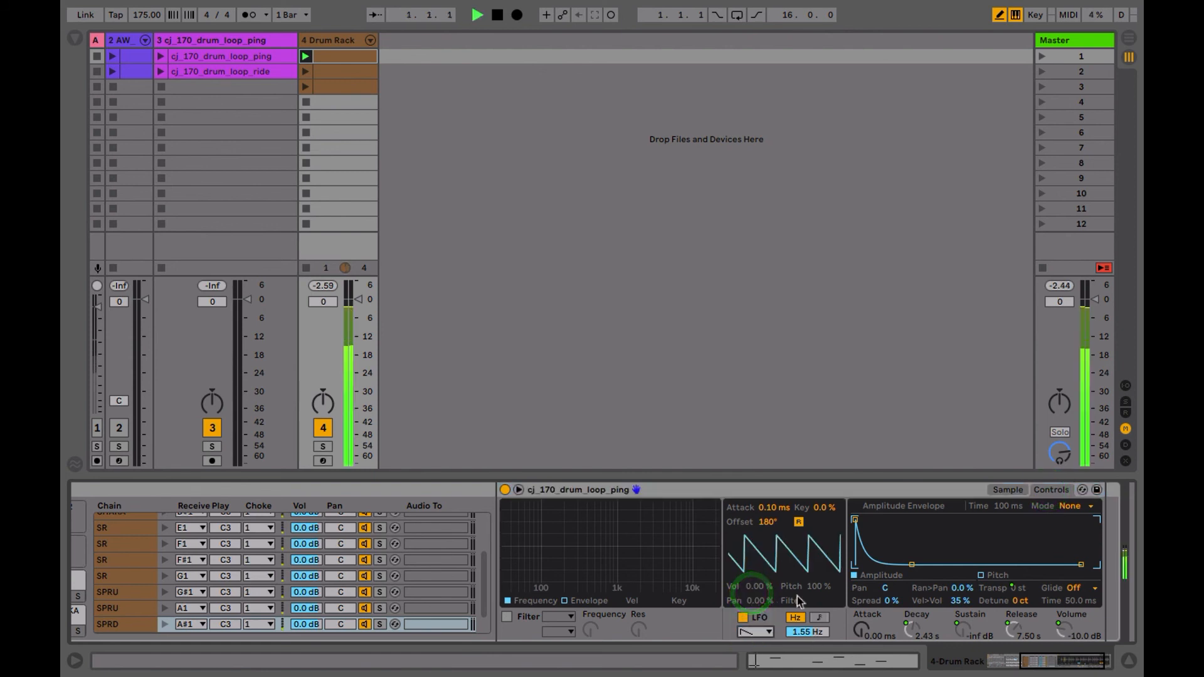
Step: Delete the S note at 1.3.3 from the first Drum Rack clip, audition the pattern and stop playback
double_click(324, 56)
click(892, 268)
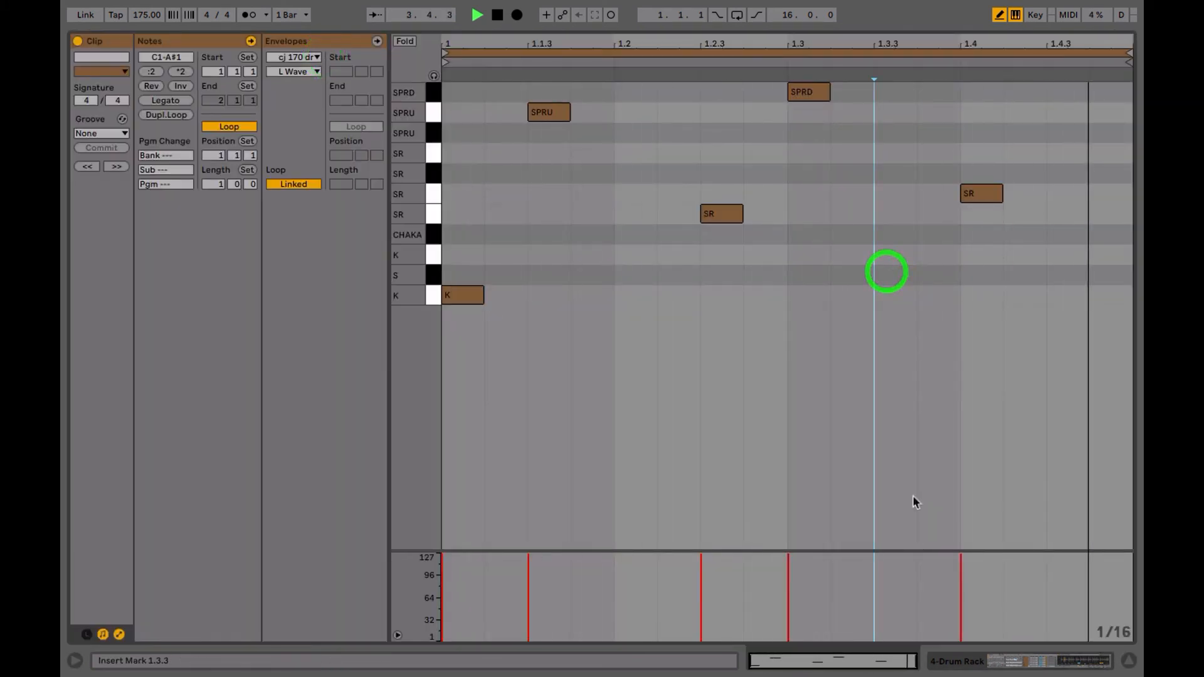
key(shift+Tab)
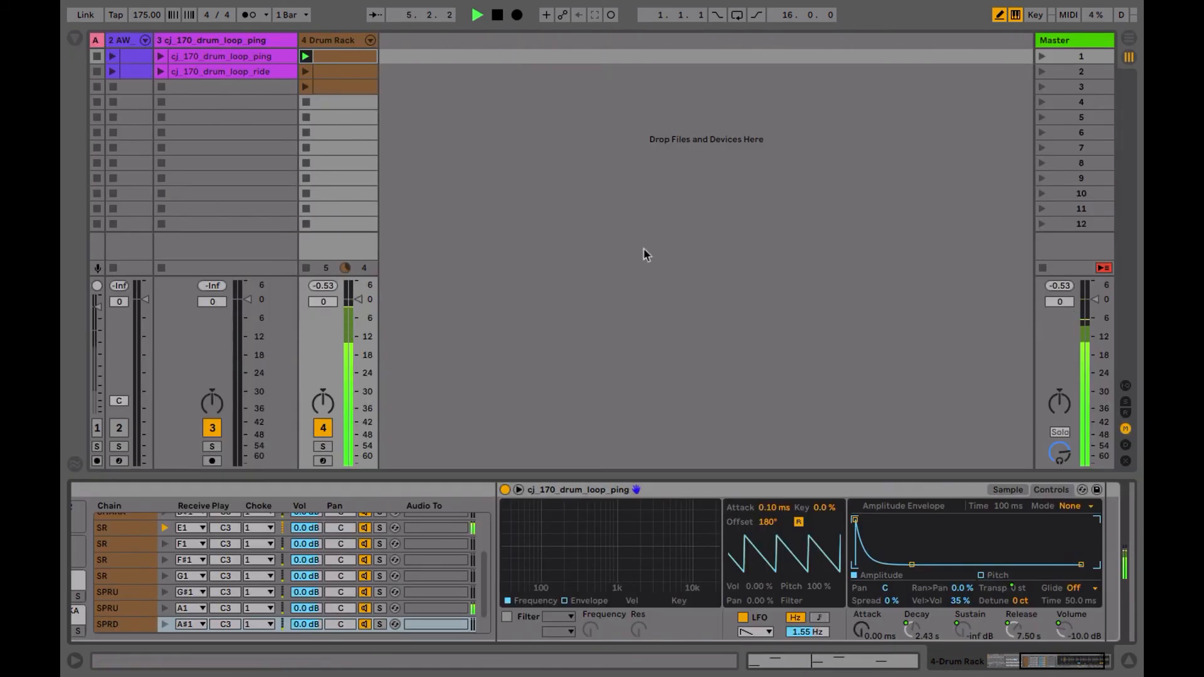
key(space)
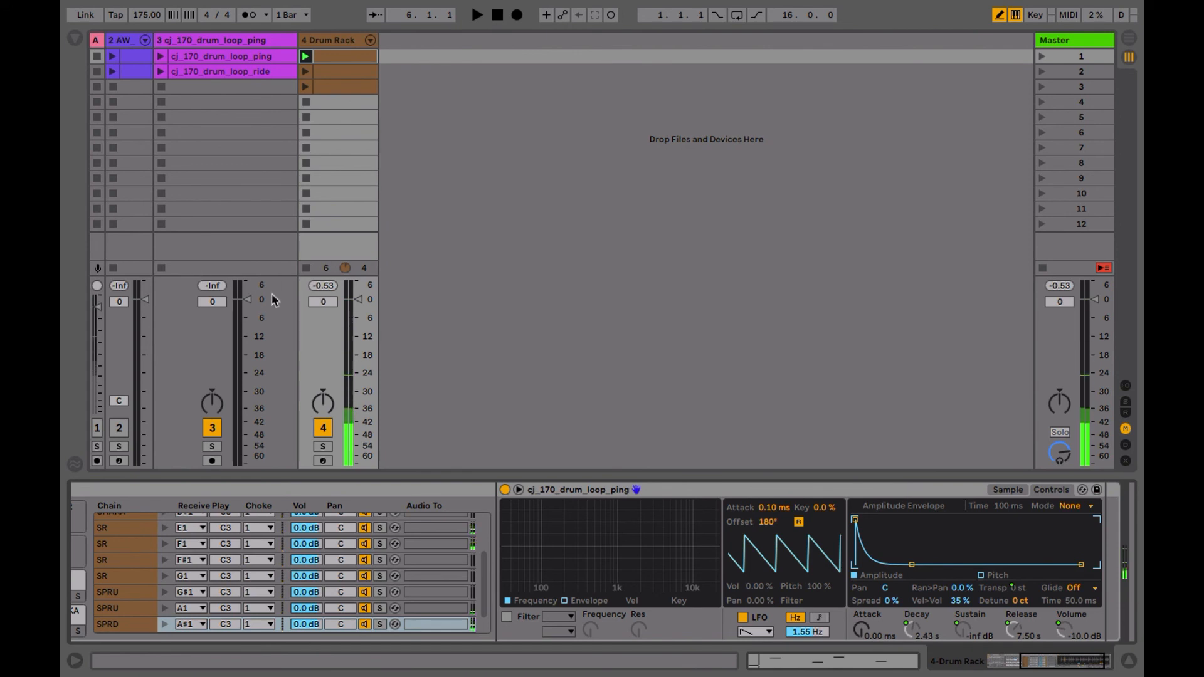
Step: Review the Drum Rack's pads and chains and examine the C1 K pad's Simpler sample and settings
scroll(381, 568, down, 1)
scroll(587, 609, left, 6)
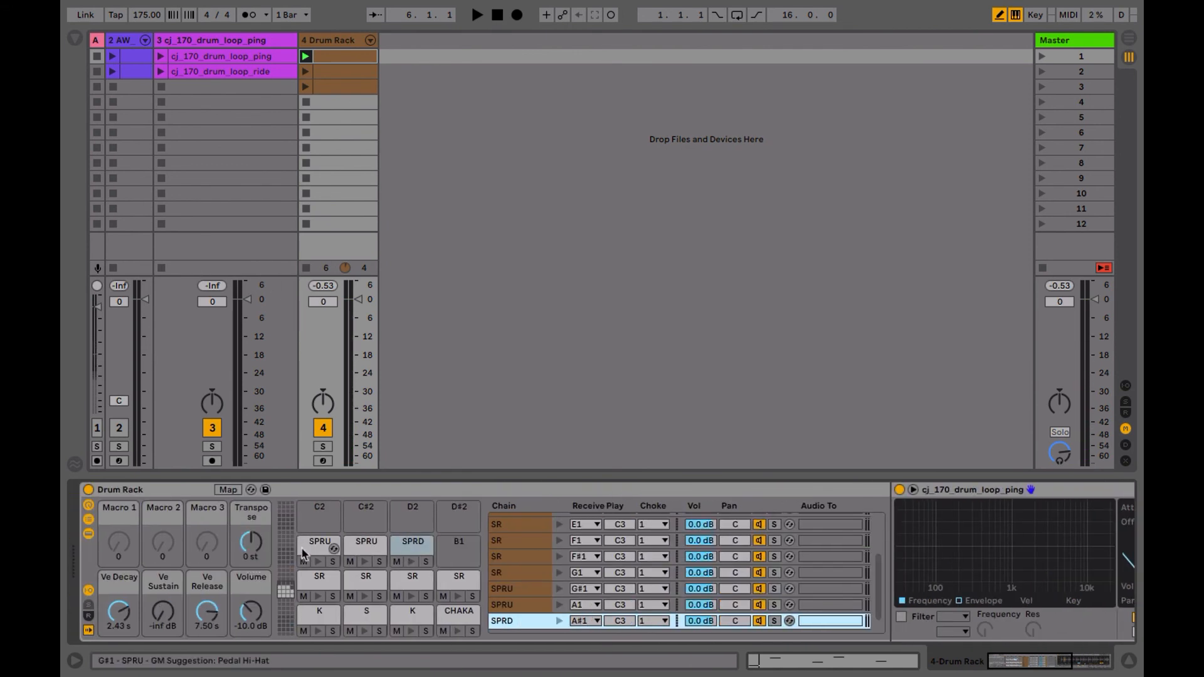
click(317, 620)
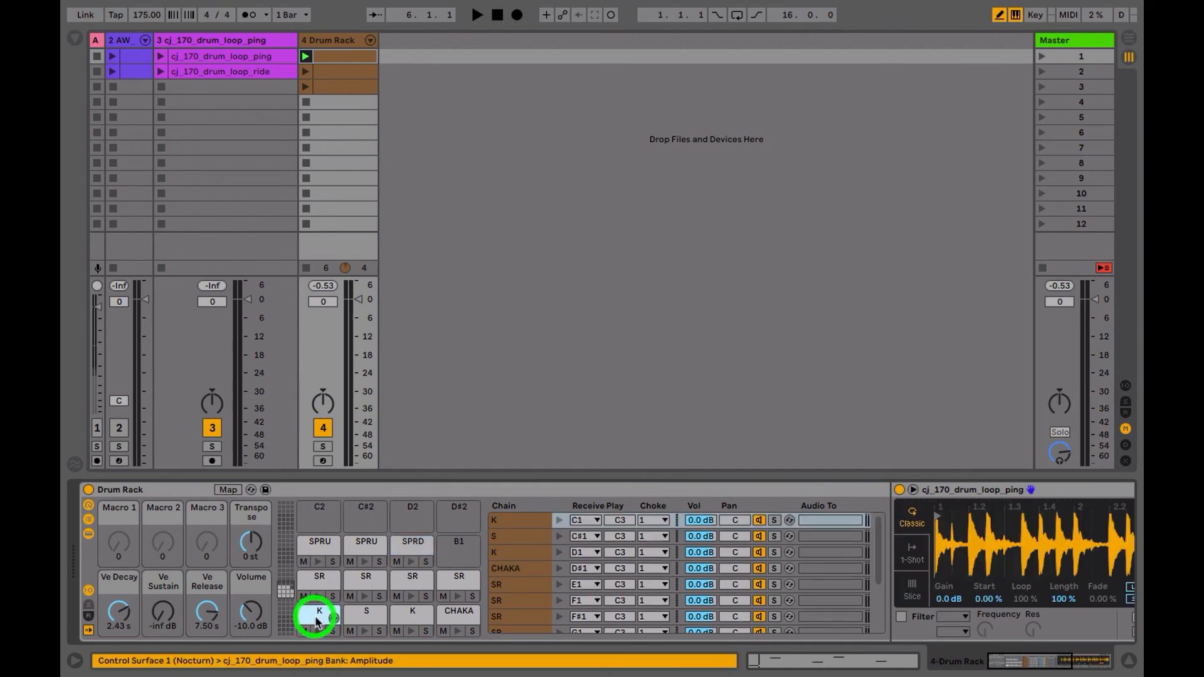
scroll(963, 577, right, 6)
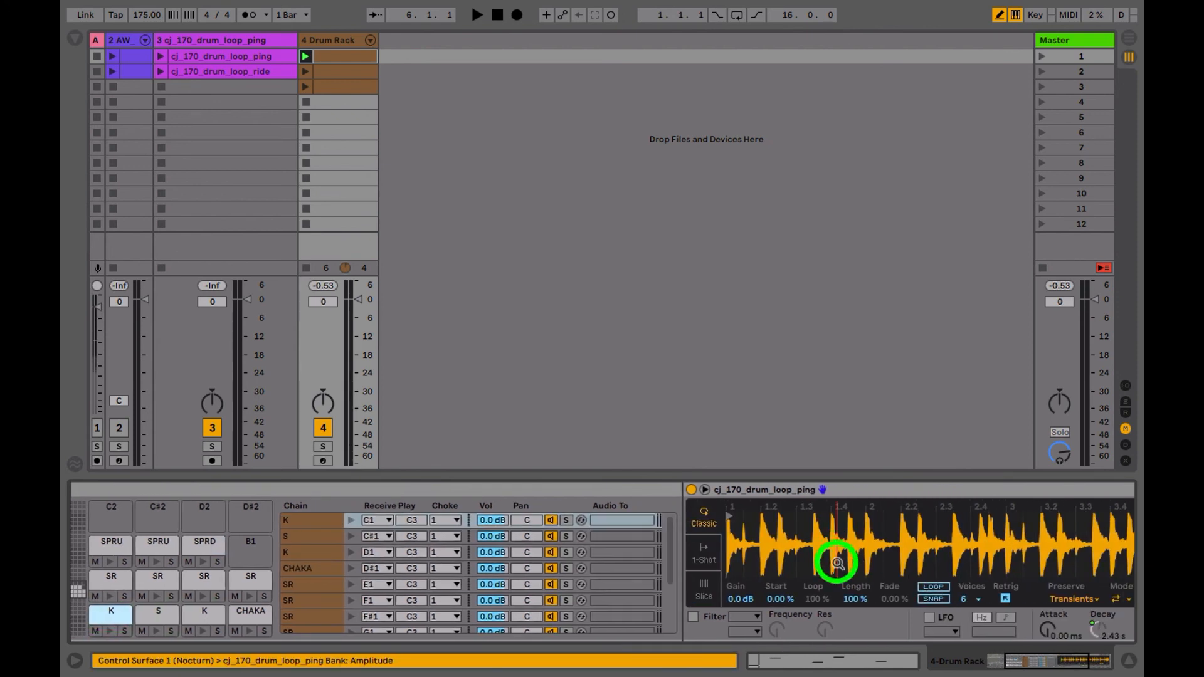
scroll(839, 564, right, 4)
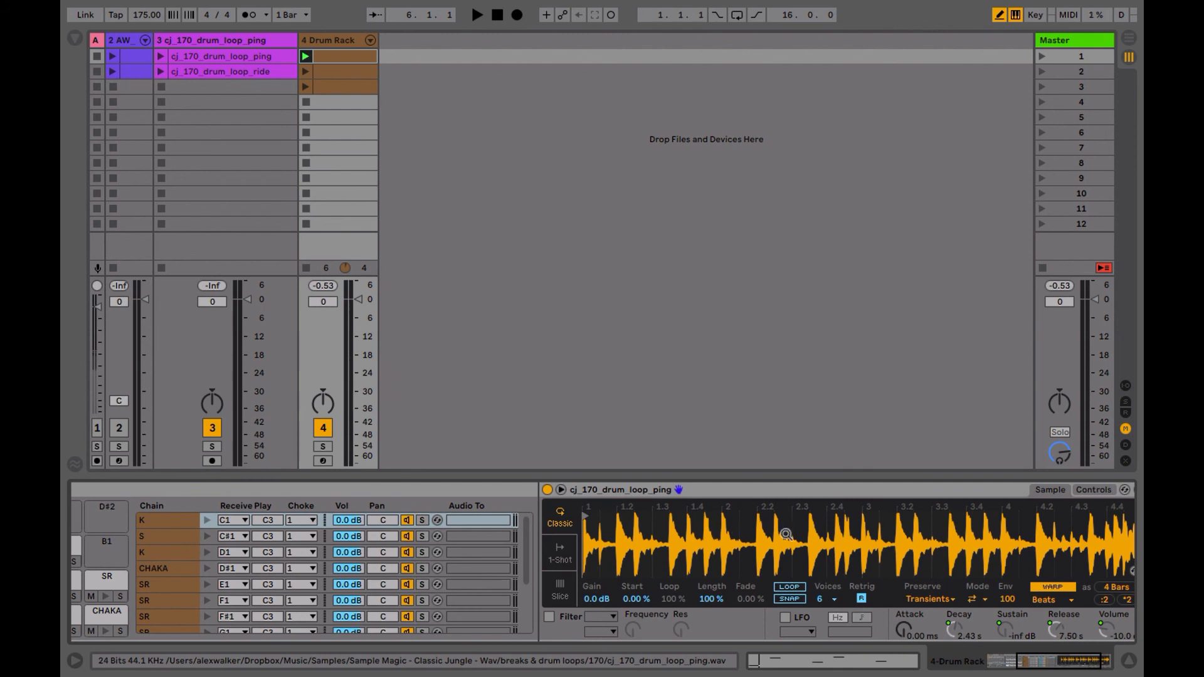
scroll(785, 534, right, 3)
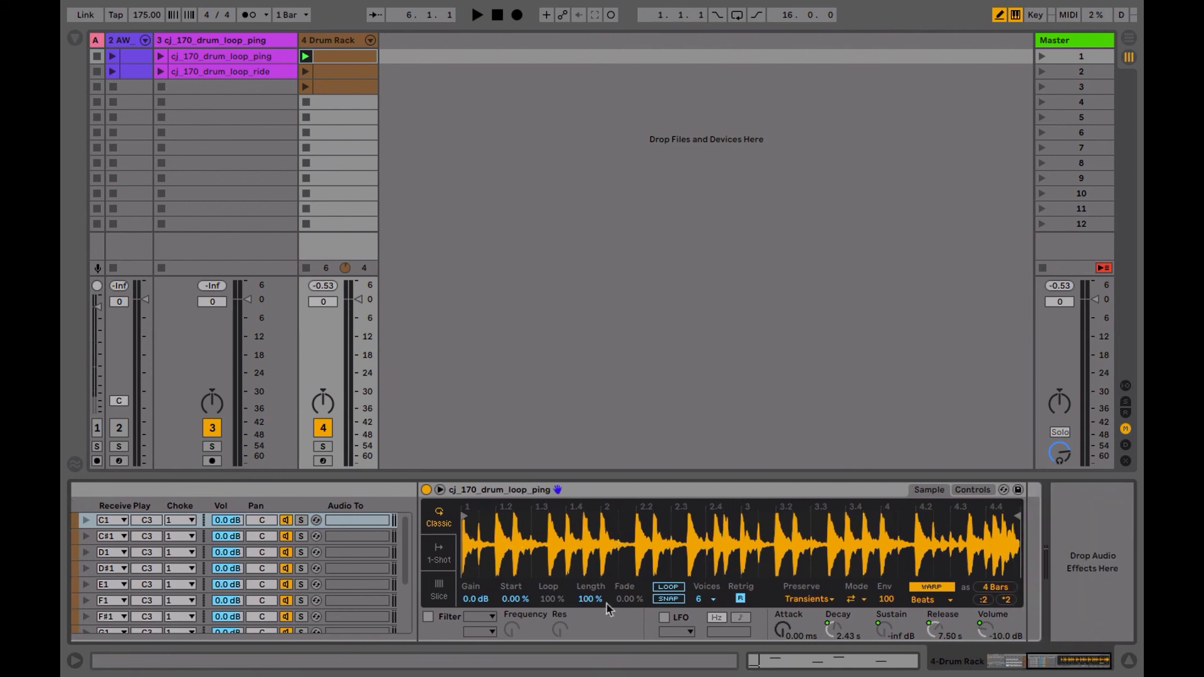
scroll(532, 637, left, 12)
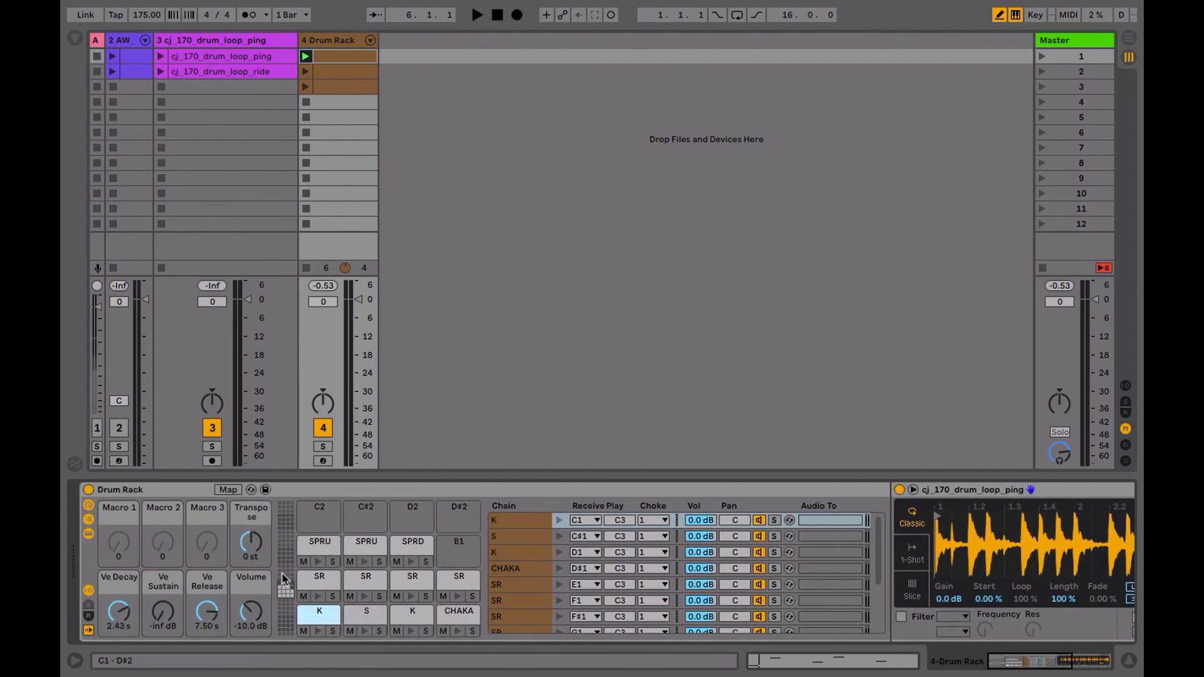
click(88, 534)
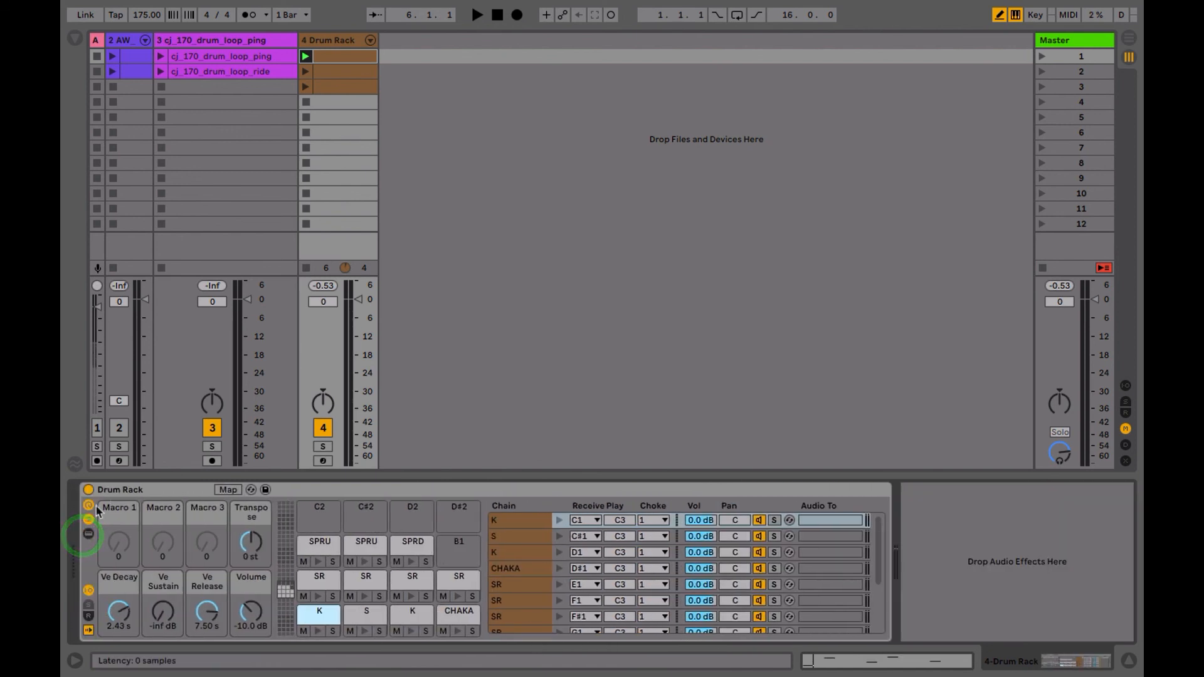
click(88, 519)
click(94, 490)
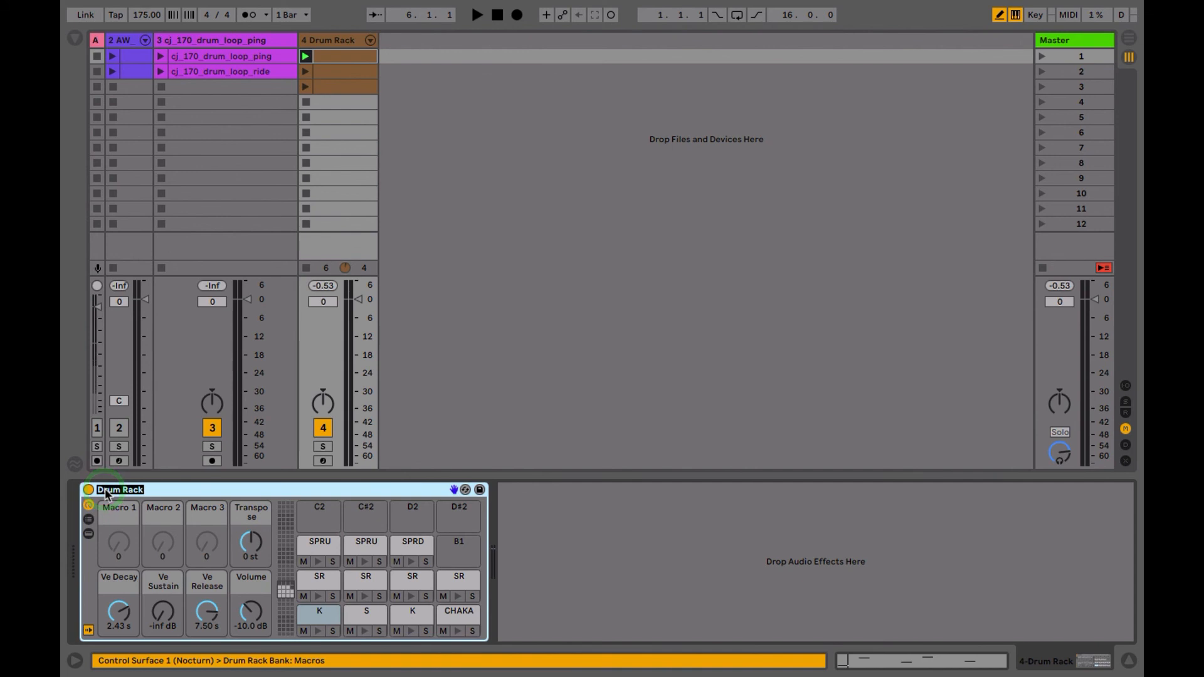
text(AW-)
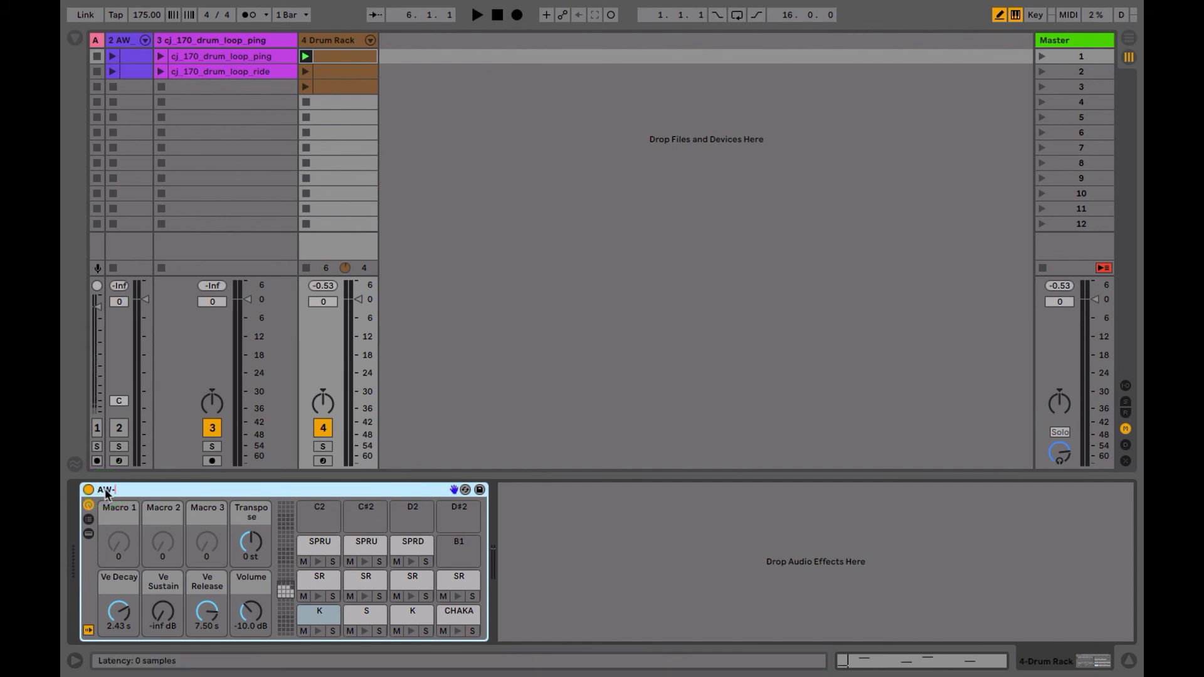
key(BackSpace)
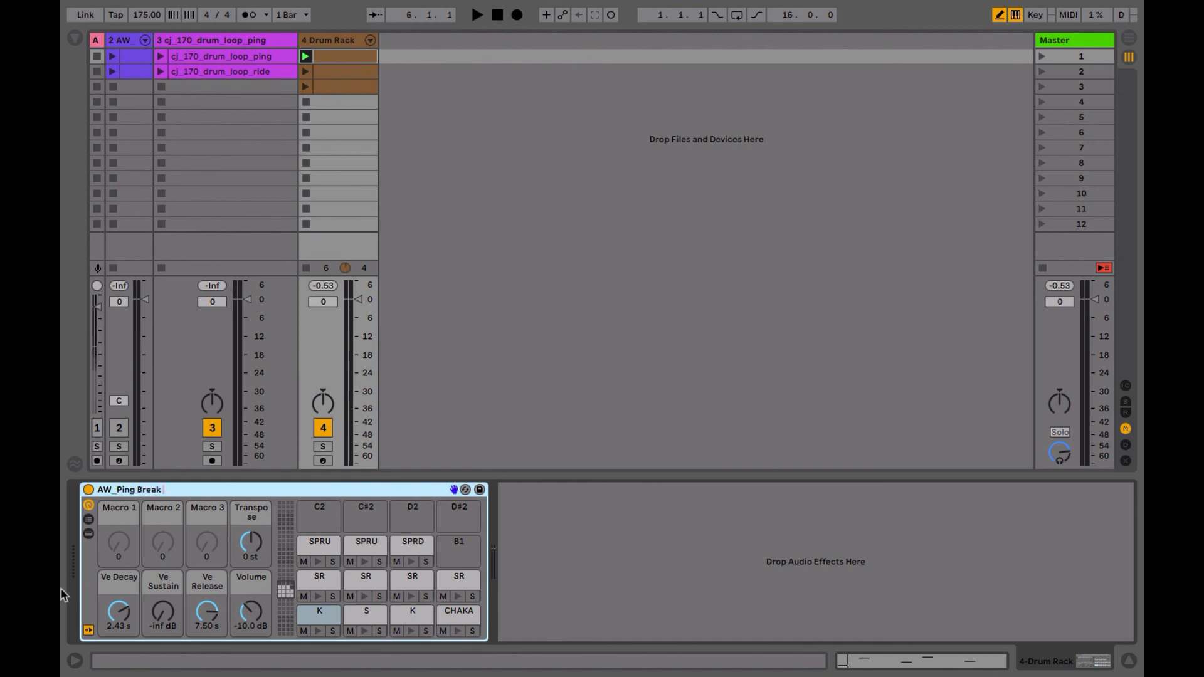
text(_Ping Break Rack 1)
key(Return)
Step: Move the purple AW_Ping Break Rack 1 track behind the brown rack track, and stop the brown track's clip
click(130, 41)
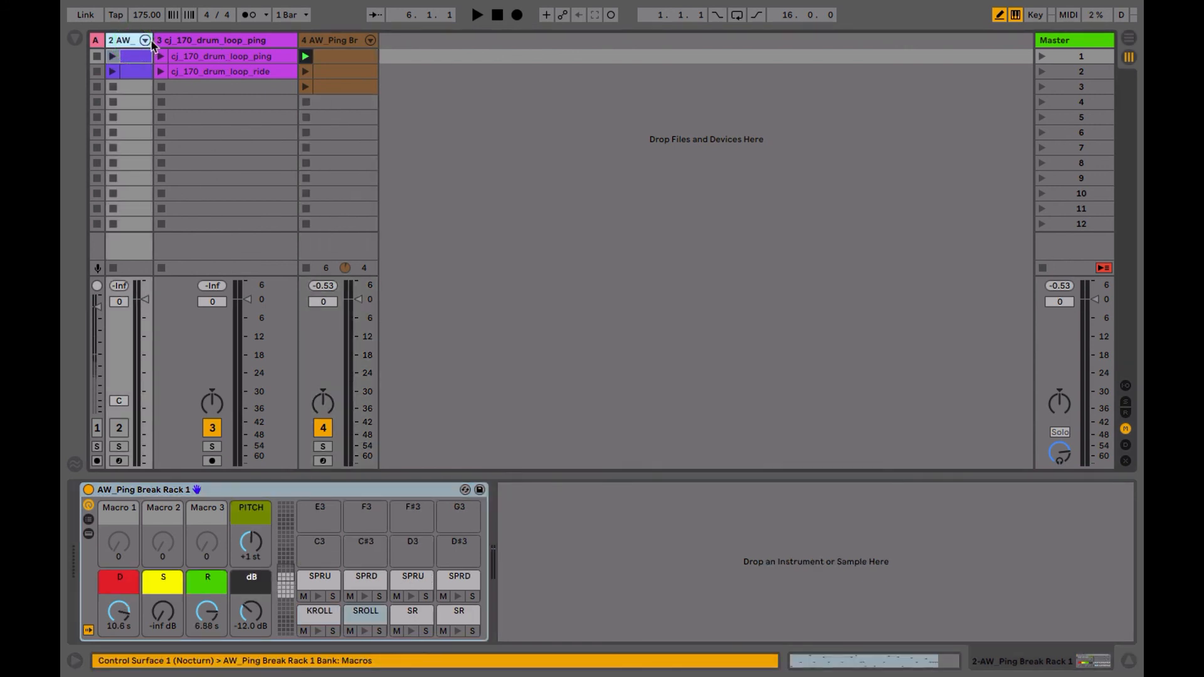
drag(149, 39, 461, 46)
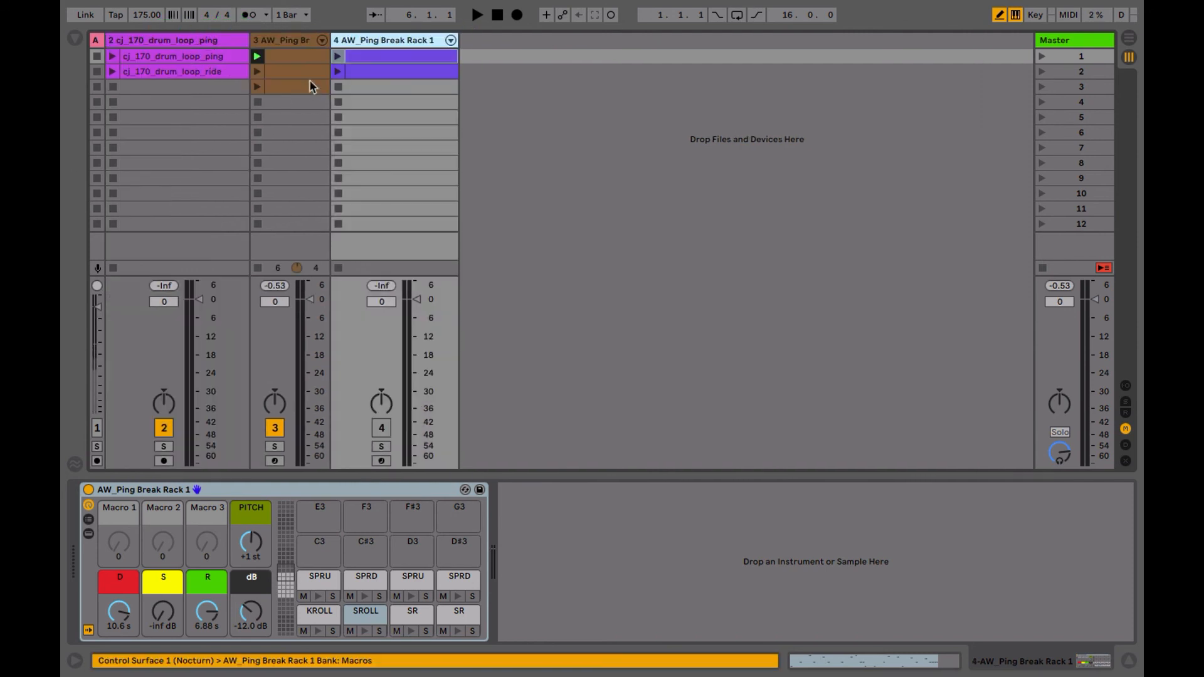
click(257, 102)
click(353, 42)
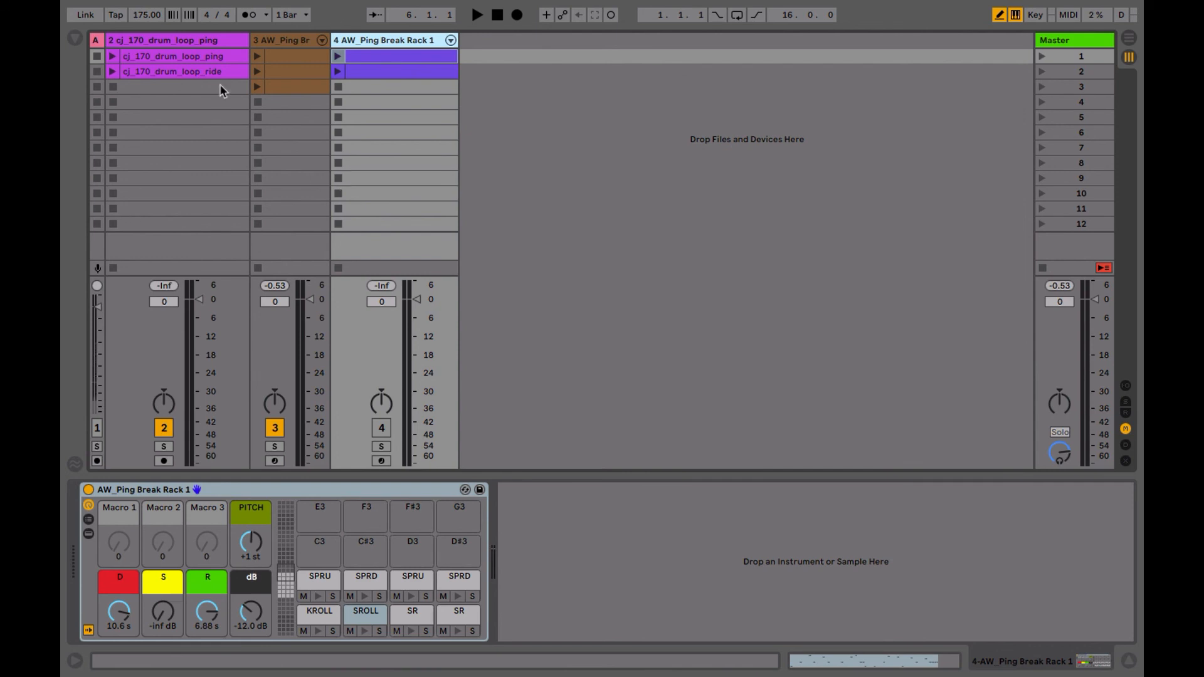
Step: Examine the note pattern in the purple track's first clip and return to its rack
click(350, 40)
double_click(367, 58)
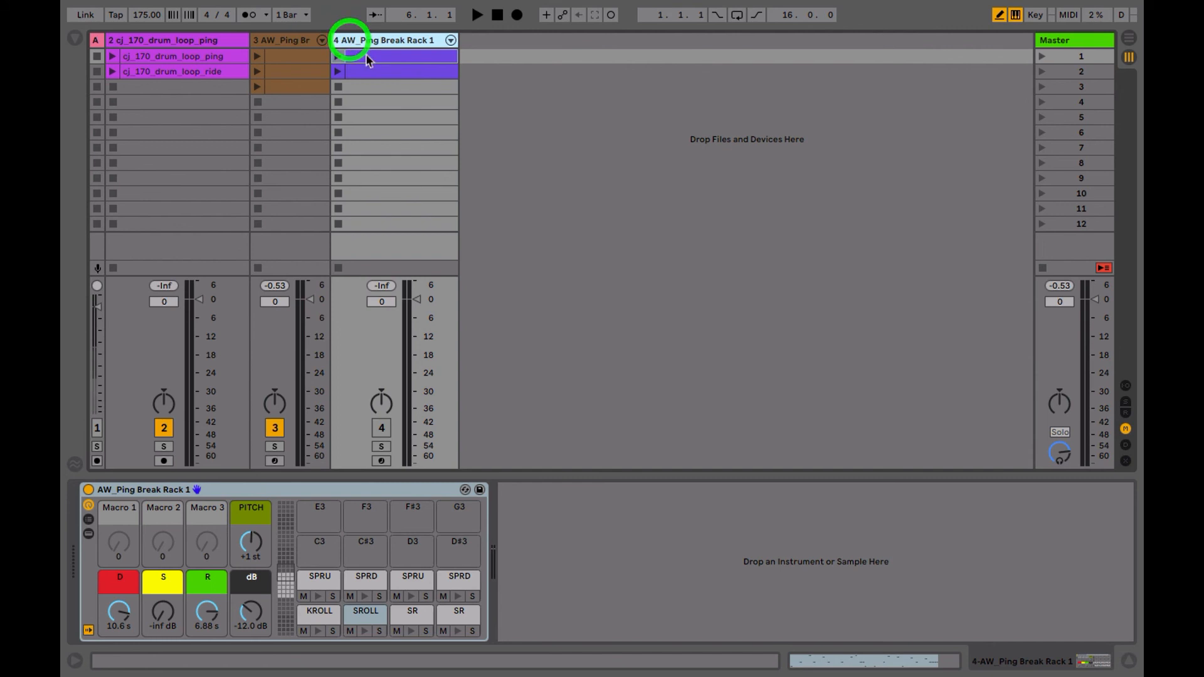
drag(523, 42, 510, 15)
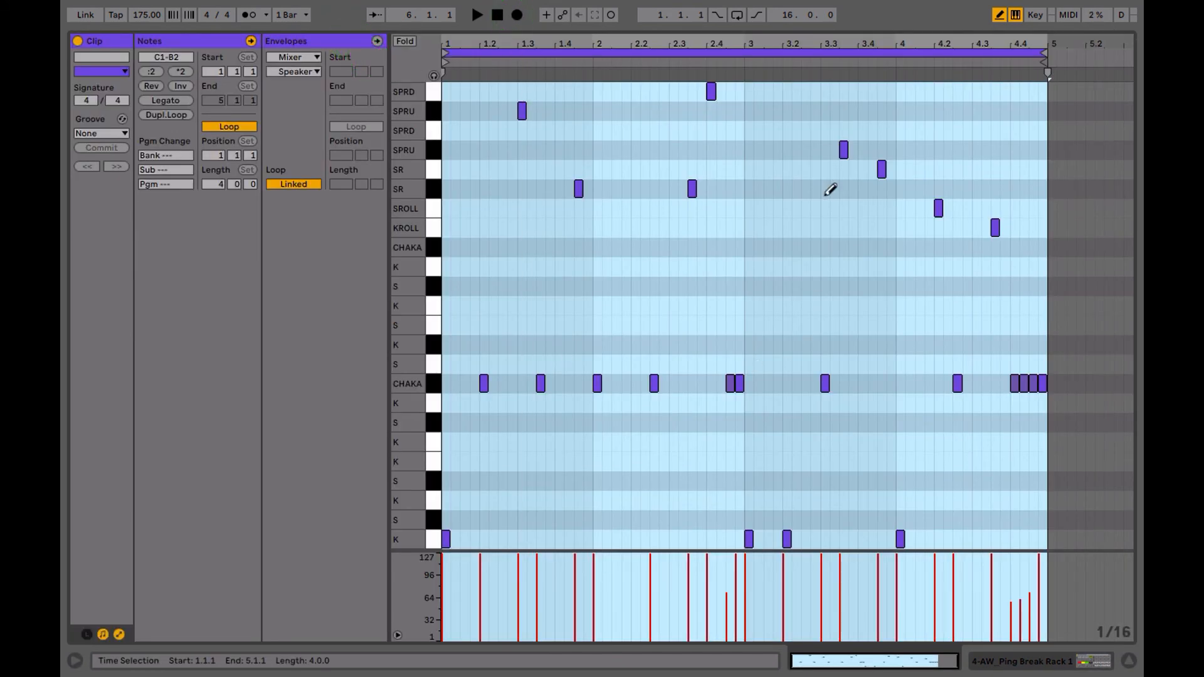
key(shift+Tab)
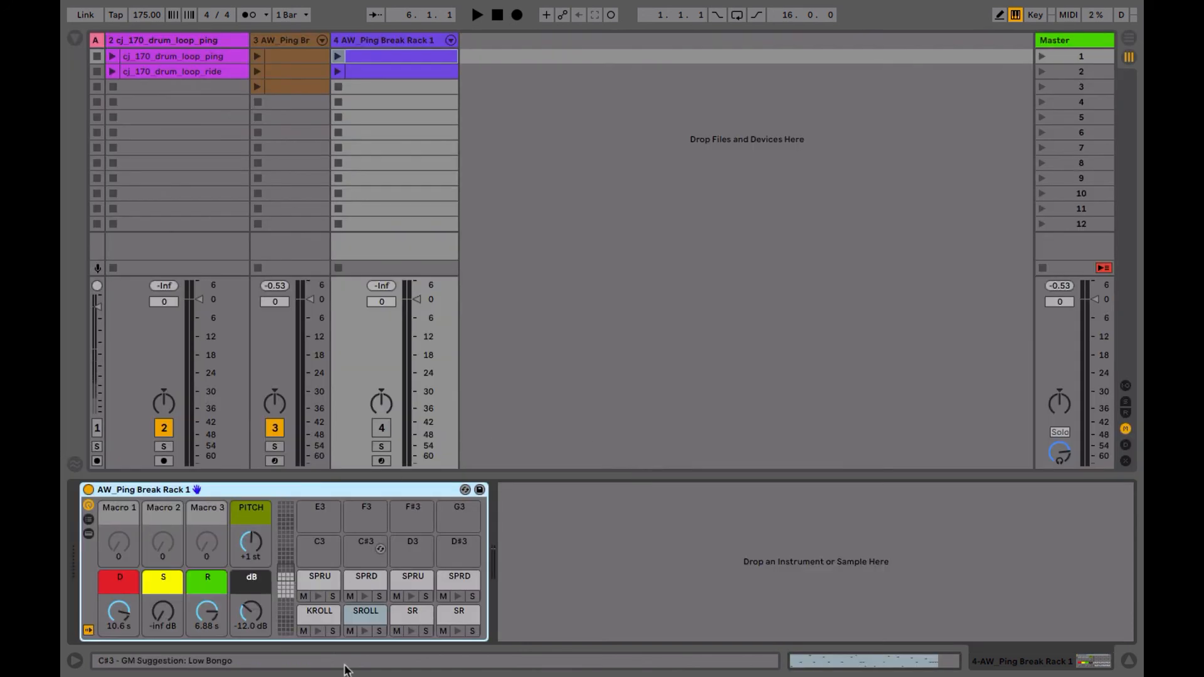
Step: Show the rack's C1–D#2 pads, activate track 4 and audition several of its K, S and CHAKA pads
click(285, 595)
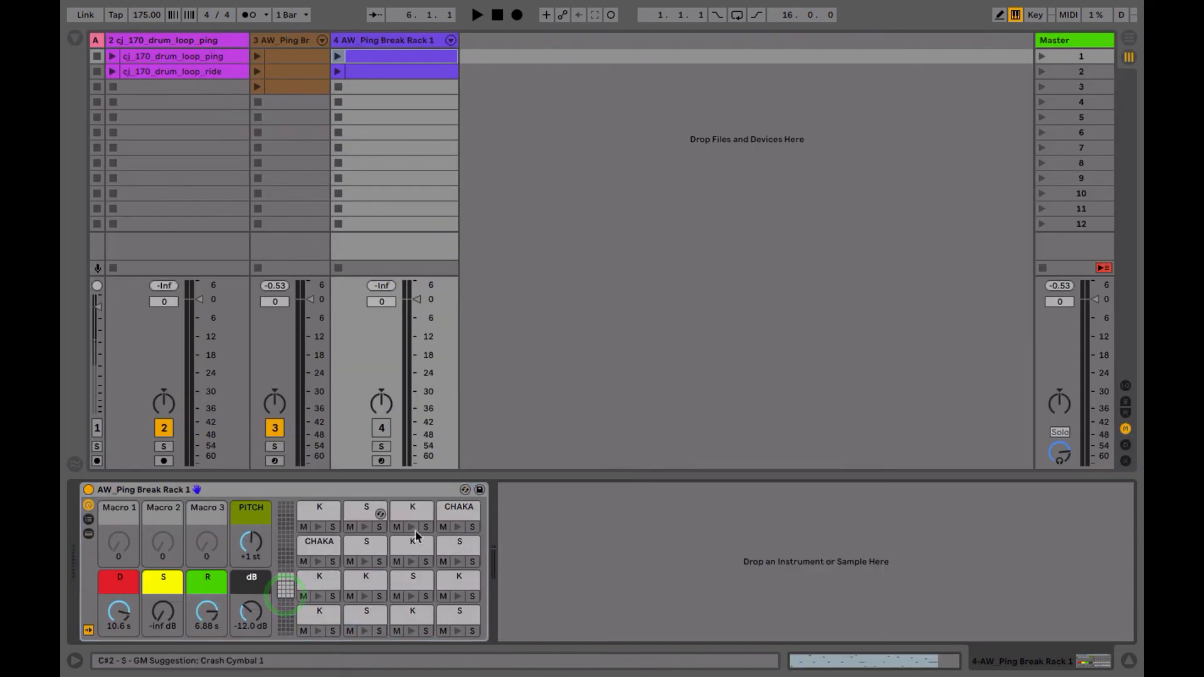
click(366, 569)
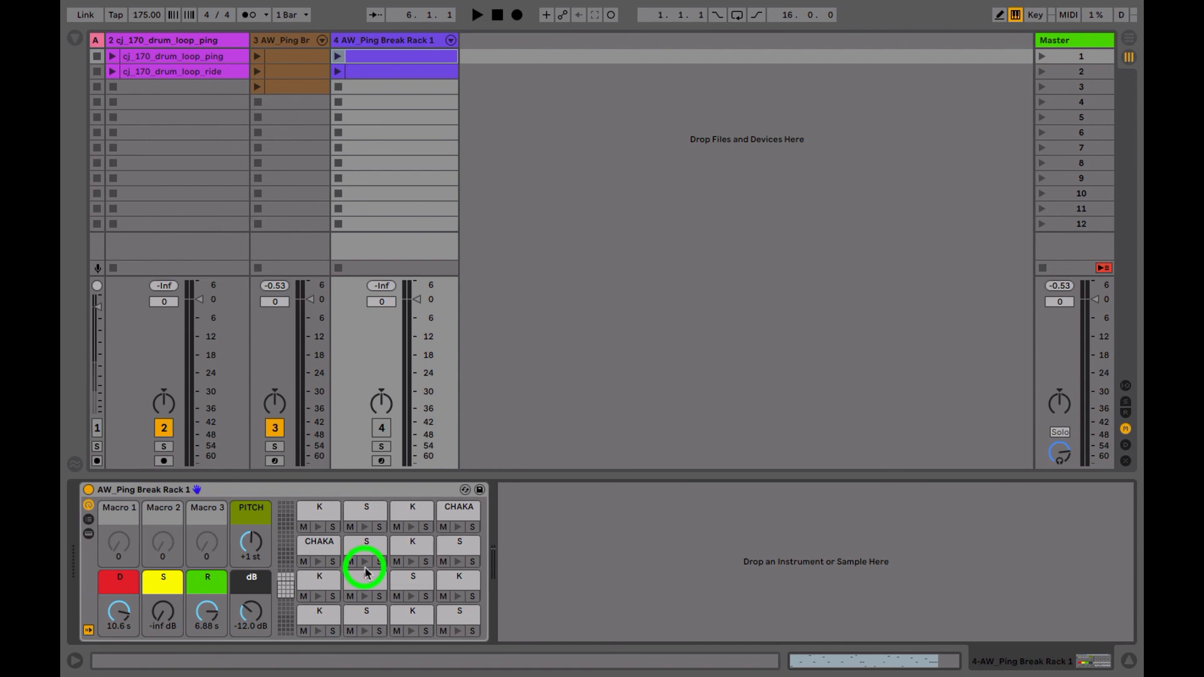
click(381, 444)
click(364, 558)
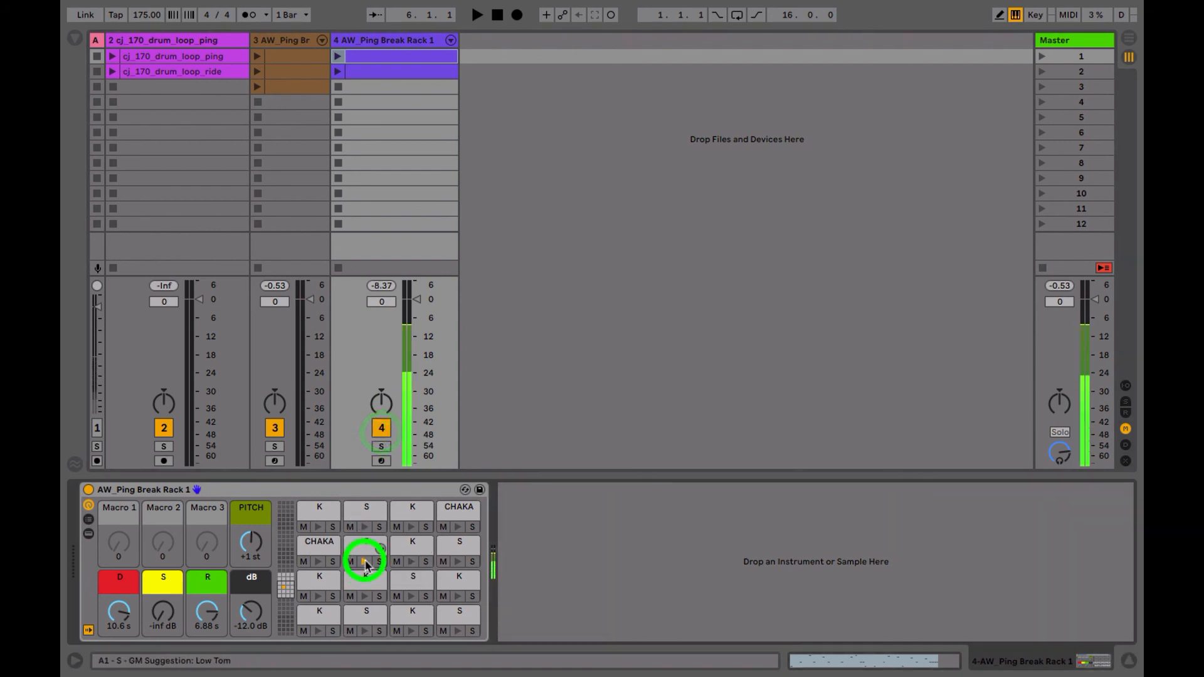
click(401, 562)
click(456, 528)
click(456, 562)
click(408, 526)
click(367, 528)
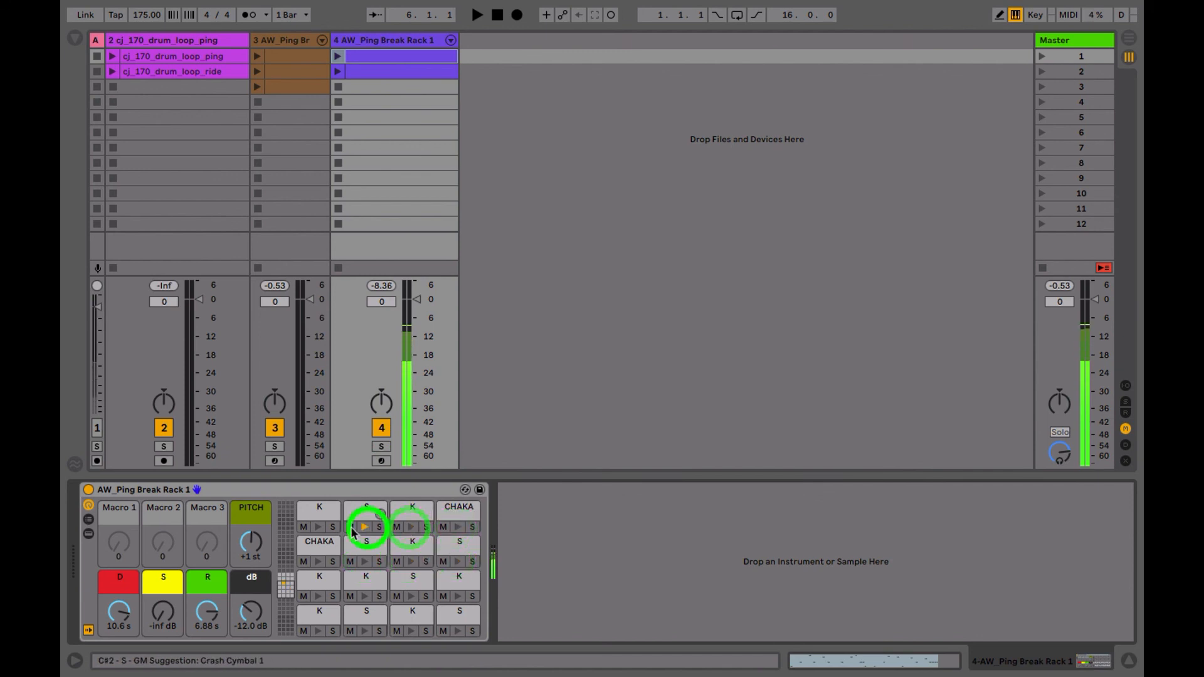
click(320, 530)
Step: Examine the note pattern across all eight bars of the purple track's second clip and return to the rack
key(space)
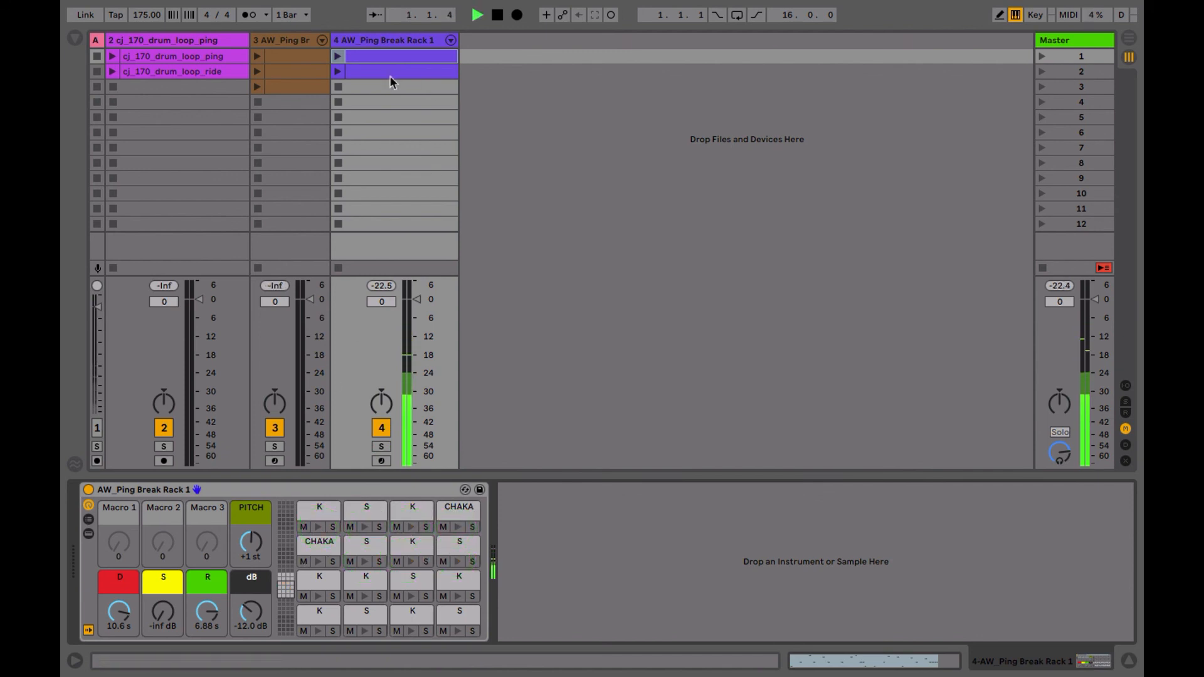
double_click(377, 73)
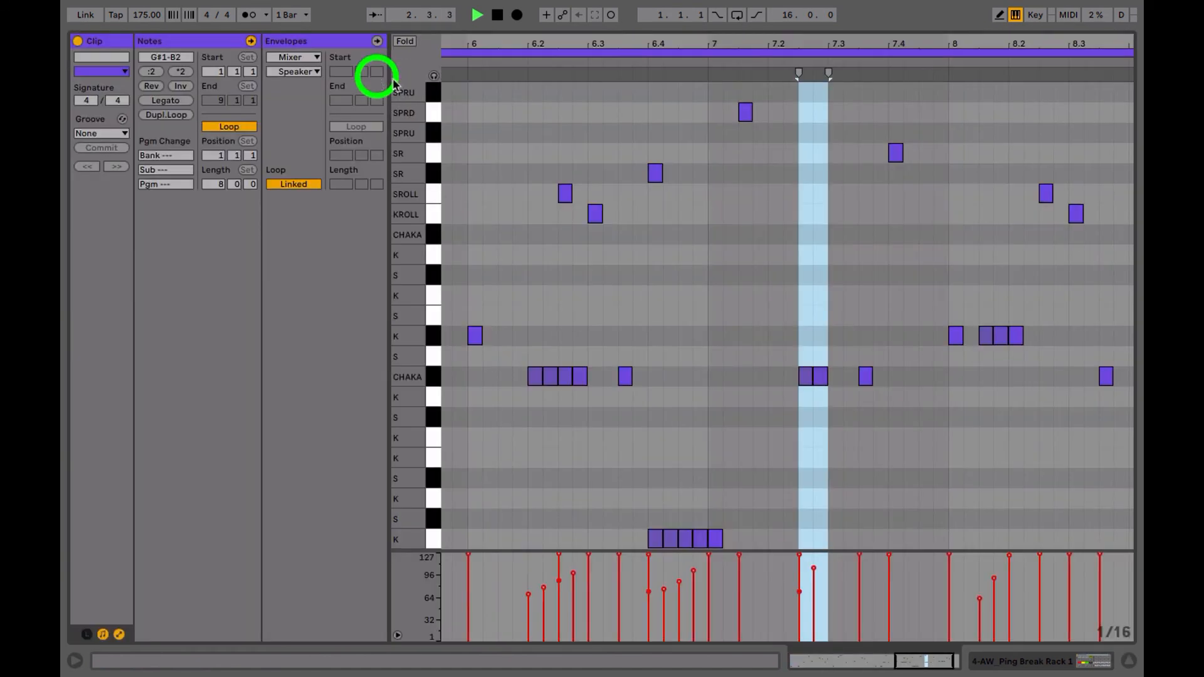
scroll(703, 214, left, 10)
double_click(544, 38)
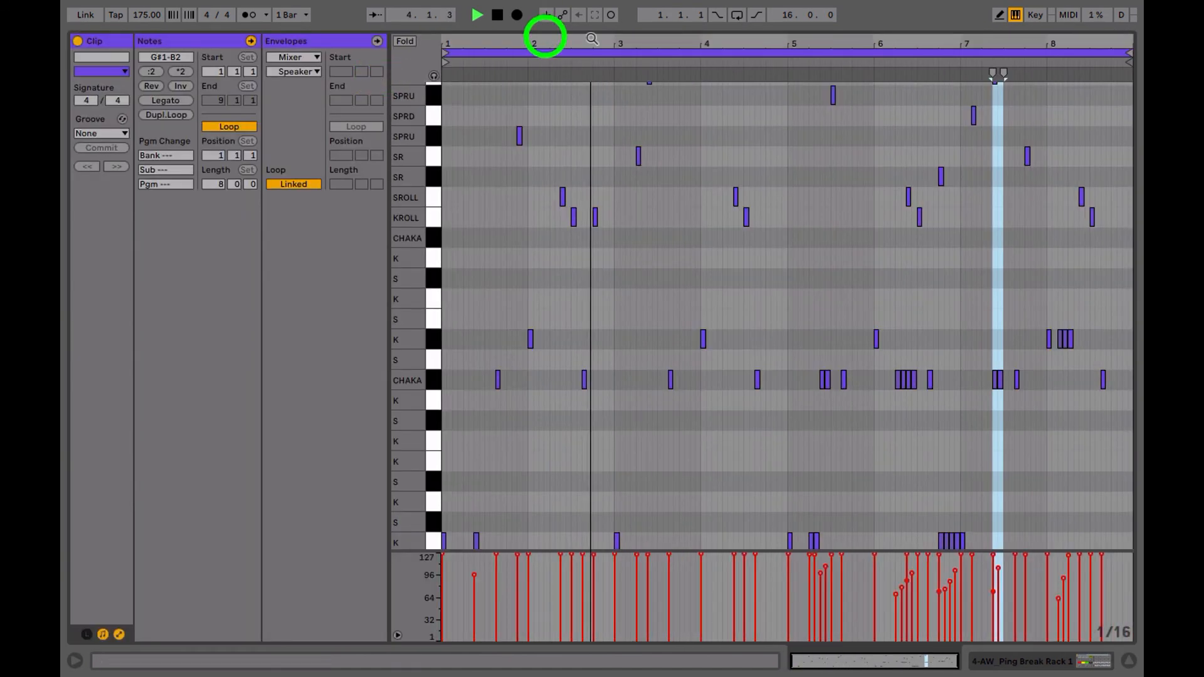
key(shift+Tab)
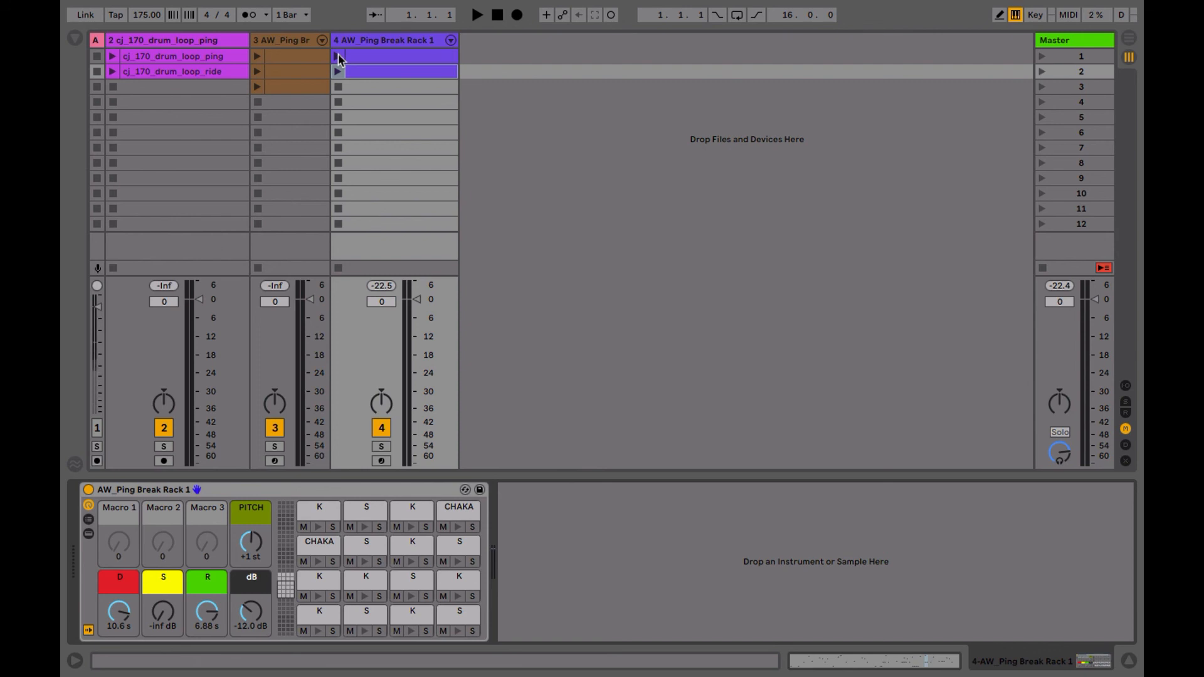
Step: Play the purple track's first clip, show the rack's E2–G3 pads, and launch the second clip
click(337, 56)
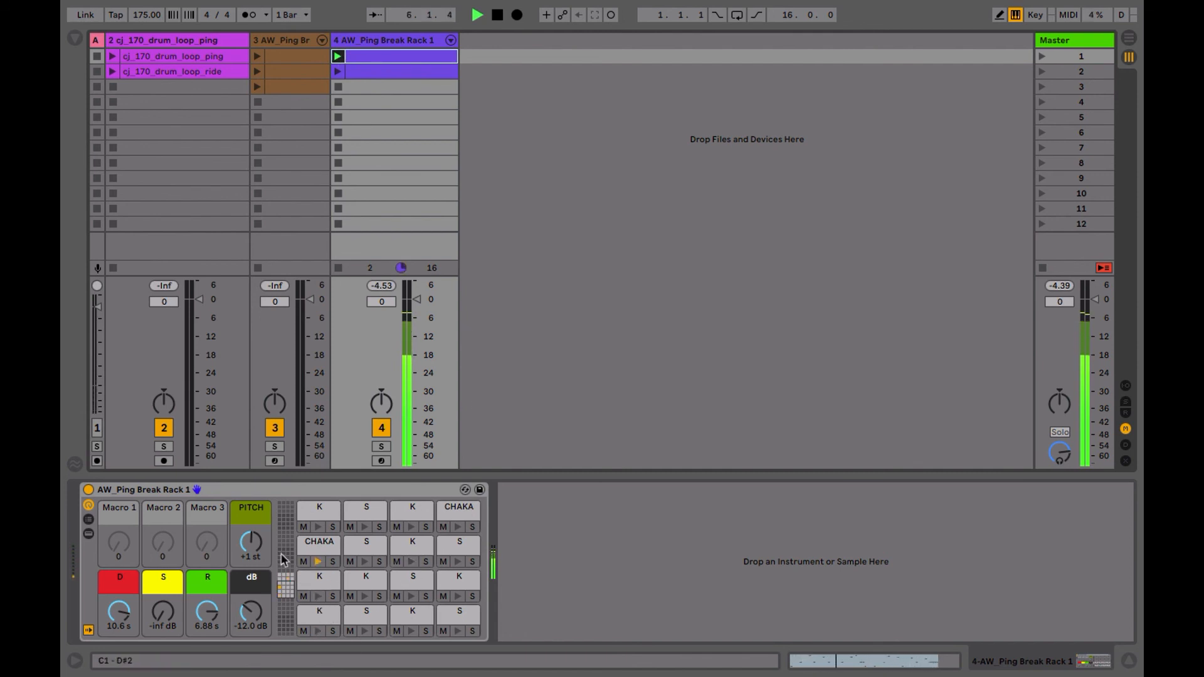
click(285, 580)
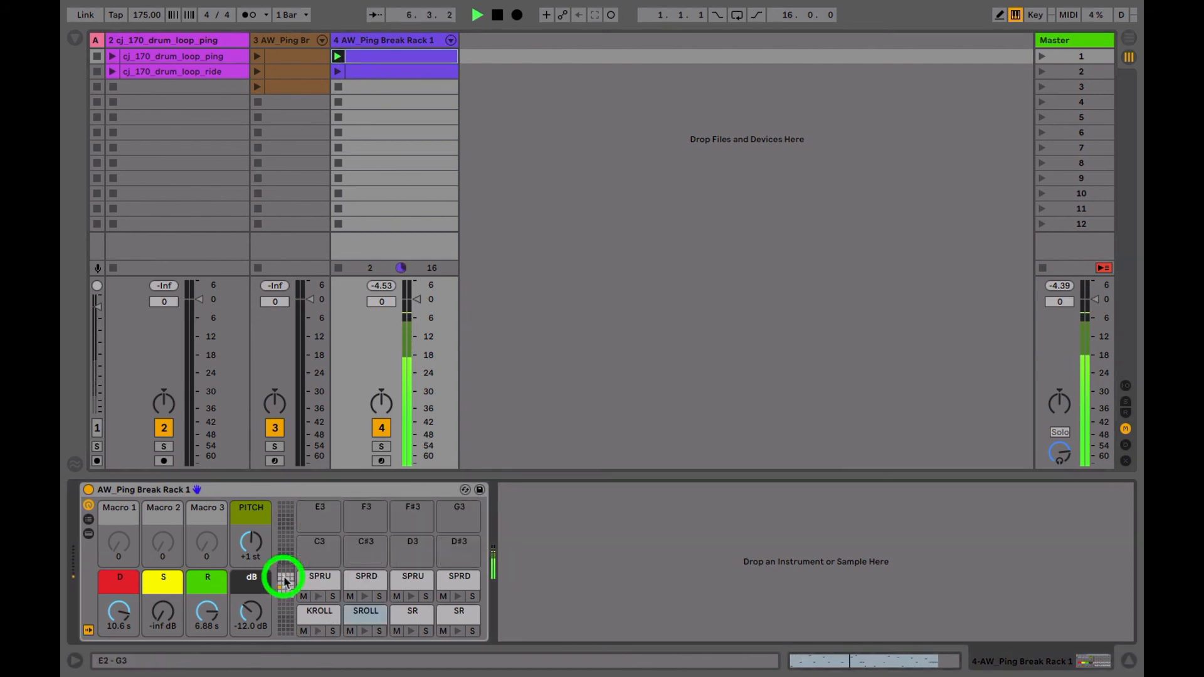
click(337, 71)
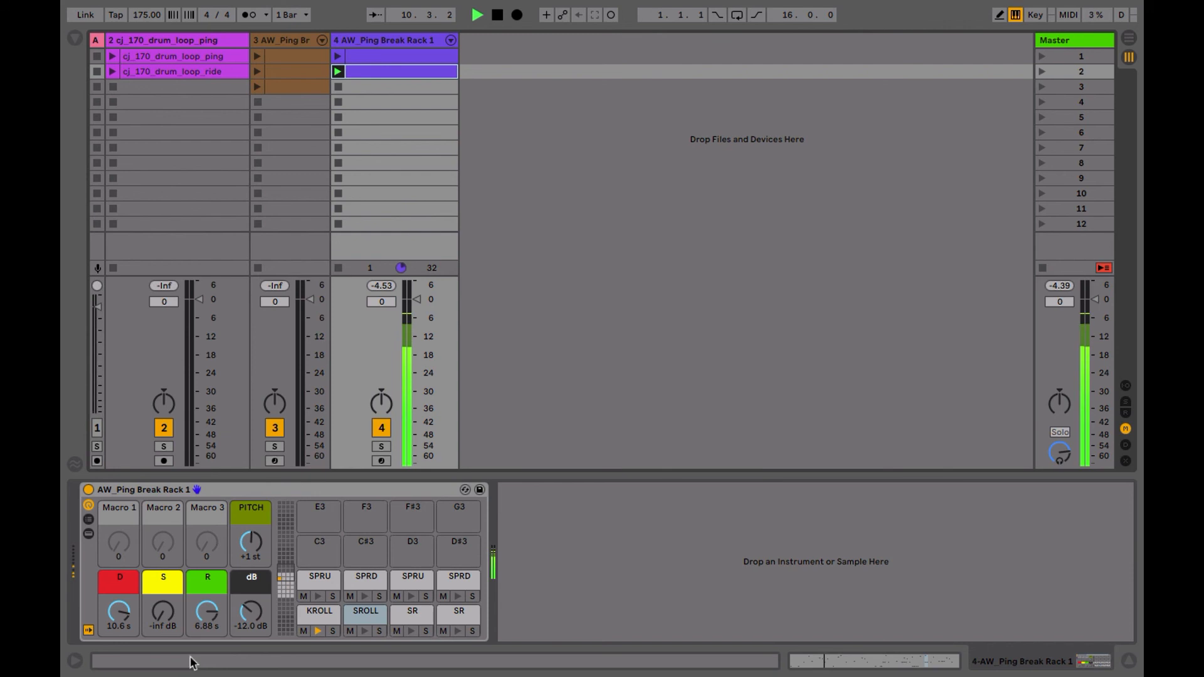
Step: Set the rack's D (decay) and R (release) macros to 60.0 s while the second clip plays
drag(117, 610, 116, 620)
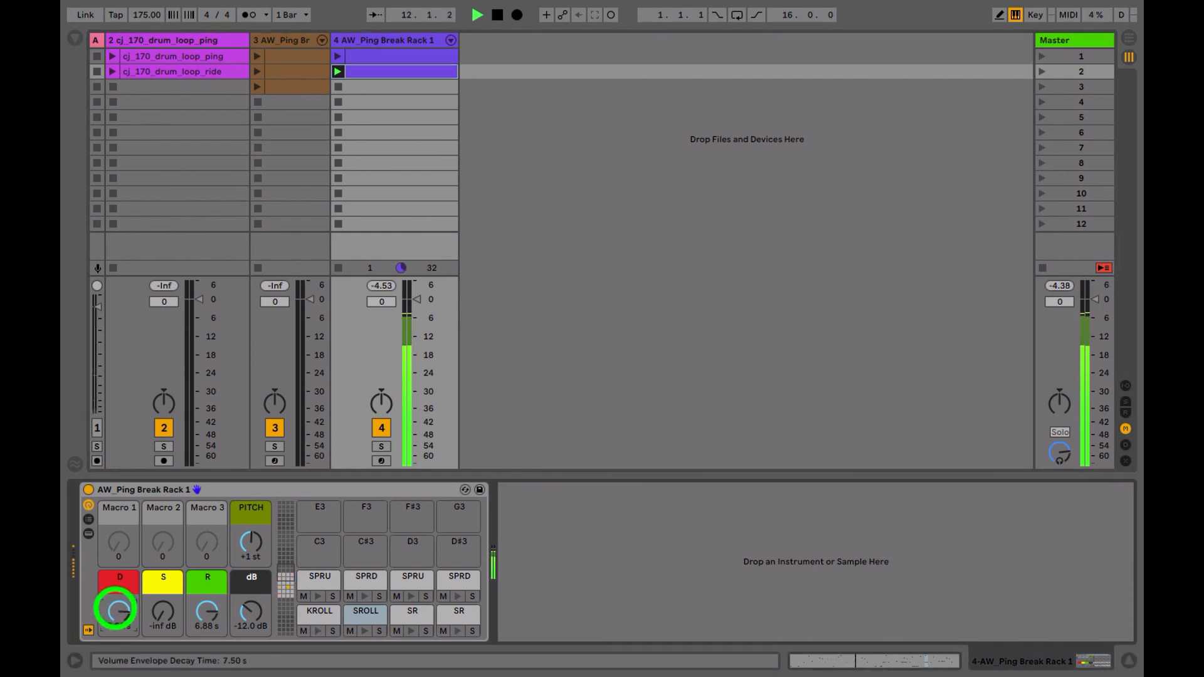
click(210, 613)
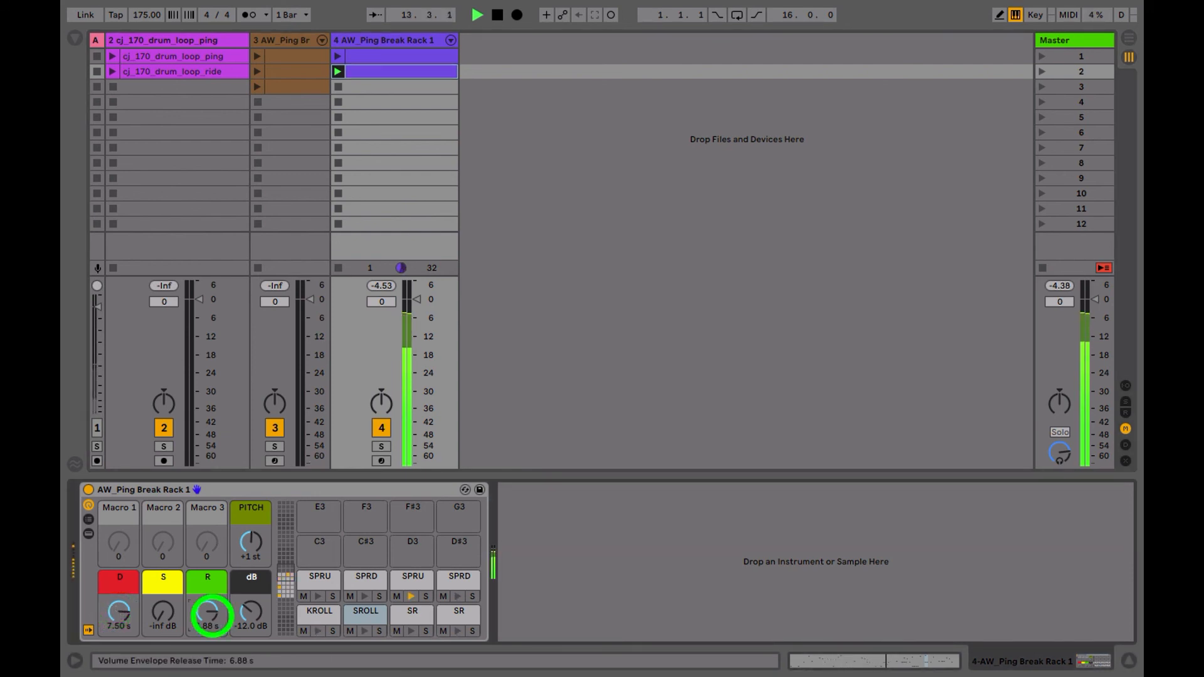
drag(210, 617, 137, 618)
click(119, 610)
Step: Check the playing second clip's notes and set the rack's dB macro to -8.60 dB
double_click(372, 73)
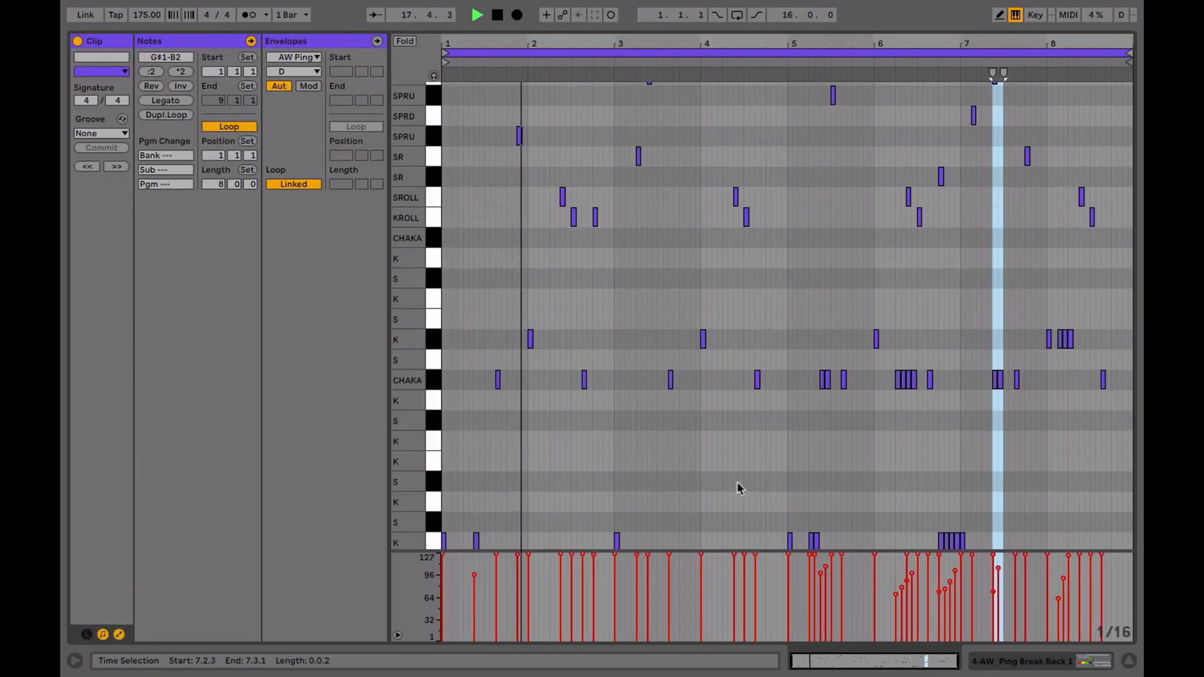
key(shift+Tab)
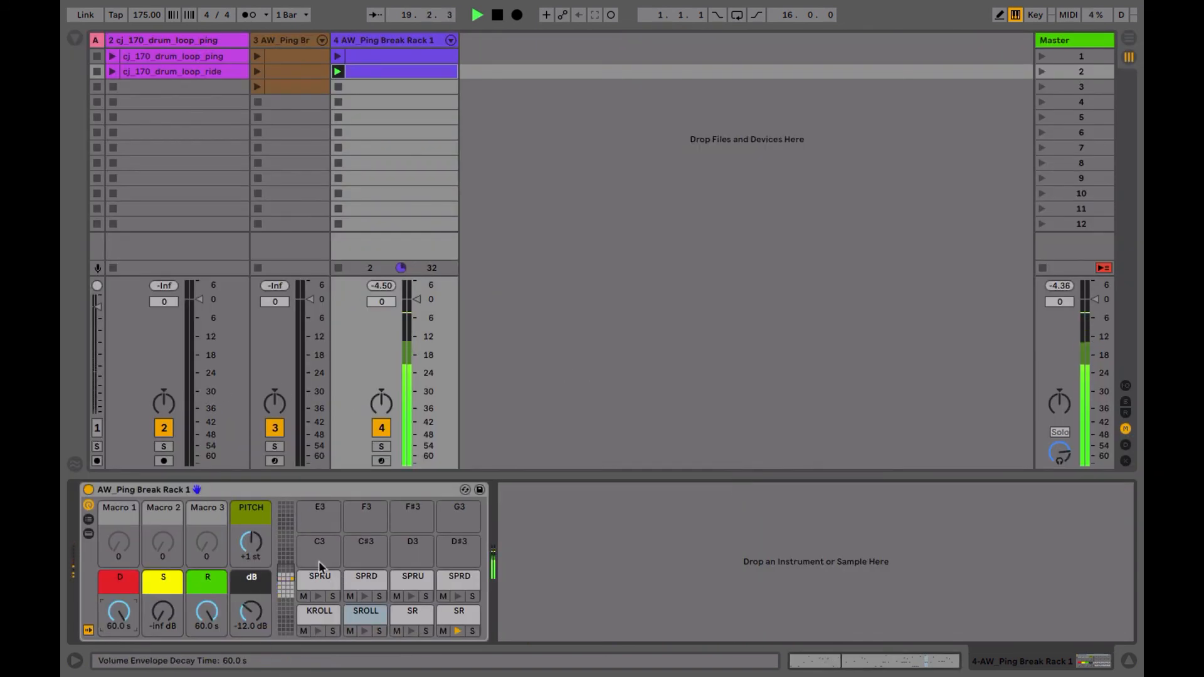
drag(250, 609, 251, 602)
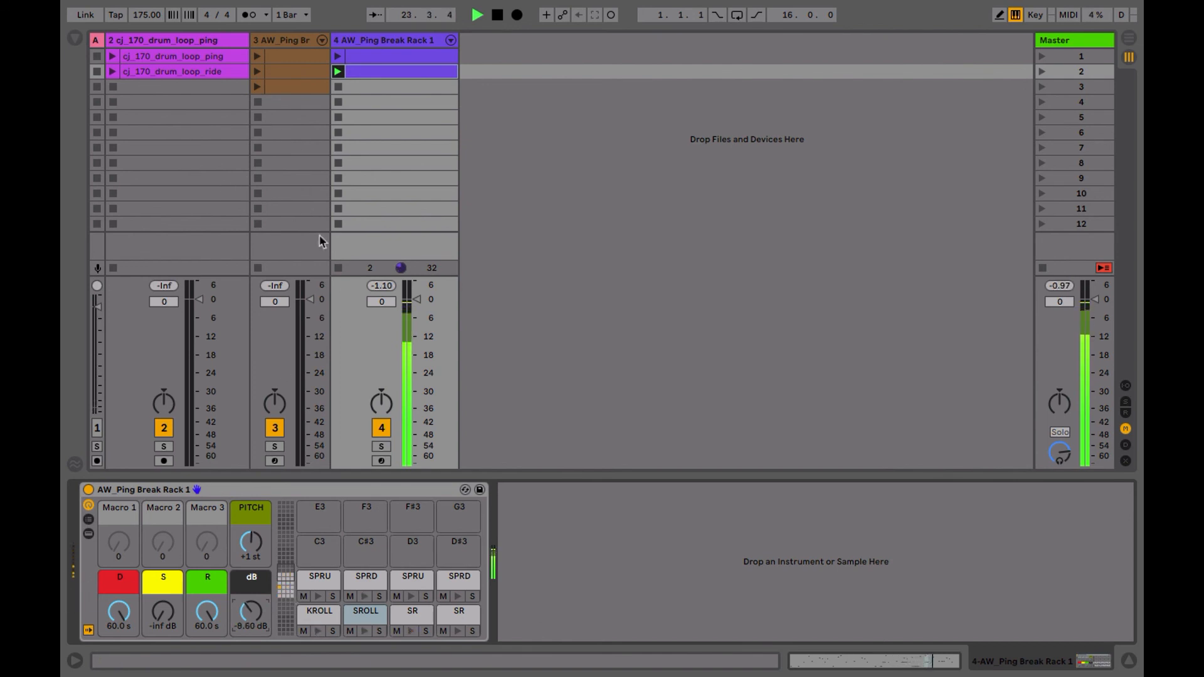
Step: Duplicate the CHAKA note at 7.2.4 in the second clip to 7.3.1 and return to the rack
double_click(382, 71)
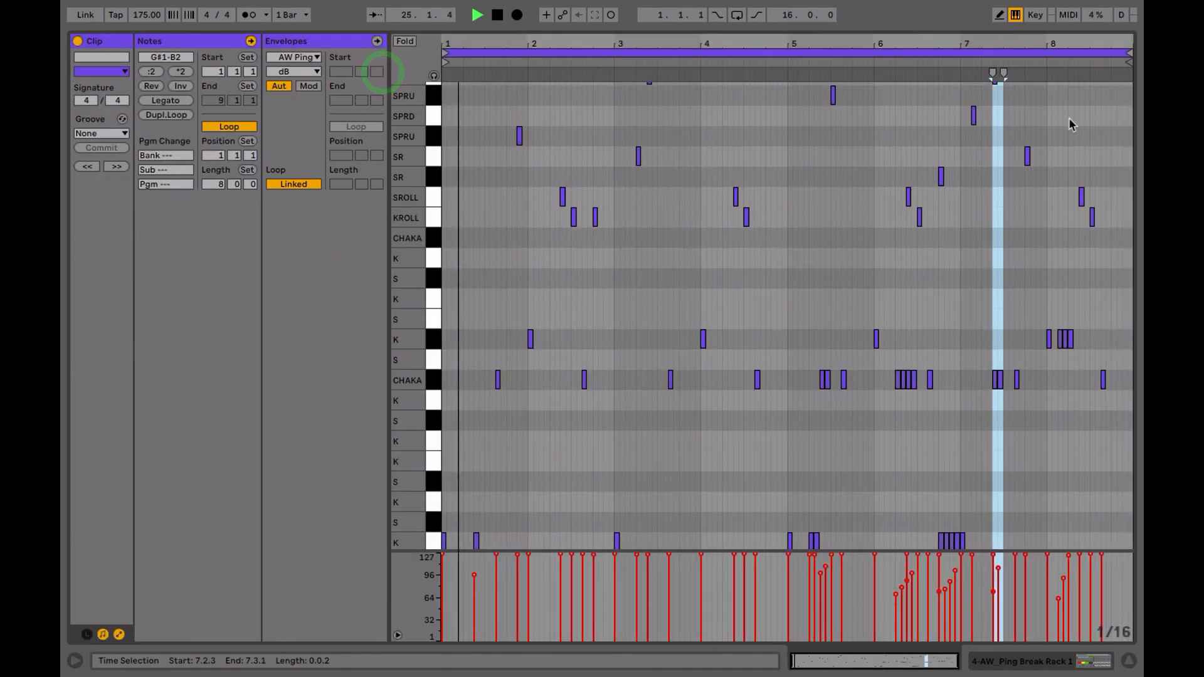
drag(1044, 39, 832, 389)
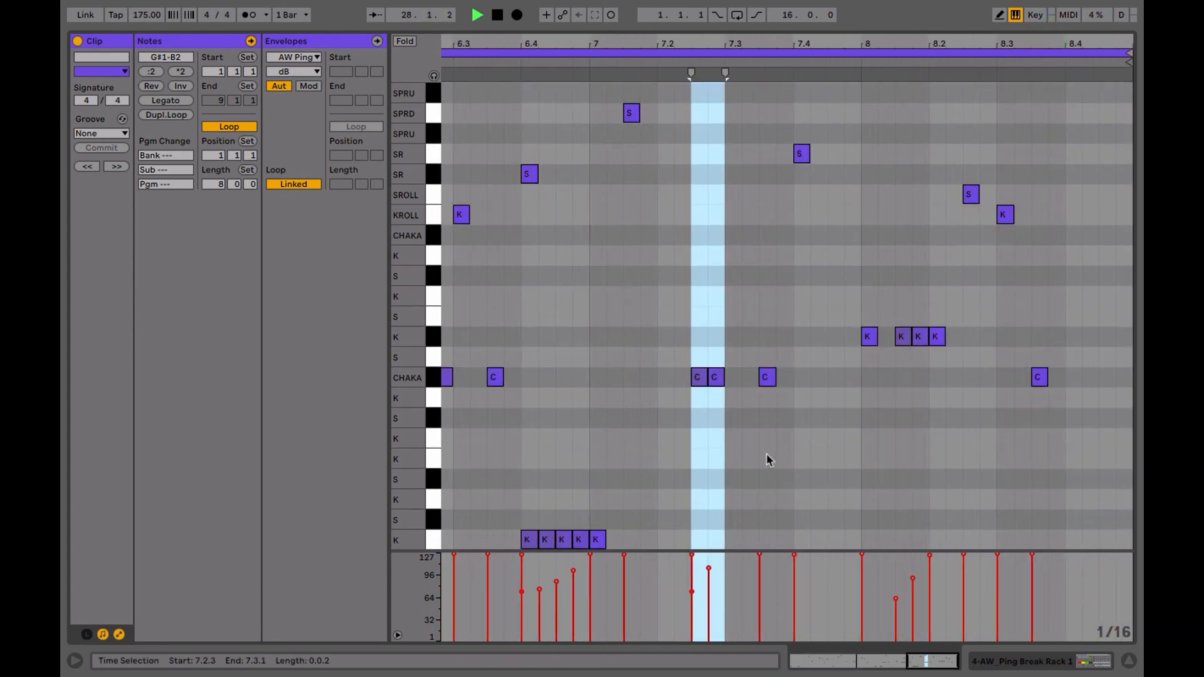
scroll(766, 453, left, 3)
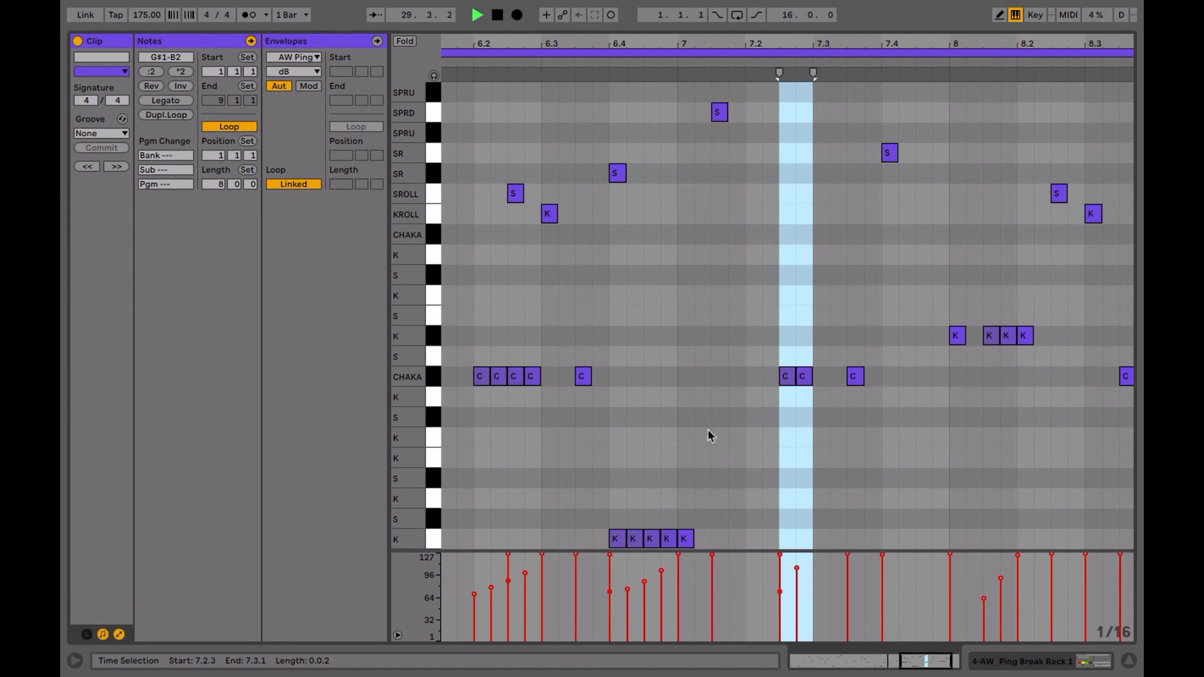
scroll(707, 428, up, 1)
scroll(707, 429, right, 2)
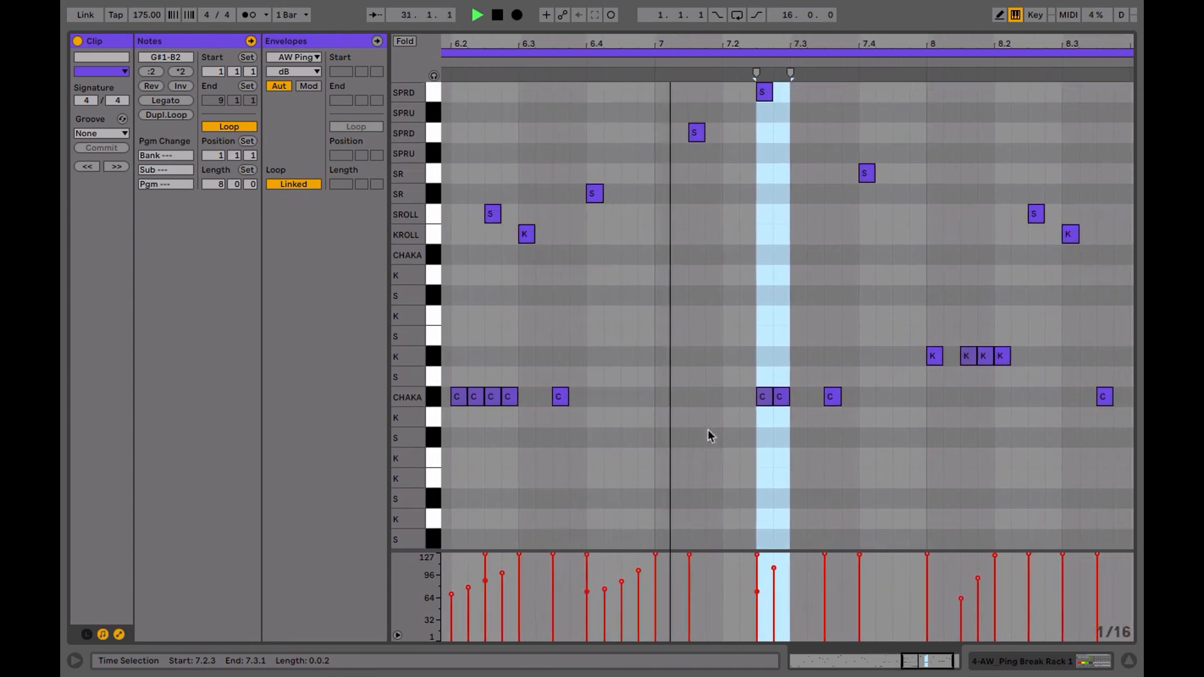
click(780, 397)
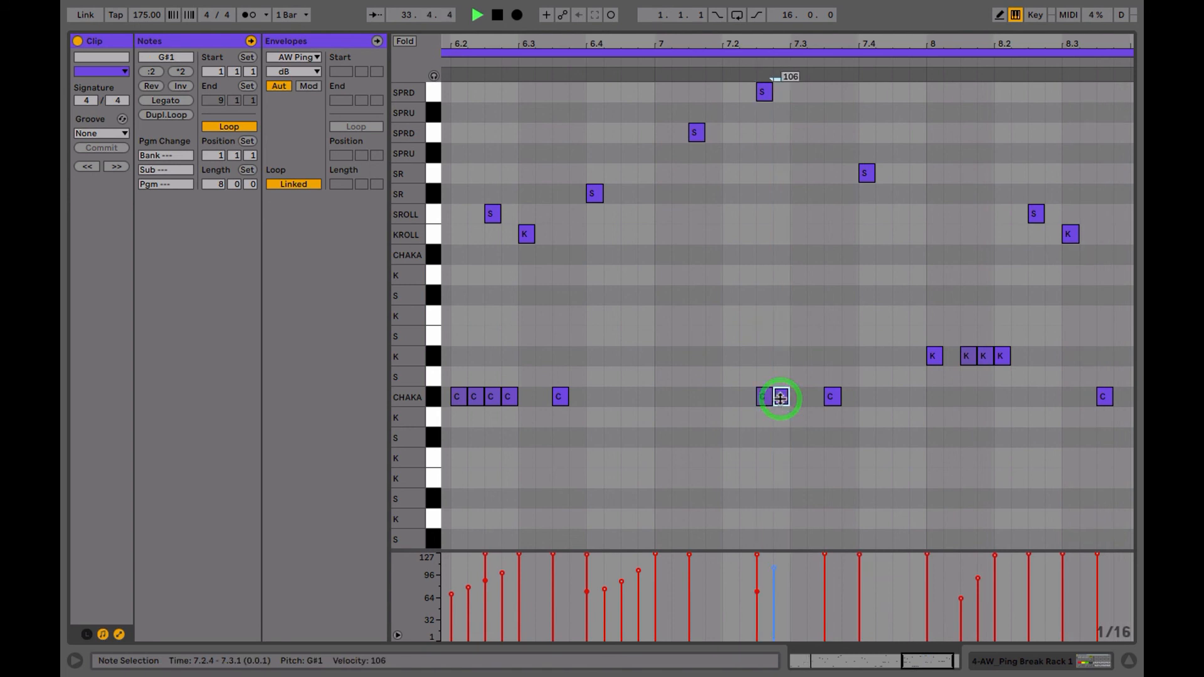
key(Right)
scroll(742, 527, right, 15)
key(shift+Tab)
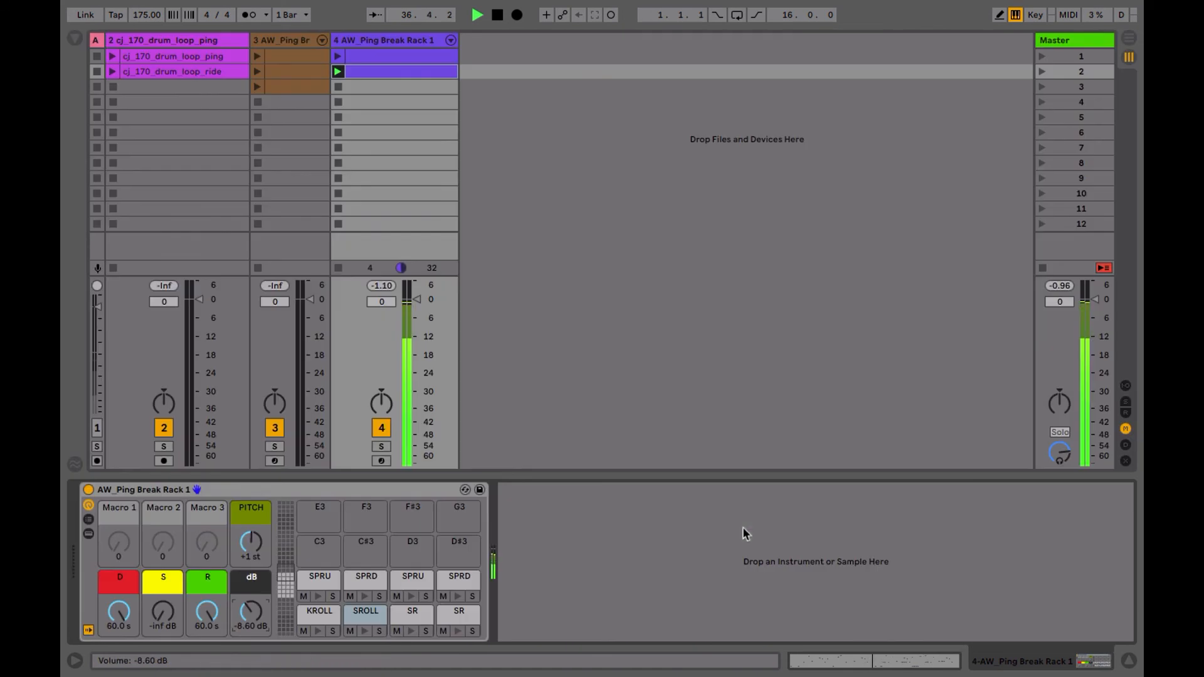
Step: Play the purple track's first clip and then its second, viewing the notes of each
click(337, 57)
double_click(375, 58)
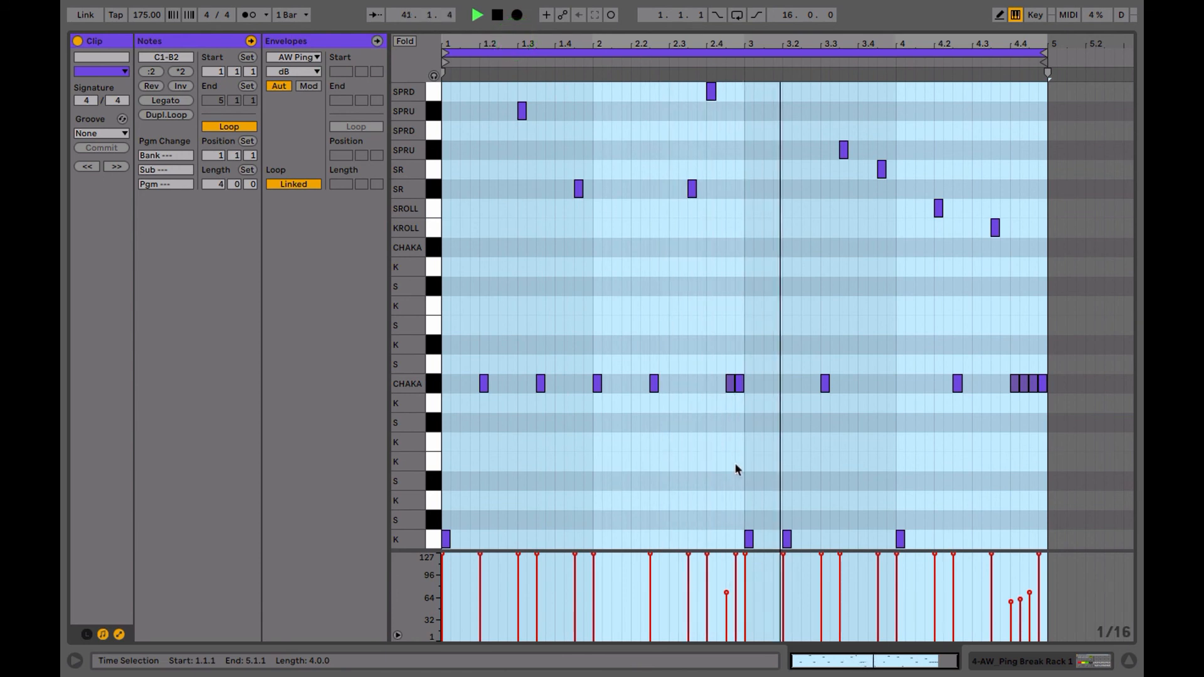
key(shift+Tab)
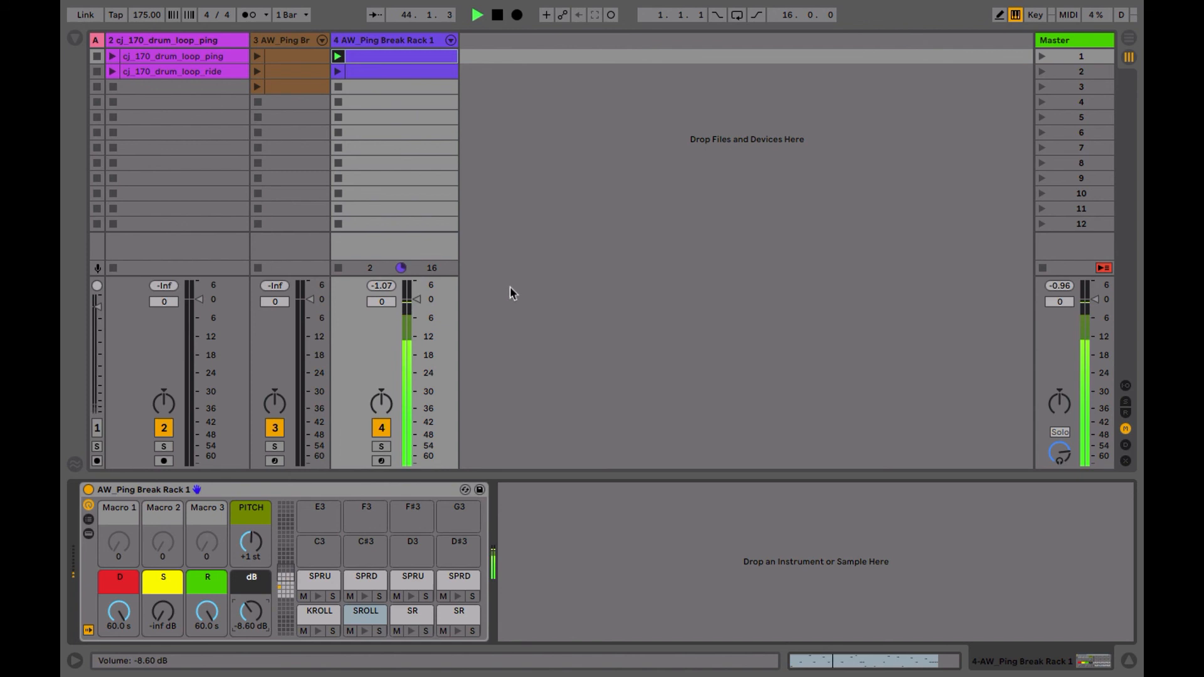
double_click(352, 73)
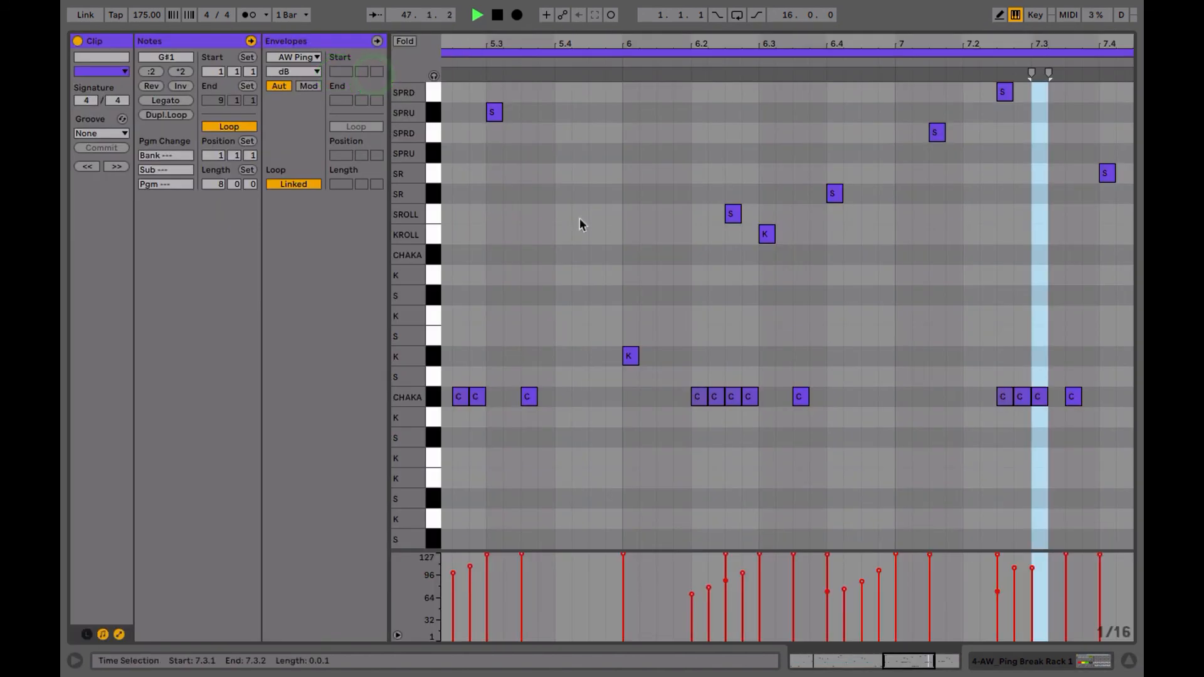
key(shift+Tab)
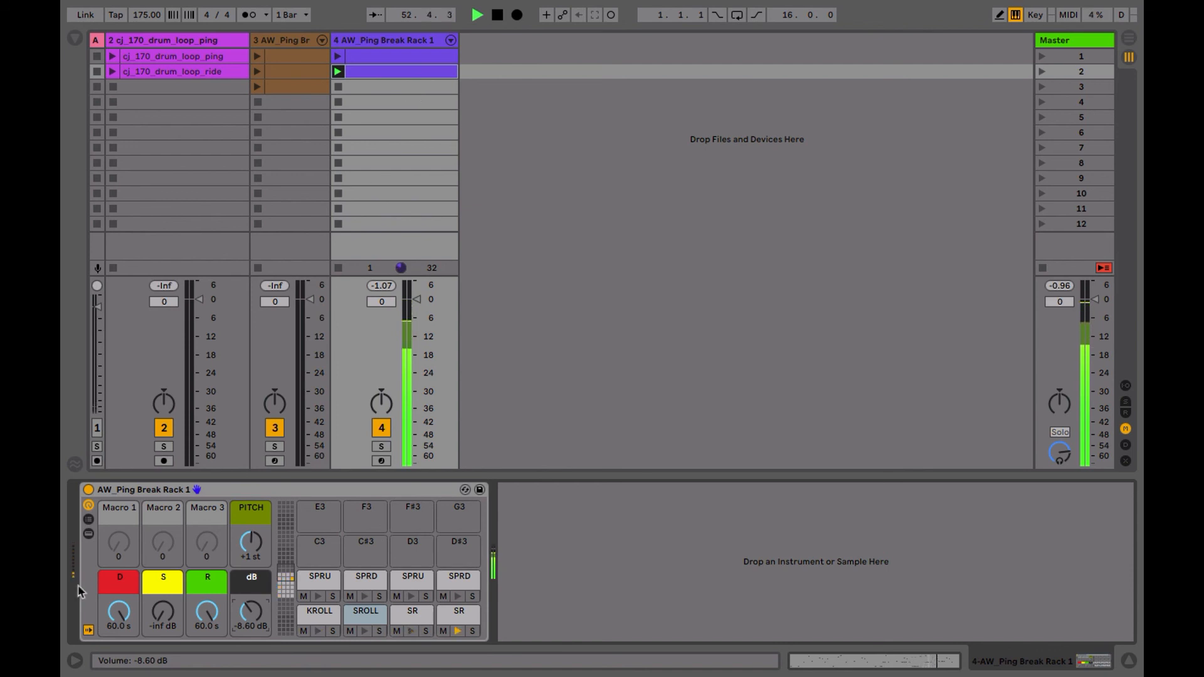
Step: Shorten the rack's decay and release by setting the D macro to 3.75 s and R to 1.45 s
drag(118, 611, 118, 633)
drag(207, 616, 207, 634)
drag(116, 613, 115, 607)
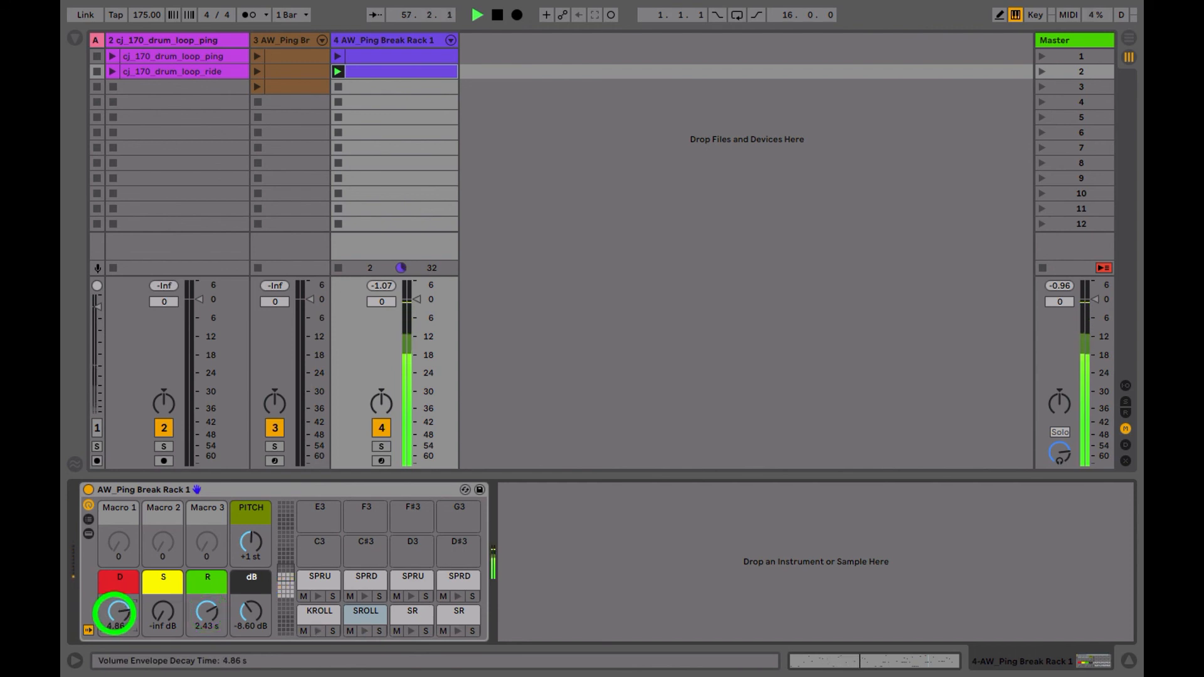
drag(207, 613, 211, 605)
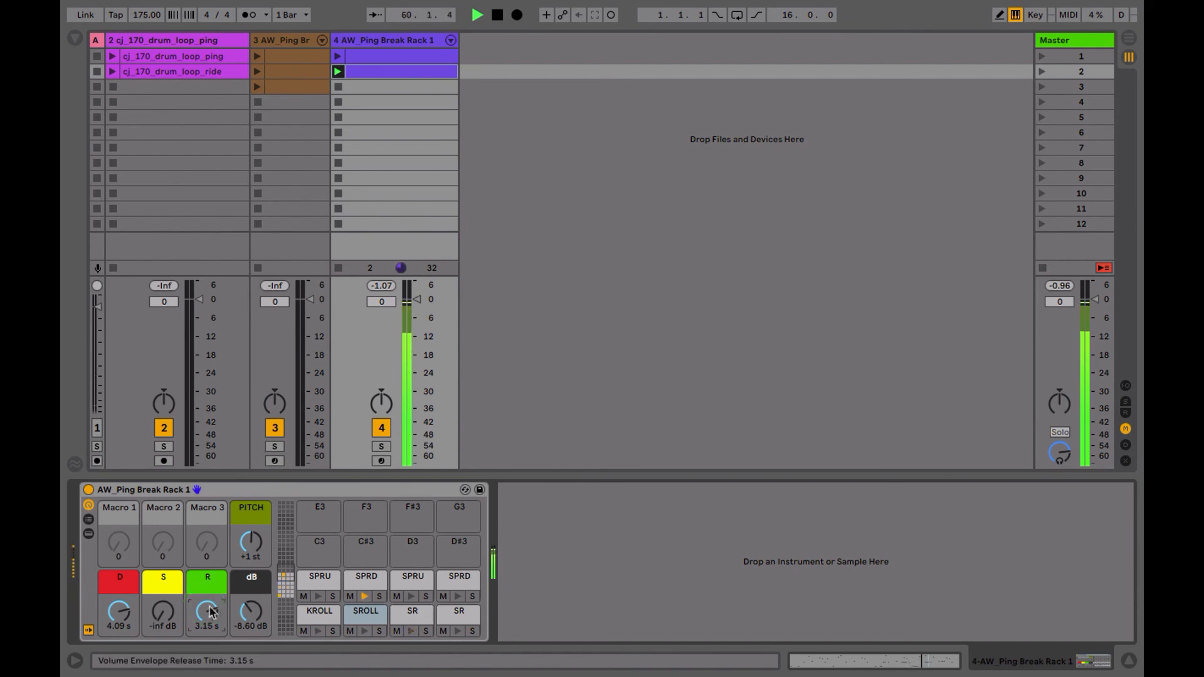
click(125, 616)
drag(119, 611, 119, 612)
drag(201, 612, 200, 612)
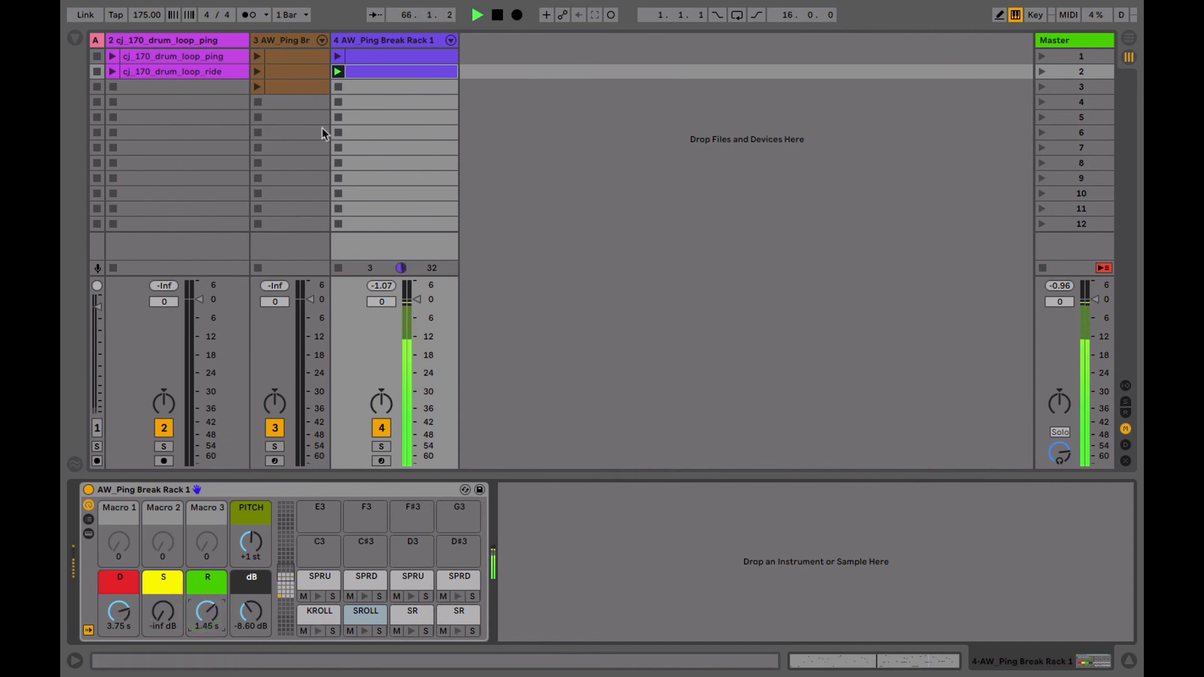
Step: Stop playback and select the purple track's first clip
key(space)
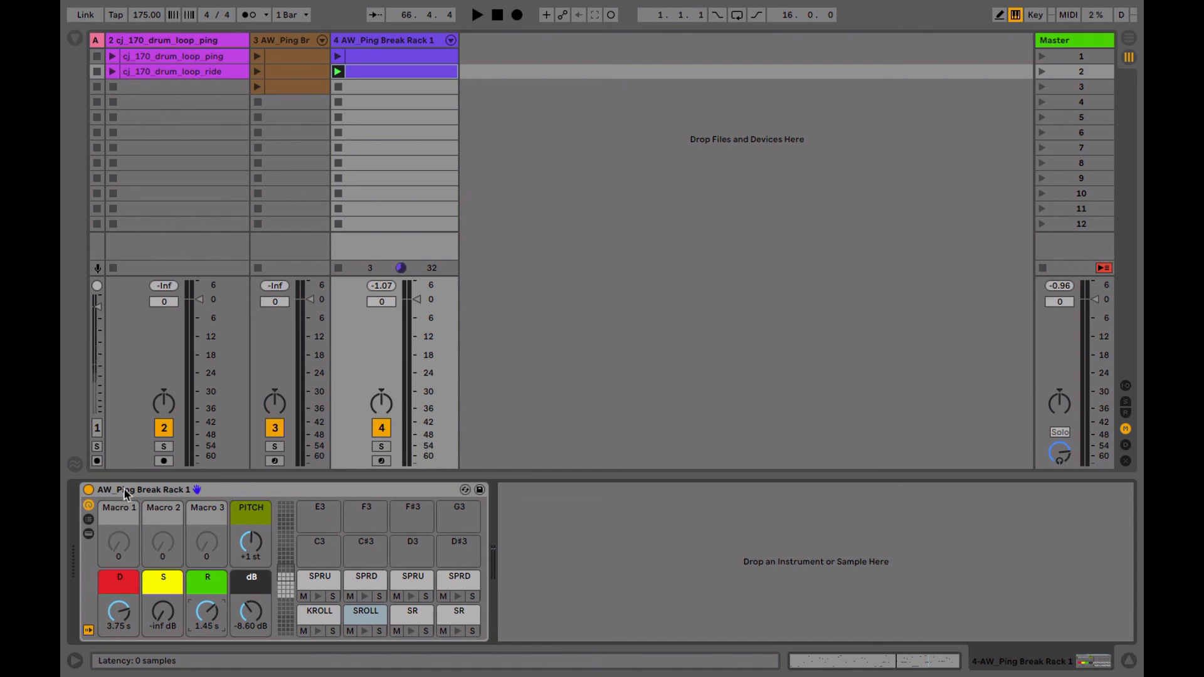
click(371, 57)
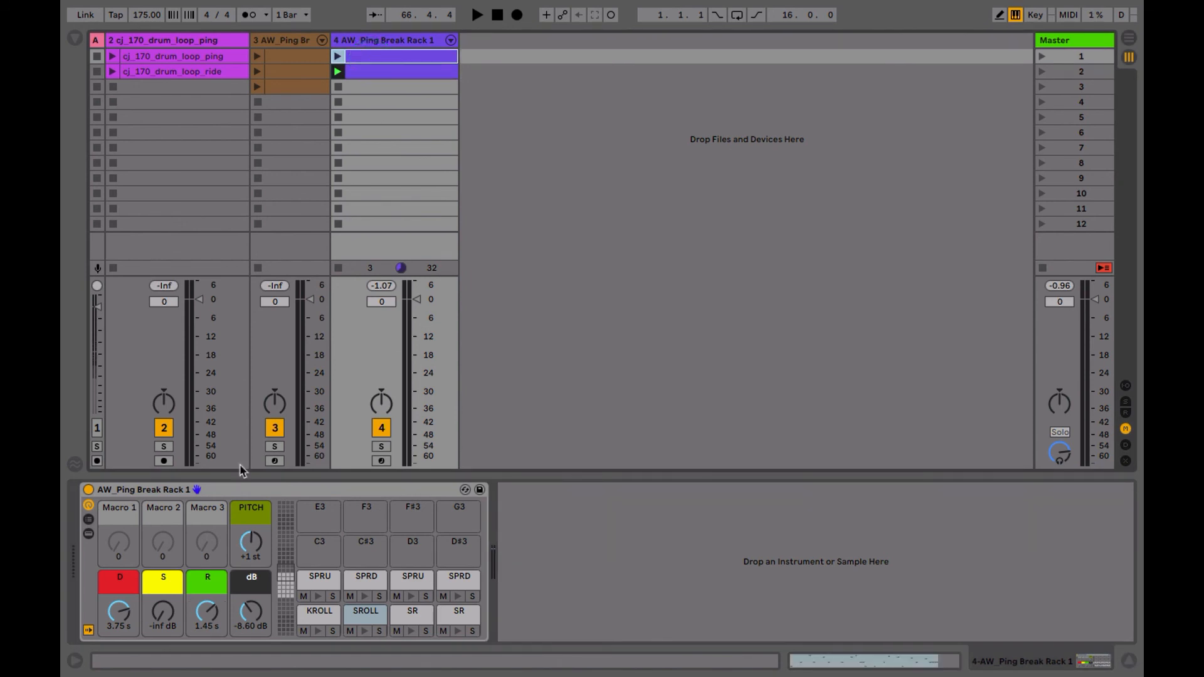